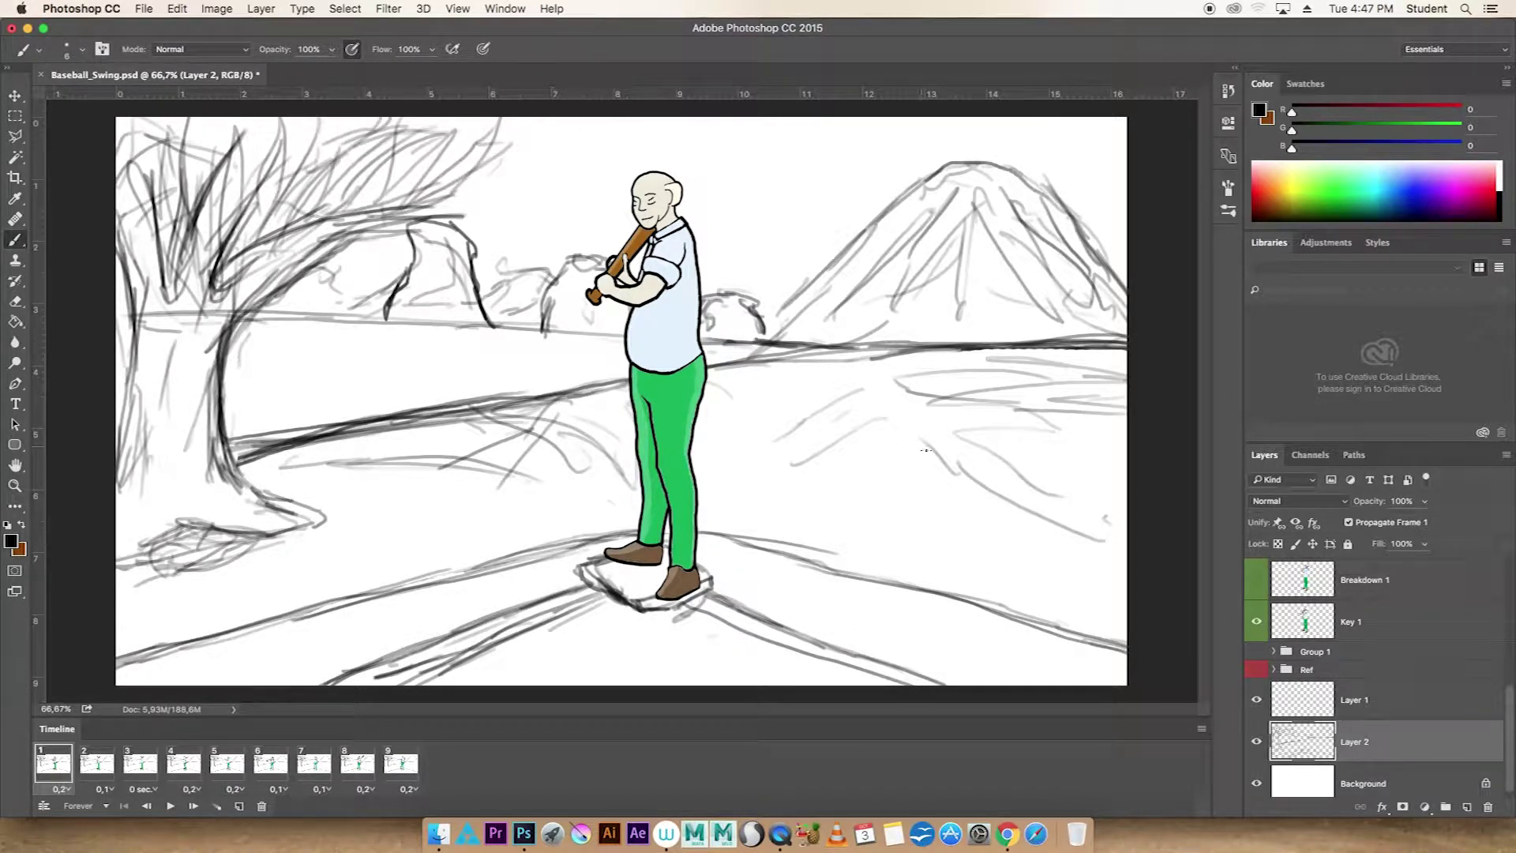
Sketch the horizon line across the scene behind the batter figure
left_click_drag(207, 345, 624, 332)
Duplicate the sketch layer and set the eraser size to 12
key("ctrl+j")
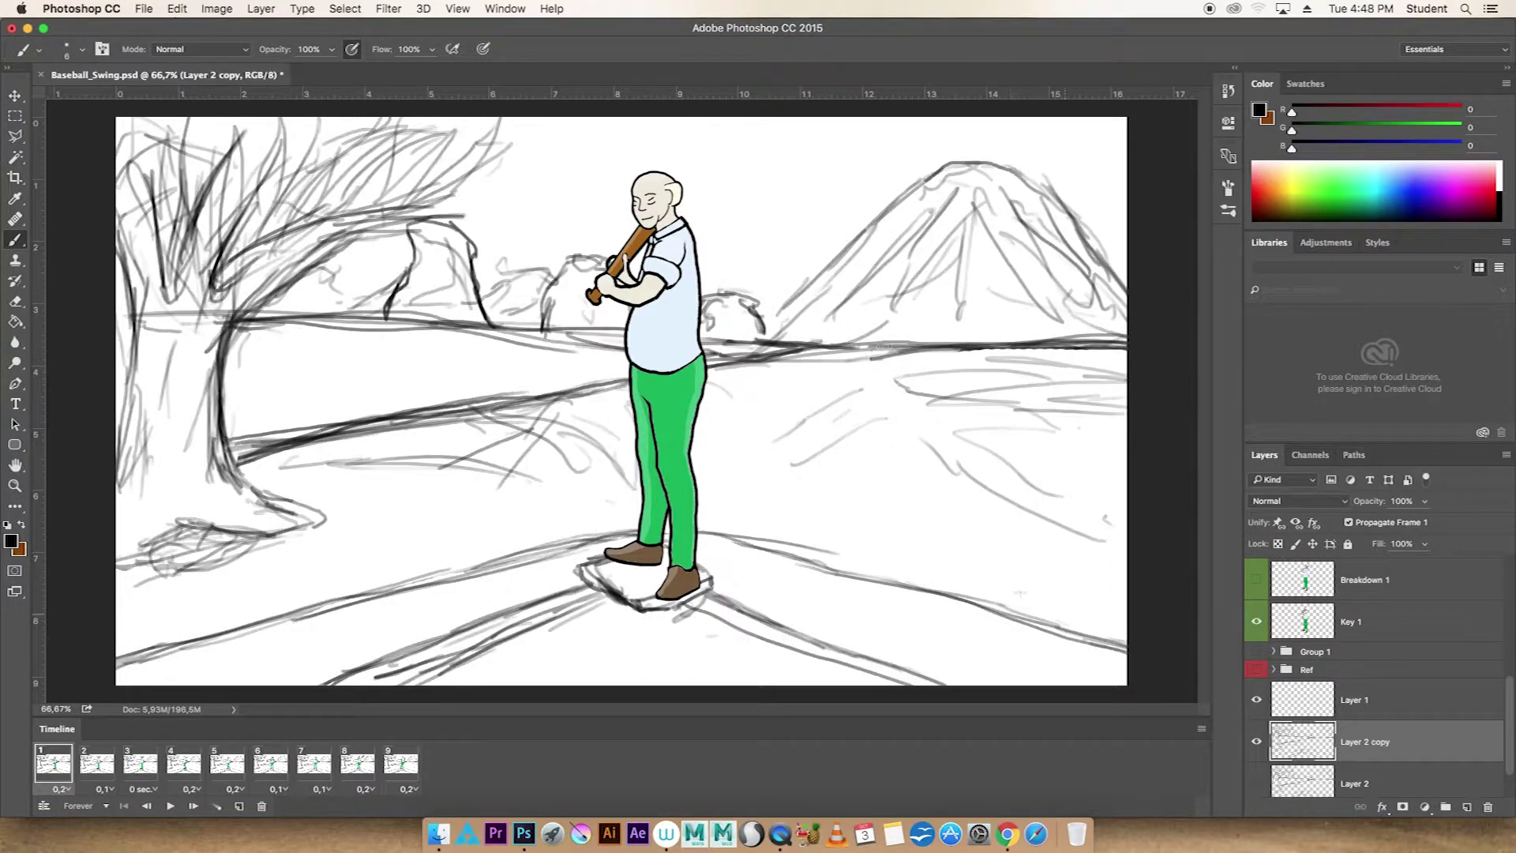
key("e")
right_click(920, 414)
left_click_drag(1003, 449, 998, 448)
right_click(178, 356)
key("Escape")
Erase faint stray strokes in the tree trunk and middle ground near the batter's legs
mouse_move(142, 474)
left_mouse_down()
mouse_move(209, 207)
mouse_move(158, 324)
mouse_move(253, 158)
mouse_move(418, 213)
mouse_move(170, 240)
mouse_move(169, 284)
left_mouse_up()
left_click_drag(505, 418, 612, 419)
mouse_move(515, 438)
left_mouse_down()
mouse_move(355, 410)
mouse_move(237, 430)
left_mouse_up()
left_click_drag(560, 350, 497, 328)
Redraw the mountain slope and horizon line darker
key("b")
mouse_move(703, 343)
left_mouse_down()
mouse_move(760, 365)
mouse_move(813, 296)
left_mouse_up()
left_click_drag(593, 353, 431, 324)
left_click_drag(704, 357, 757, 352)
Erase stray lines on the right side and darken the horizon right of the mountain
key("e")
left_click_drag(789, 443, 890, 394)
mouse_move(992, 426)
left_mouse_down()
mouse_move(1125, 398)
mouse_move(947, 359)
left_mouse_up()
key("b")
mouse_move(777, 351)
left_mouse_down()
mouse_move(1127, 332)
mouse_move(889, 354)
left_mouse_up()
Undo the last few strokes with Ctrl+Alt+Z
key("e")
key("ctrl+alt+z")
key("ctrl+alt+z")
key("ctrl+alt+z")
key("b")
key("ctrl+alt+z")
key("ctrl+alt+z")
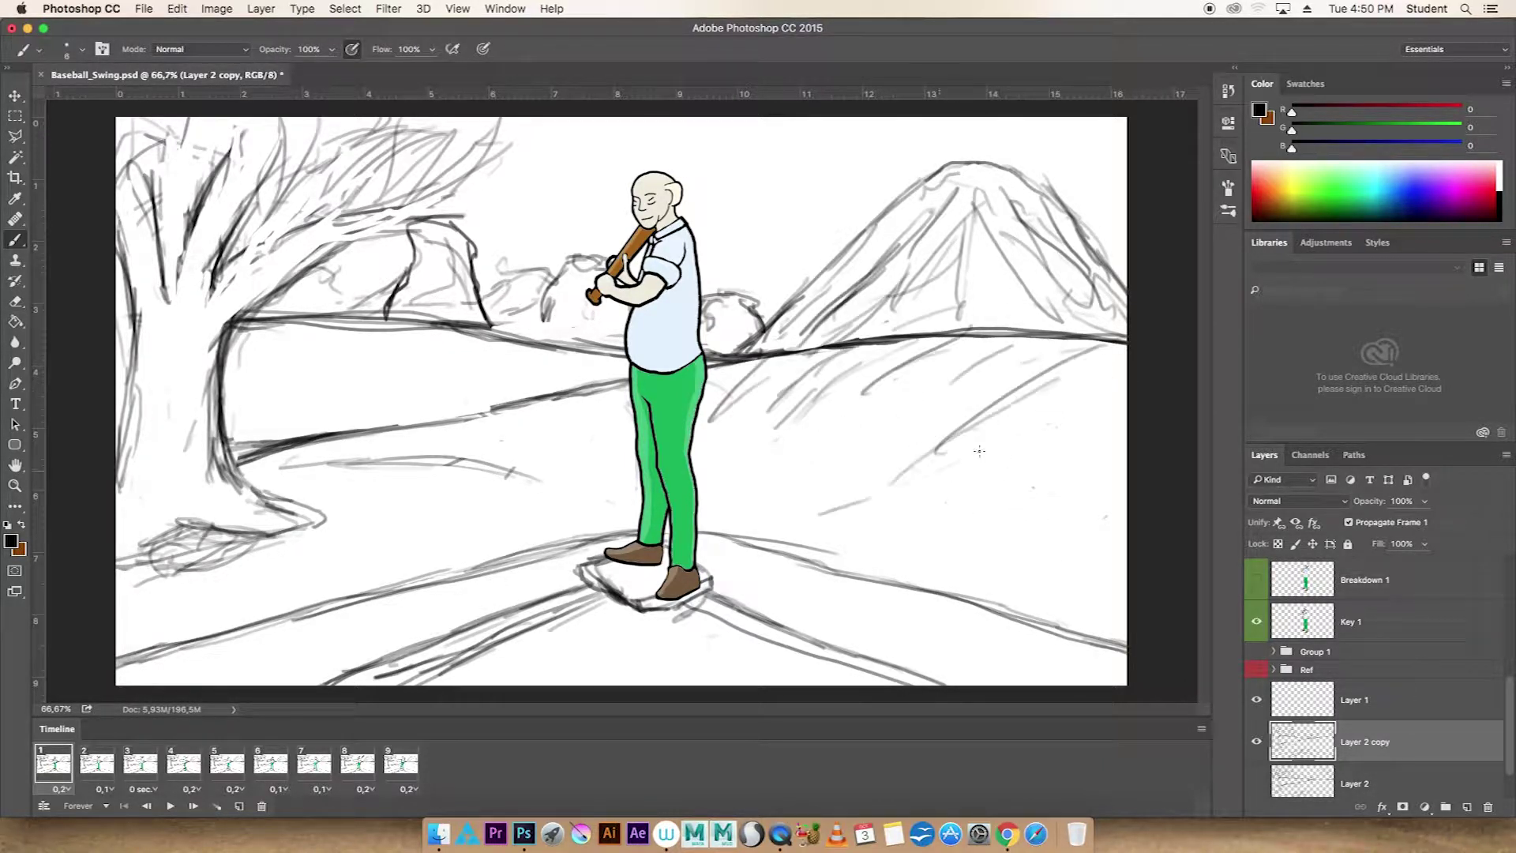
key("ctrl+alt+z")
key("ctrl+alt+z")
key("ctrl+alt+z")
key("ctrl+alt+z")
key("ctrl+alt+z")
key("ctrl+alt+z")
Rename the layers 'Clean_a Little LAYER' and 'COLOUR FLAT PALLETE'
key("e")
double_click(1364, 741)
type("Clean_a Little LAYER")
double_click(1355, 699)
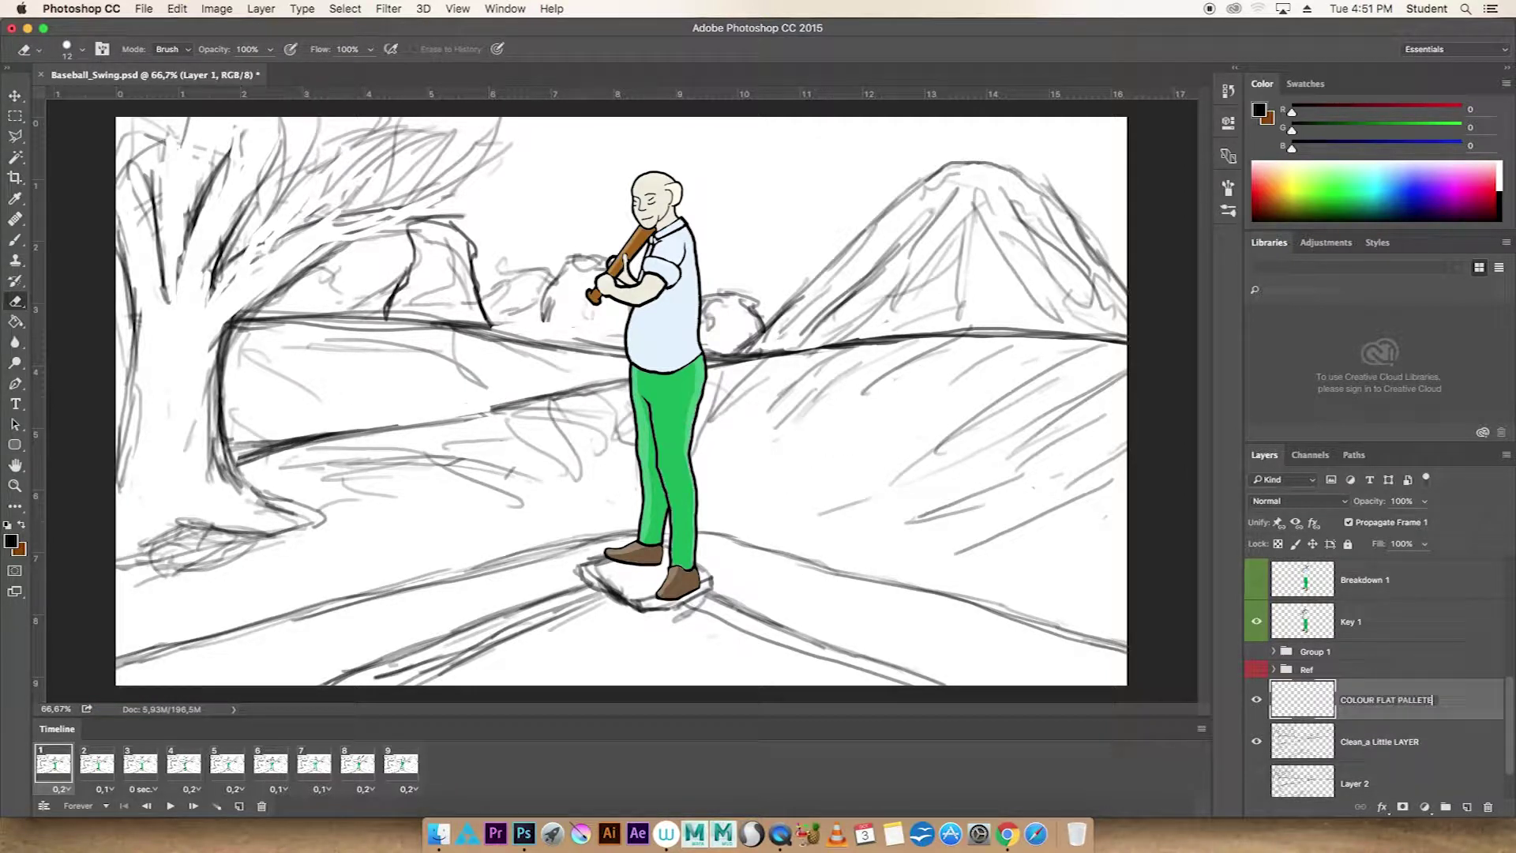
key("Return")
Paint the field green with a large brush tip
key("b")
left_click(1328, 191)
right_click(1010, 398)
left_click(888, 404)
mouse_move(927, 401)
left_mouse_down()
mouse_move(949, 404)
mouse_move(752, 379)
mouse_move(261, 442)
left_mouse_up()
mouse_move(632, 442)
left_mouse_down()
mouse_move(126, 663)
mouse_move(545, 474)
left_mouse_up()
mouse_move(237, 442)
left_mouse_down()
mouse_move(797, 527)
mouse_move(276, 442)
left_mouse_up()
left_click_drag(631, 474, 126, 663)
left_click_drag(908, 631, 1121, 411)
left_click_drag(829, 631, 1124, 442)
Paint the mountain and background bushes light mint green
left_click_drag(1334, 178, 1372, 171)
left_click_drag(798, 323, 884, 261)
left_click_drag(750, 348, 1018, 245)
left_click_drag(955, 166, 1121, 332)
left_click_drag(1442, 148, 1427, 149)
left_click_drag(758, 348, 702, 300)
mouse_move(624, 340)
left_mouse_down()
mouse_move(498, 269)
mouse_move(248, 300)
left_mouse_up()
Fill the hills band left of the batter with light and medium greens
left_click(930, 408, "alt")
left_click(997, 244, "alt")
mouse_move(616, 360)
left_mouse_down()
mouse_move(300, 395)
mouse_move(242, 423)
mouse_move(395, 331)
left_mouse_up()
mouse_move(253, 395)
left_mouse_down()
mouse_move(608, 339)
mouse_move(450, 387)
left_mouse_up()
left_click(1355, 174)
left_click_drag(371, 347, 466, 360)
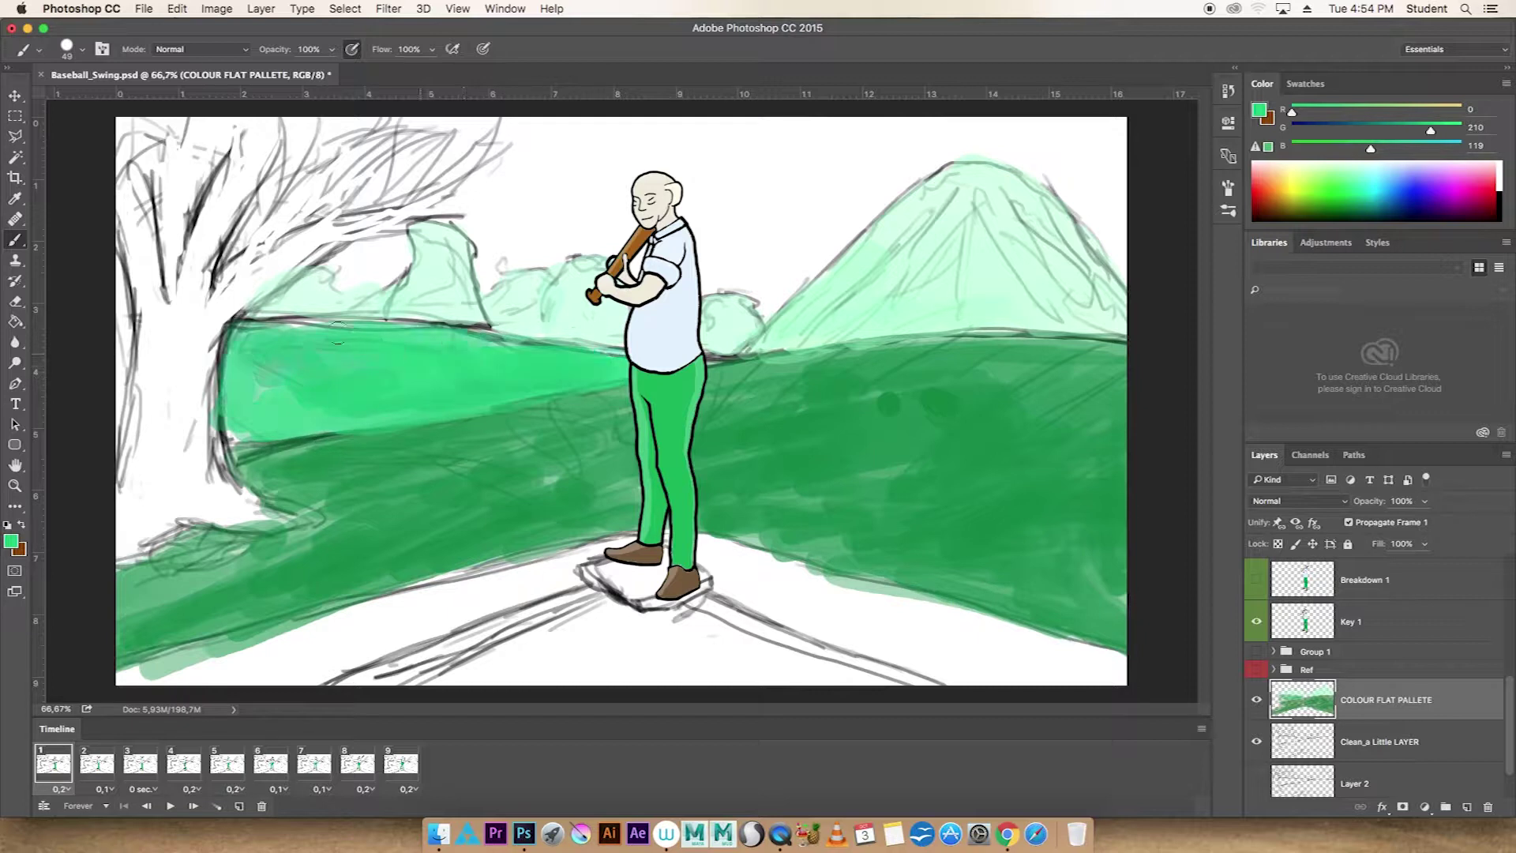
Cover the ground around the base with brown dirt
key("x")
left_click_drag(442, 608, 497, 596)
mouse_move(158, 663)
left_mouse_down()
mouse_move(632, 545)
mouse_move(1105, 648)
left_mouse_up()
left_click_drag(1026, 679, 450, 631)
mouse_move(829, 663)
left_mouse_down()
mouse_move(147, 678)
mouse_move(631, 569)
left_mouse_up()
left_click_drag(356, 671, 1121, 632)
left_click_drag(419, 624, 892, 600)
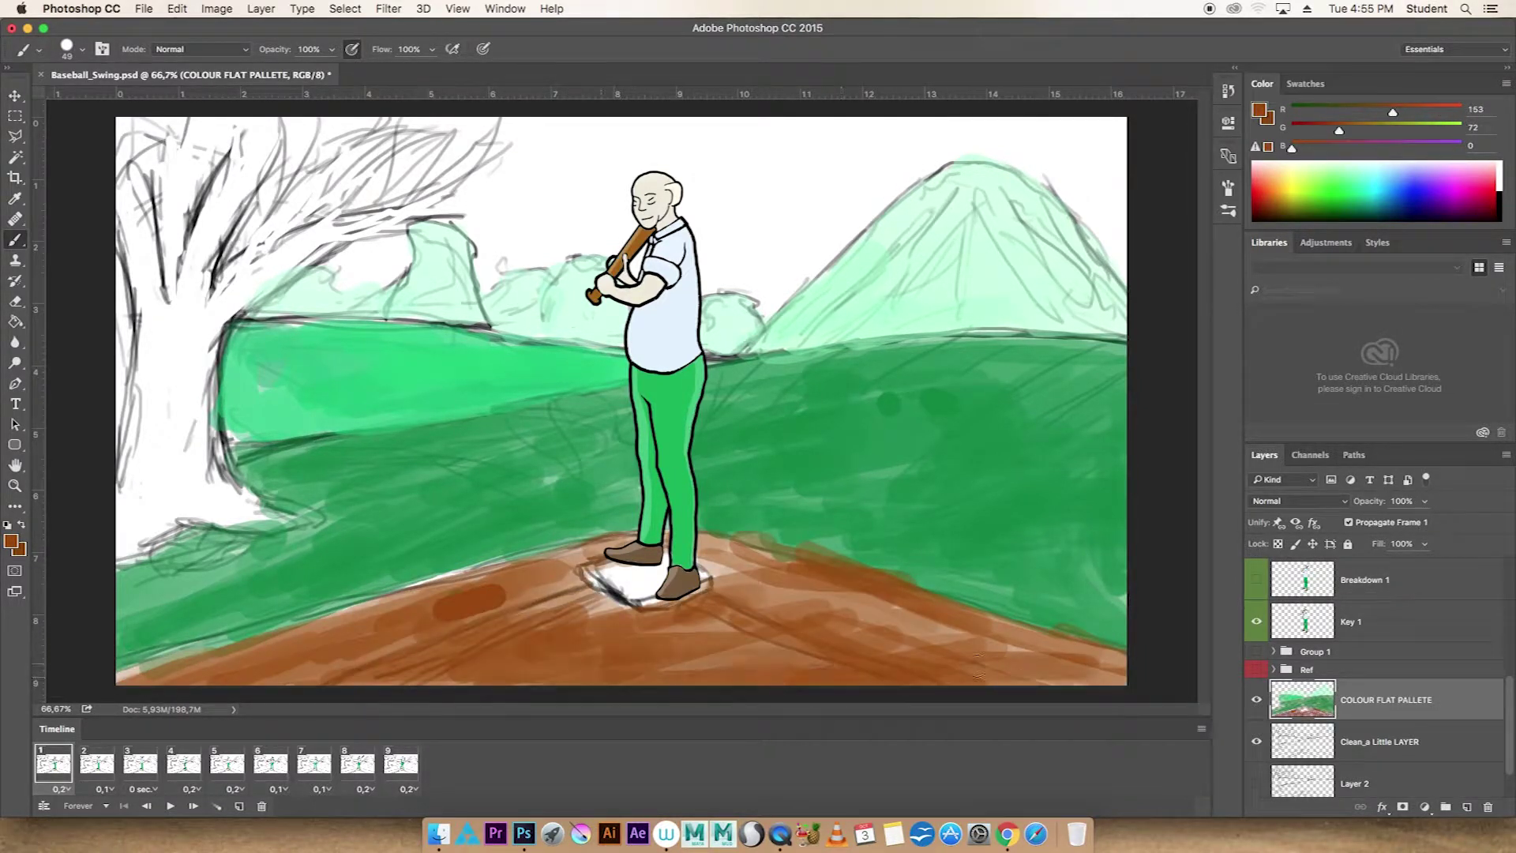
left_click_drag(1113, 679, 758, 576)
left_click_drag(119, 679, 584, 545)
Paint the tree trunk and branches in a lighter tan brown
left_click(1283, 201)
mouse_move(170, 300)
left_mouse_down()
mouse_move(158, 411)
mouse_move(253, 545)
left_mouse_up()
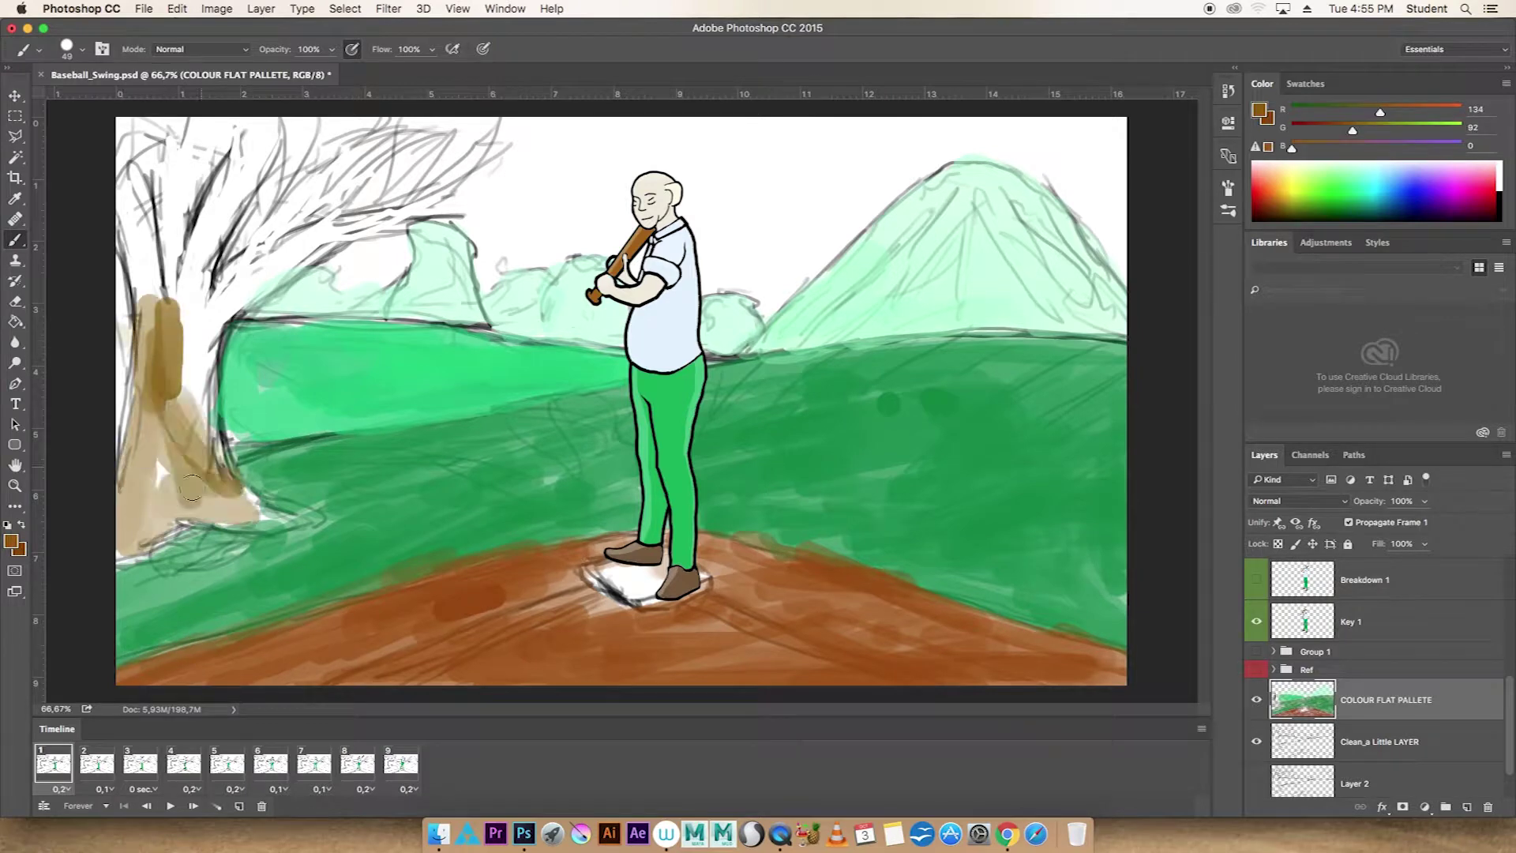
left_click_drag(197, 473, 395, 182)
left_click_drag(134, 379, 221, 126)
left_click_drag(364, 158, 235, 501)
Move the colour layer below the clean sketch layer
left_click(623, 584, "alt")
left_click_drag(592, 569, 695, 600)
key("ctrl+bracketleft")
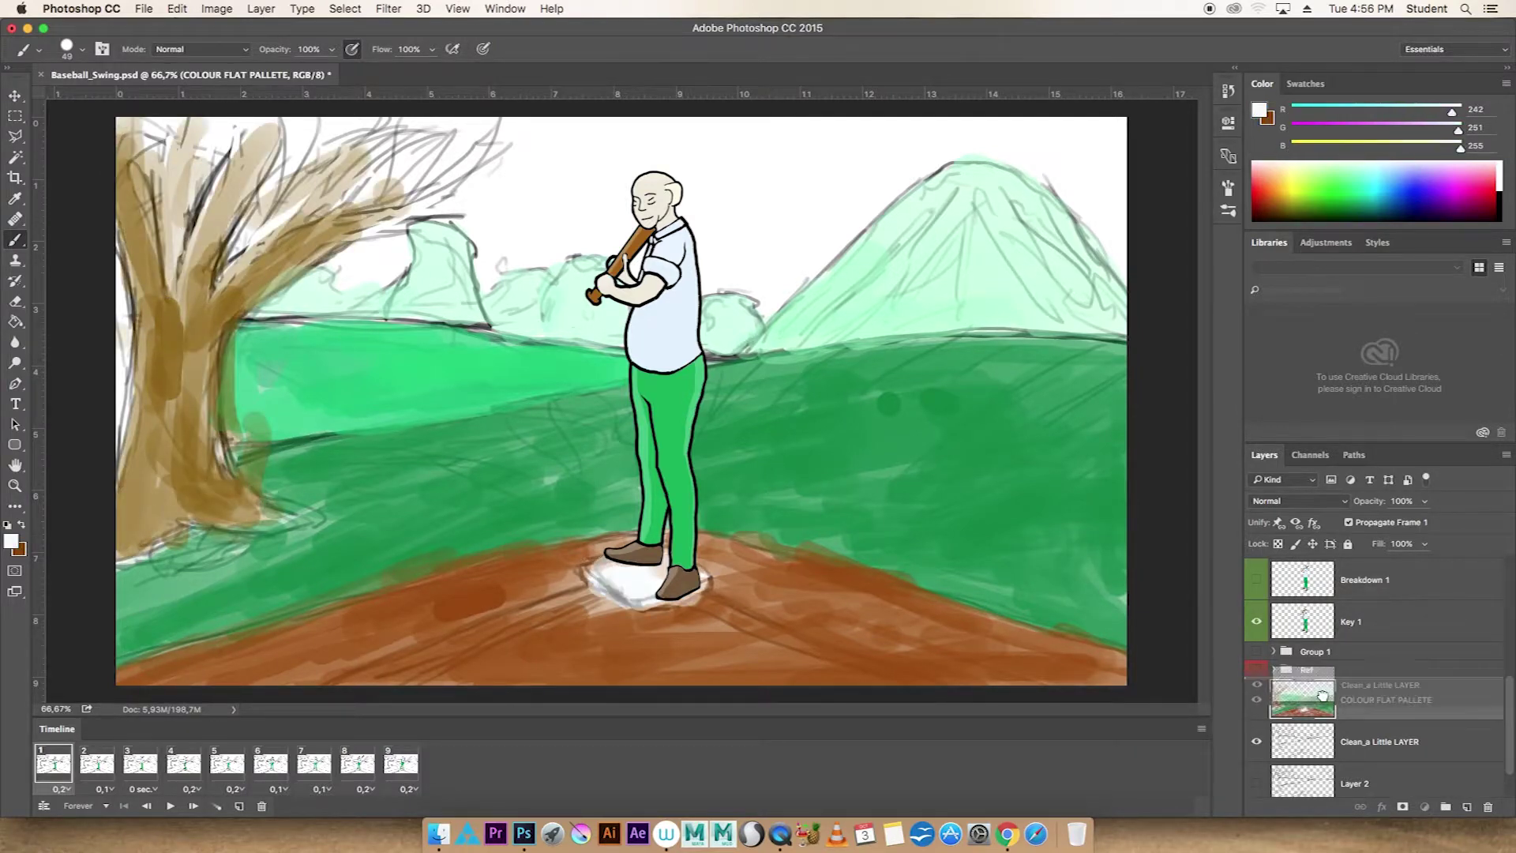
Paint orange and dark orange foliage over the tree canopy with a scatter brush
right_click(909, 379)
left_click(1042, 576)
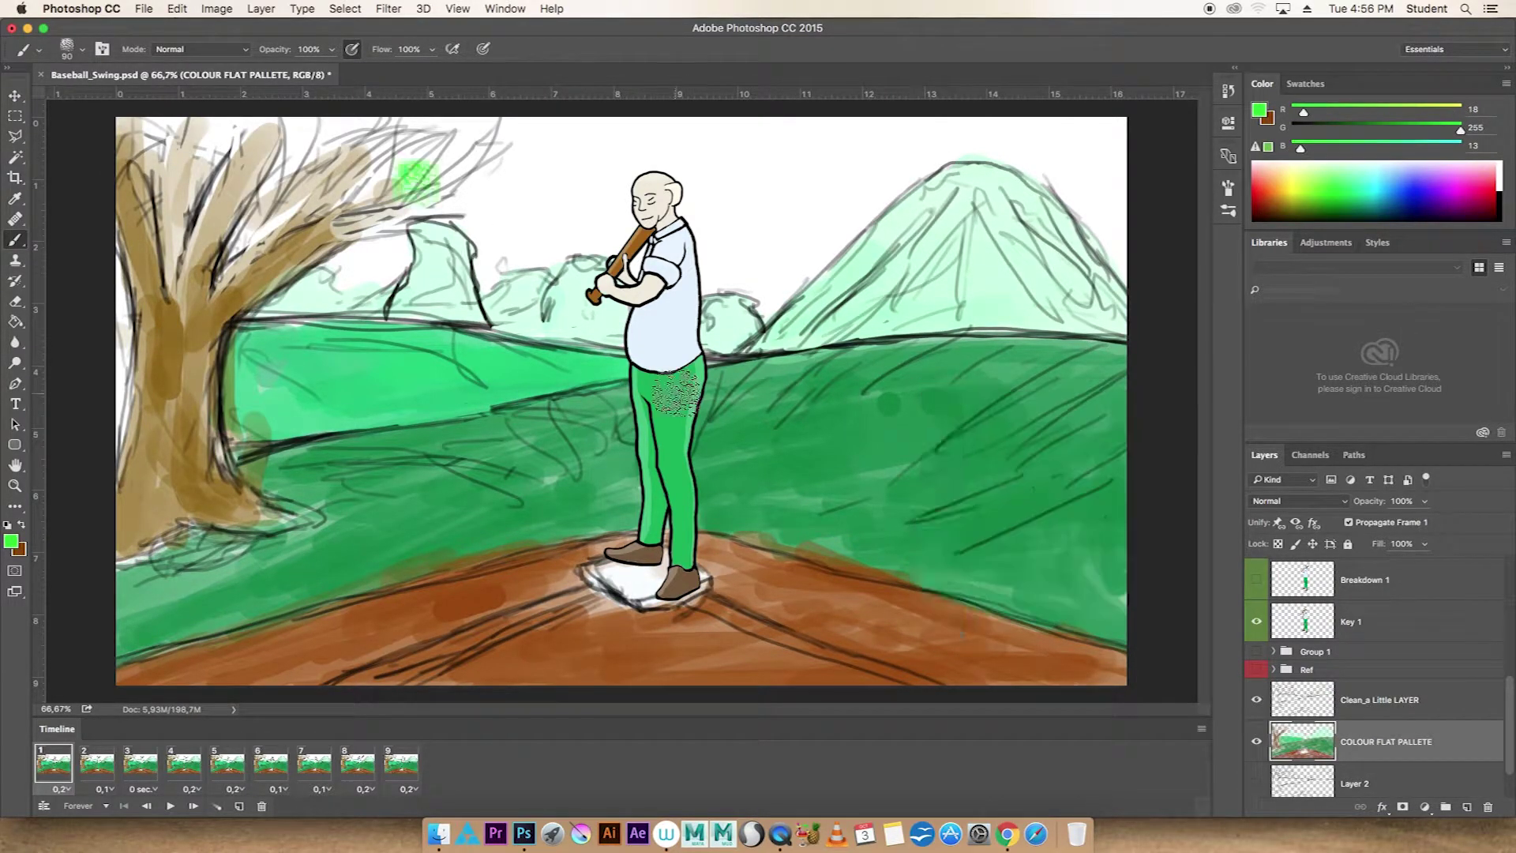
mouse_move(487, 237)
left_mouse_down()
mouse_move(355, 261)
mouse_move(387, 150)
mouse_move(158, 142)
mouse_move(374, 198)
mouse_move(355, 300)
mouse_move(474, 237)
mouse_move(316, 134)
left_mouse_up()
left_click(429, 281, "alt")
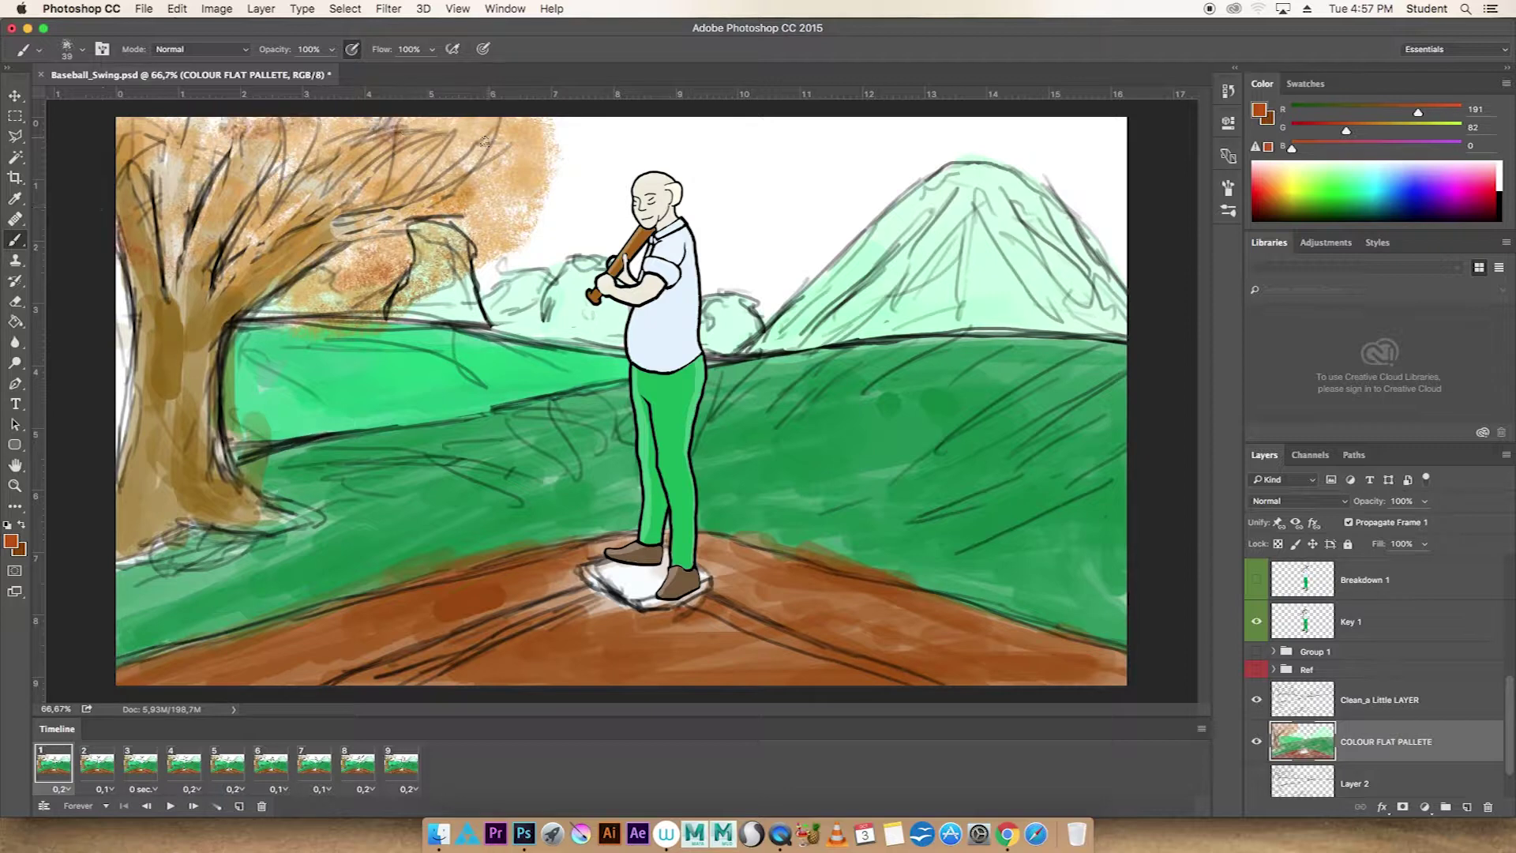
left_click_drag(513, 158, 185, 250)
Darken the tree strokes in dark brown with a 22 px brush
left_click(1282, 204)
right_click(217, 383)
left_click(256, 597)
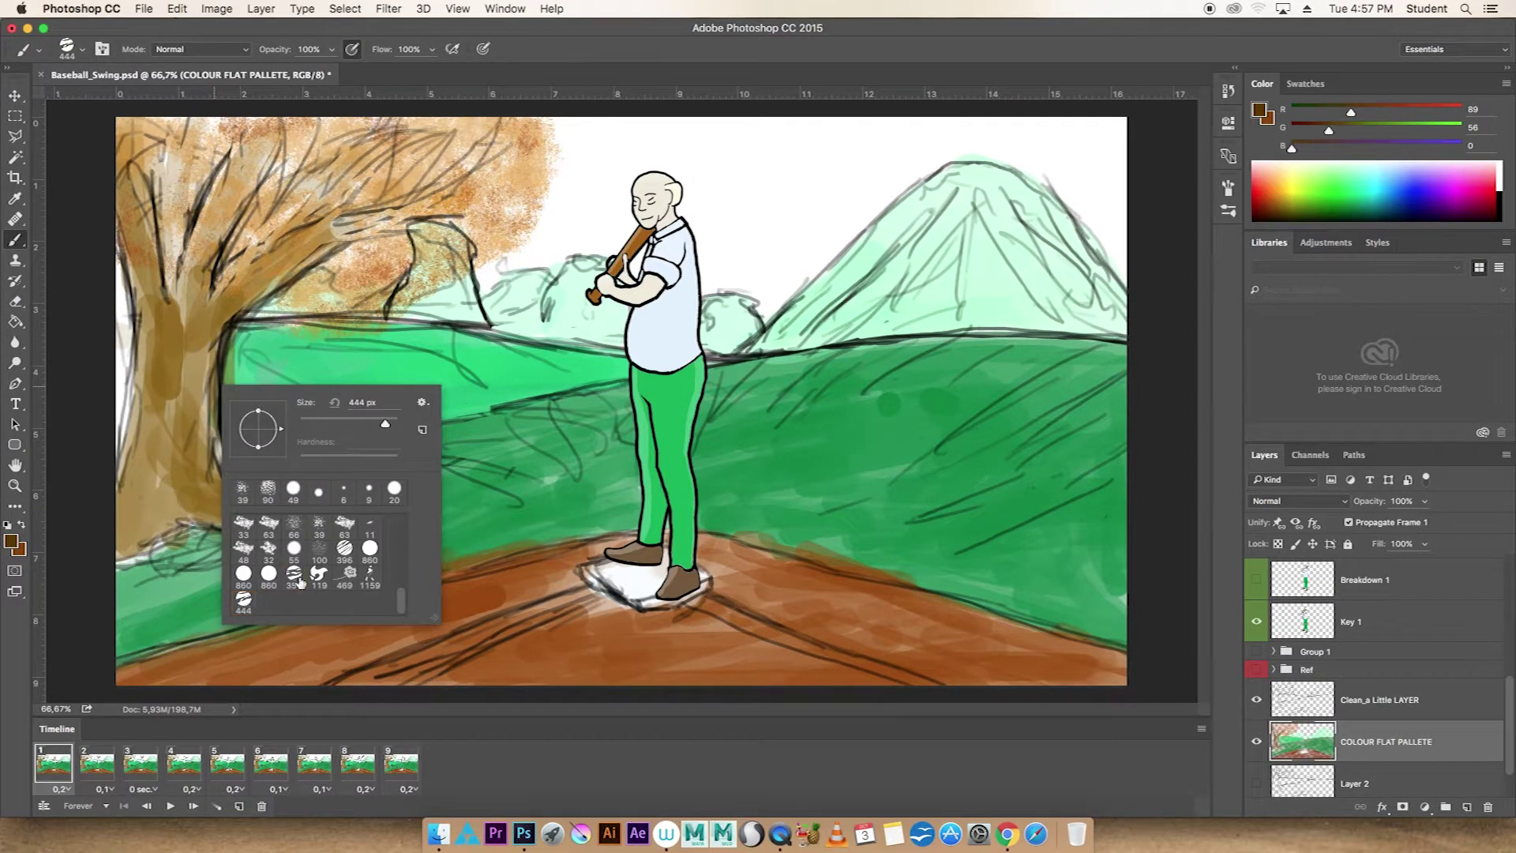
right_click(196, 442)
key("Return")
mouse_move(120, 532)
left_mouse_down()
mouse_move(198, 237)
mouse_move(332, 205)
left_mouse_up()
Fill the sky light blue with the Paint Bucket and add light cyan cloud strokes
left_click_drag(1358, 182, 1401, 168)
key("g")
left_click(900, 197)
left_click(1352, 169)
key("b")
mouse_move(774, 300)
left_mouse_down()
mouse_move(745, 247)
mouse_move(1121, 237)
mouse_move(522, 259)
left_mouse_up()
mouse_move(710, 205)
left_mouse_down()
mouse_move(1121, 158)
mouse_move(387, 190)
left_mouse_up()
Save the document and create a new layer above the clean sketch layer
key("ctrl+s")
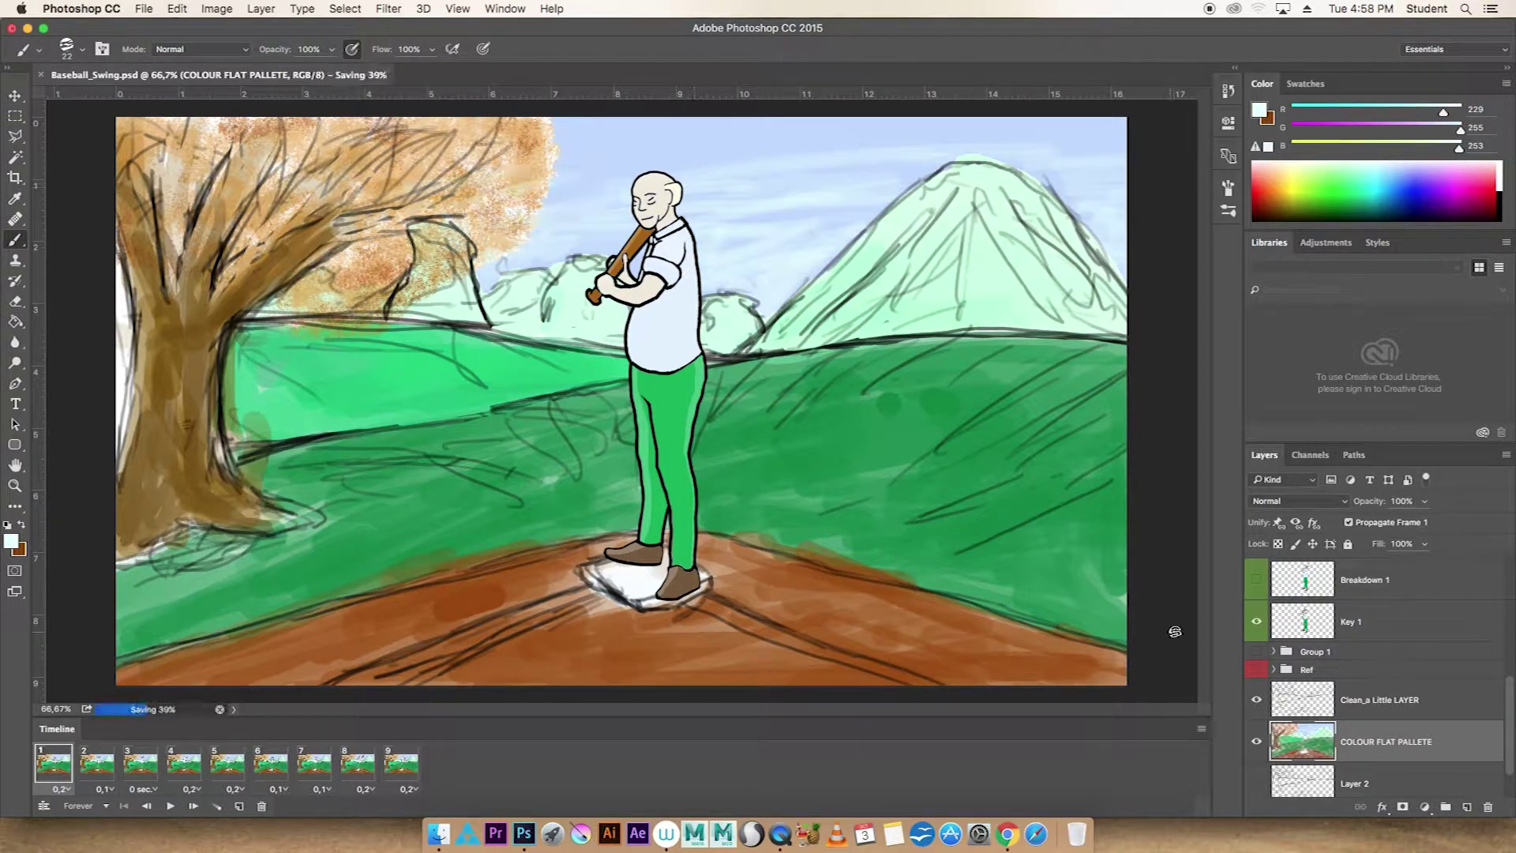
left_click(1357, 709)
key("ctrl+shift+alt+n")
Name the new layer 'Background' and wash the upper scene light mint with a 460 px brush
type("Background")
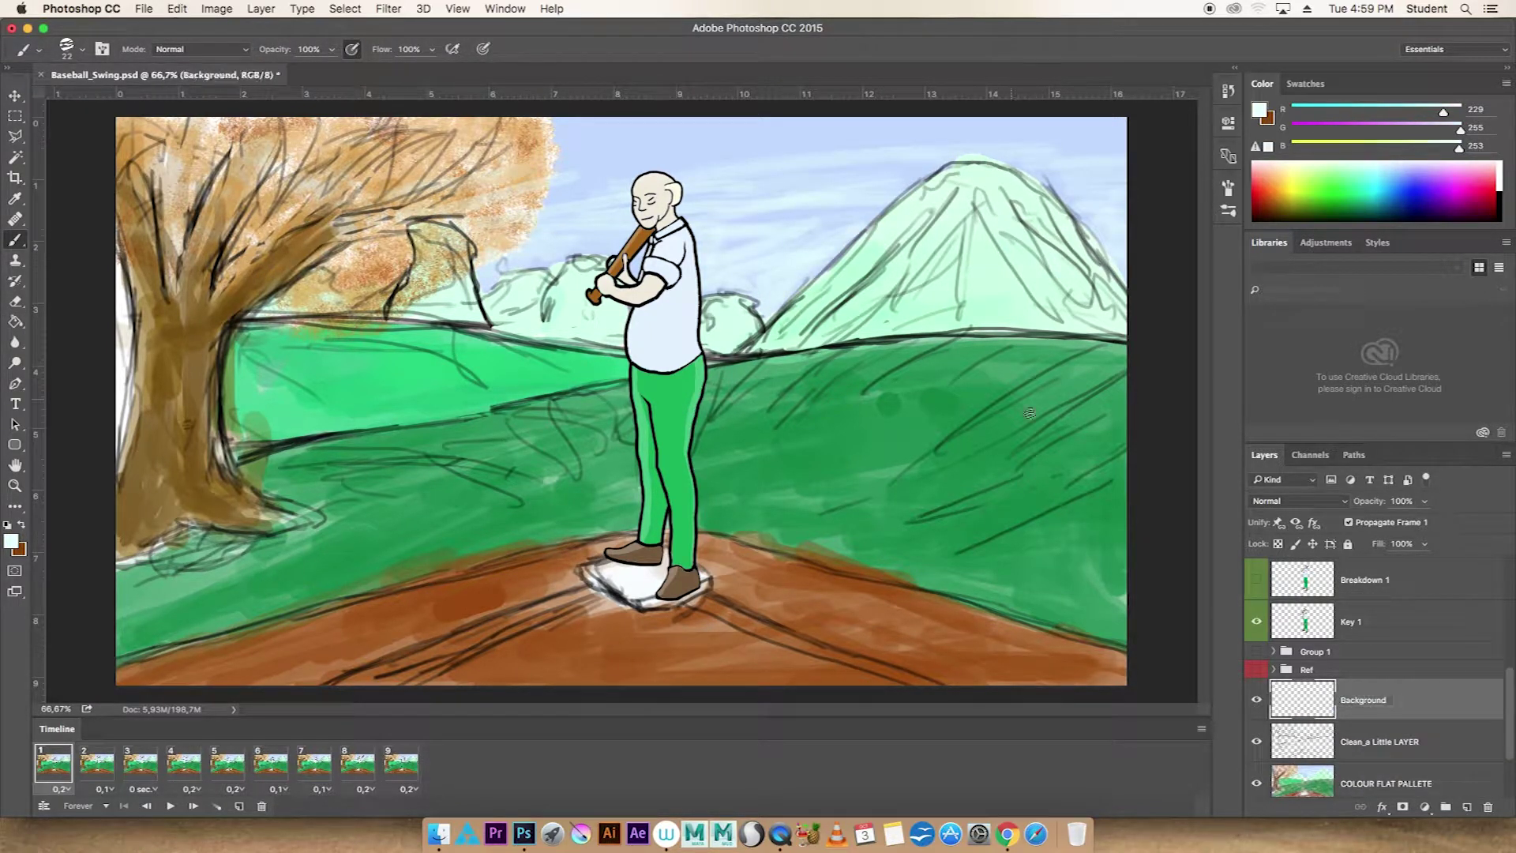
right_click(789, 311)
double_click(892, 454)
left_click_drag(116, 475, 1127, 495)
right_click(1098, 430)
mouse_move(236, 355)
left_mouse_down()
mouse_move(1093, 229)
mouse_move(552, 395)
mouse_move(1050, 356)
left_mouse_up()
left_click_drag(316, 197, 1026, 394)
Paint light blue over the sky at 87 px and move the clean sketch layer above Background
left_click(1415, 167)
left_click_drag(1121, 157, 1026, 355)
right_click(1126, 227)
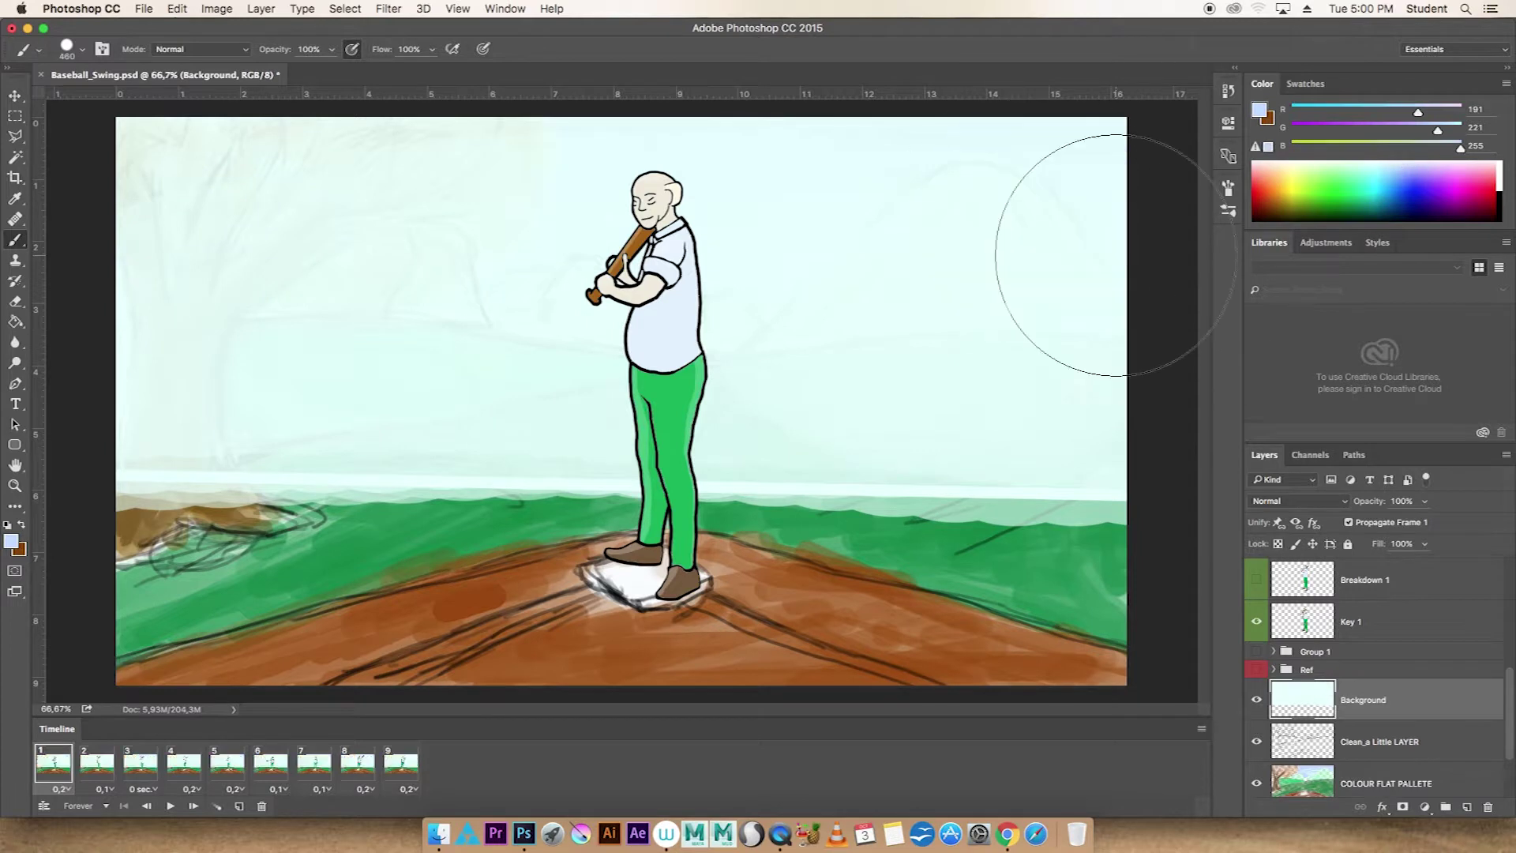
mouse_move(1125, 359)
left_mouse_down()
mouse_move(916, 371)
mouse_move(320, 133)
mouse_move(321, 176)
mouse_move(1045, 264)
left_mouse_up()
mouse_move(1055, 187)
left_mouse_down()
mouse_move(1072, 335)
mouse_move(809, 152)
left_mouse_up()
key("ctrl+bracketleft")
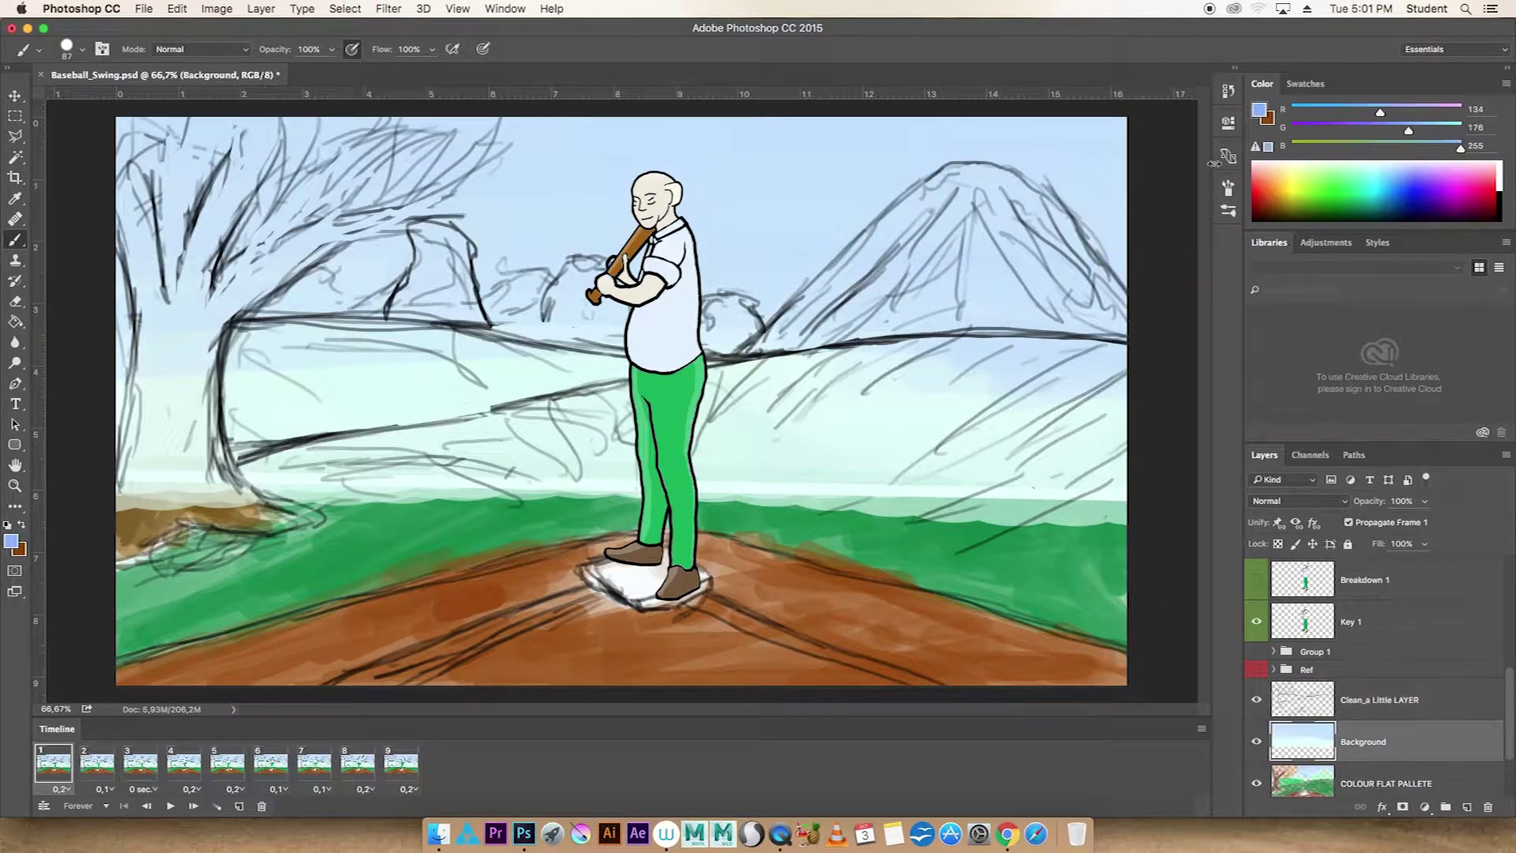
Deepen the blue along the top of the sky with a soft round brush
right_click(1055, 309)
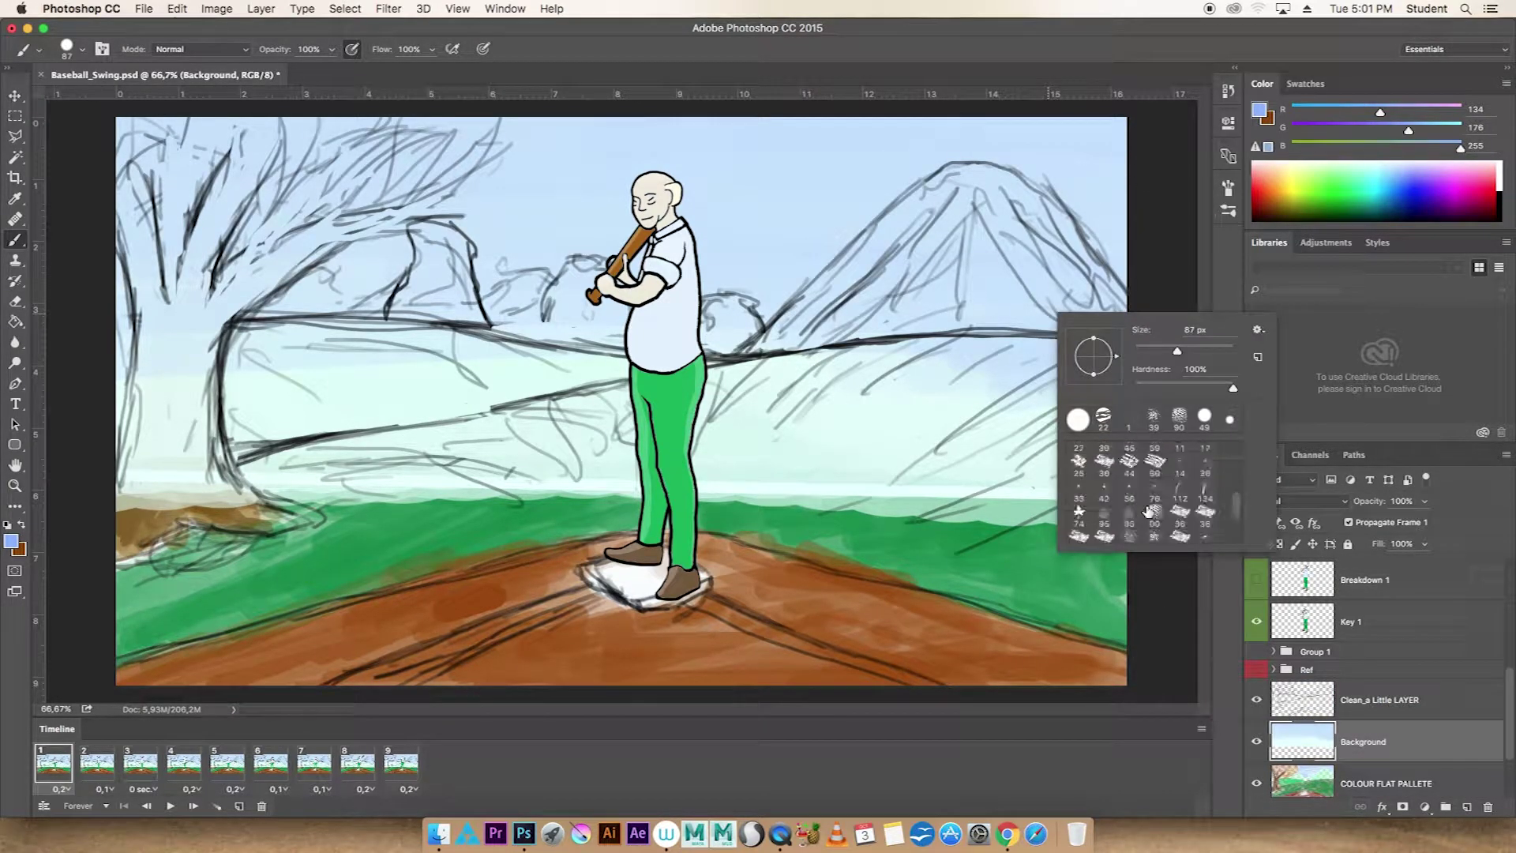
double_click(1161, 456)
mouse_move(1106, 119)
left_mouse_down()
mouse_move(158, 142)
mouse_move(789, 134)
mouse_move(1113, 162)
left_mouse_up()
left_click(1342, 700)
left_click_drag(1381, 113, 1459, 115)
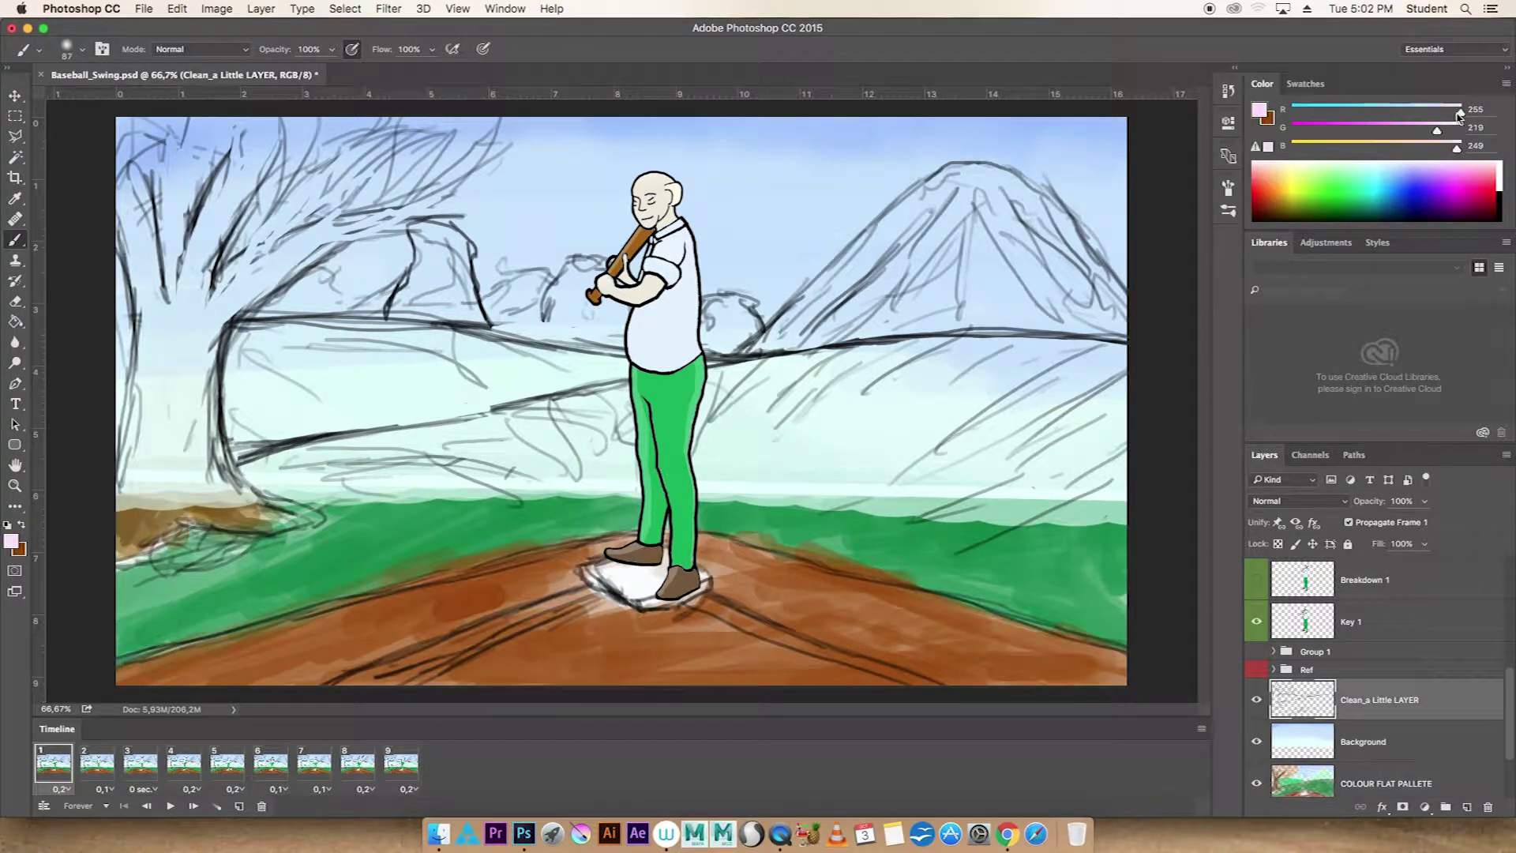
Try a 94 px light sky blue stroke over the horizon, then undo it
right_click(727, 252)
left_click_drag(829, 292, 810, 290)
key("Return")
left_click(971, 442, "alt")
right_click(967, 355)
left_click_drag(1070, 393, 1121, 393)
key("Return")
left_click_drag(1121, 339, 711, 352)
key("ctrl+z")
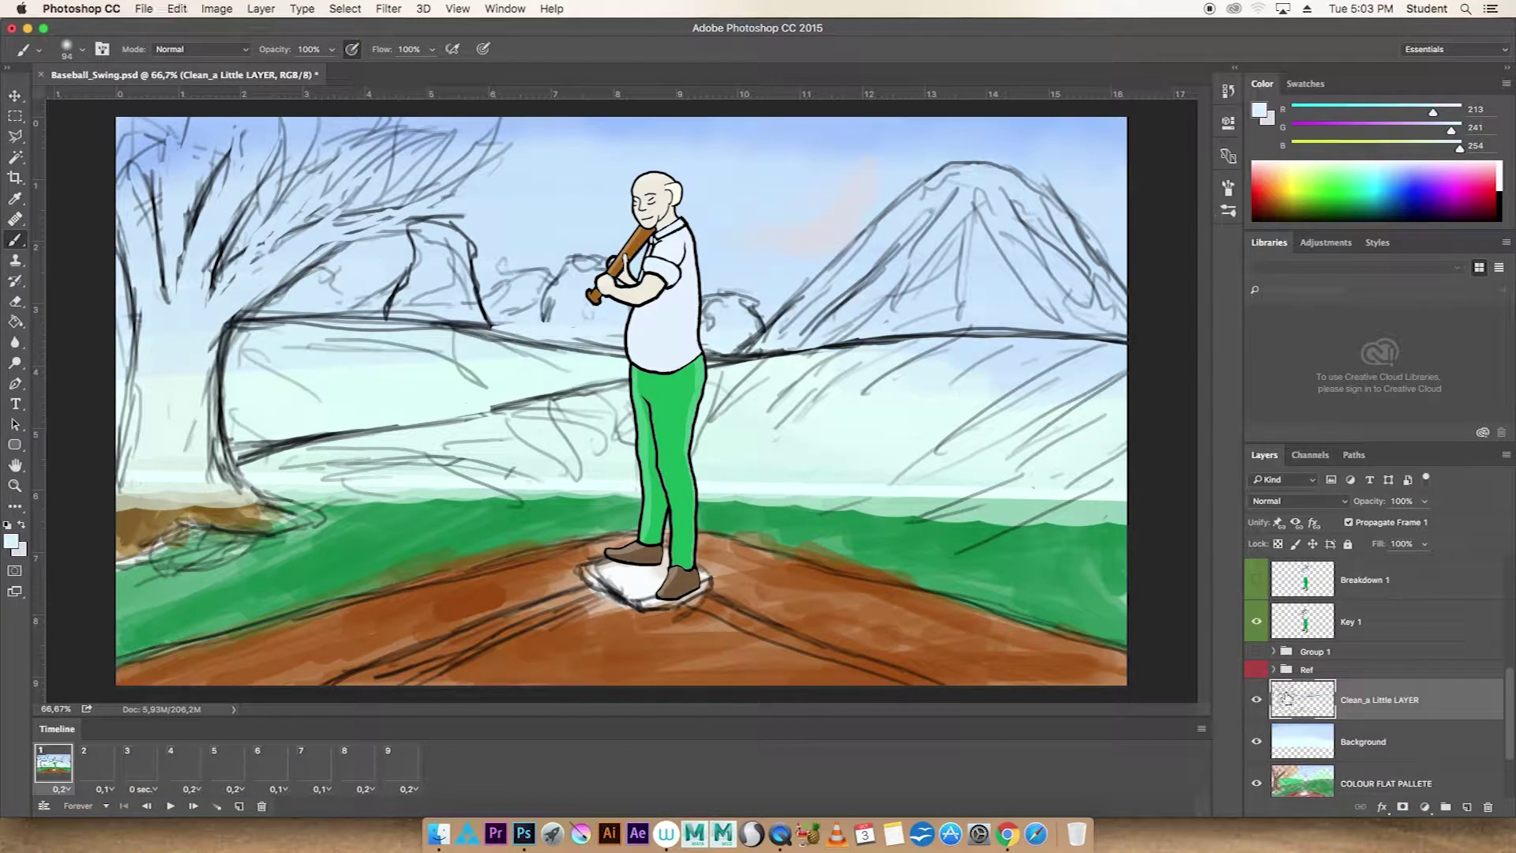
On the Background layer, paint darker blue across the top-left sky, then shrink the brush to 9 px
left_click(1303, 745)
left_click(1043, 166, "alt")
left_click_drag(758, 177, 277, 178)
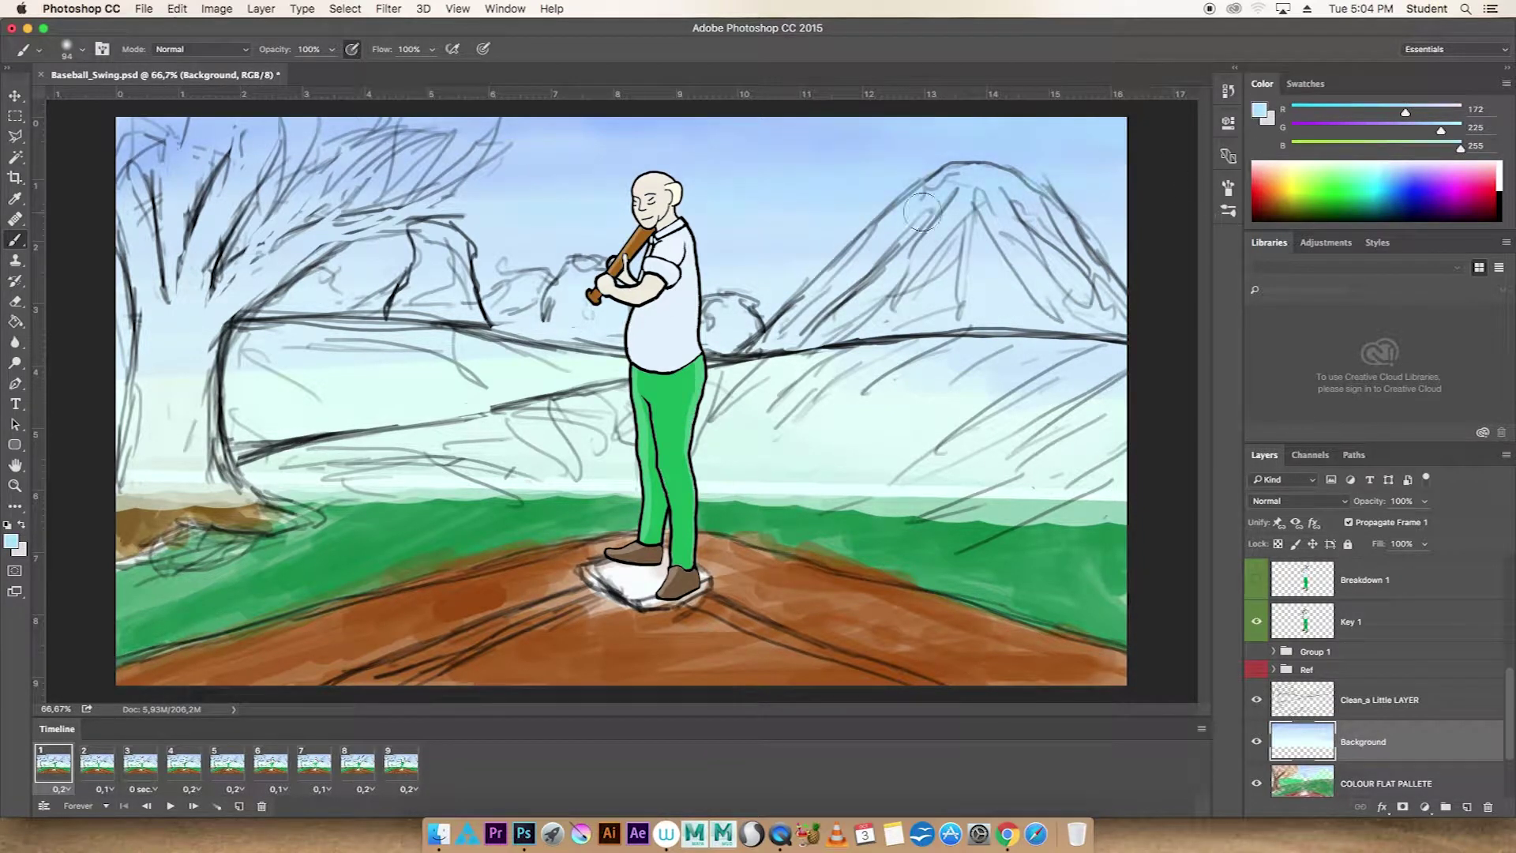
right_click(752, 240)
left_click_drag(905, 236, 879, 235)
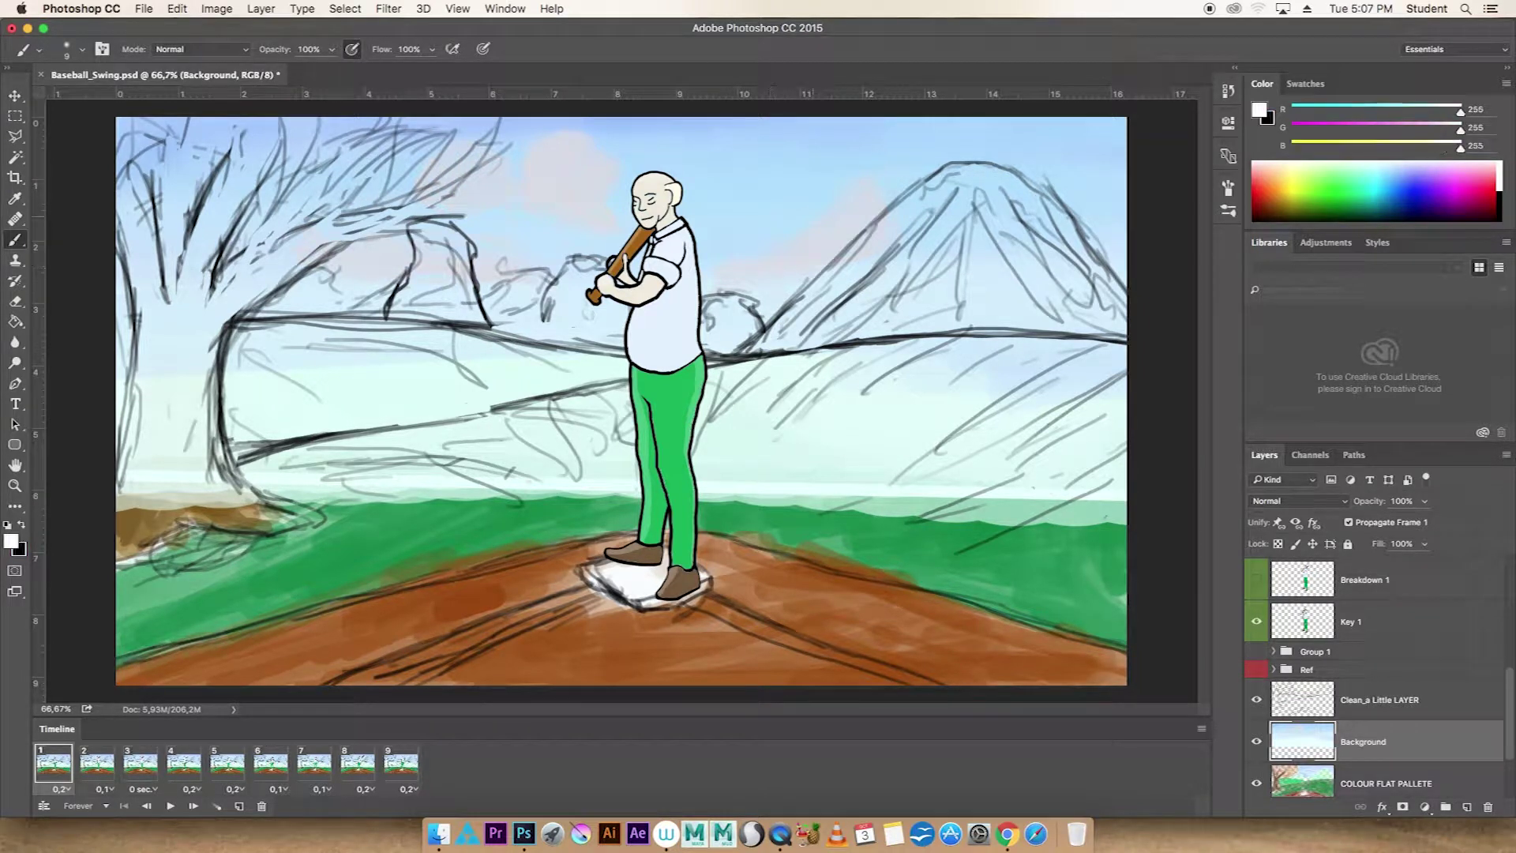
Paint small white clouds above the mountain and on the right of the sky
right_click(856, 193)
left_click_drag(864, 186, 831, 211)
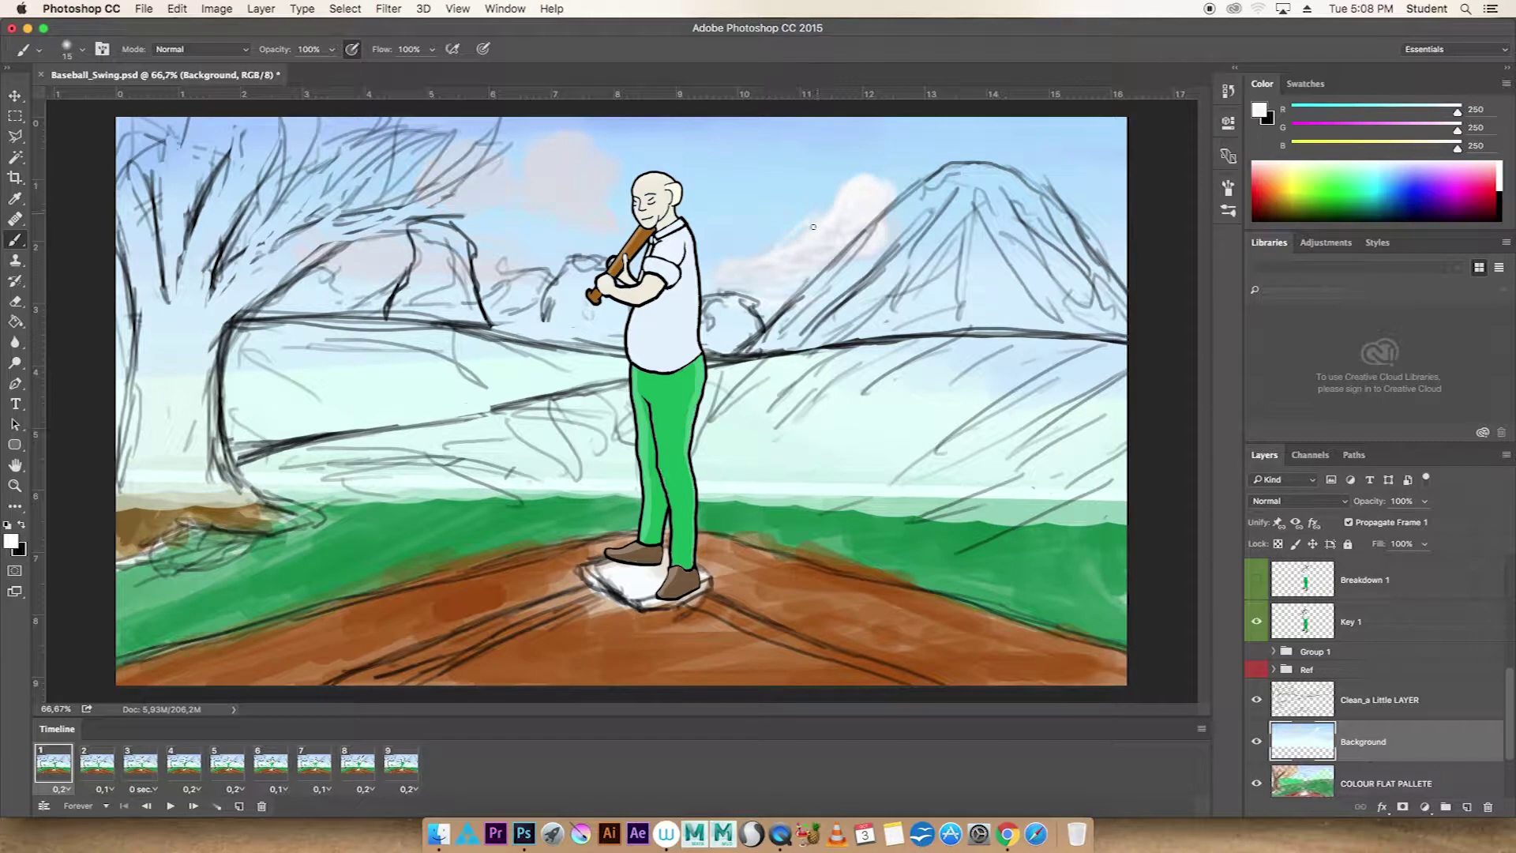
left_click_drag(599, 190, 559, 136)
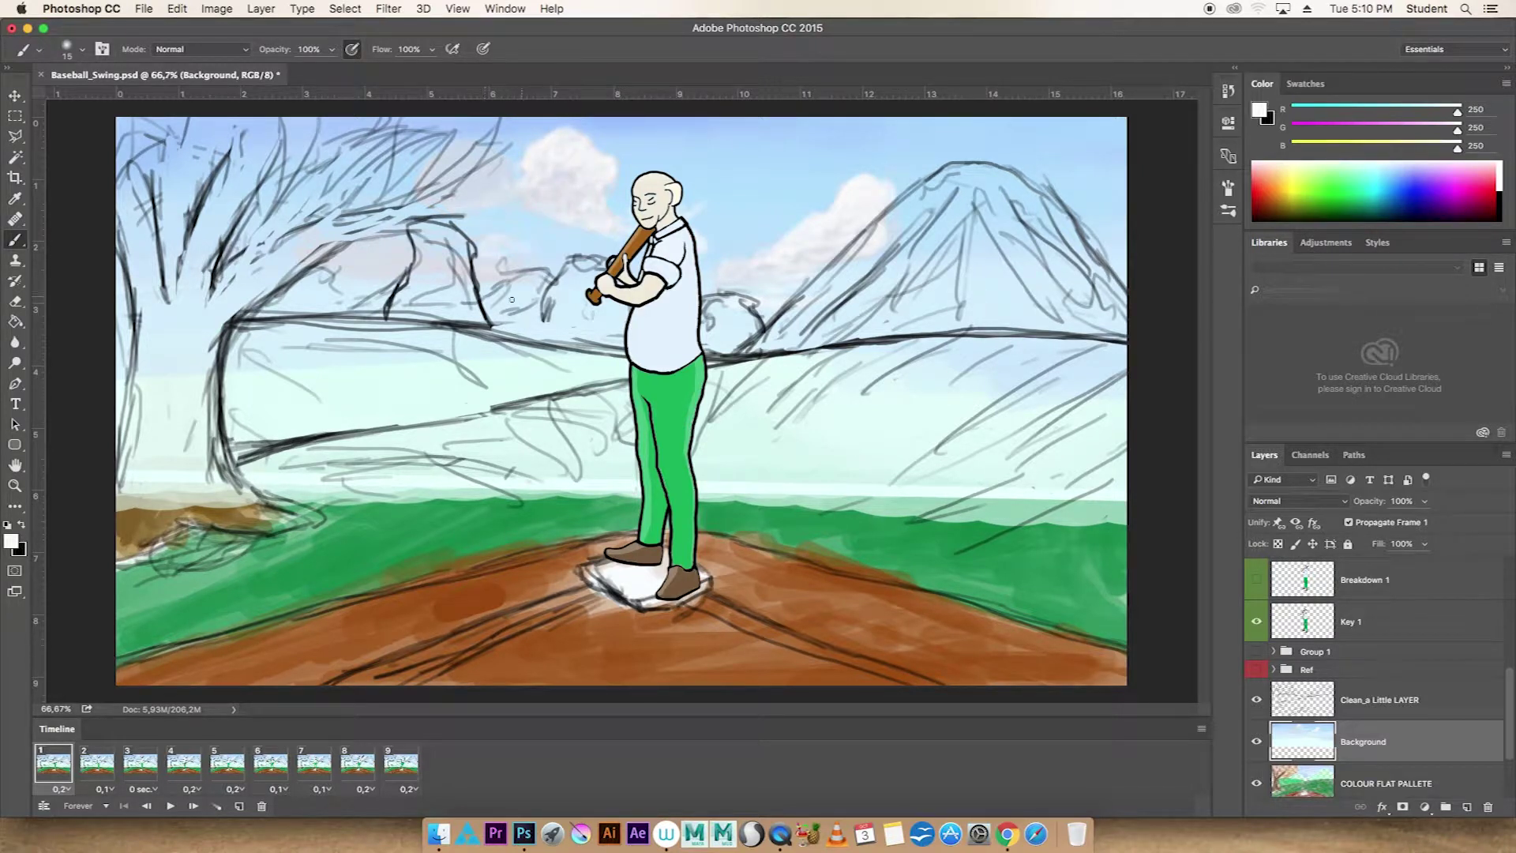
left_click_drag(477, 154, 462, 187)
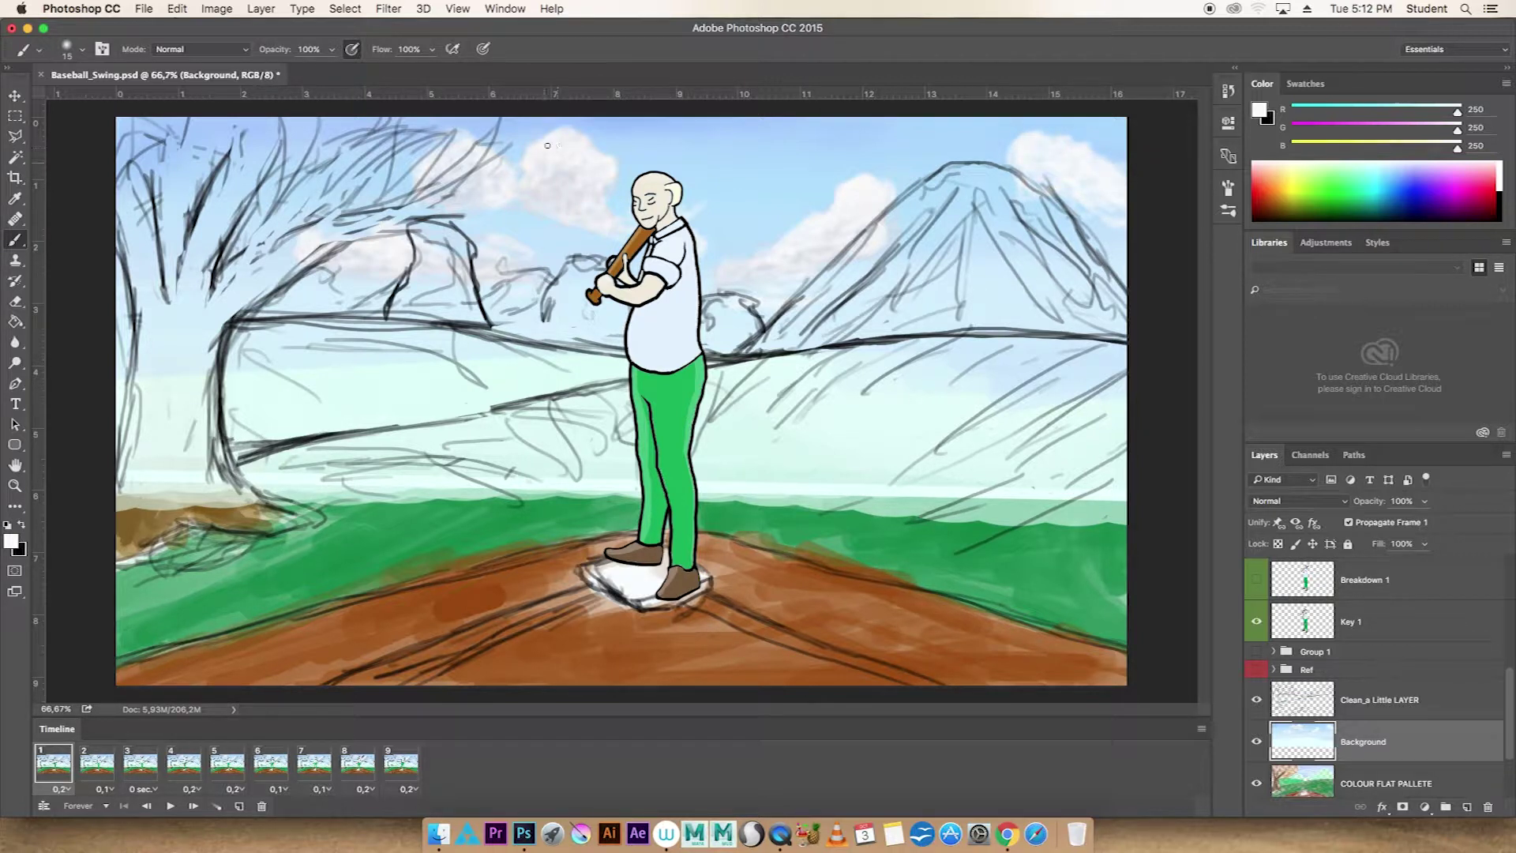
left_click_drag(699, 221, 730, 211)
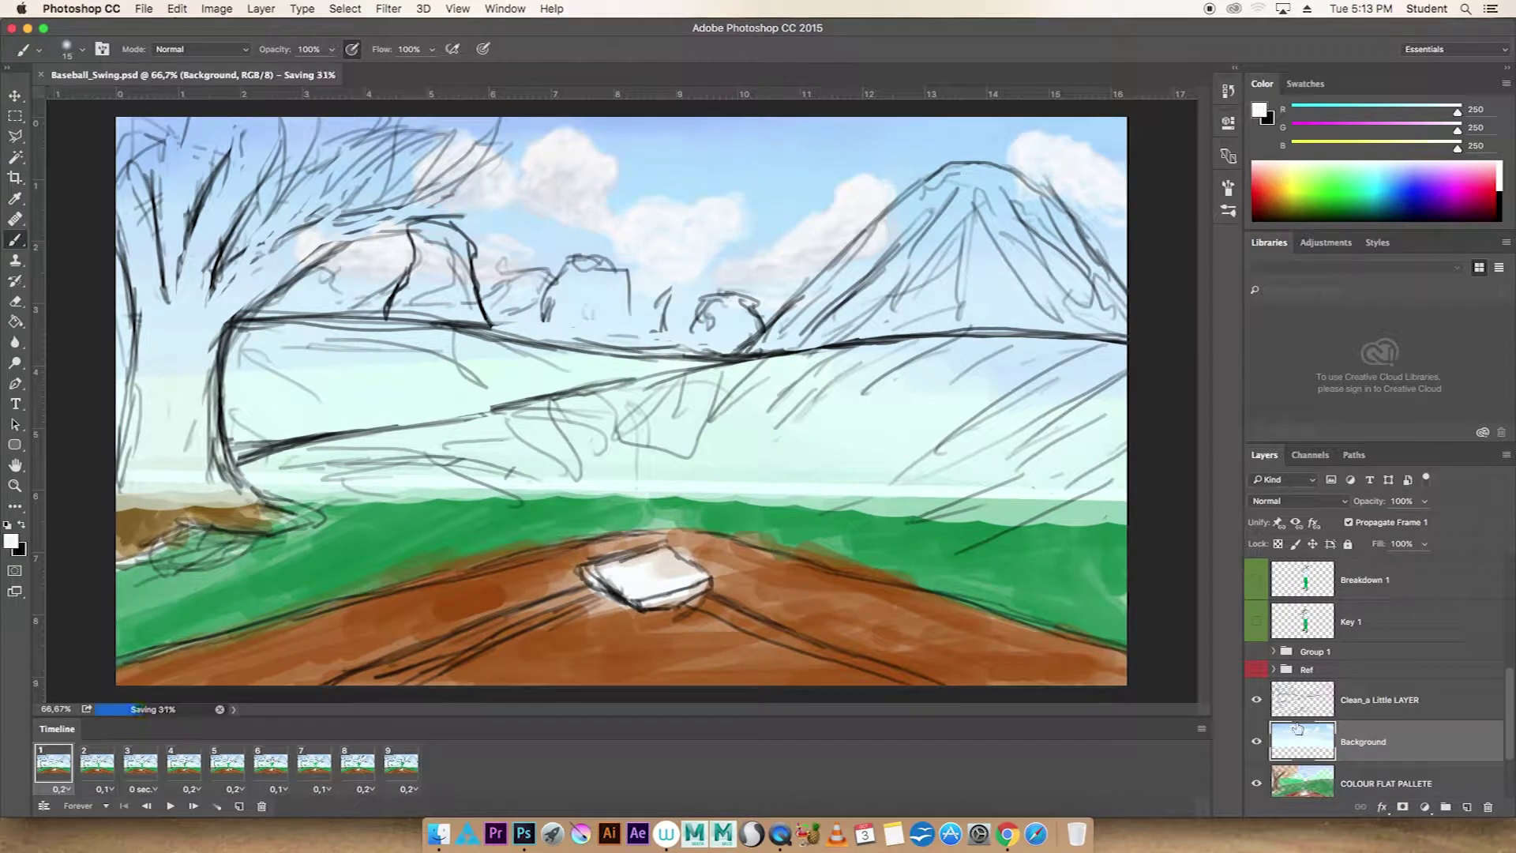
Add a dark stroke to the sketch, then reselect the Background Mountains layer
left_click(1378, 699)
key("x")
left_click_drag(687, 296, 627, 335)
left_click(1376, 745)
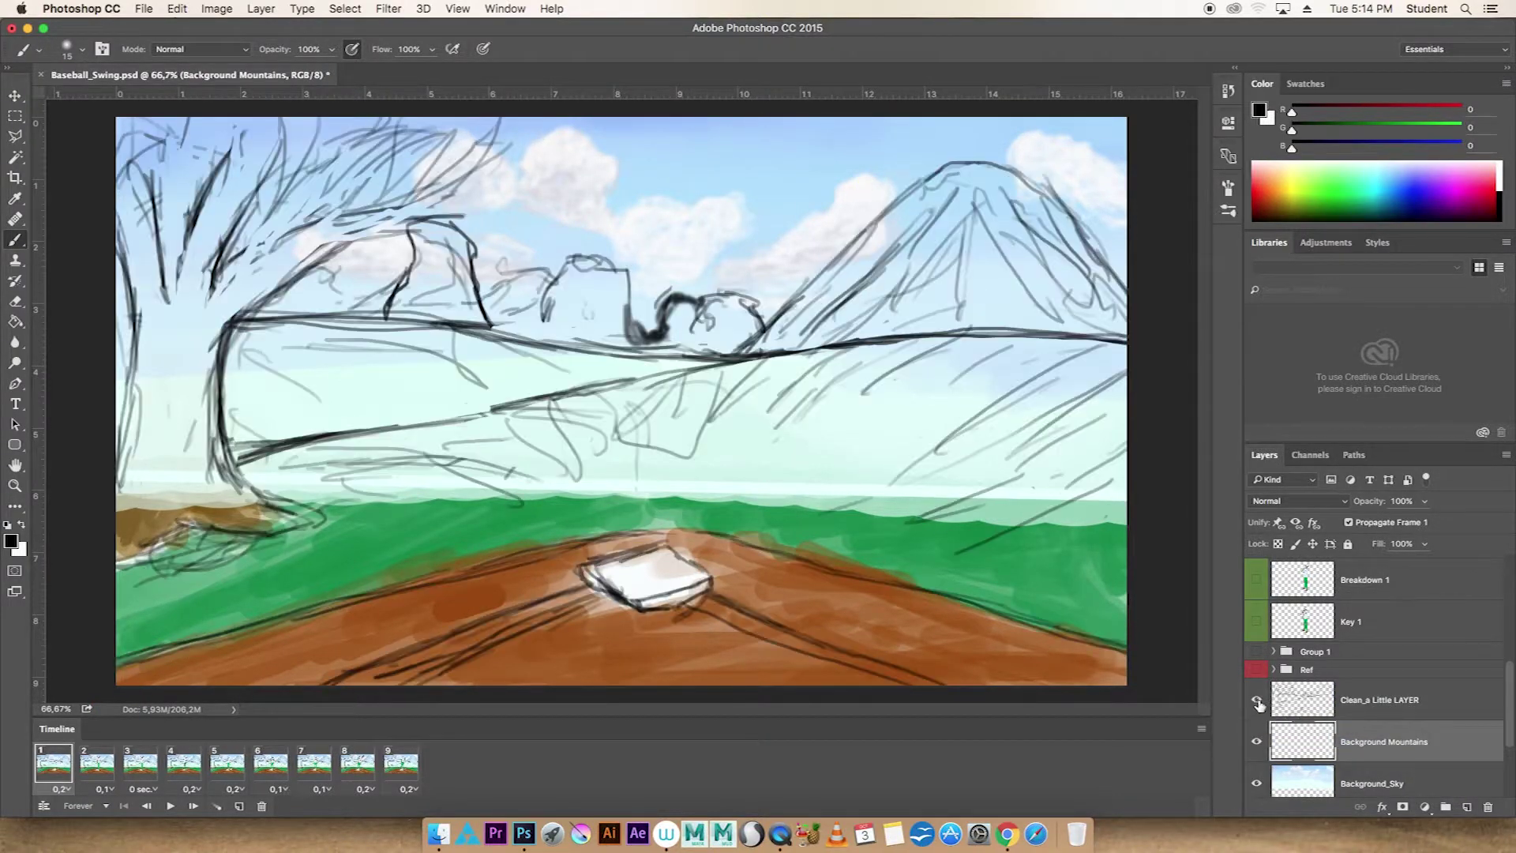
Paint the large mountain evenly in bright green
left_click_drag(1343, 190, 1347, 194)
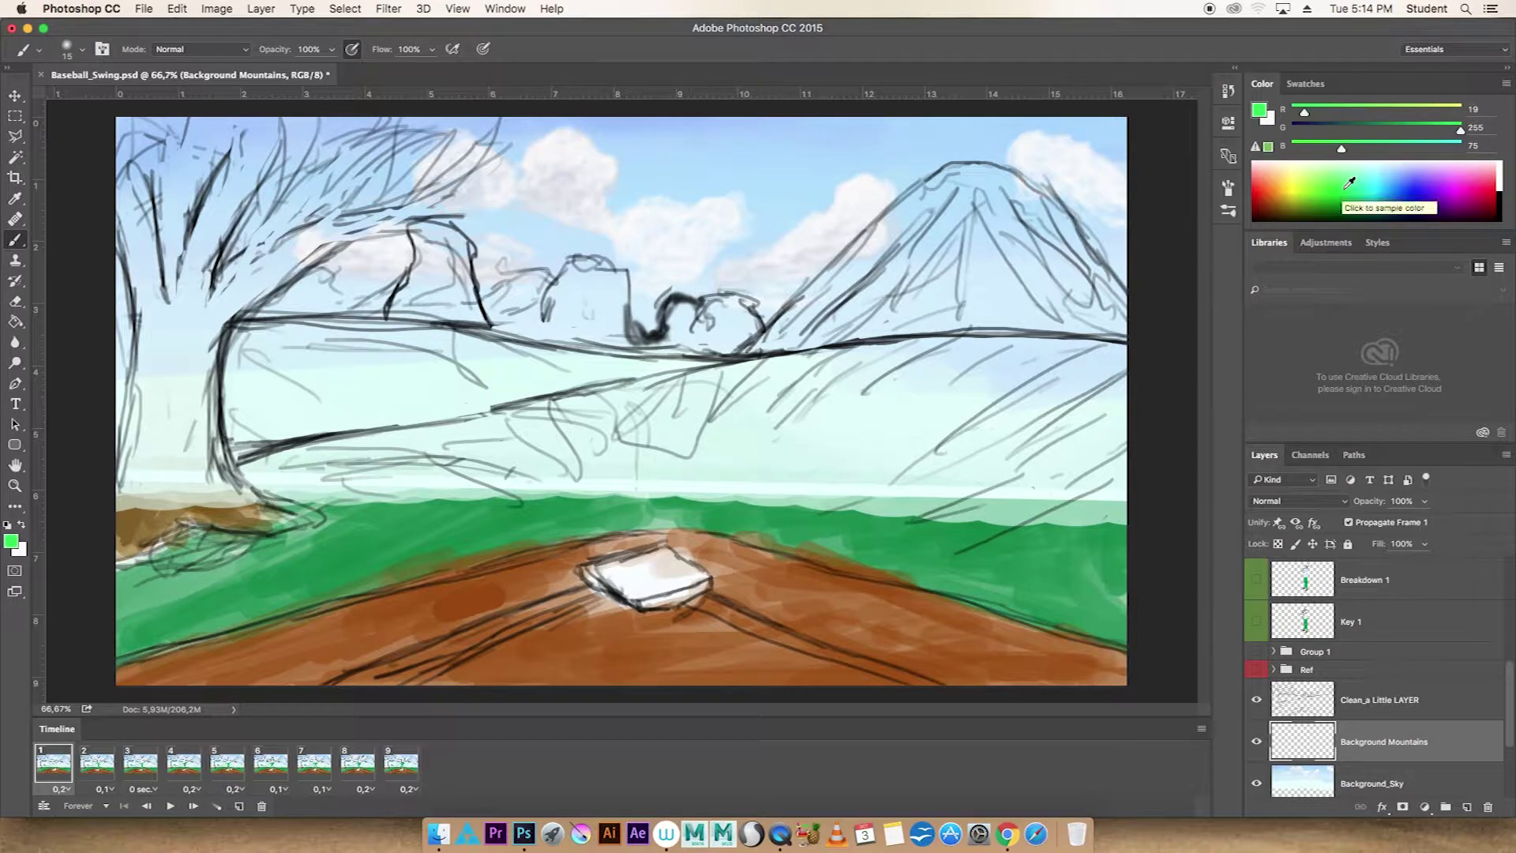
right_click(1008, 259)
left_click_drag(866, 282, 762, 347)
left_click_drag(940, 237, 750, 351)
mouse_move(1058, 323)
left_mouse_down()
mouse_move(947, 184)
mouse_move(1090, 315)
left_mouse_up()
left_click_drag(884, 221, 1026, 237)
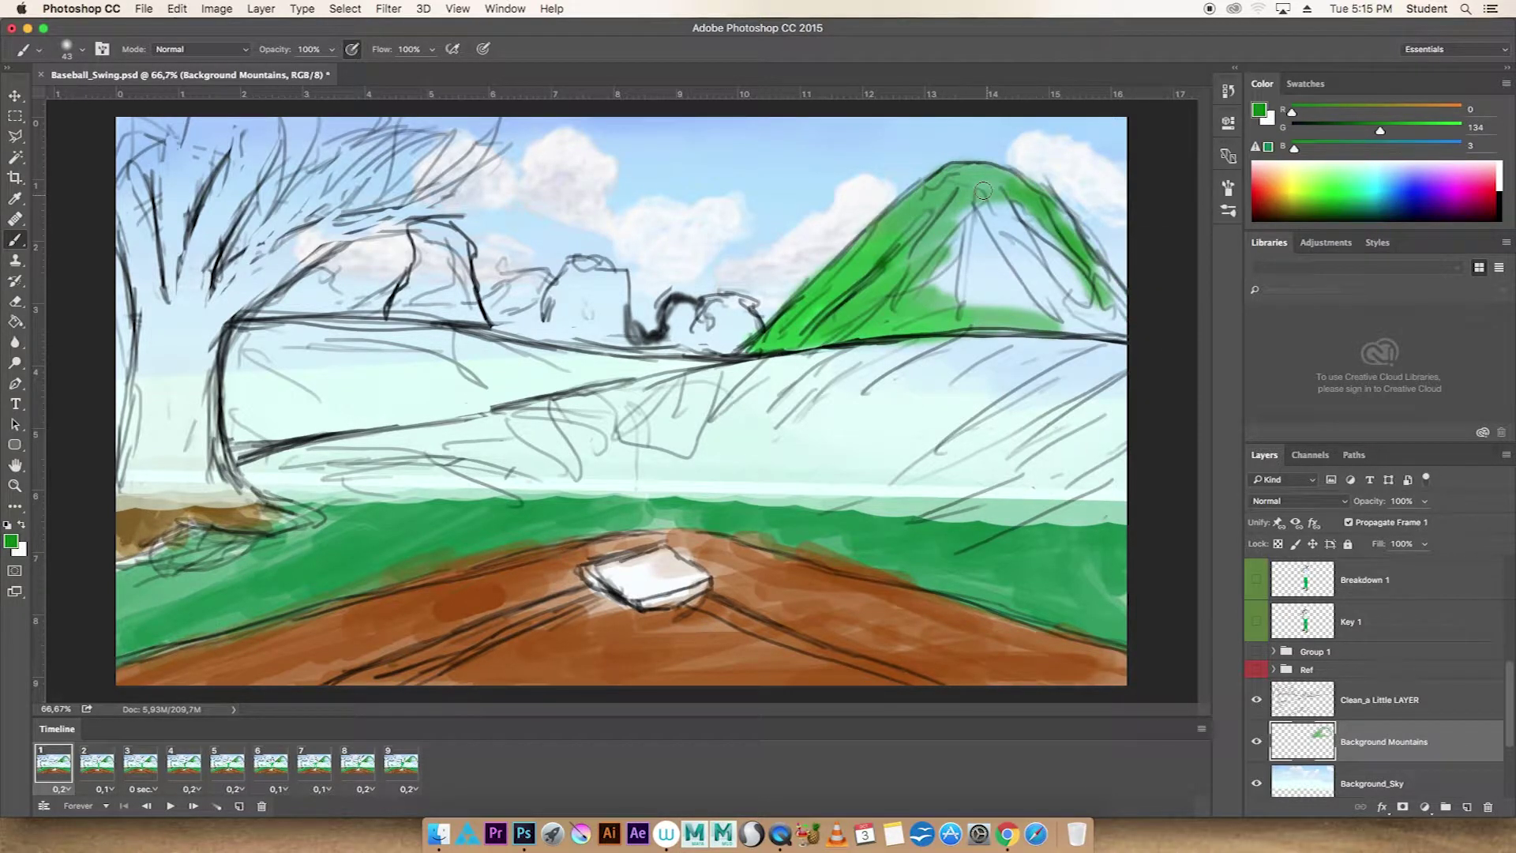
left_click_drag(987, 174, 1121, 324)
mouse_move(869, 300)
left_mouse_down()
mouse_move(952, 202)
mouse_move(770, 343)
mouse_move(1027, 332)
mouse_move(968, 211)
left_mouse_up()
mouse_move(995, 201)
left_mouse_down()
mouse_move(813, 316)
mouse_move(925, 219)
left_mouse_up()
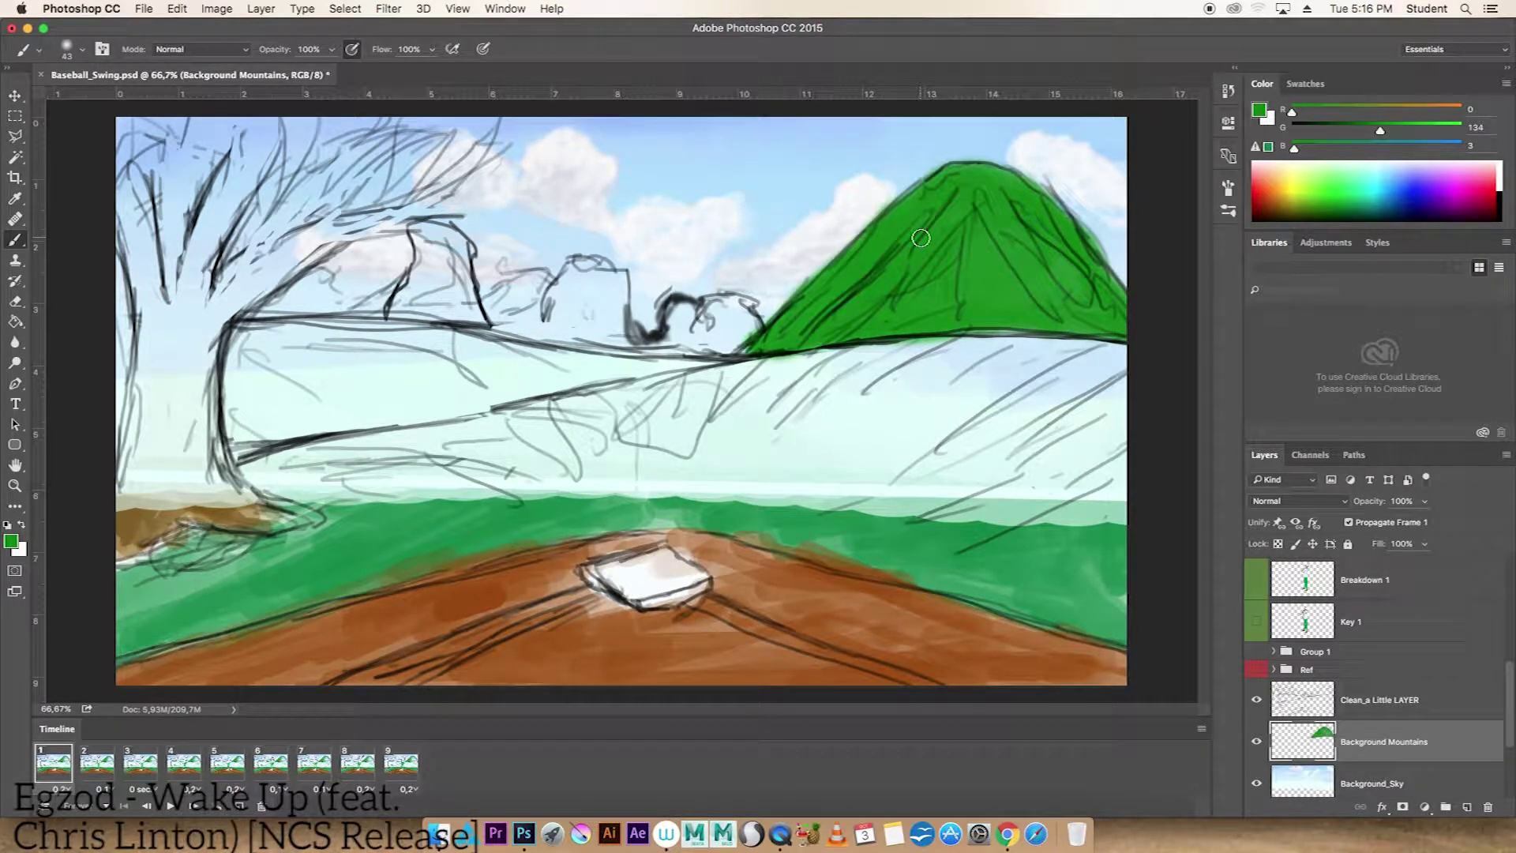
Paint a dark green treeline and bushes, and darken the mountain
key("super+u")
key("Escape")
left_click(1342, 207)
mouse_move(719, 323)
left_mouse_down()
mouse_move(845, 355)
mouse_move(1121, 347)
mouse_move(553, 300)
mouse_move(633, 332)
left_mouse_up()
mouse_move(600, 277)
left_mouse_down()
mouse_move(526, 337)
mouse_move(506, 292)
mouse_move(410, 237)
mouse_move(263, 330)
mouse_move(158, 260)
mouse_move(237, 332)
mouse_move(568, 316)
mouse_move(1043, 190)
left_mouse_up()
mouse_move(947, 197)
left_mouse_down()
mouse_move(1089, 332)
mouse_move(647, 359)
left_mouse_up()
Add green haze below the mountain base and foliage around the left tree
left_click(1339, 207)
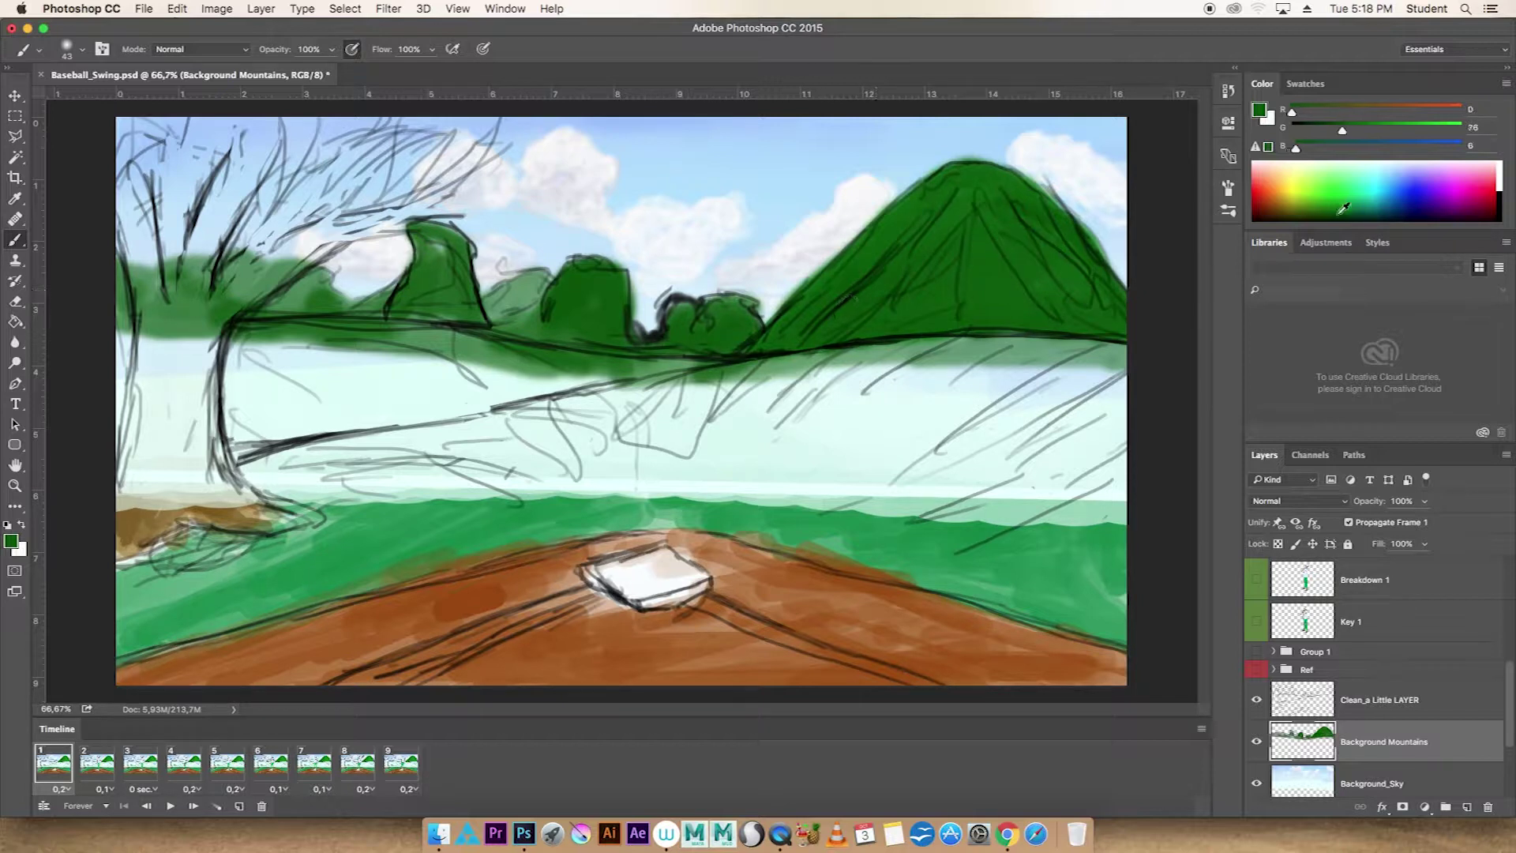
mouse_move(758, 359)
left_mouse_down()
mouse_move(1121, 359)
mouse_move(1024, 189)
left_mouse_up()
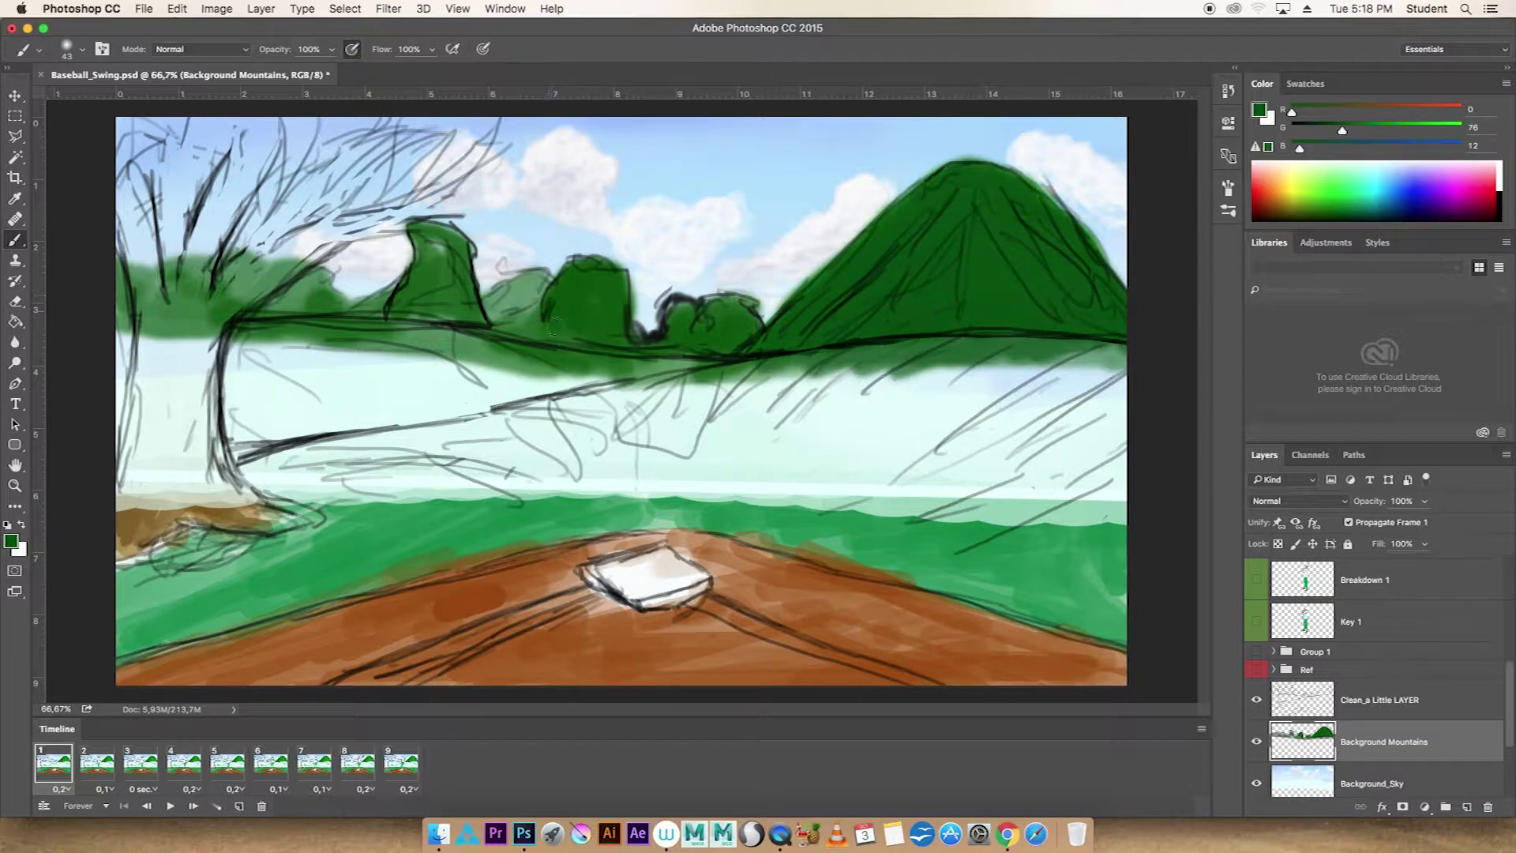
left_click_drag(371, 304, 158, 229)
mouse_move(253, 205)
left_mouse_down()
mouse_move(127, 268)
mouse_move(229, 324)
left_mouse_up()
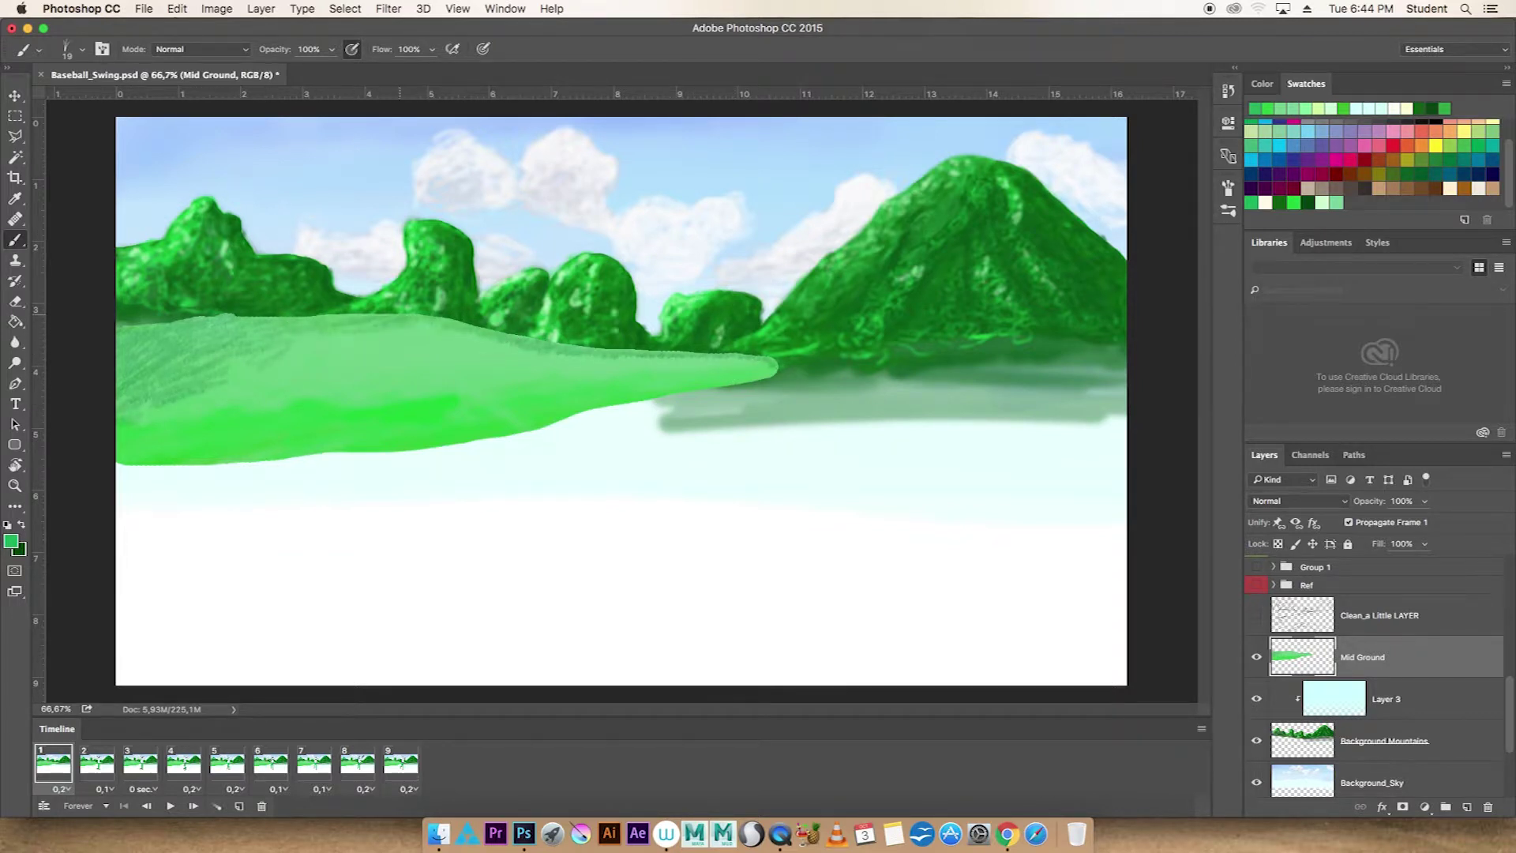
Paint darker green across the middle and lower meadow
left_click_drag(458, 328, 557, 360)
left_click_drag(770, 367, 509, 403)
mouse_move(592, 375)
left_mouse_down()
mouse_move(213, 379)
mouse_move(517, 395)
mouse_move(126, 430)
mouse_move(505, 442)
left_mouse_up()
mouse_move(423, 418)
left_mouse_down()
mouse_move(126, 462)
mouse_move(371, 459)
left_mouse_up()
Rotate the view about -50° and paint grass strokes along the hill's edge, then level the view
key("r")
left_click_drag(706, 485, 749, 352)
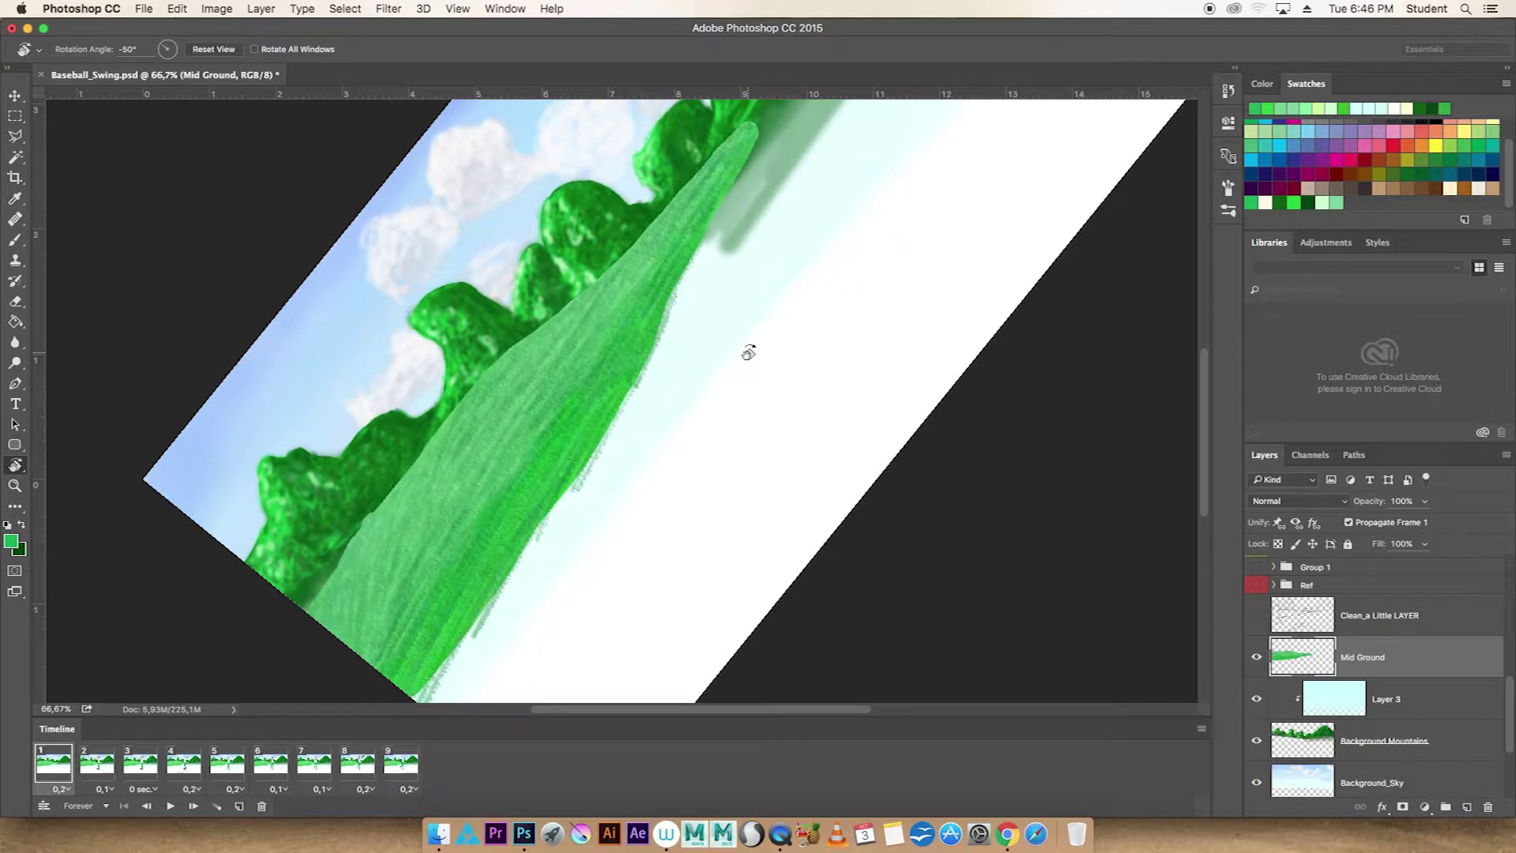
key("b")
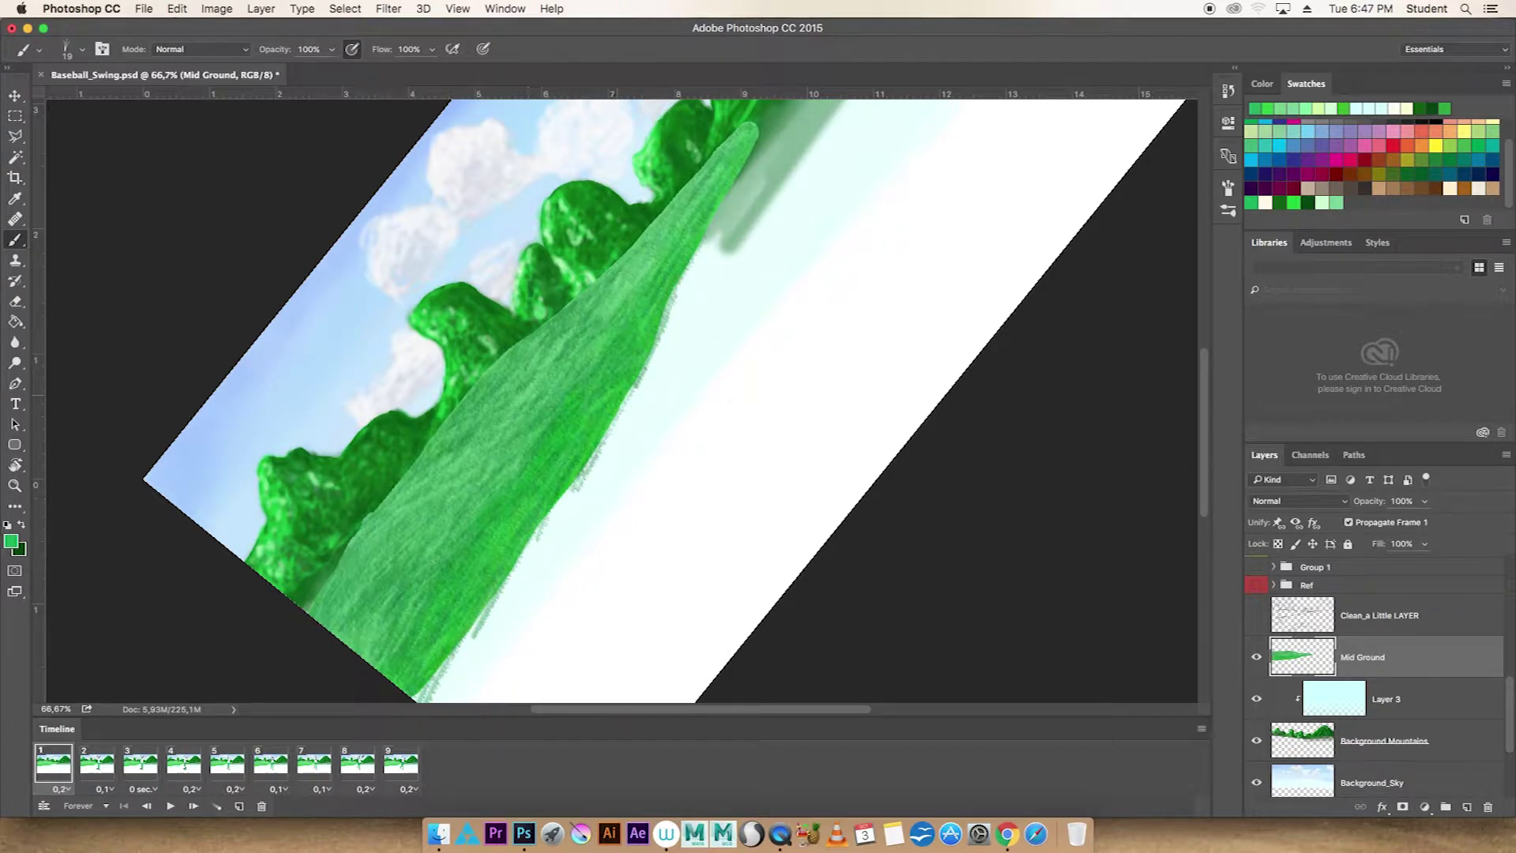
left_click_drag(640, 365, 523, 551)
left_click_drag(693, 278, 585, 327)
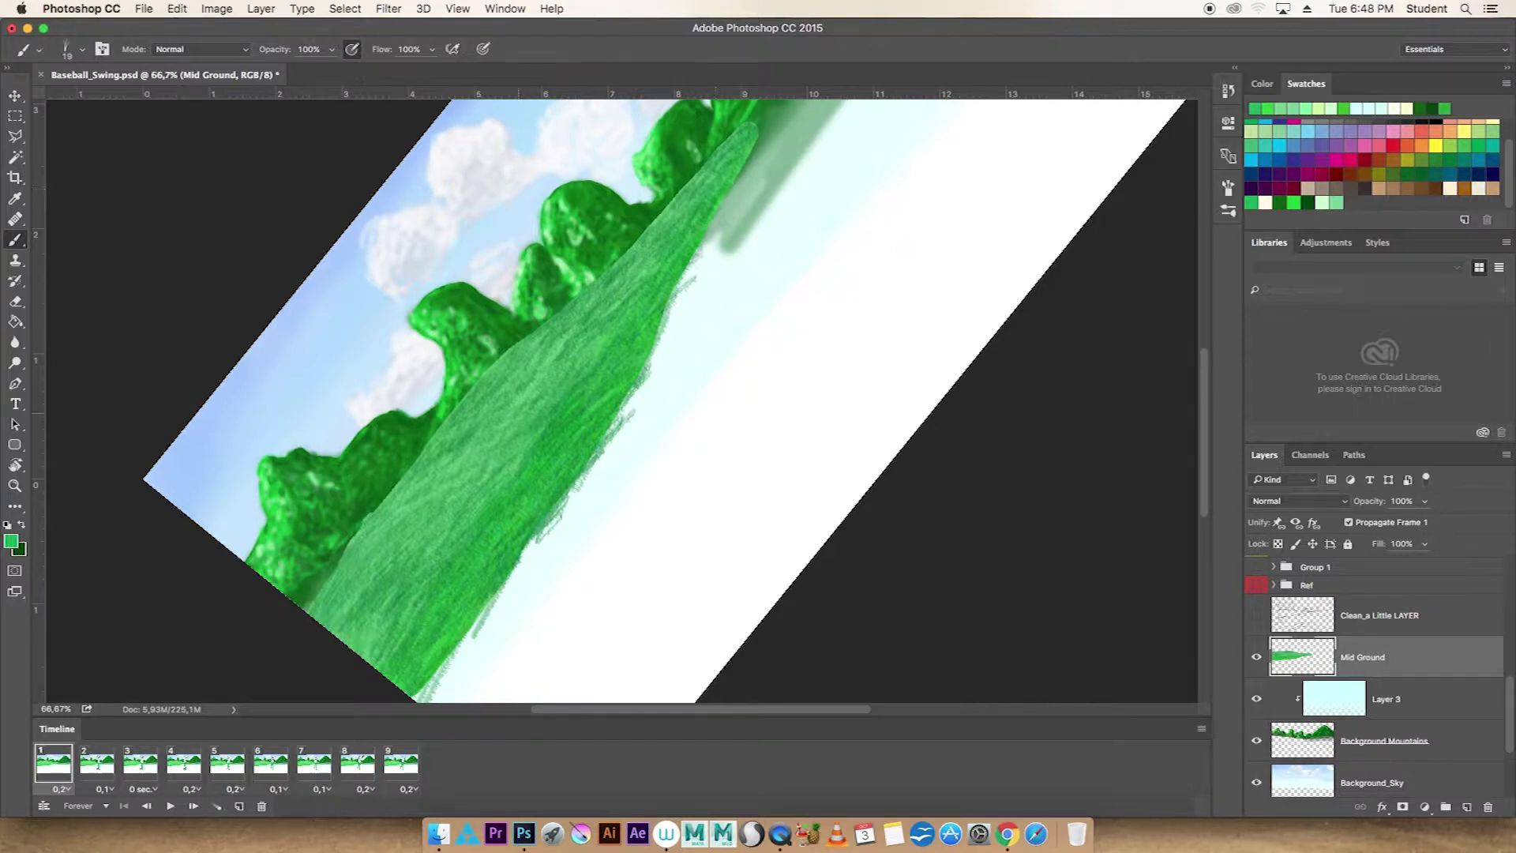
key("r")
key("Escape")
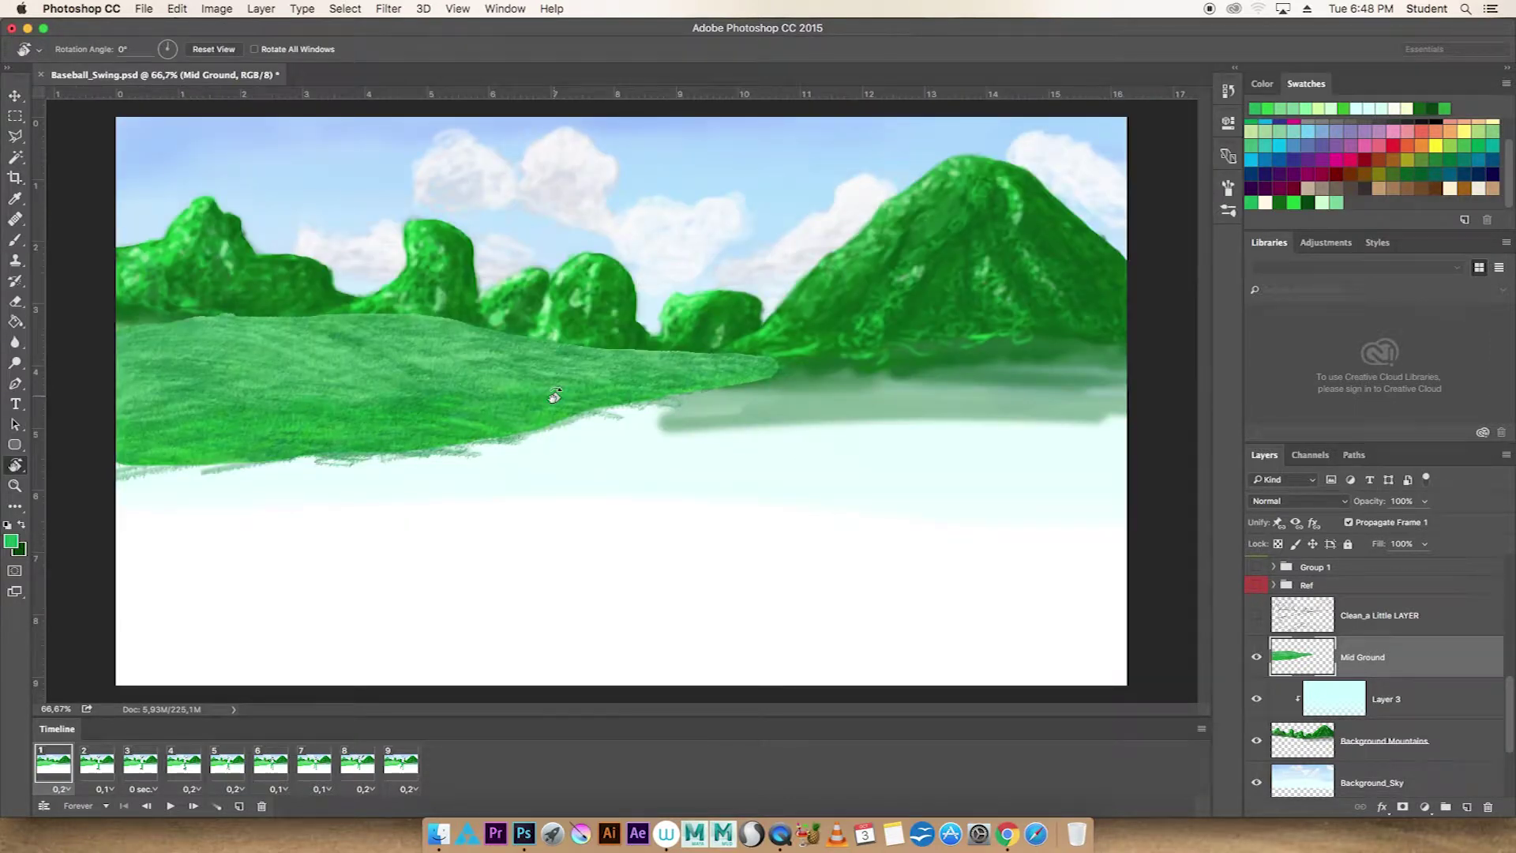
key("b")
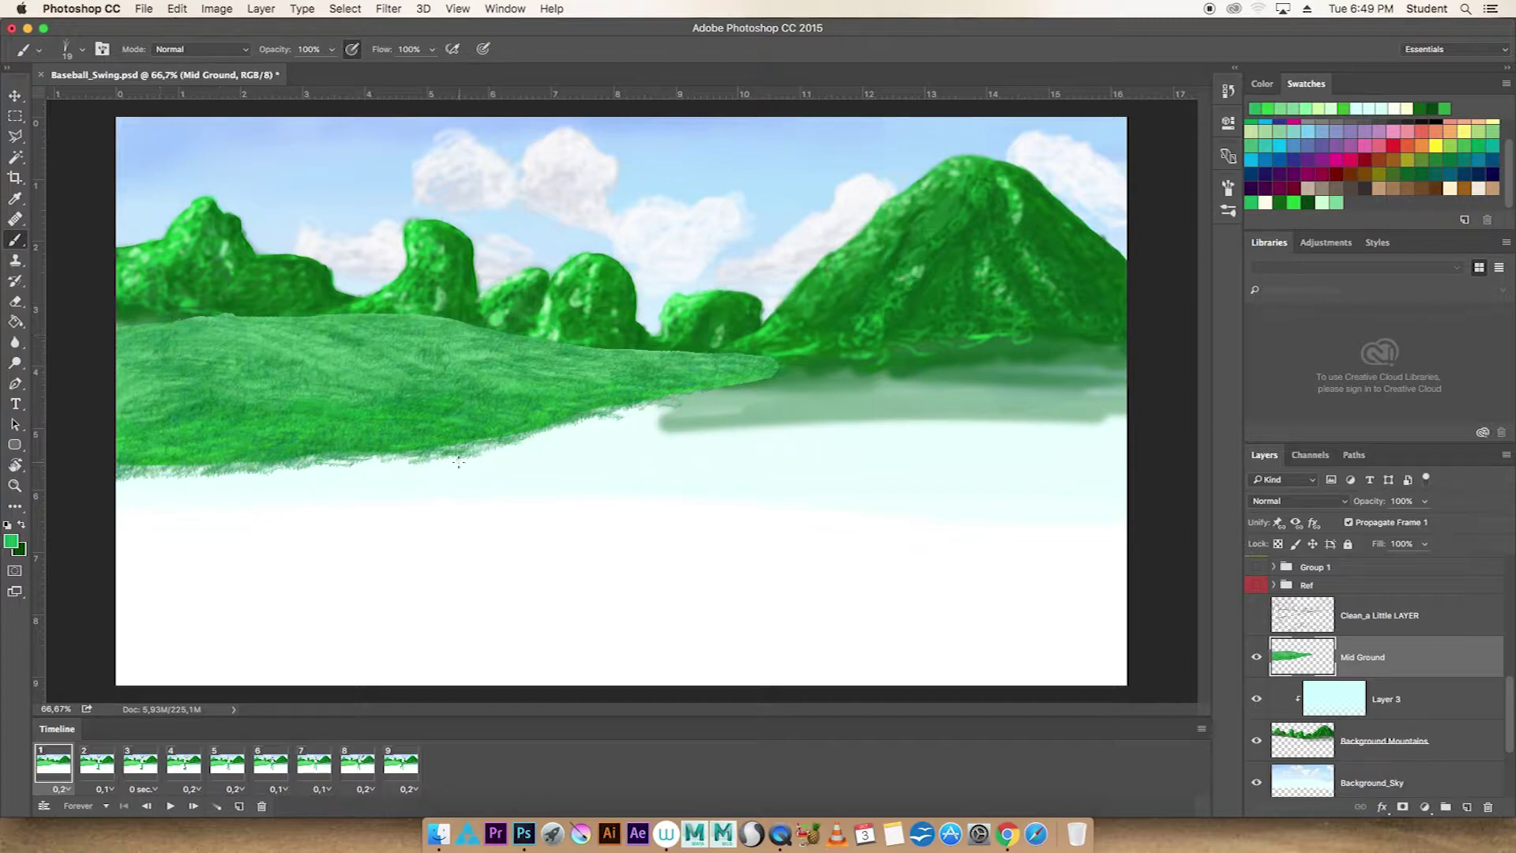
Raise the Background Mountains layer's Hue/Saturation lightness to +23
left_click(1382, 741)
key("ctrl+u")
mouse_move(1208, 462)
left_mouse_down()
mouse_move(1227, 464)
mouse_move(1209, 421)
mouse_move(1233, 465)
left_mouse_up()
key("Return")
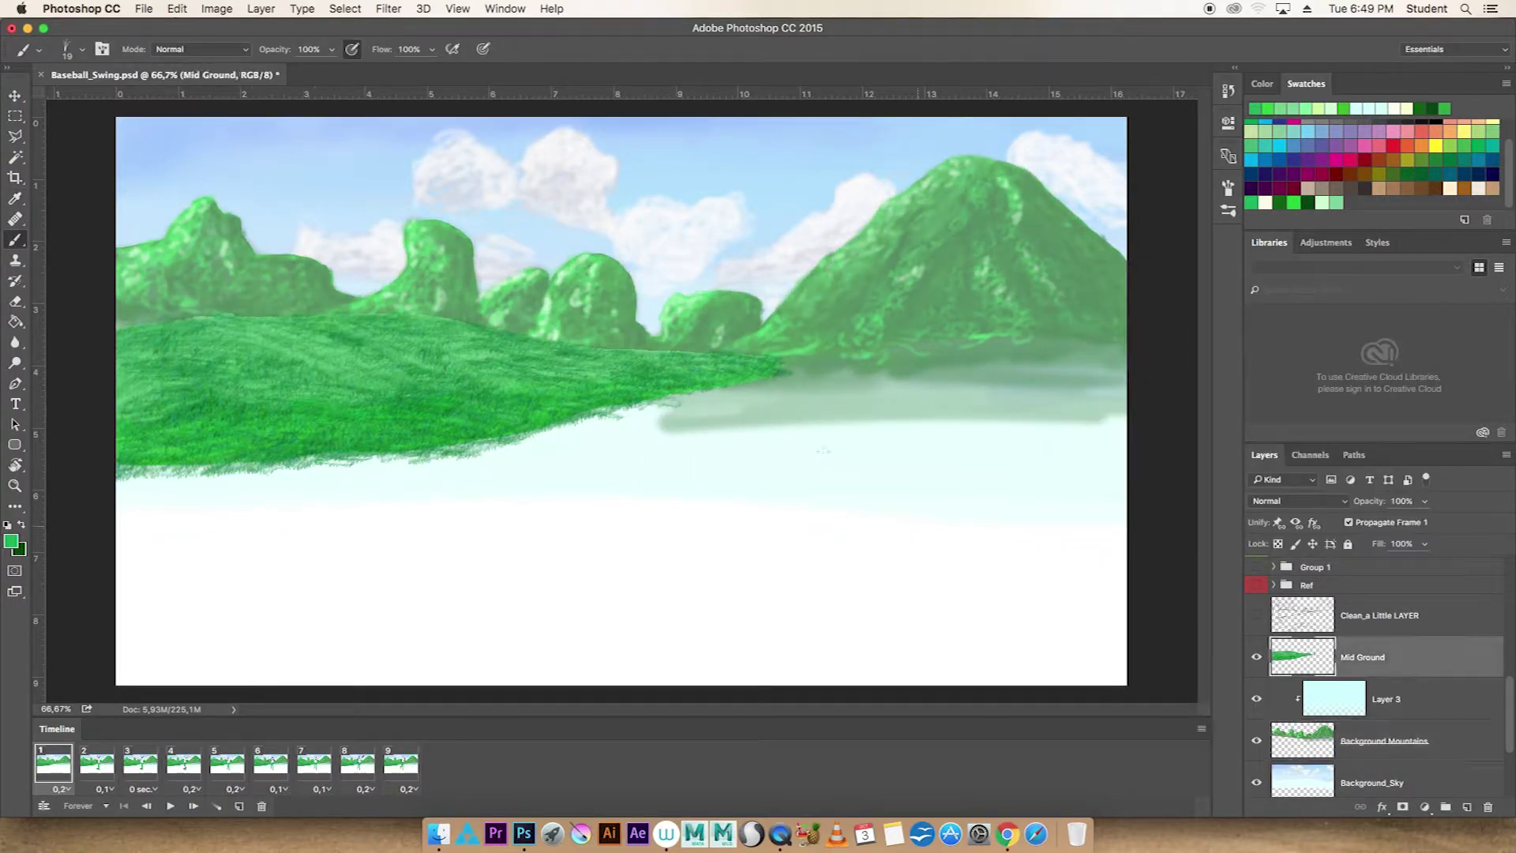
Lay a light cyan gradient over the hill on a new layer clipped to Mid Ground
left_click(1308, 652)
key("b")
key("ctrl+shift+alt+n")
key("ctrl+alt+g")
key("g")
left_click(1262, 83)
left_click_drag(1459, 109, 1425, 115)
left_click_drag(179, 187, 742, 565)
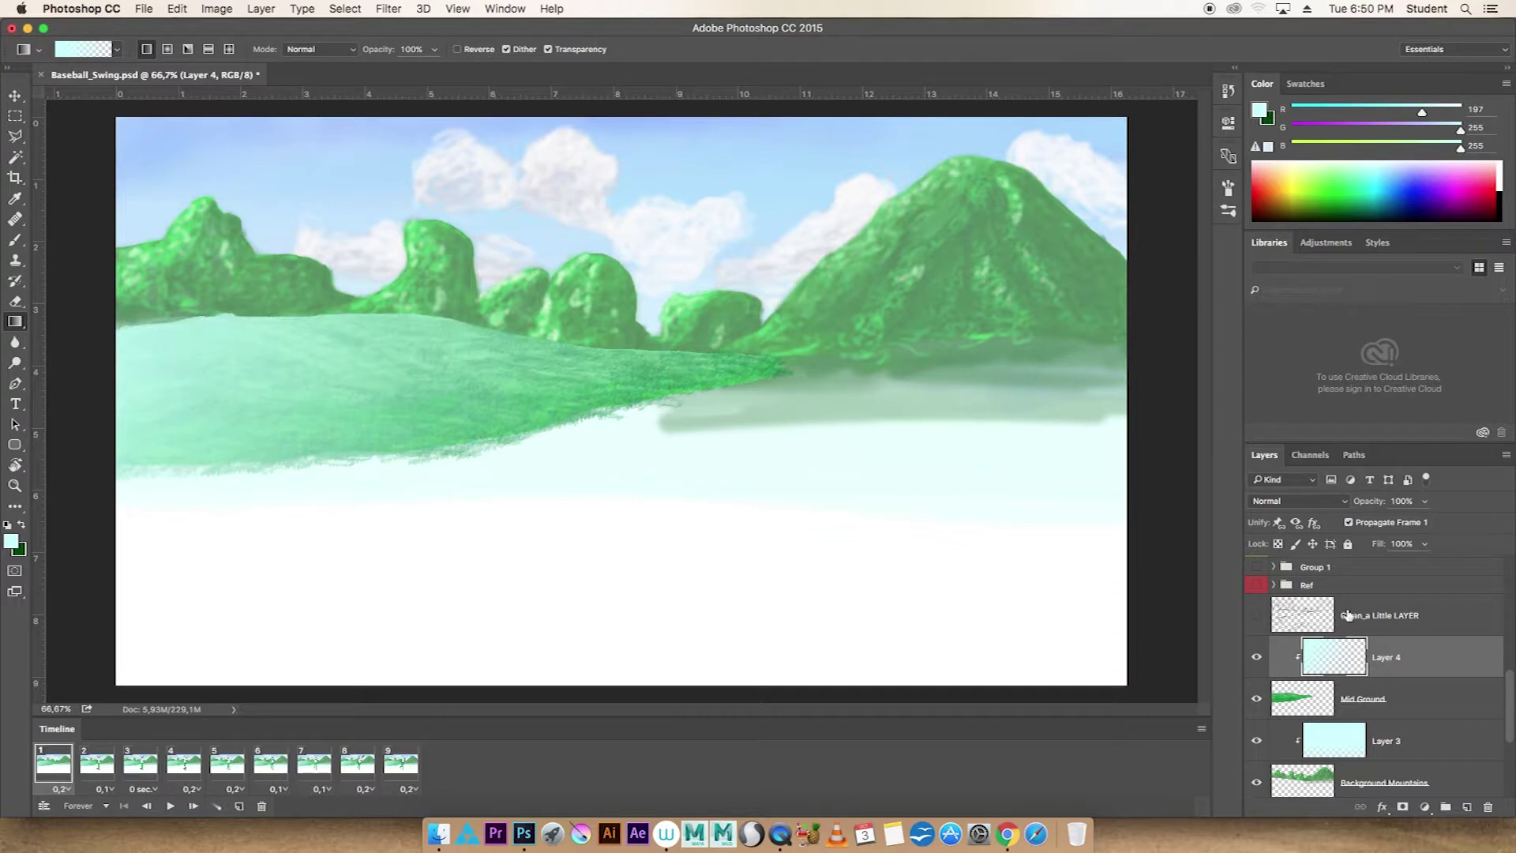
Lighten the Mid Ground layer with Hue/Saturation and deepen its greens with Levels
left_click(1363, 698)
key("ctrl+u")
left_click_drag(1208, 462, 1222, 467)
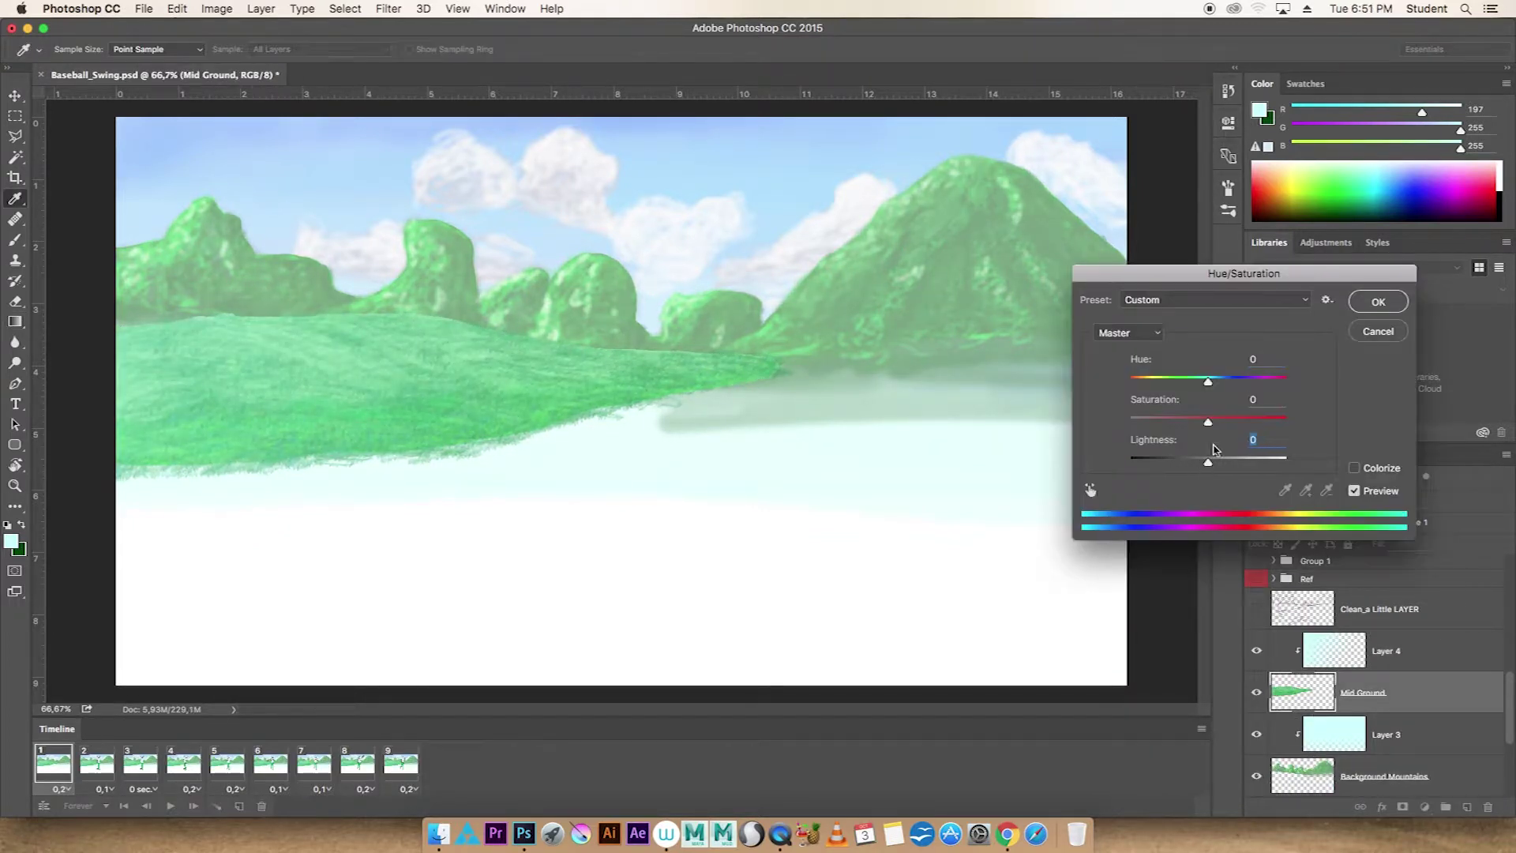
key("ctrl+l")
left_click_drag(1011, 347, 1037, 350)
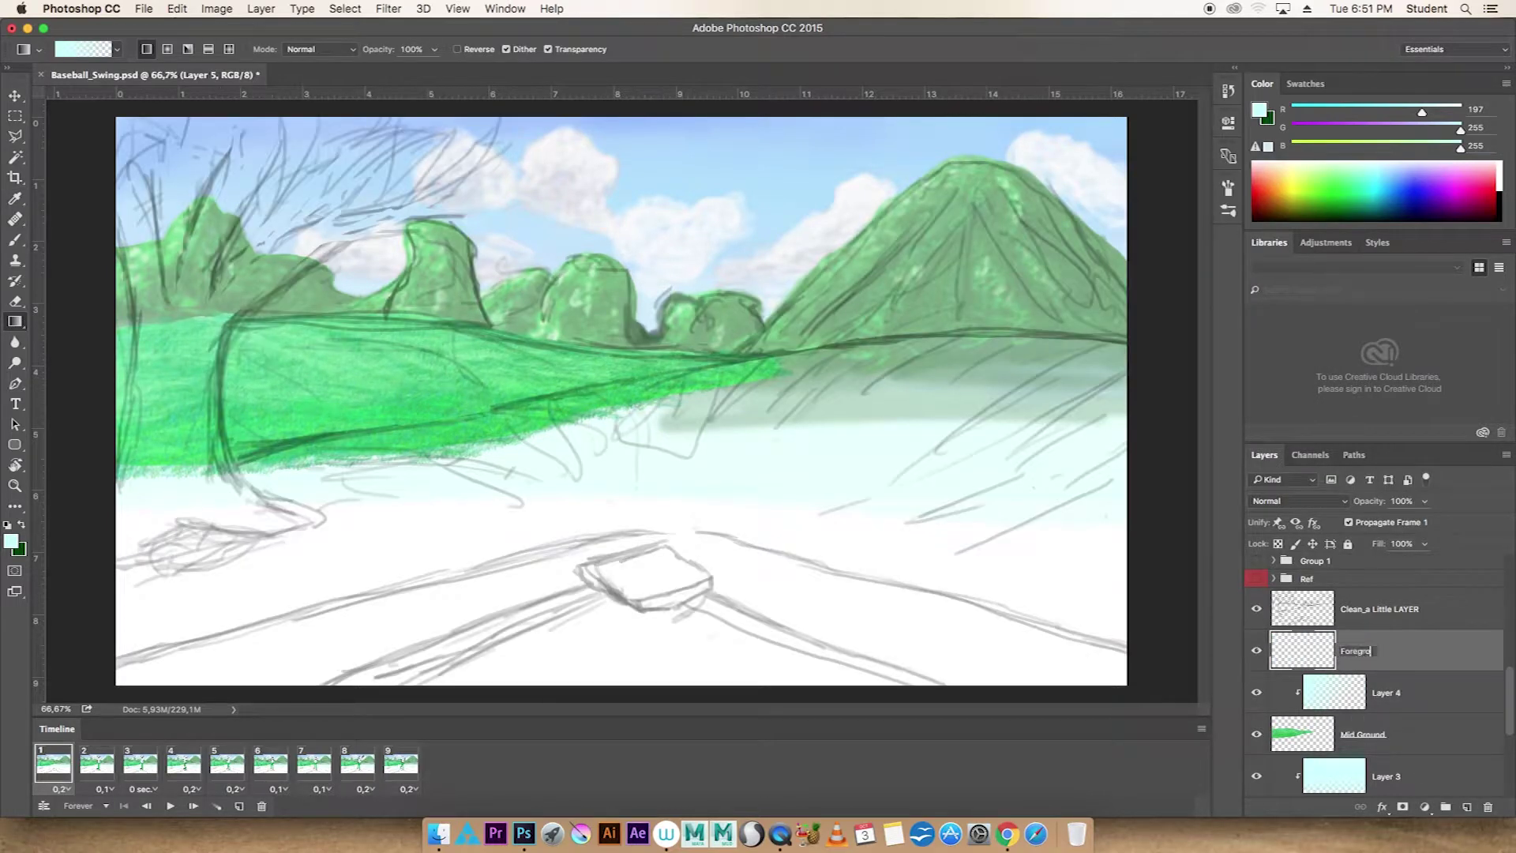
Name the new layer 'Foreground hill' and switch to the Brush tool
type("und hill")
key("Return")
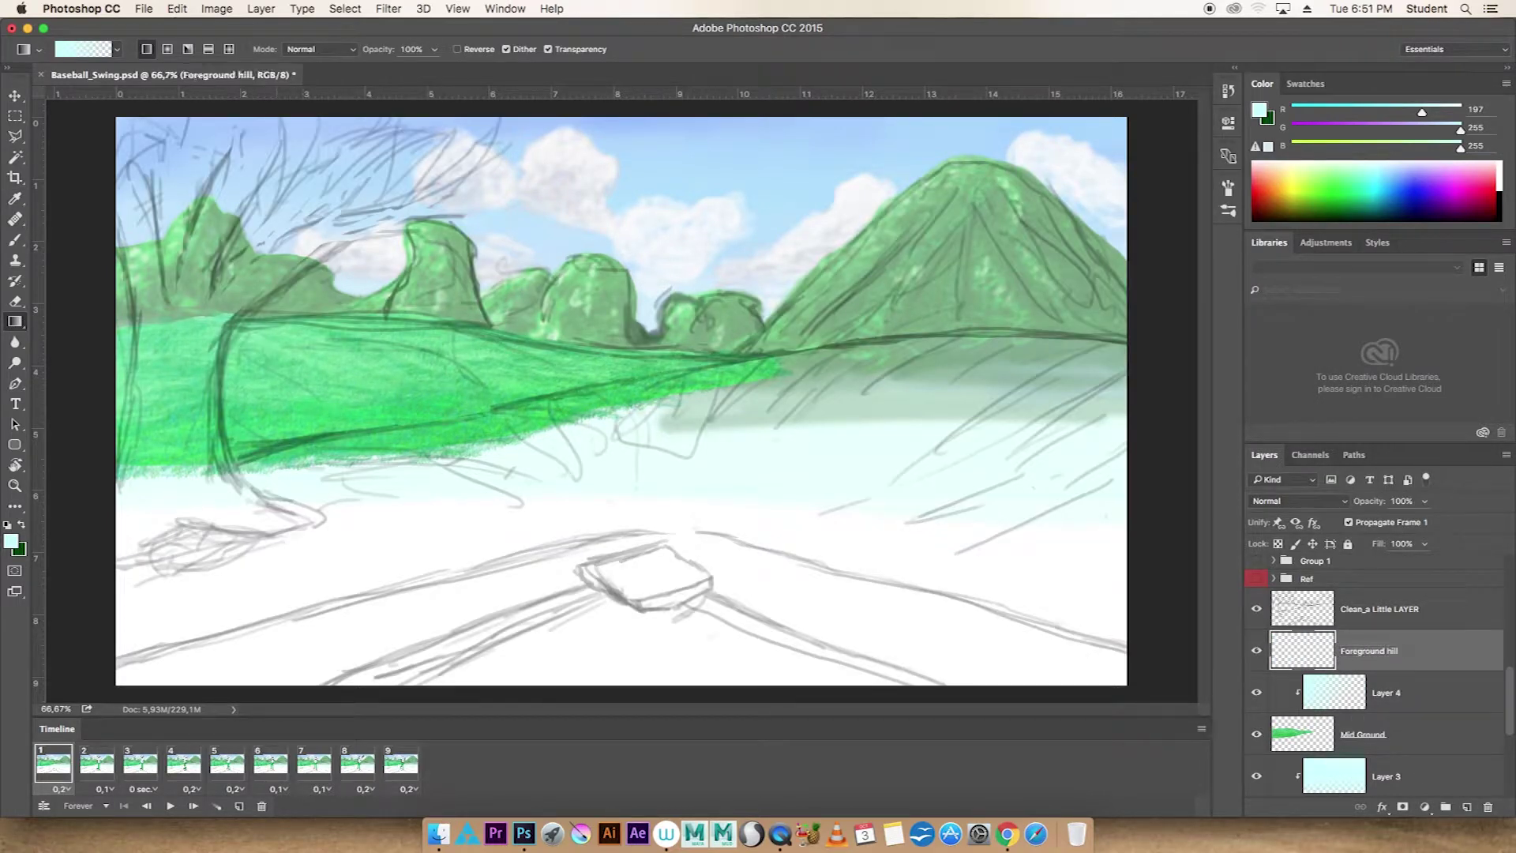
key("b")
right_click(925, 425)
key("Escape")
Paint light green along the hill top, right horizon and lower hill band
left_click(1305, 82)
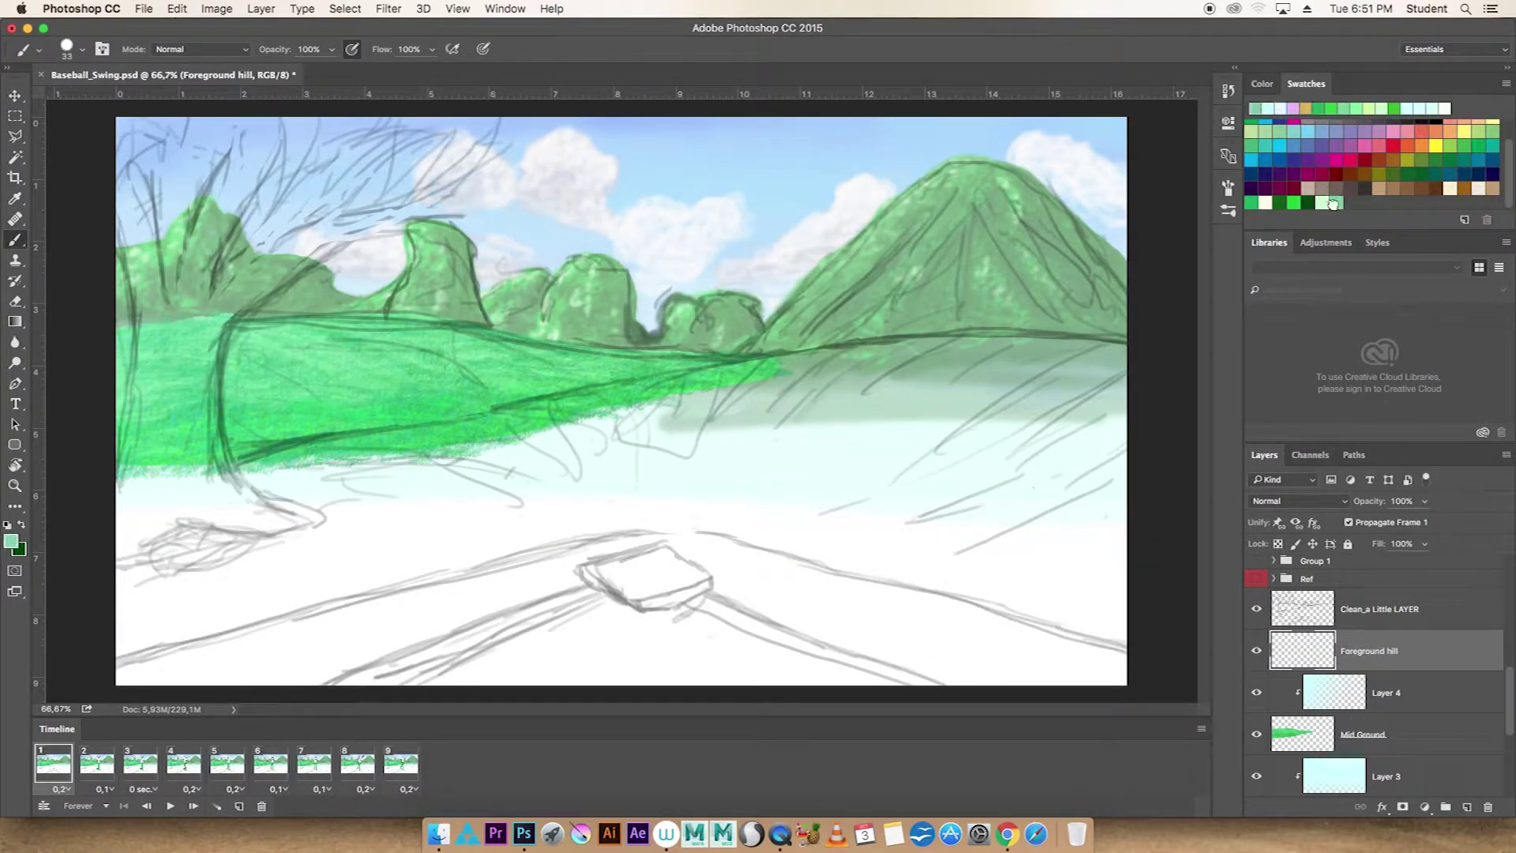
left_click_drag(892, 371, 725, 373)
right_click(947, 367)
key("Escape")
mouse_move(920, 371)
left_mouse_down()
mouse_move(1016, 381)
mouse_move(1072, 345)
left_mouse_up()
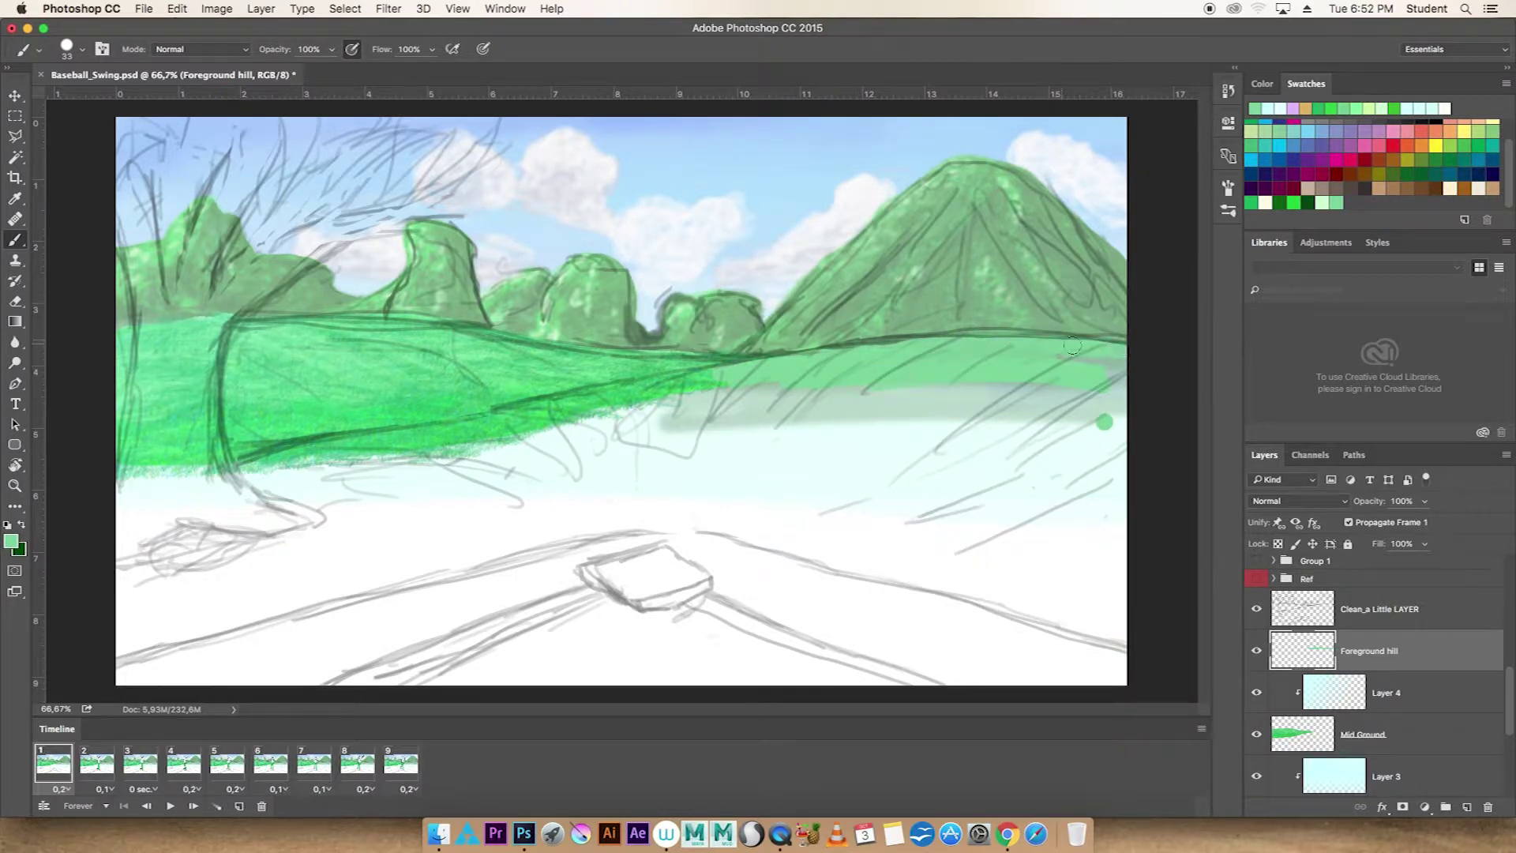
left_click_drag(680, 398, 138, 478)
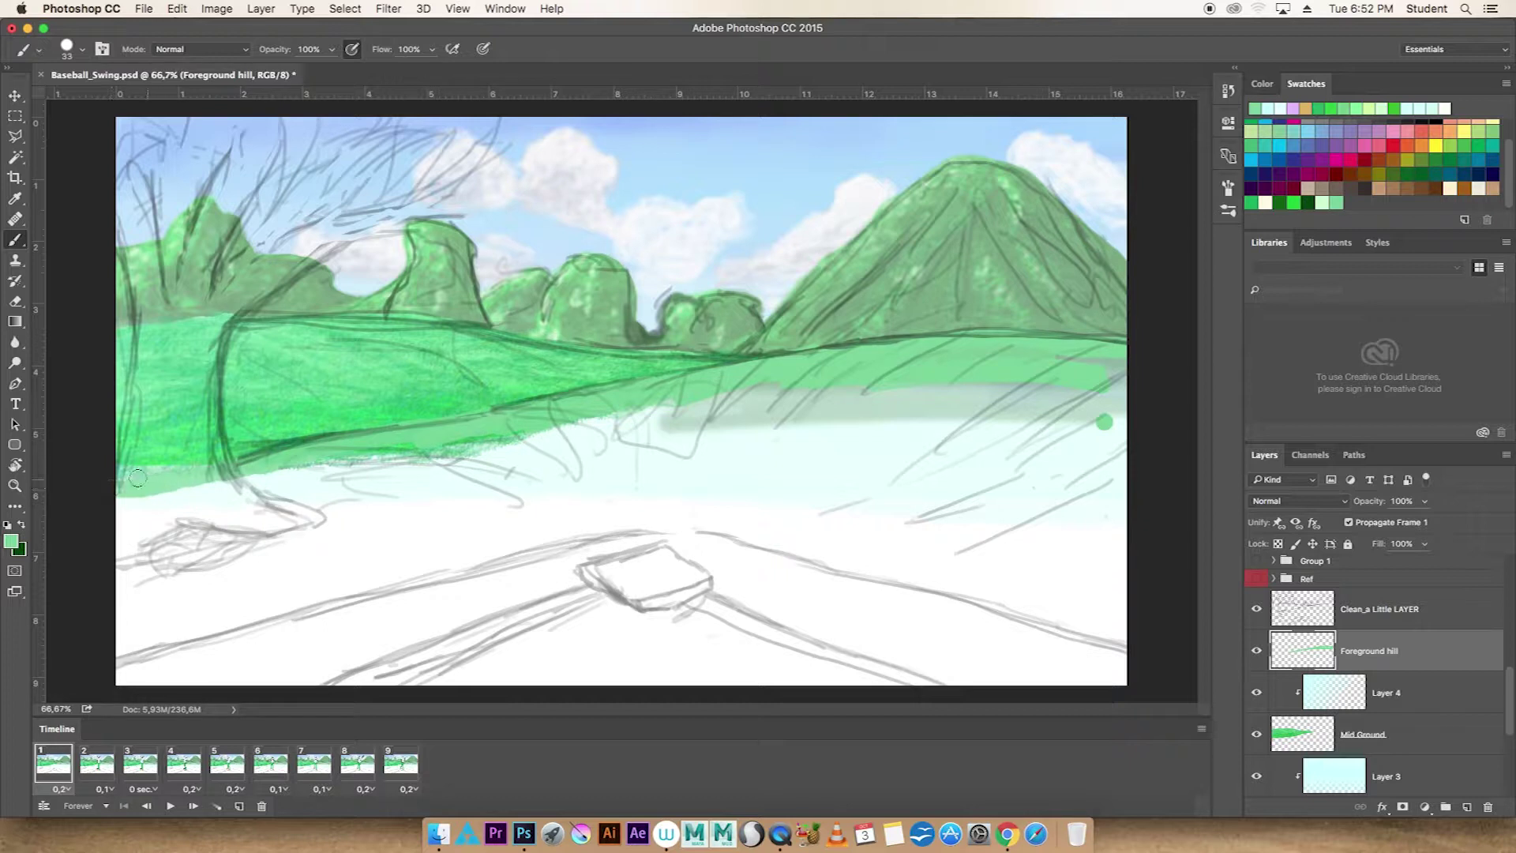
mouse_move(377, 440)
left_mouse_down()
mouse_move(1066, 391)
mouse_move(1113, 410)
mouse_move(395, 490)
mouse_move(337, 518)
mouse_move(1121, 493)
mouse_move(372, 524)
mouse_move(197, 647)
mouse_move(895, 507)
mouse_move(1090, 568)
mouse_move(861, 525)
left_mouse_up()
Paint bright green across the horizon band and lower foreground
left_click(1332, 108)
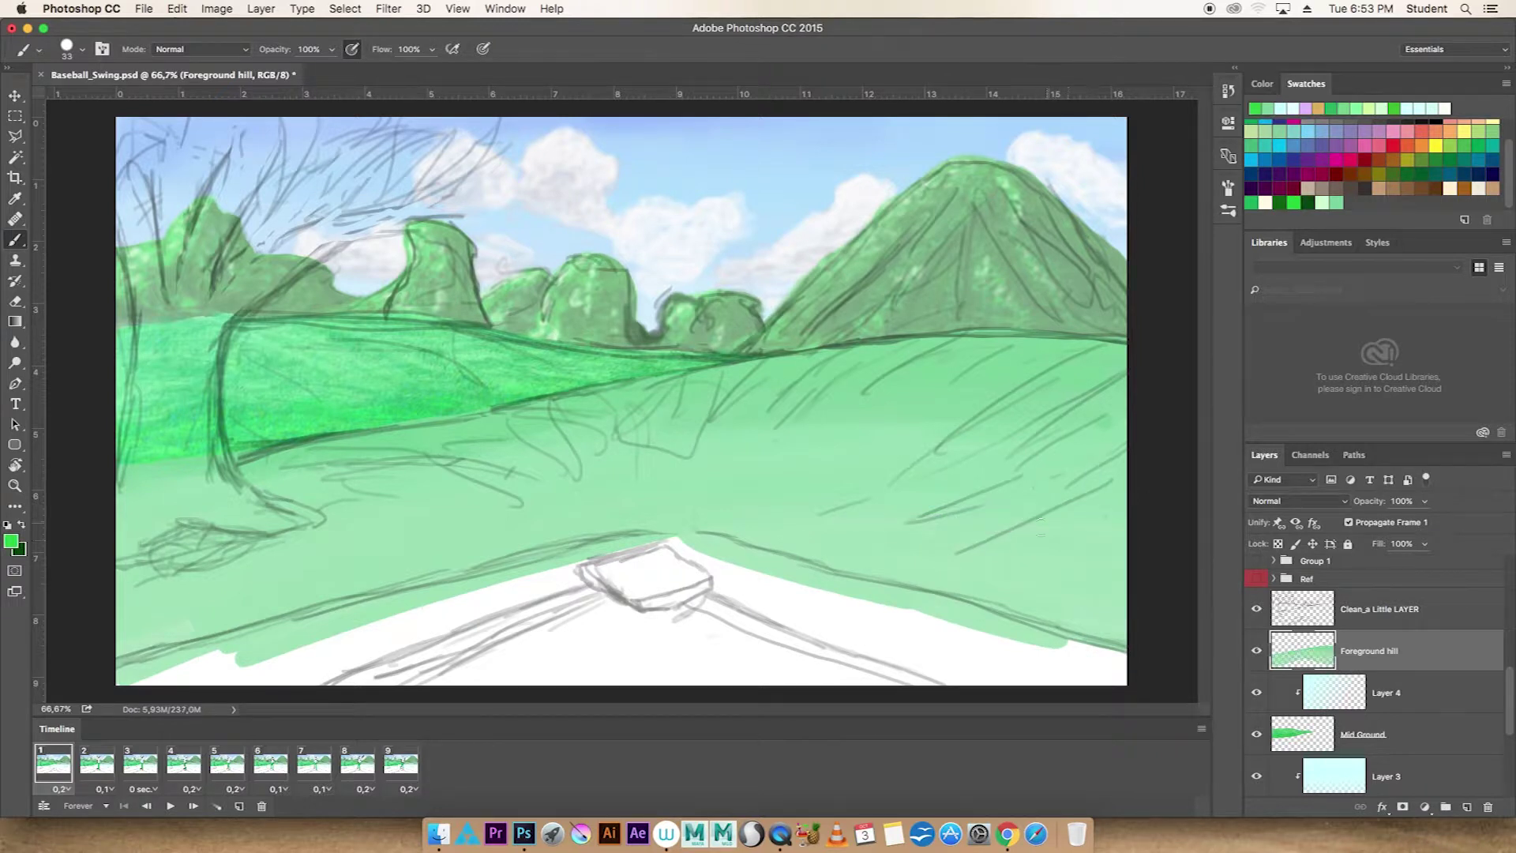
left_click_drag(1030, 607, 1112, 626)
key("ctrl+z")
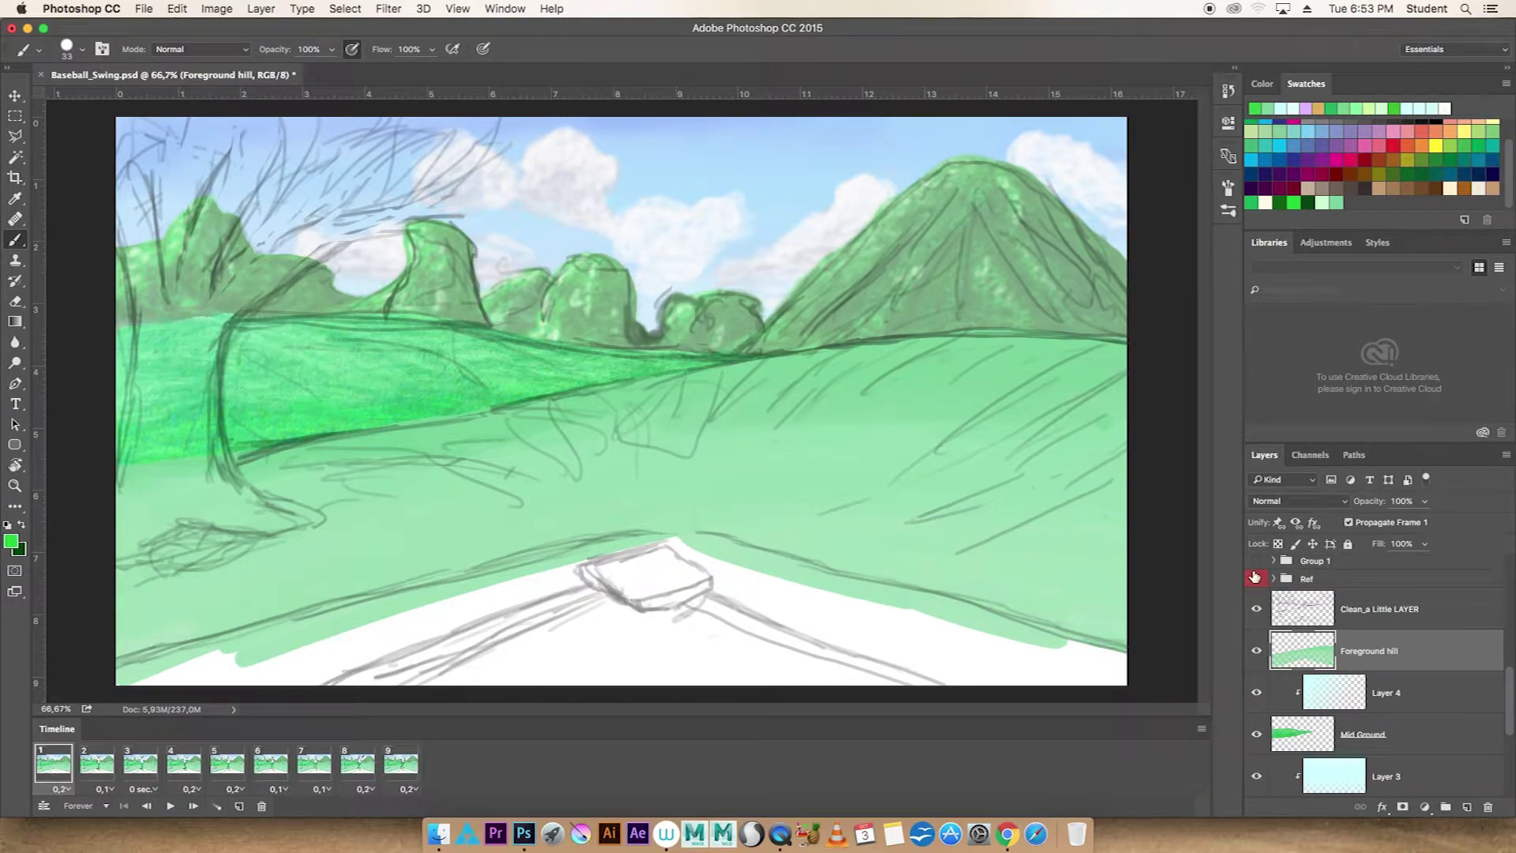
left_click_drag(1121, 343, 555, 414)
left_click_drag(1080, 354, 821, 387)
left_click_drag(571, 418, 248, 474)
mouse_move(308, 482)
left_mouse_down()
mouse_move(479, 459)
mouse_move(126, 623)
left_mouse_up()
left_click_drag(126, 490, 348, 553)
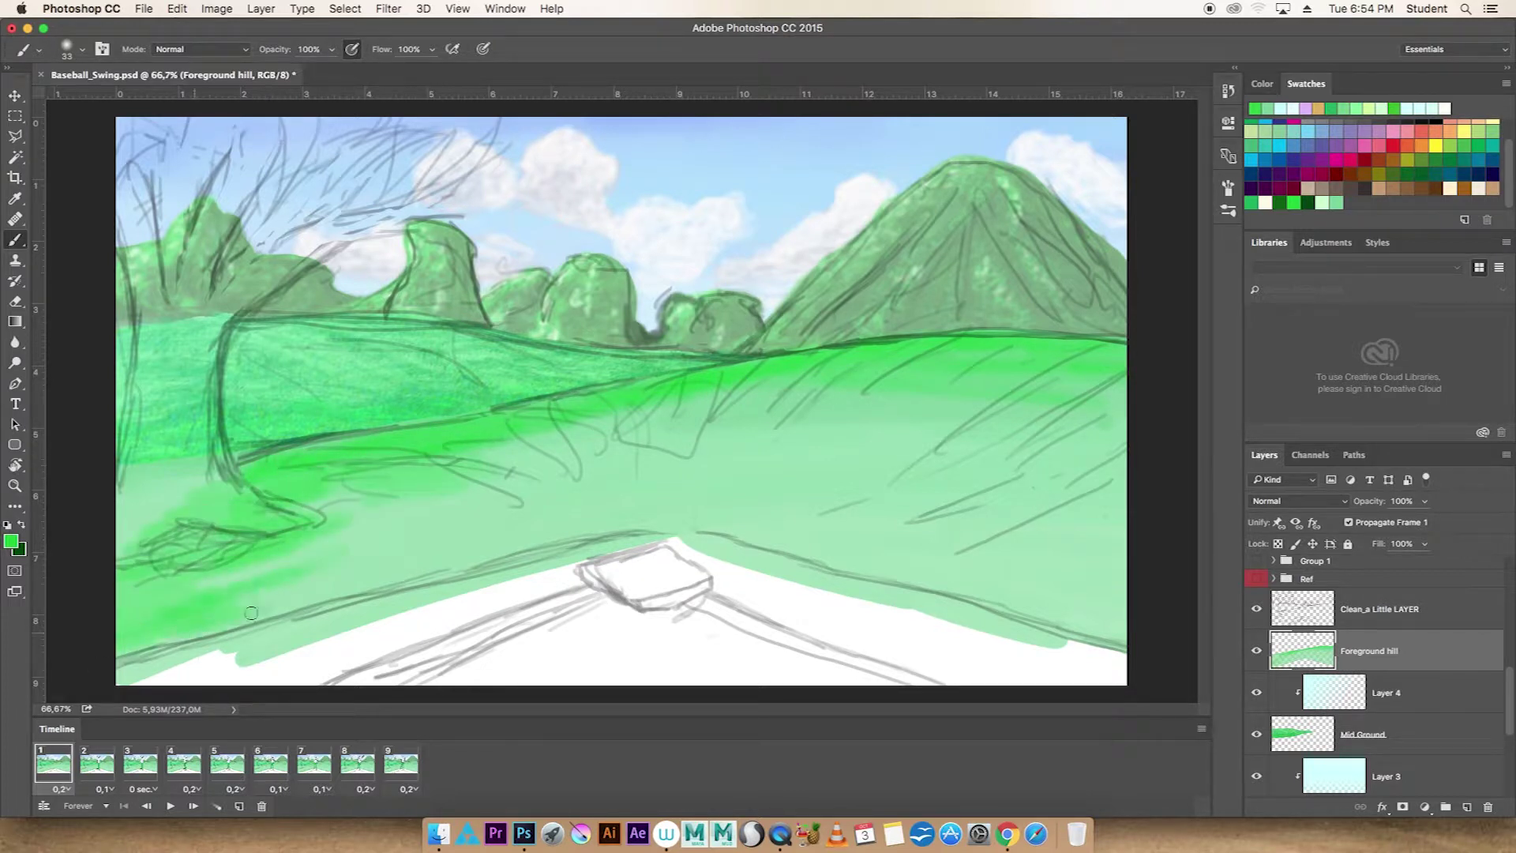
left_click_drag(173, 616, 580, 533)
mouse_move(237, 584)
left_mouse_down()
mouse_move(1121, 608)
mouse_move(916, 631)
left_mouse_up()
Cover the middle and right foreground with bright green, filling pale patches
left_click_drag(1121, 553, 813, 489)
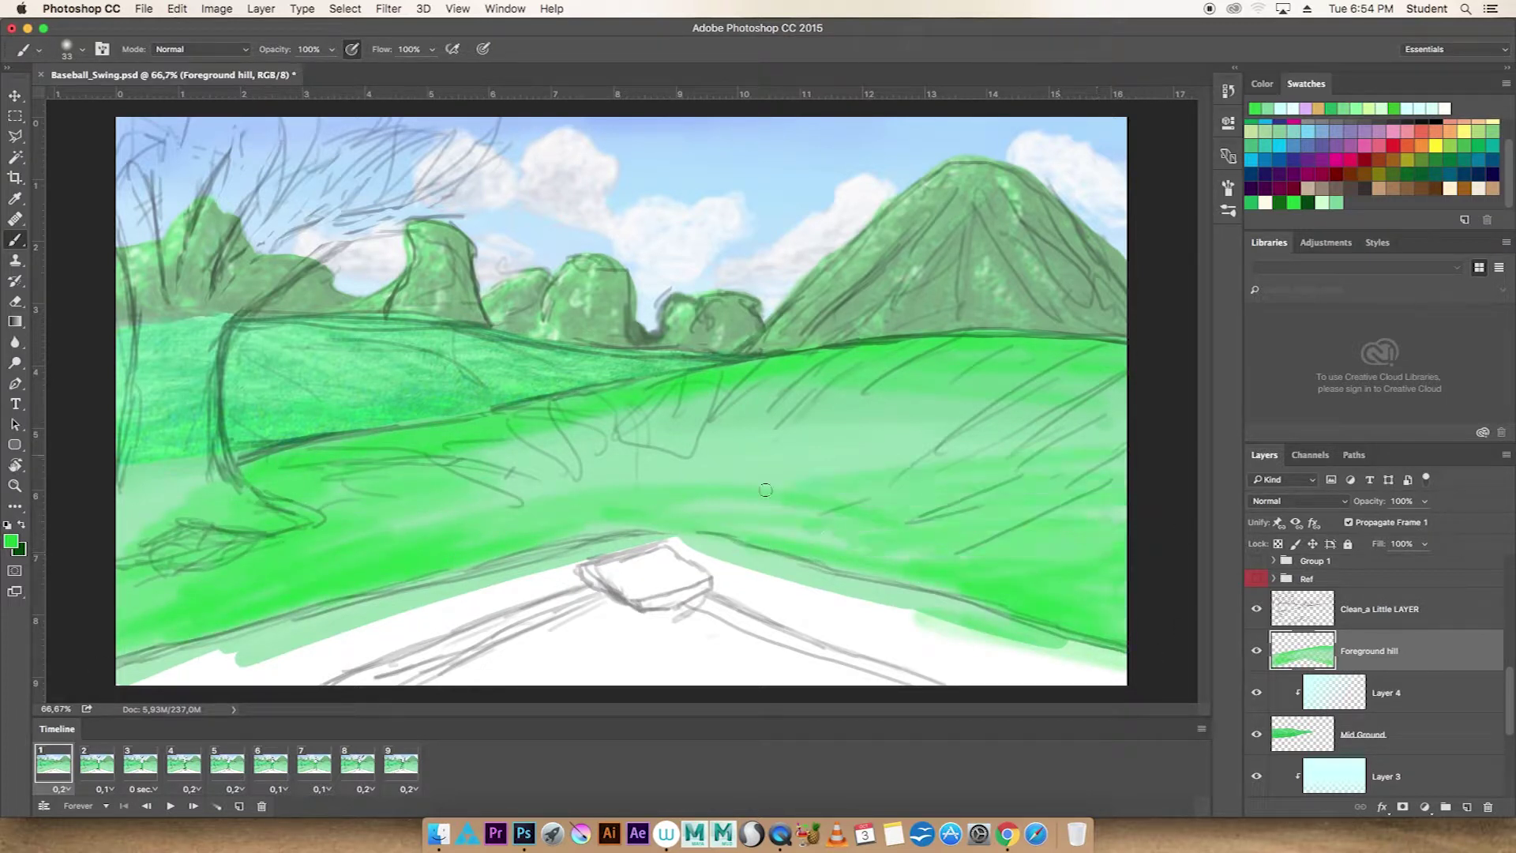
left_click_drag(1121, 410, 356, 513)
left_click_drag(695, 552, 979, 514)
left_click_drag(529, 474, 798, 442)
left_click_drag(735, 398, 490, 450)
left_click_drag(1121, 419, 718, 474)
left_click_drag(1121, 513, 584, 525)
left_click_drag(647, 537, 119, 616)
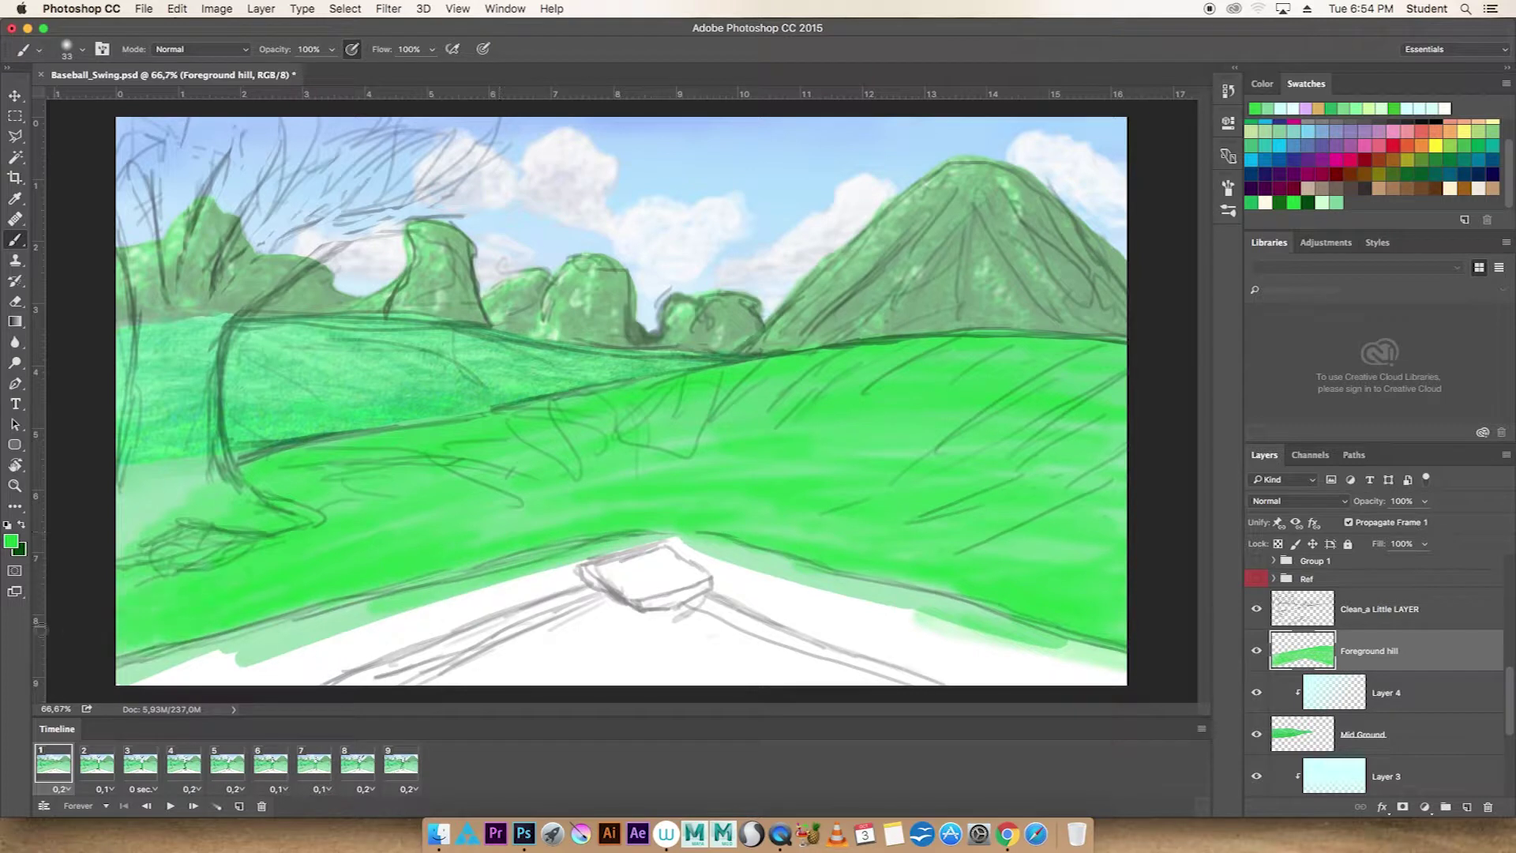
left_click_drag(722, 442, 369, 525)
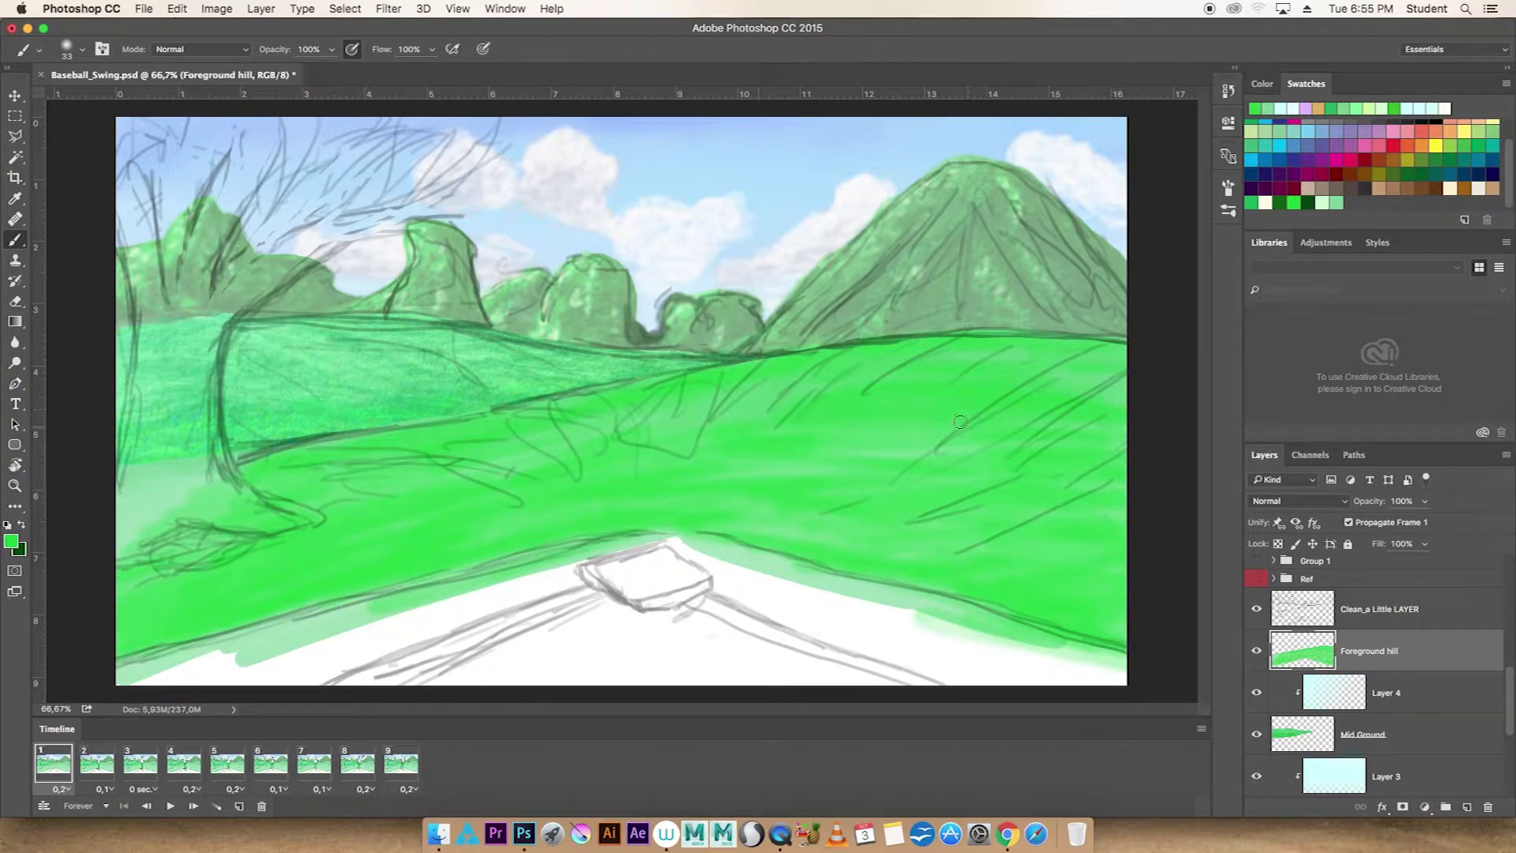
Try darker green strokes across the hill, undo them, and enlarge the brush to 284
left_click(1264, 85)
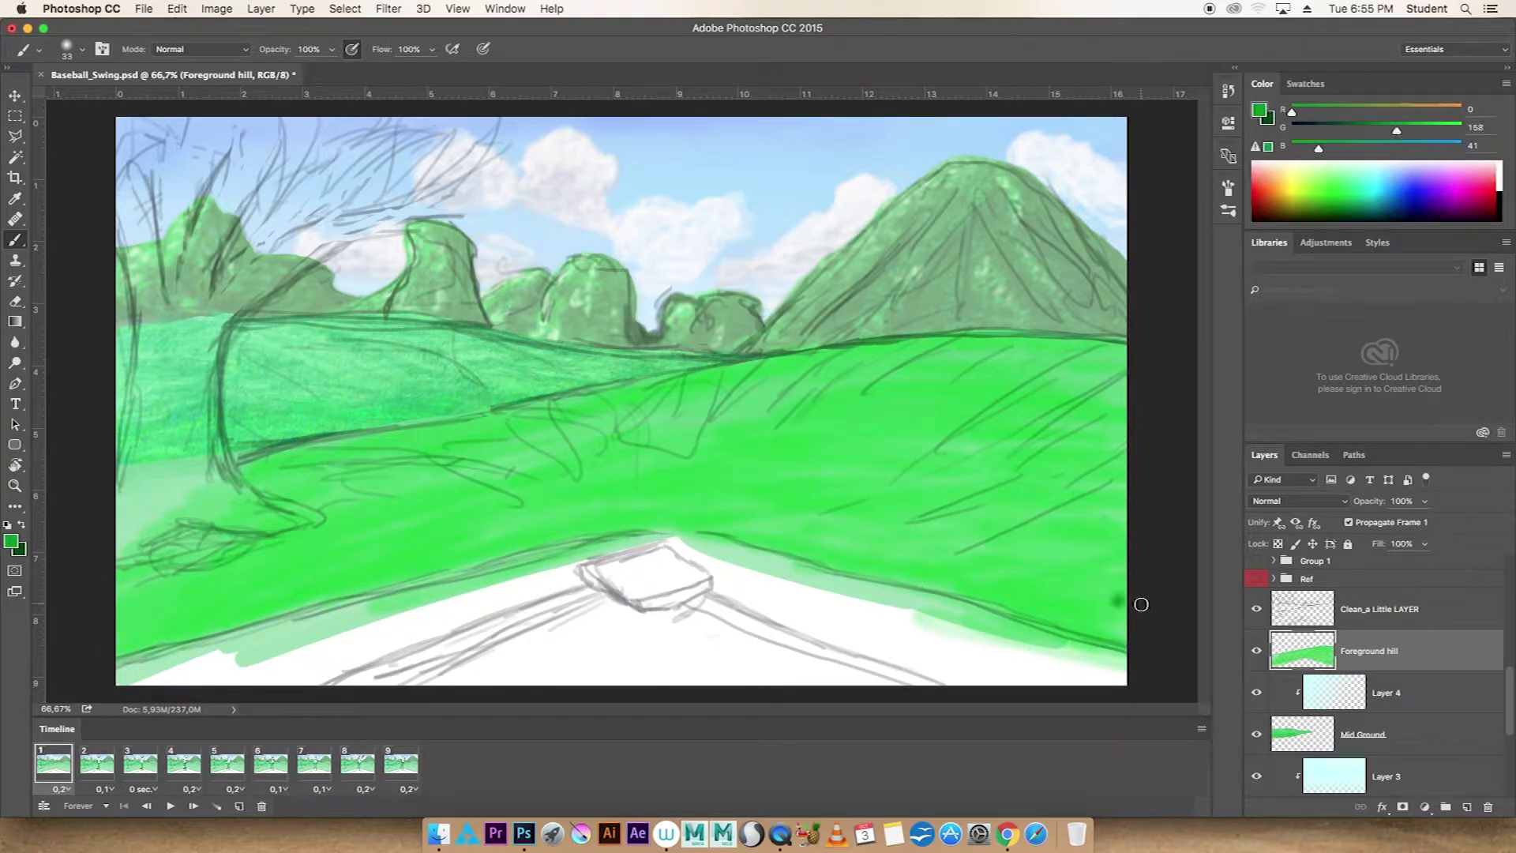
left_click_drag(1125, 600, 363, 553)
left_click_drag(514, 493, 813, 541)
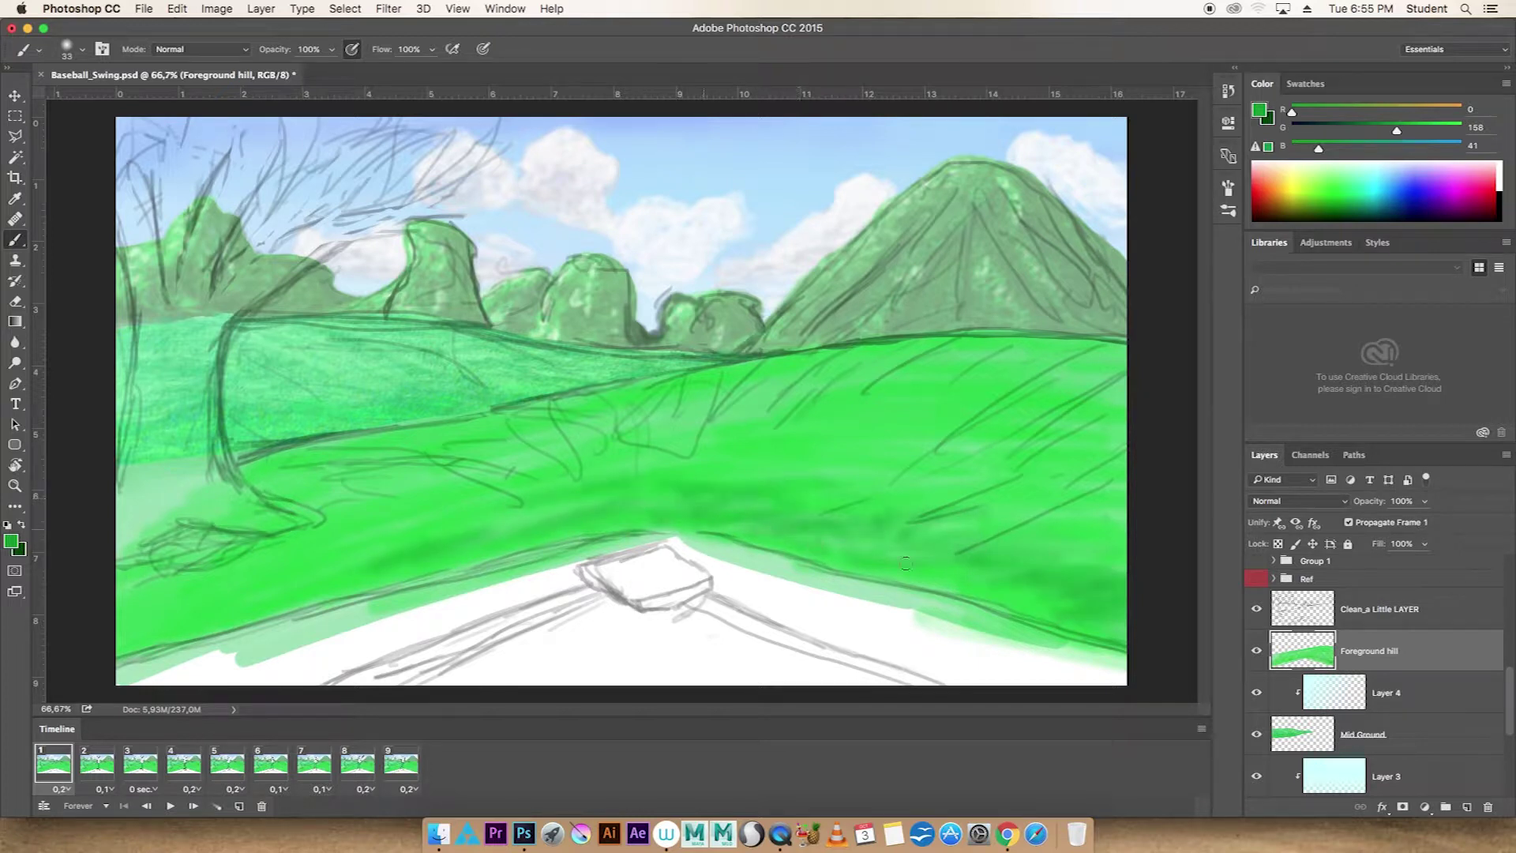
key("ctrl+alt+z")
key("ctrl+alt+z")
key("ctrl+alt+z")
key("ctrl+alt+z")
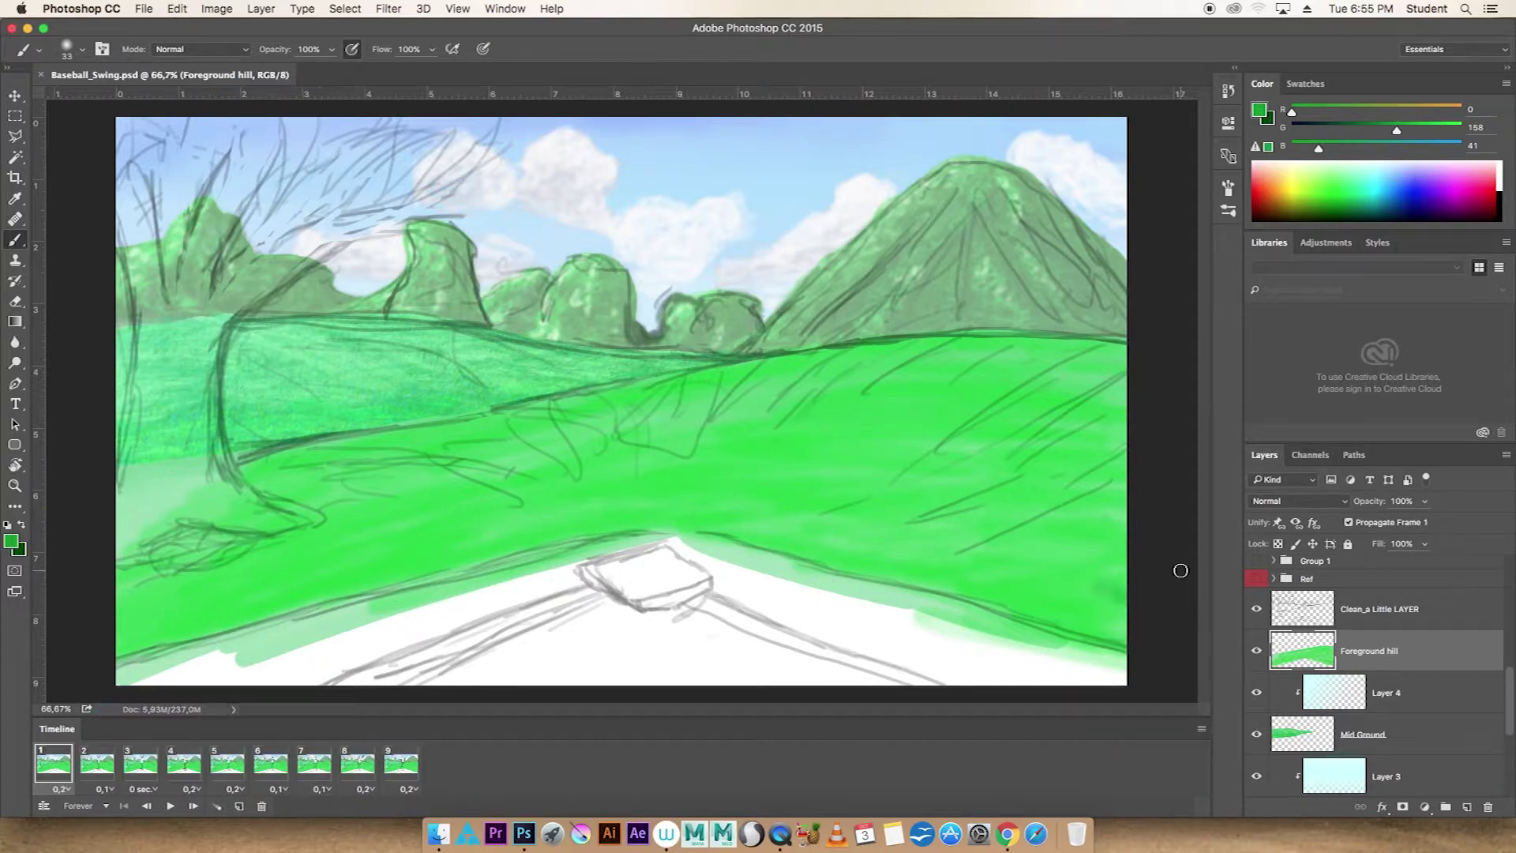
right_click(1180, 570)
Brush broad green over the white path and save the current colour as a swatch
mouse_move(146, 657)
left_mouse_down()
mouse_move(1121, 600)
mouse_move(1121, 553)
mouse_move(158, 694)
left_mouse_up()
left_click(1306, 84)
left_click(1419, 223)
key("Return")
Repaint the hill in soft muted green and save the document
left_click_drag(735, 372, 253, 474)
left_click_drag(999, 367, 537, 466)
left_click_drag(636, 469, 118, 624)
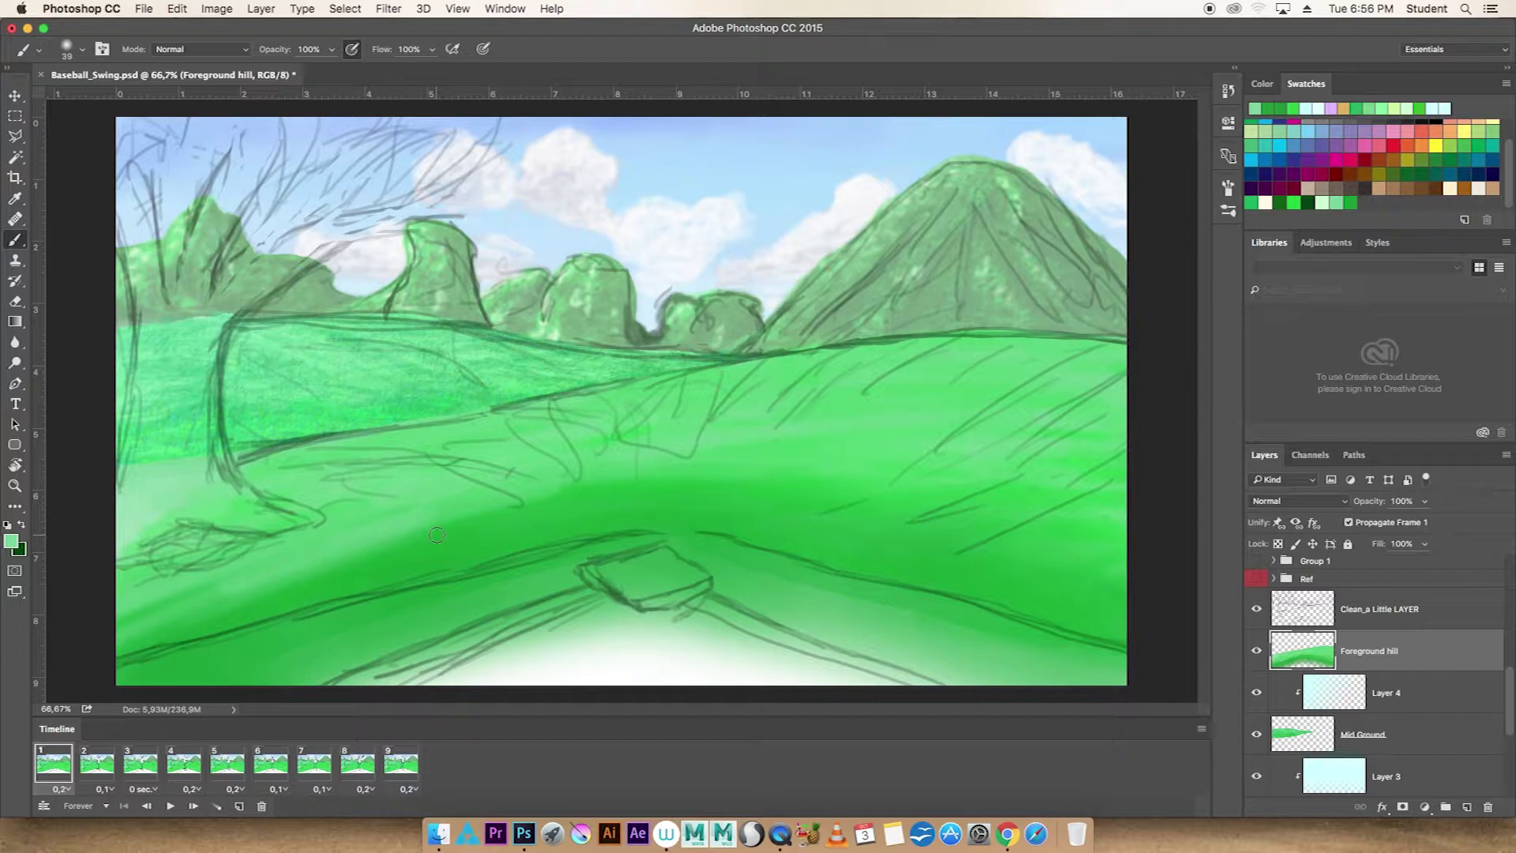
key("ctrl+s")
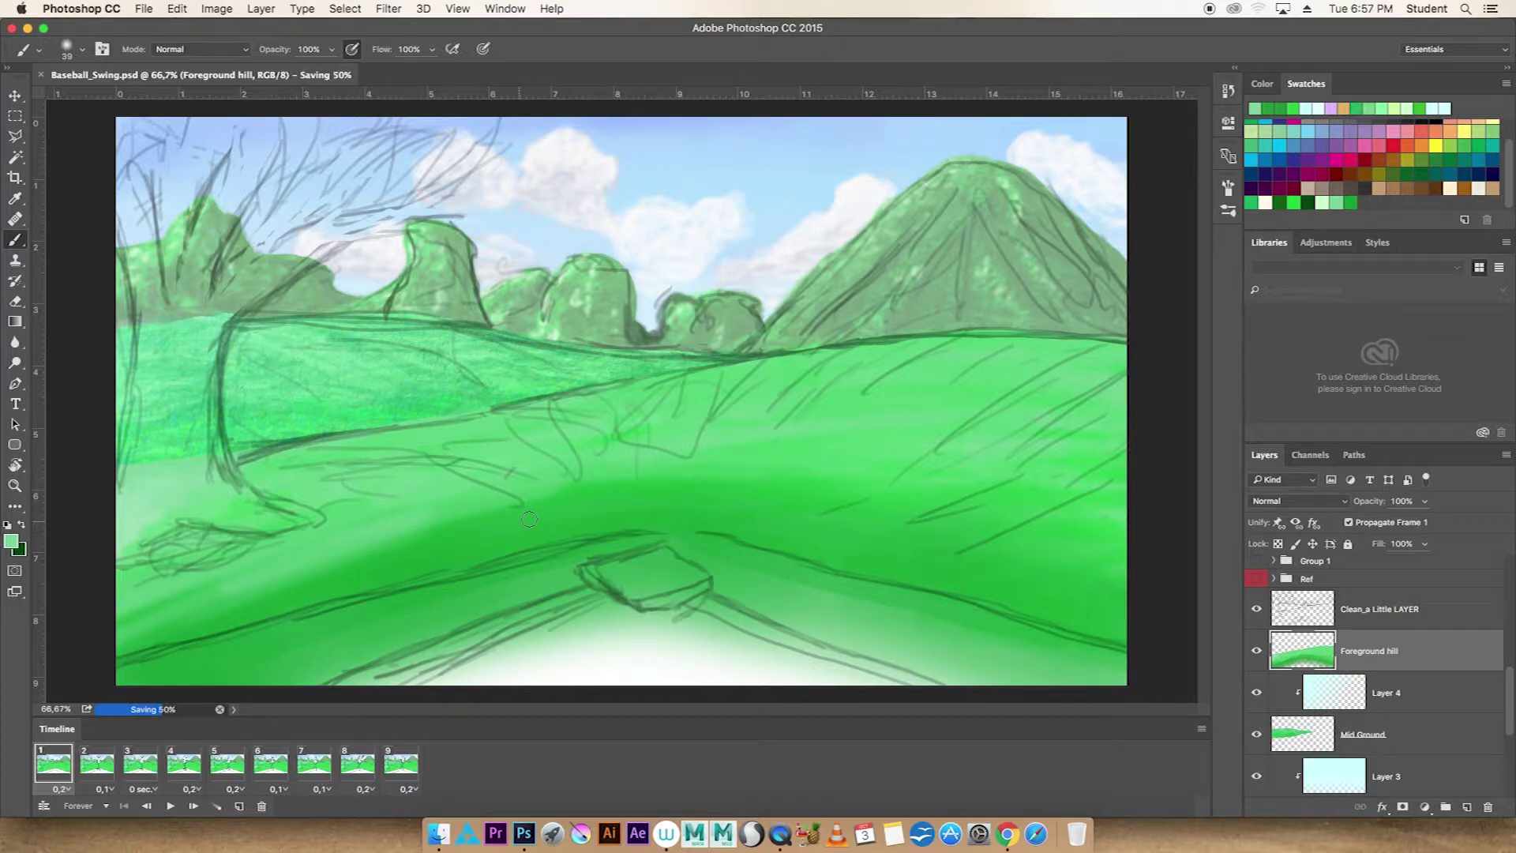
Try dark green grass texture with the 19 bristle brush, undo it, and pick a brown colour
right_click(635, 472)
left_click(704, 578)
key("Return")
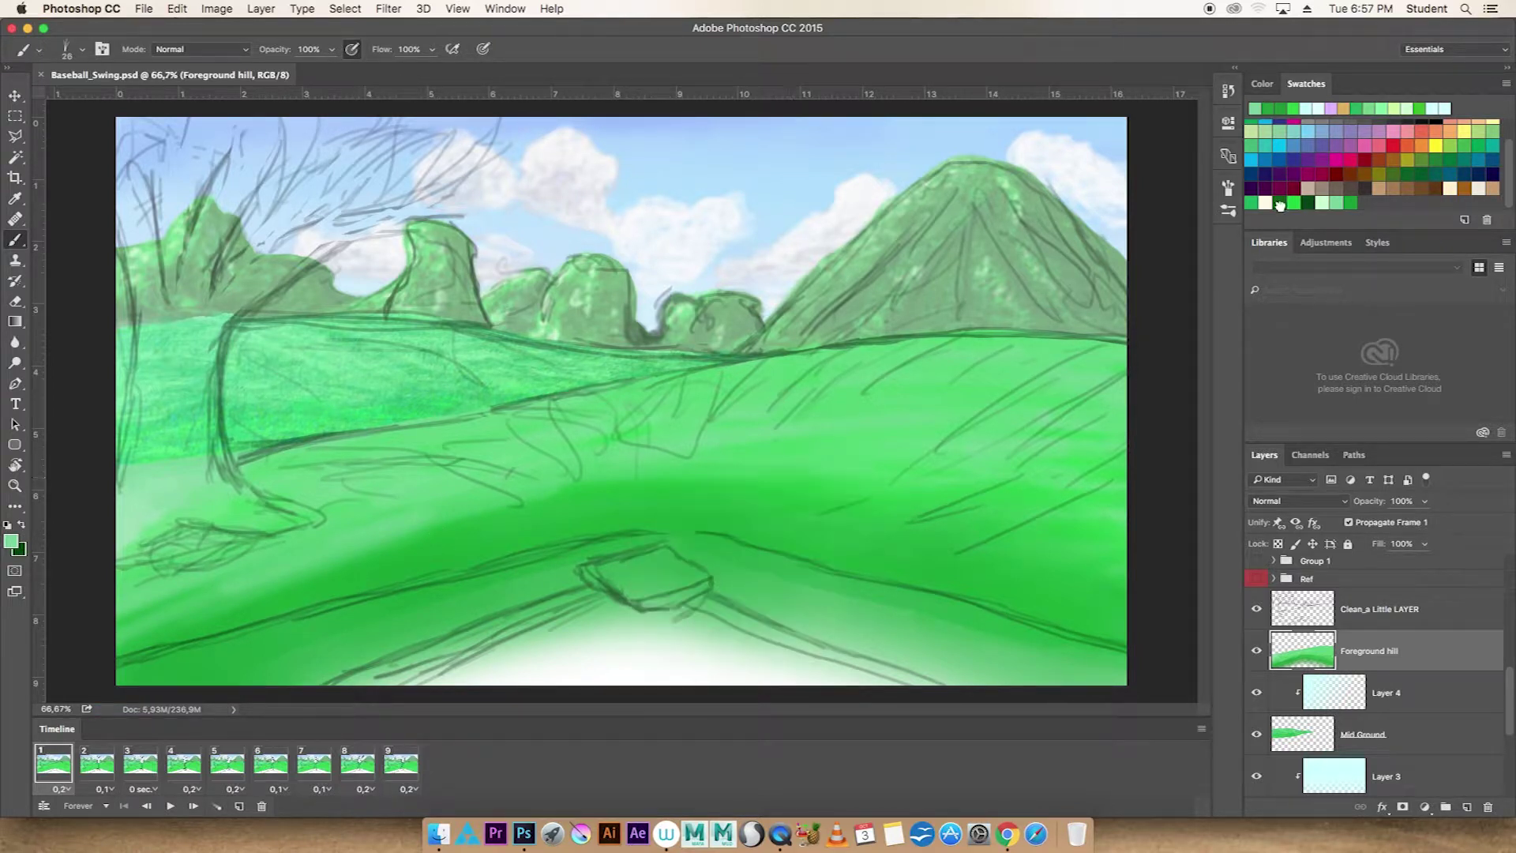
left_click(1280, 204)
mouse_move(1121, 343)
left_mouse_down()
mouse_move(710, 363)
mouse_move(782, 367)
mouse_move(560, 410)
left_mouse_up()
left_click_drag(1030, 371, 734, 391)
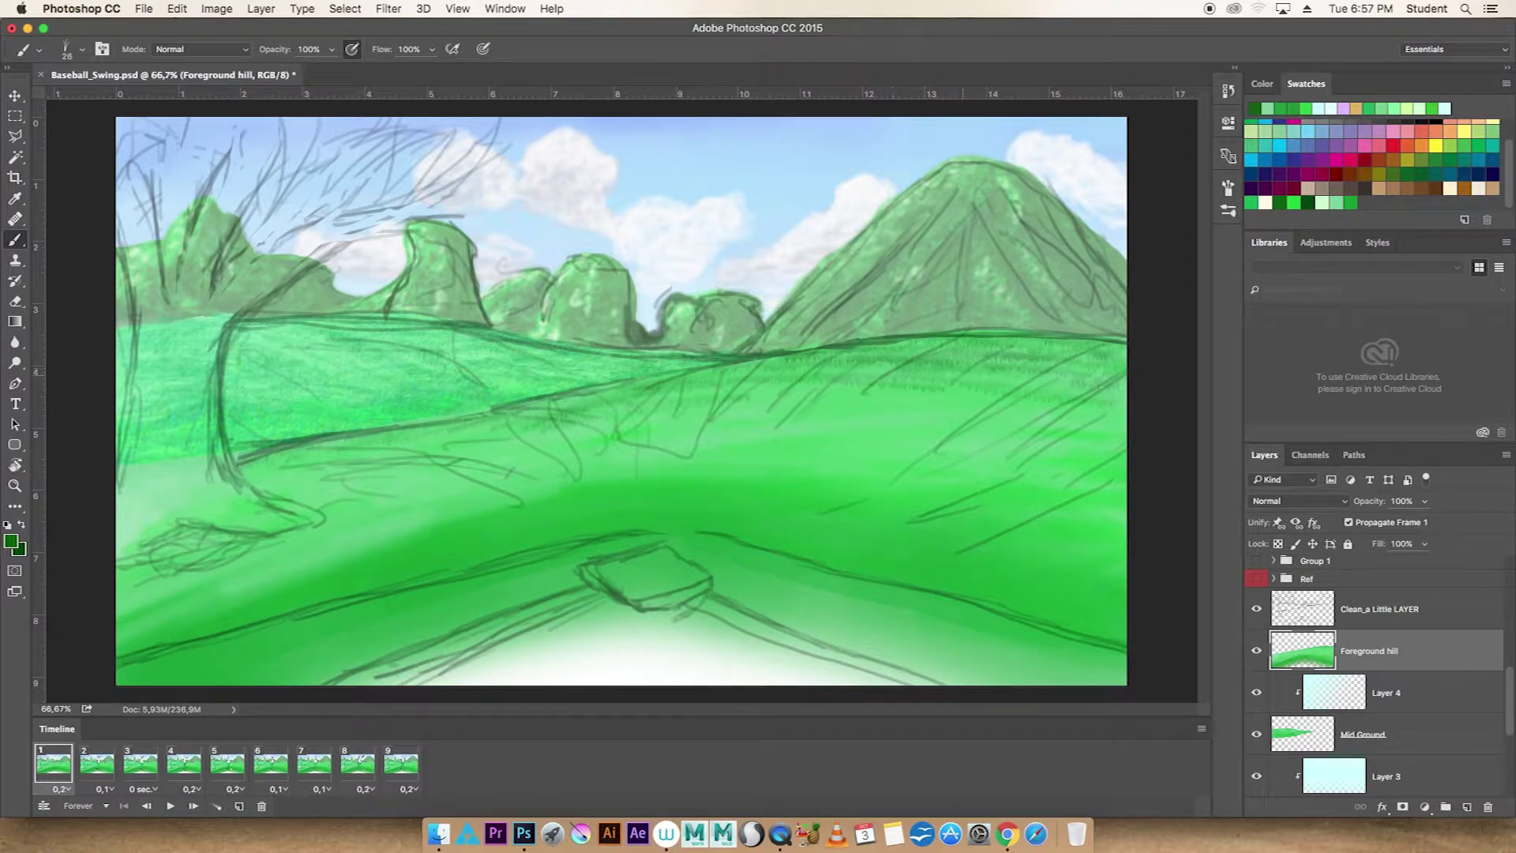
left_click_drag(1127, 391, 975, 410)
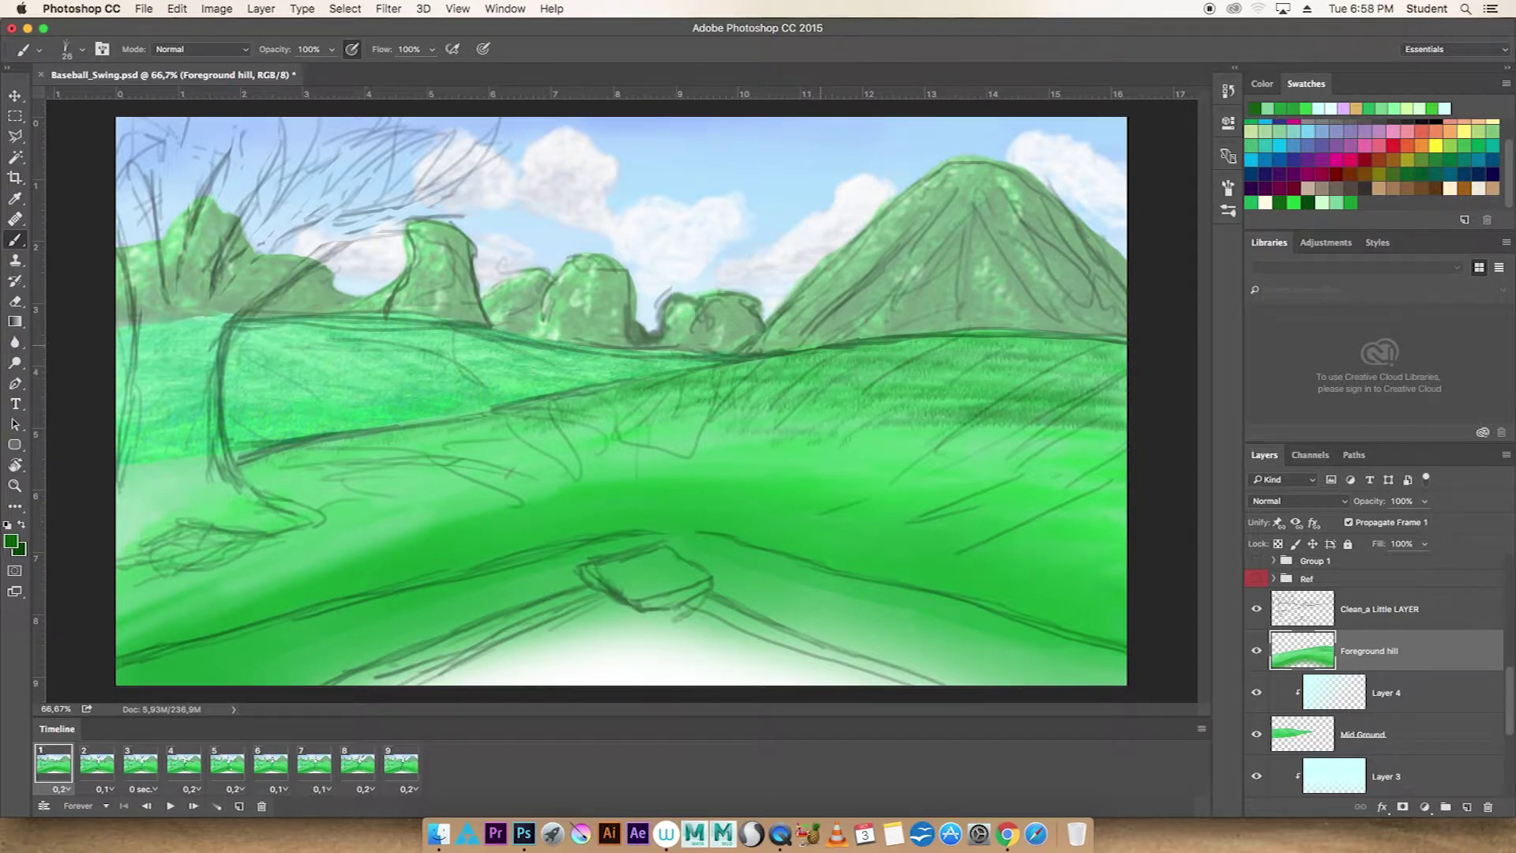
key("ctrl+alt+z")
key("ctrl+alt+z")
key("ctrl+alt+z")
key("ctrl+alt+z")
key("ctrl+alt+z")
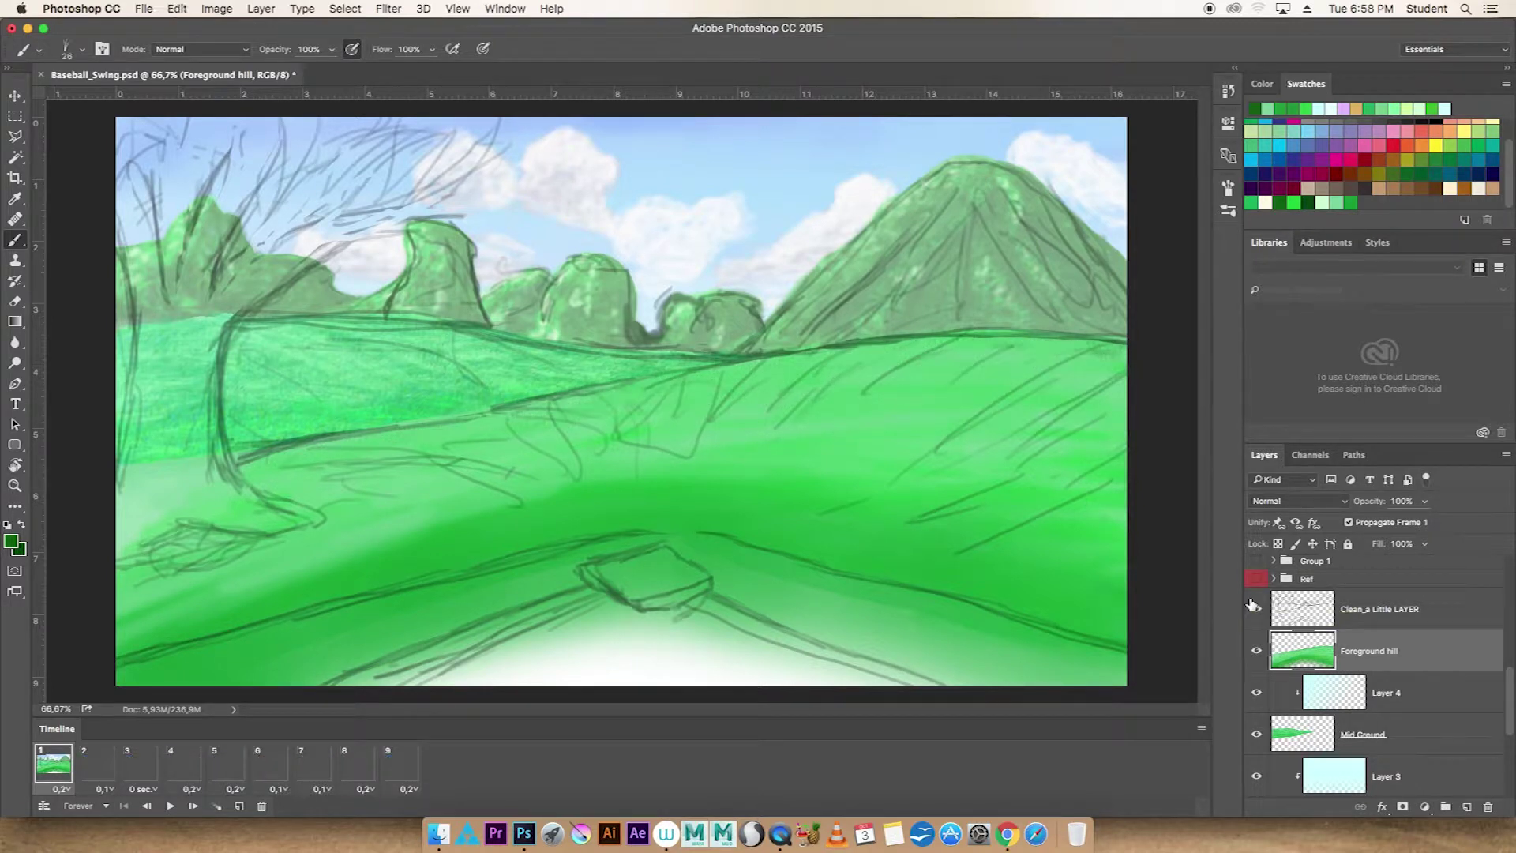
left_click(1261, 83)
left_click(1289, 201)
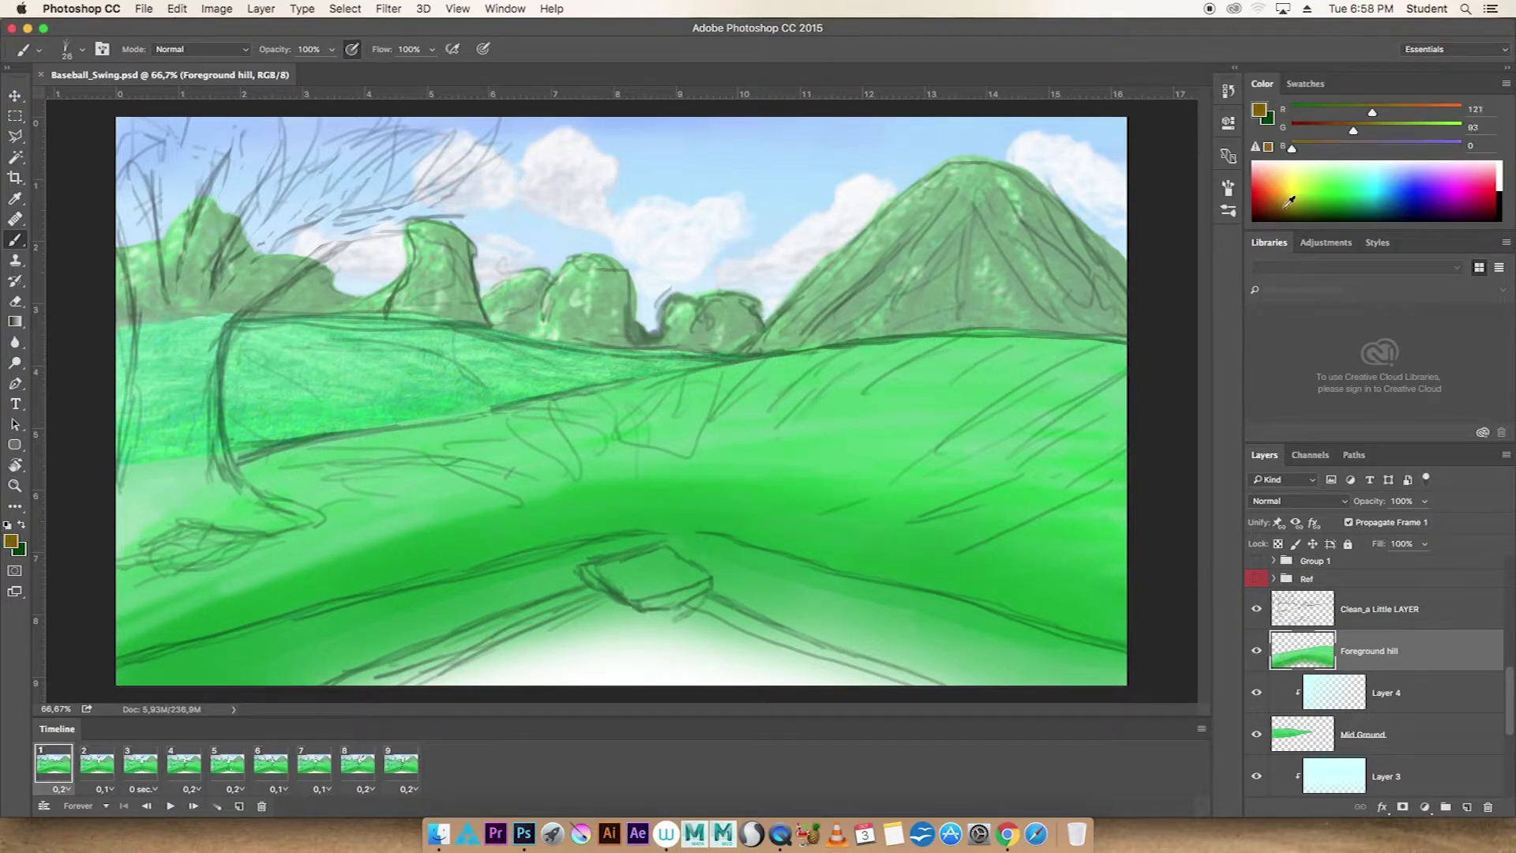
Try brown strokes along the hill's lower edge on the hill layer, undoing them
right_click(1058, 473)
key("Escape")
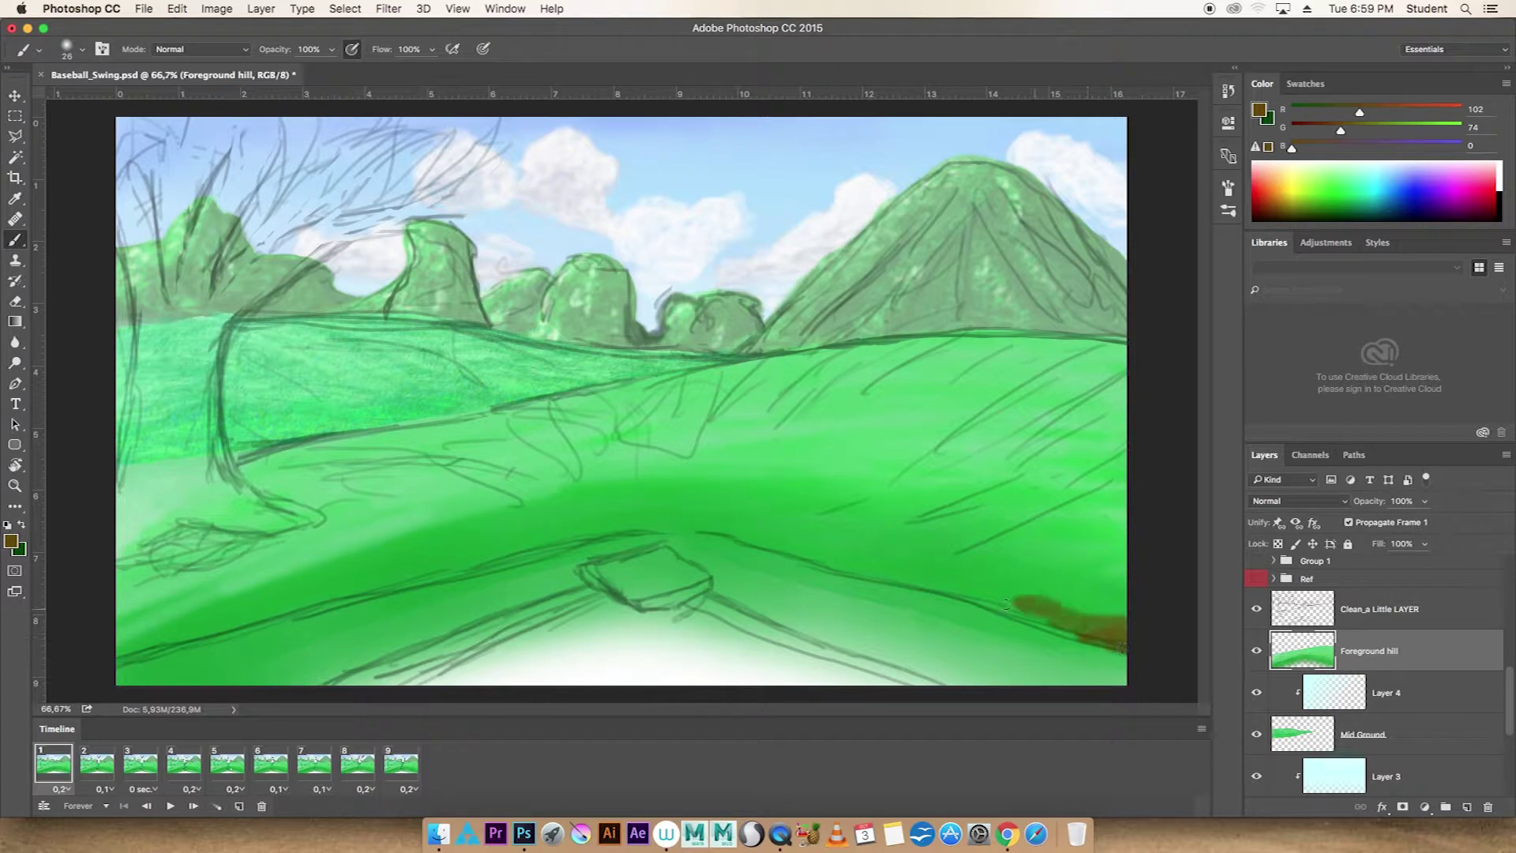
left_click_drag(1128, 624, 837, 565)
left_click_drag(1121, 632, 679, 517)
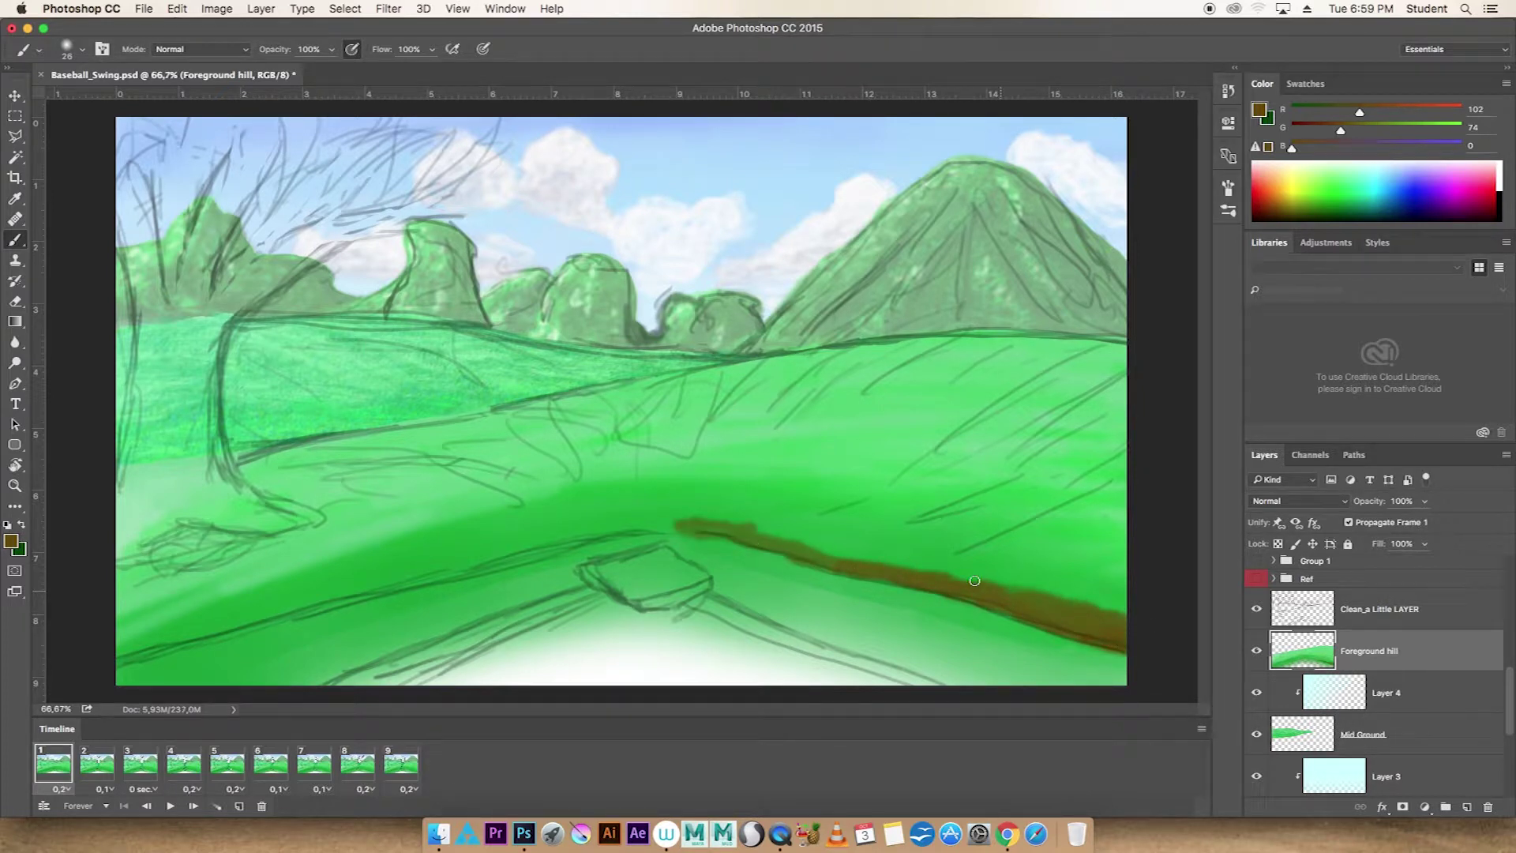
key("ctrl+z")
left_click_drag(1097, 648, 608, 533)
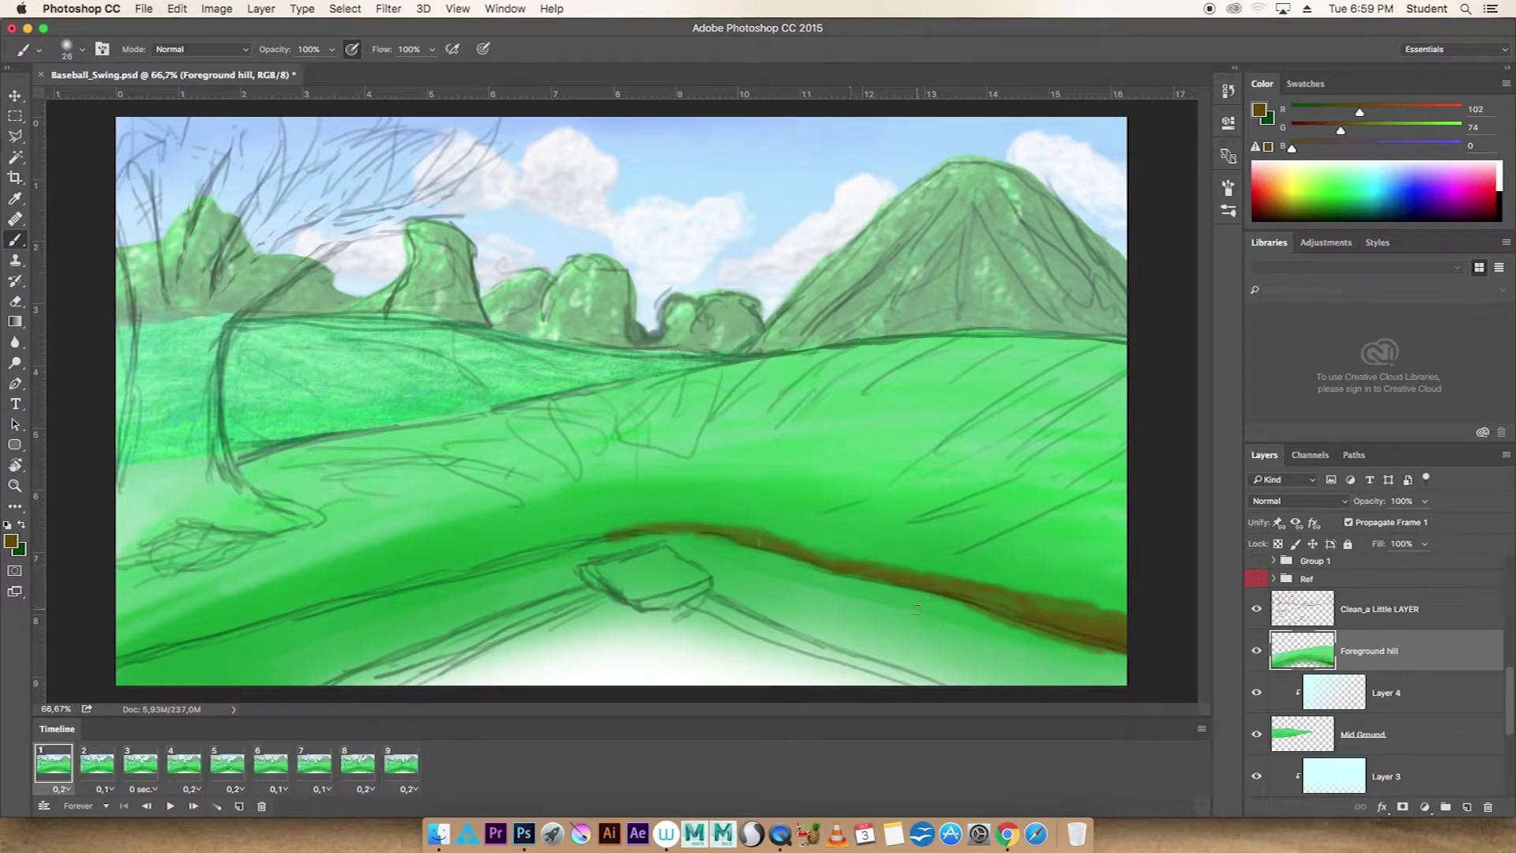
left_click_drag(150, 650, 687, 525)
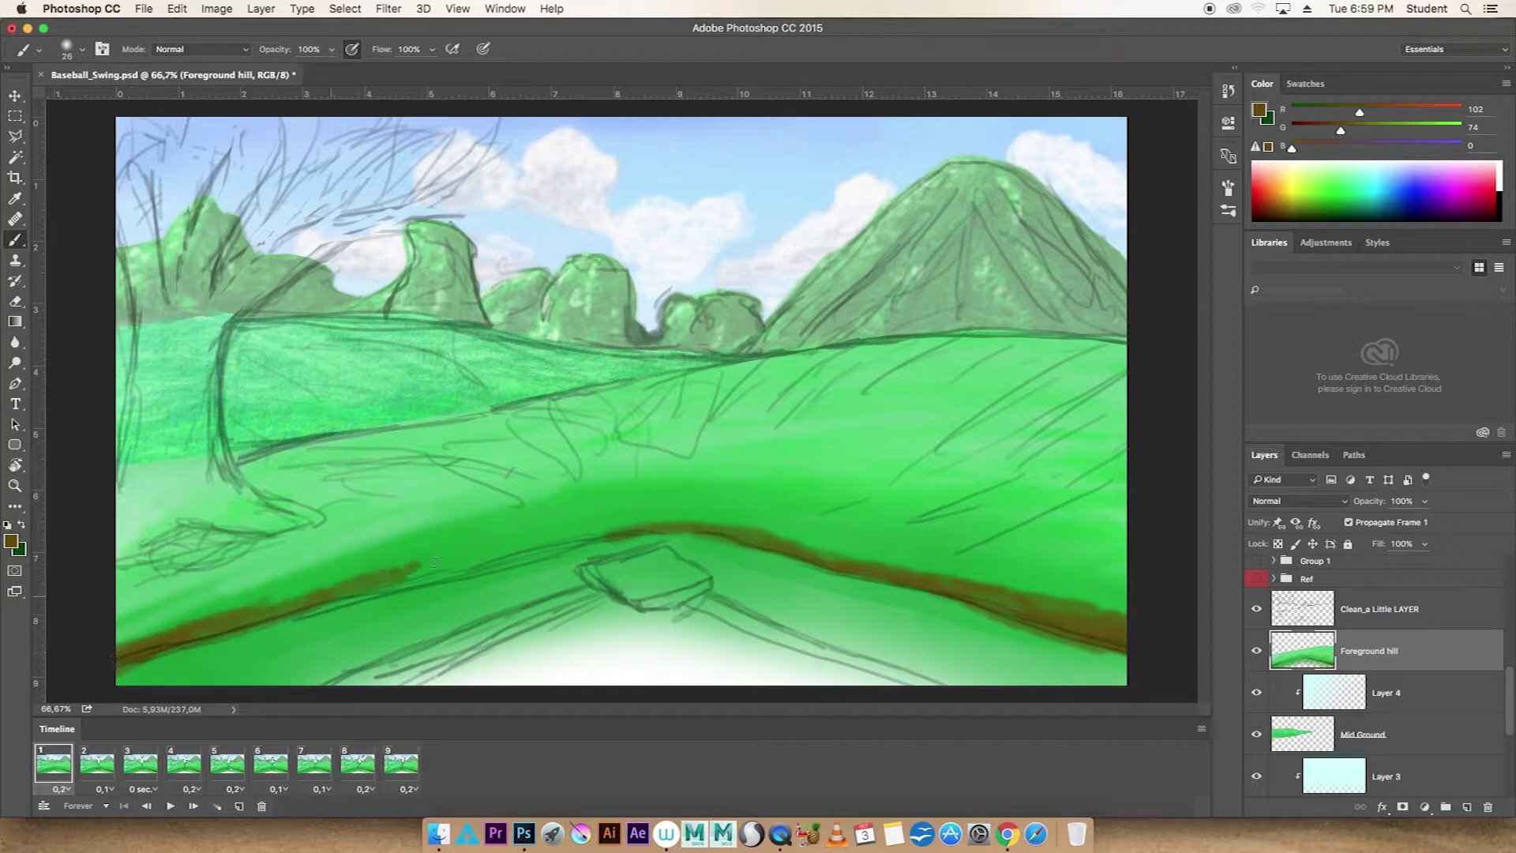
key("ctrl+z")
key("ctrl+z")
On a new layer, paint a brown dirt strip along the hill edge to the right canvas edge
key("ctrl+shift+alt+n")
left_click_drag(237, 623, 117, 651)
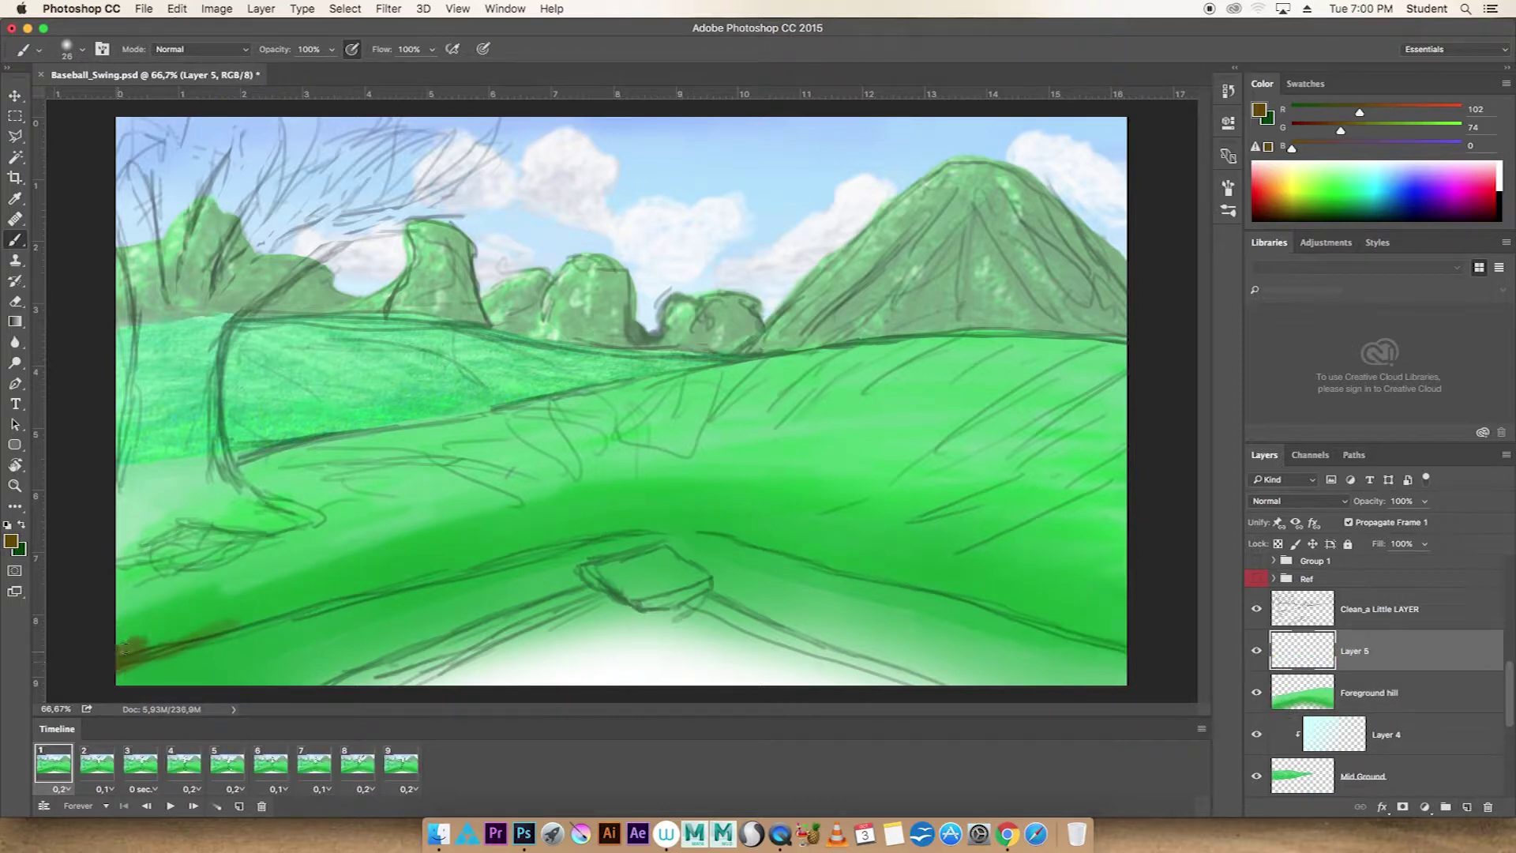
mouse_move(216, 624)
left_mouse_down()
mouse_move(702, 525)
mouse_move(575, 534)
mouse_move(1122, 646)
left_mouse_up()
key("r")
left_click_drag(869, 568, 811, 405)
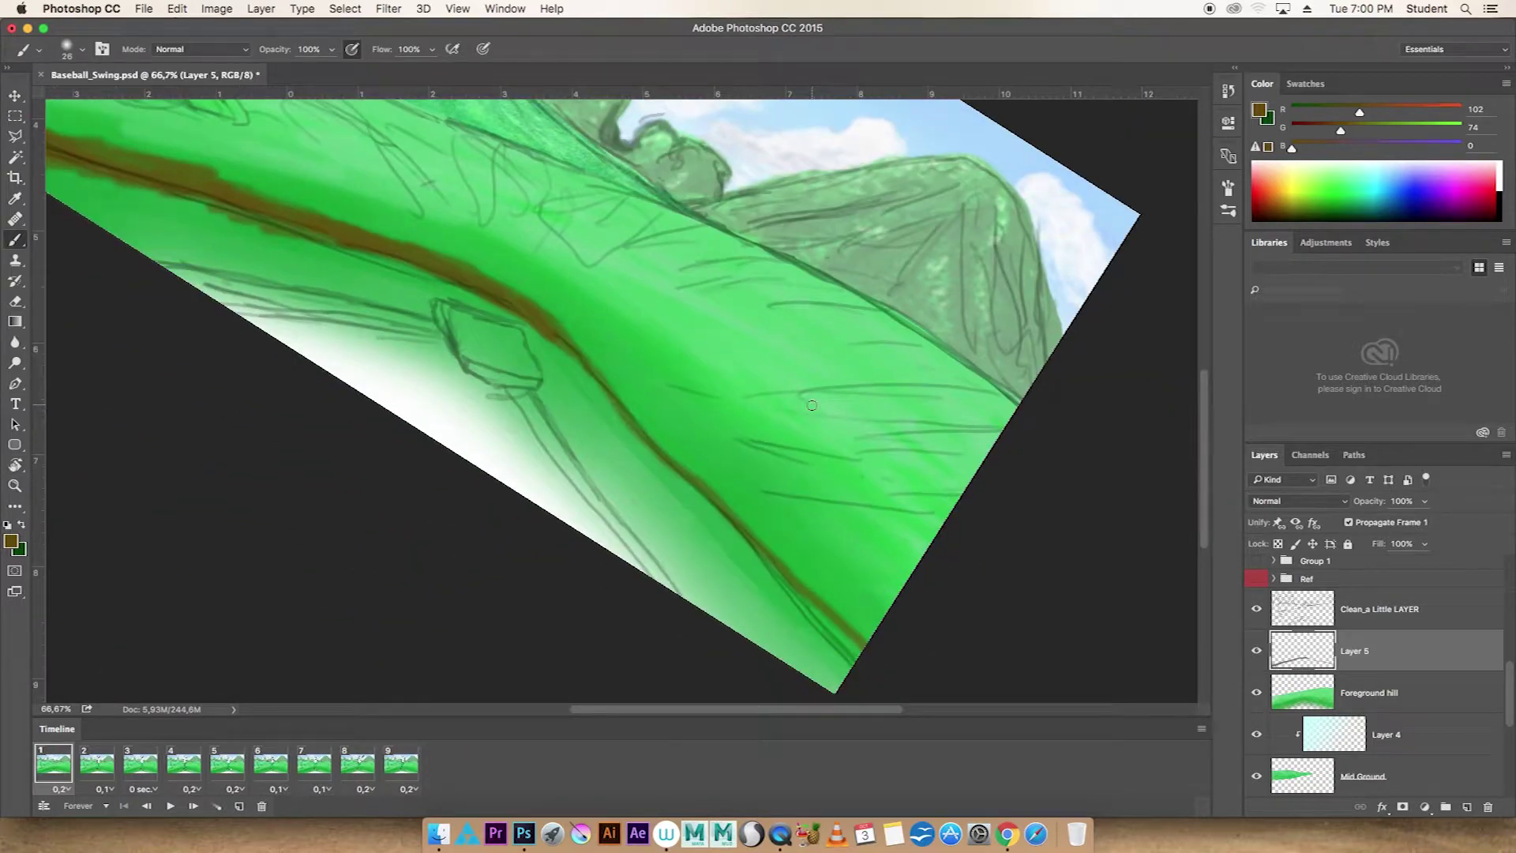
mouse_move(570, 338)
left_mouse_down()
mouse_move(861, 664)
mouse_move(805, 576)
mouse_move(652, 427)
mouse_move(836, 281)
mouse_move(347, 422)
left_mouse_up()
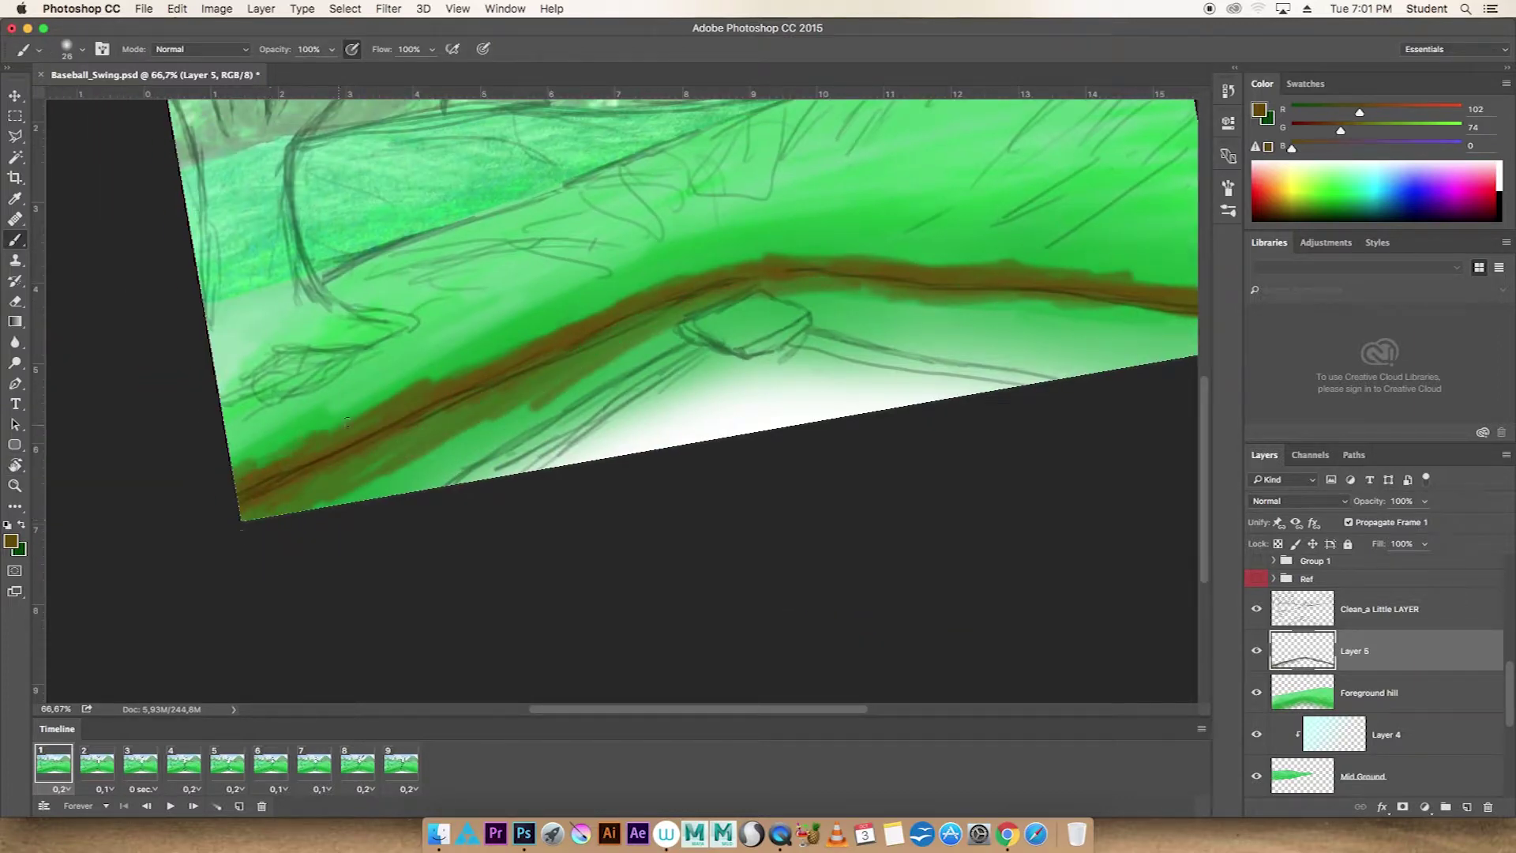
Thicken and darken the dirt strip with a darker brown along the hill edge
left_click_drag(1184, 315, 790, 276)
left_click_drag(923, 300, 514, 411)
left_click_drag(553, 395, 385, 440)
mouse_move(1066, 371)
left_mouse_down()
mouse_move(916, 387)
mouse_move(663, 363)
left_mouse_up()
left_click_drag(583, 363, 120, 527)
left_click(1276, 213)
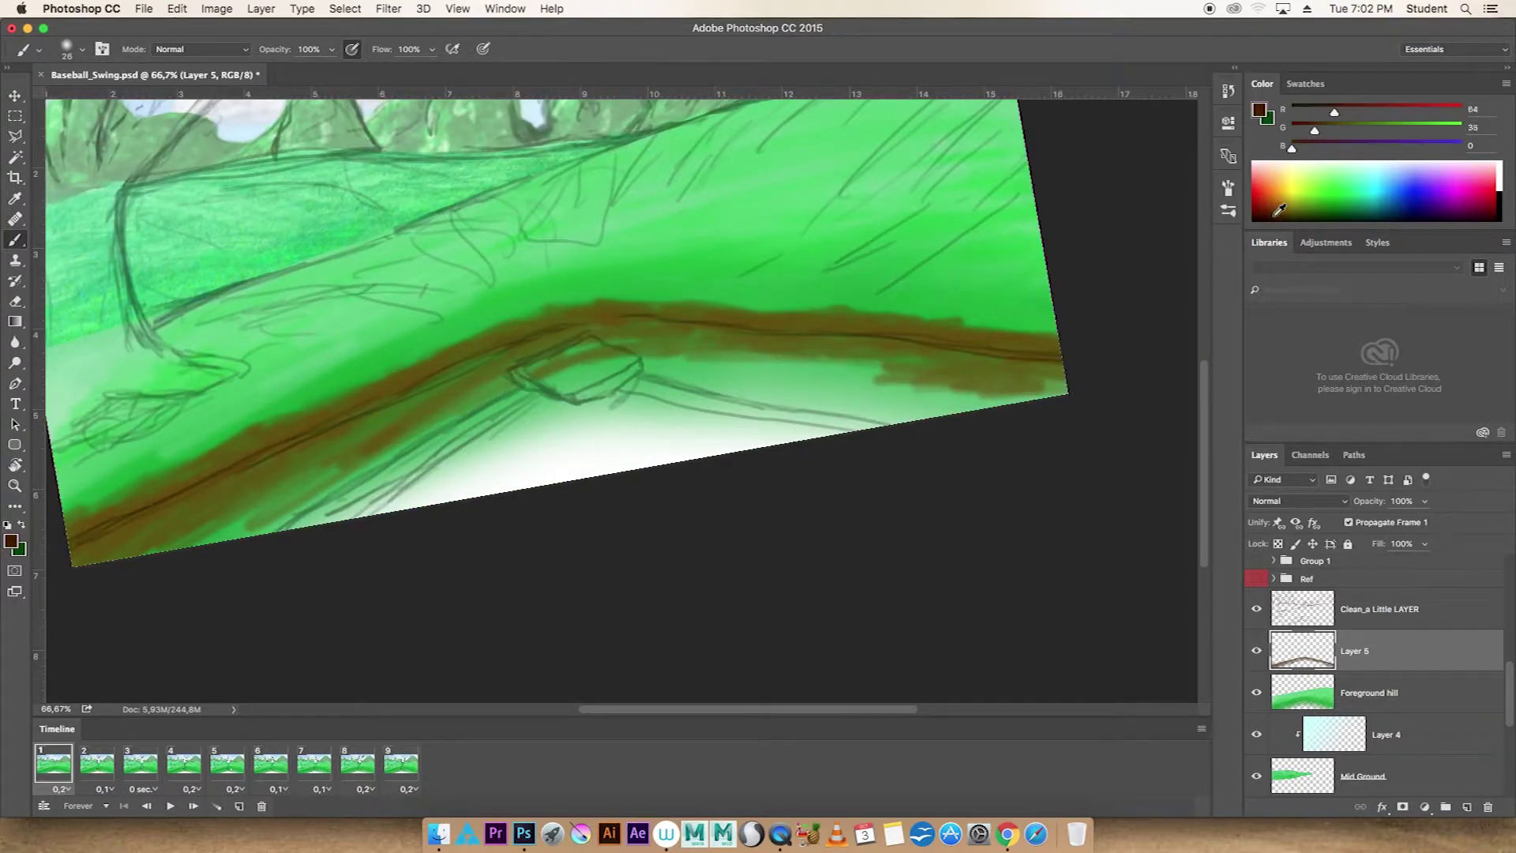
mouse_move(1068, 353)
left_mouse_down()
mouse_move(837, 325)
mouse_move(545, 317)
mouse_move(79, 543)
left_mouse_up()
left_click_drag(470, 354, 1019, 359)
Reset the canvas rotation to level
key("r")
key("Escape")
left_click(1322, 694)
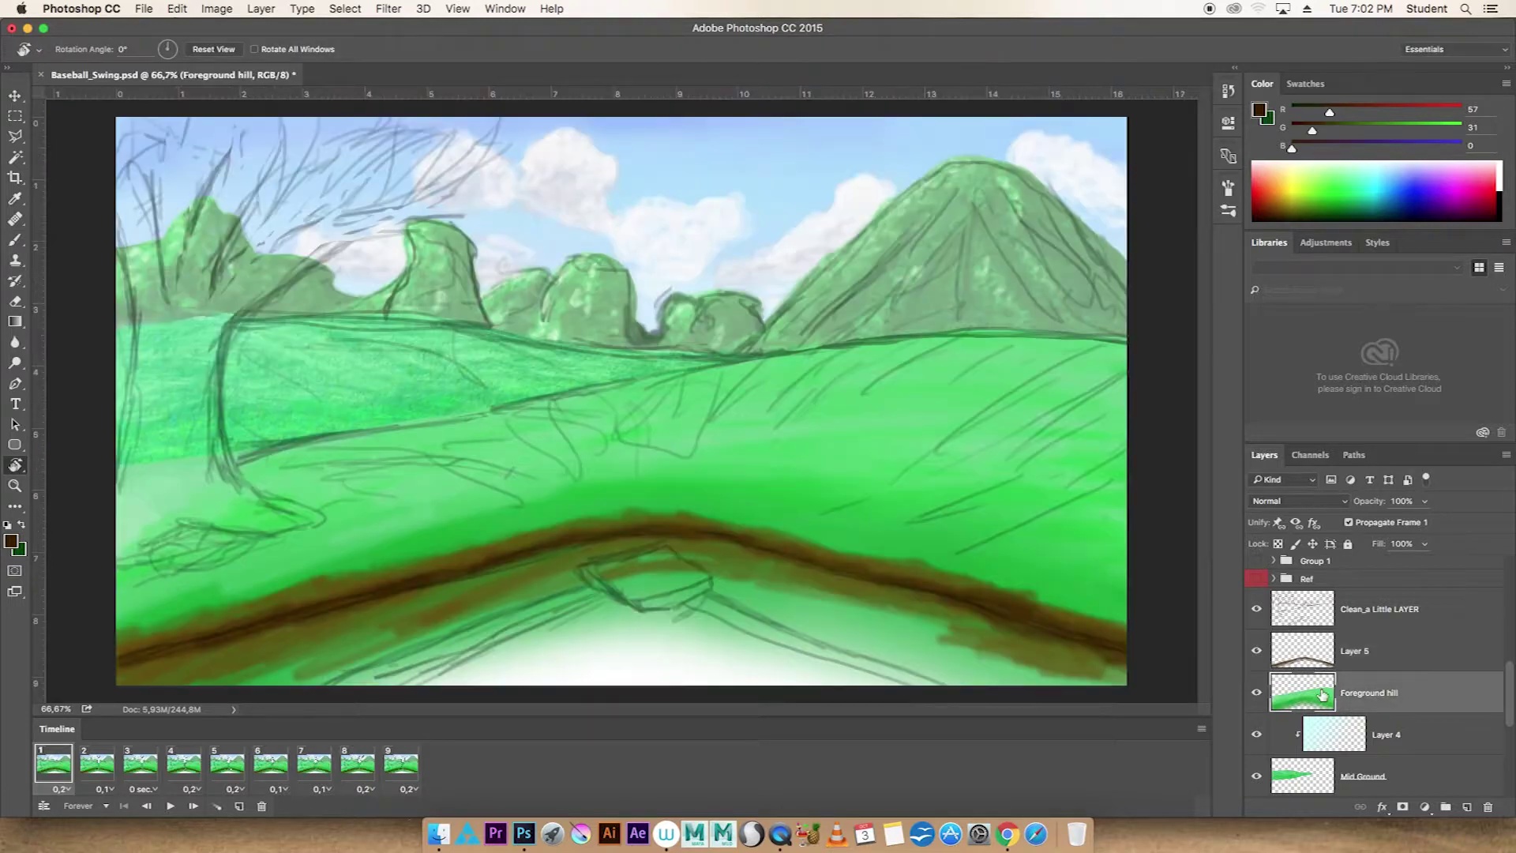
Hide the pencil sketch and raise the Background_Sky lightness with Hue/Saturation
key("b")
left_click(1256, 609)
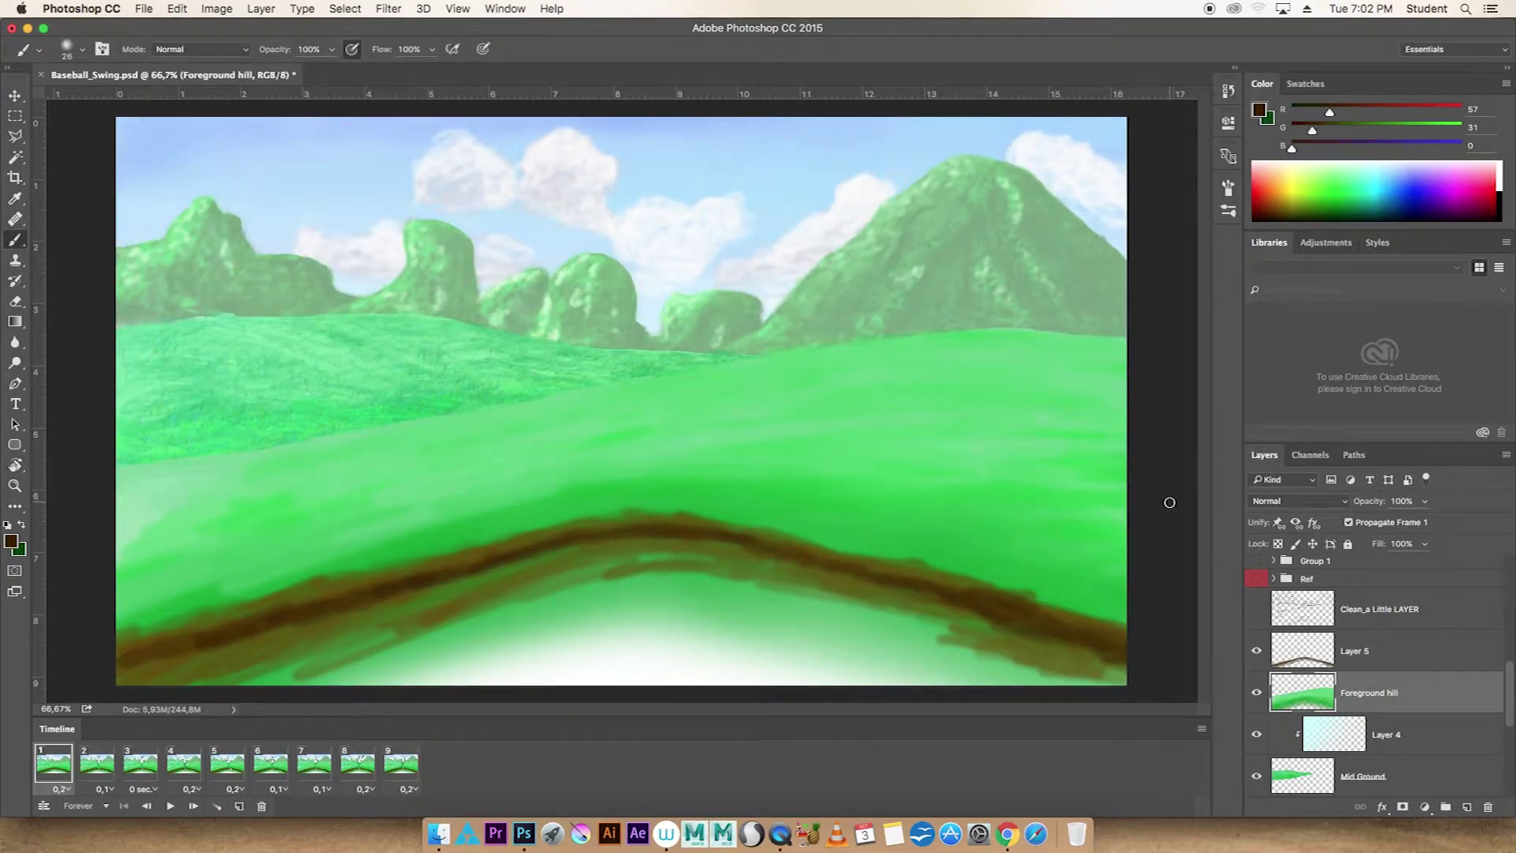
scroll(1408, 733, "down", 3)
left_click(1373, 710)
key("ctrl+u")
left_click_drag(1208, 457, 1232, 464)
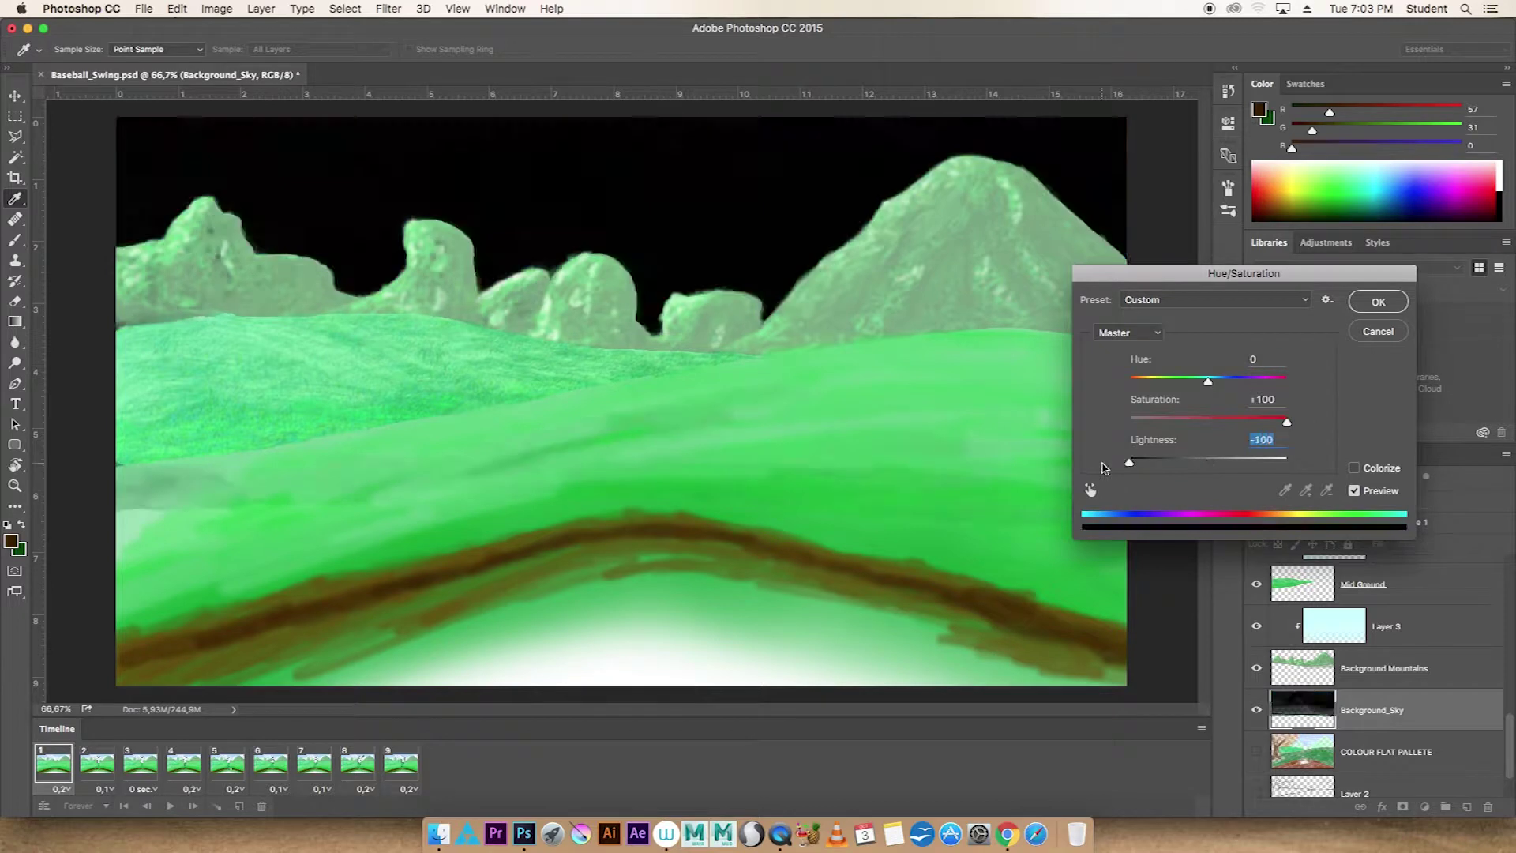
key("Return")
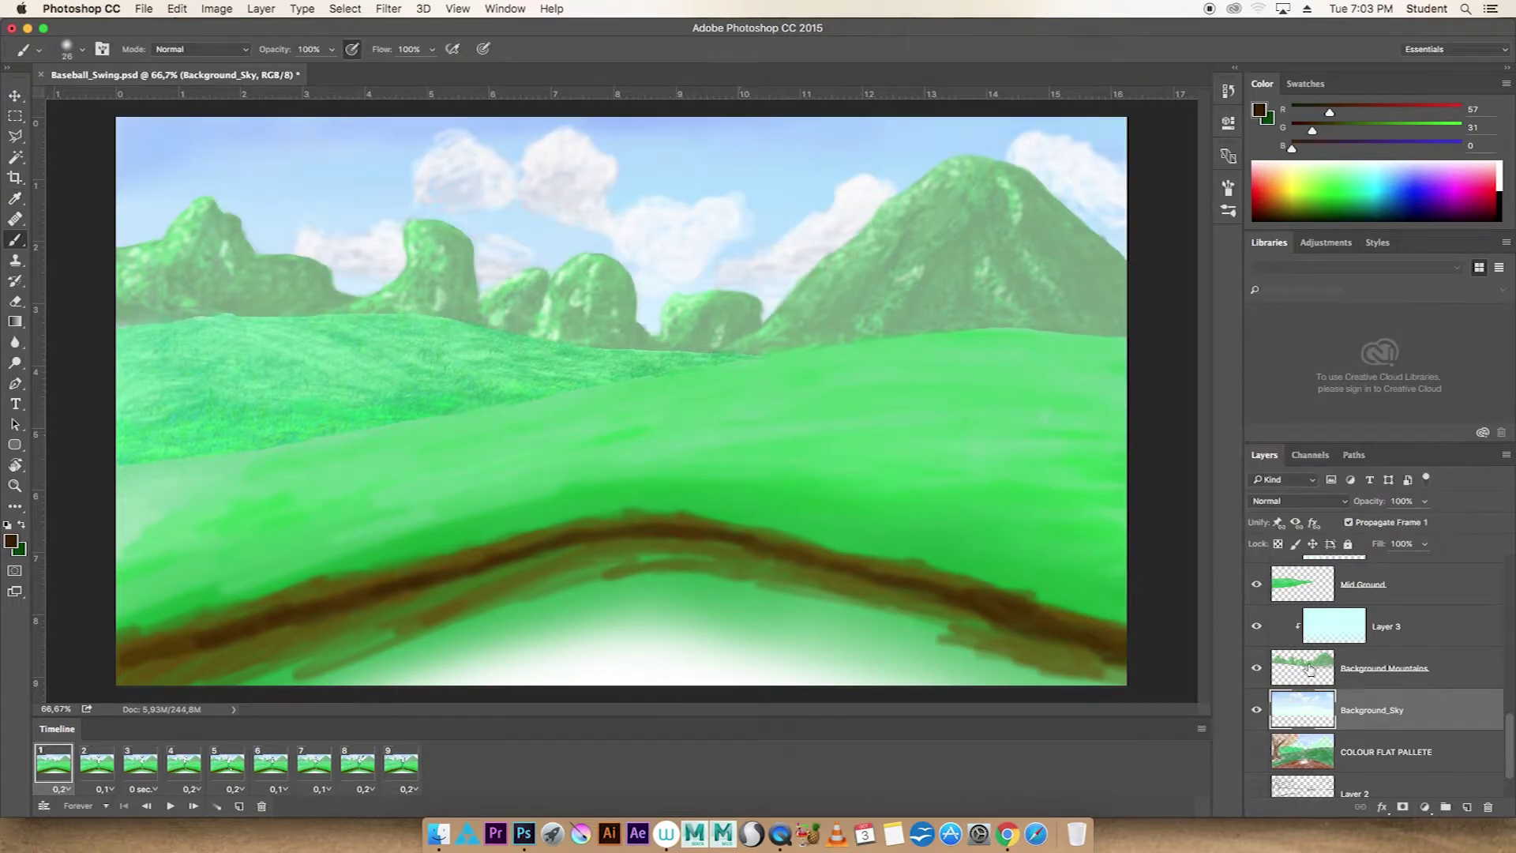
Erase the ragged top edge of the Mid Ground grass
scroll(1306, 658, "up", 2)
left_click(1374, 635)
right_click(813, 366)
key("e")
right_click(878, 392)
key("Return")
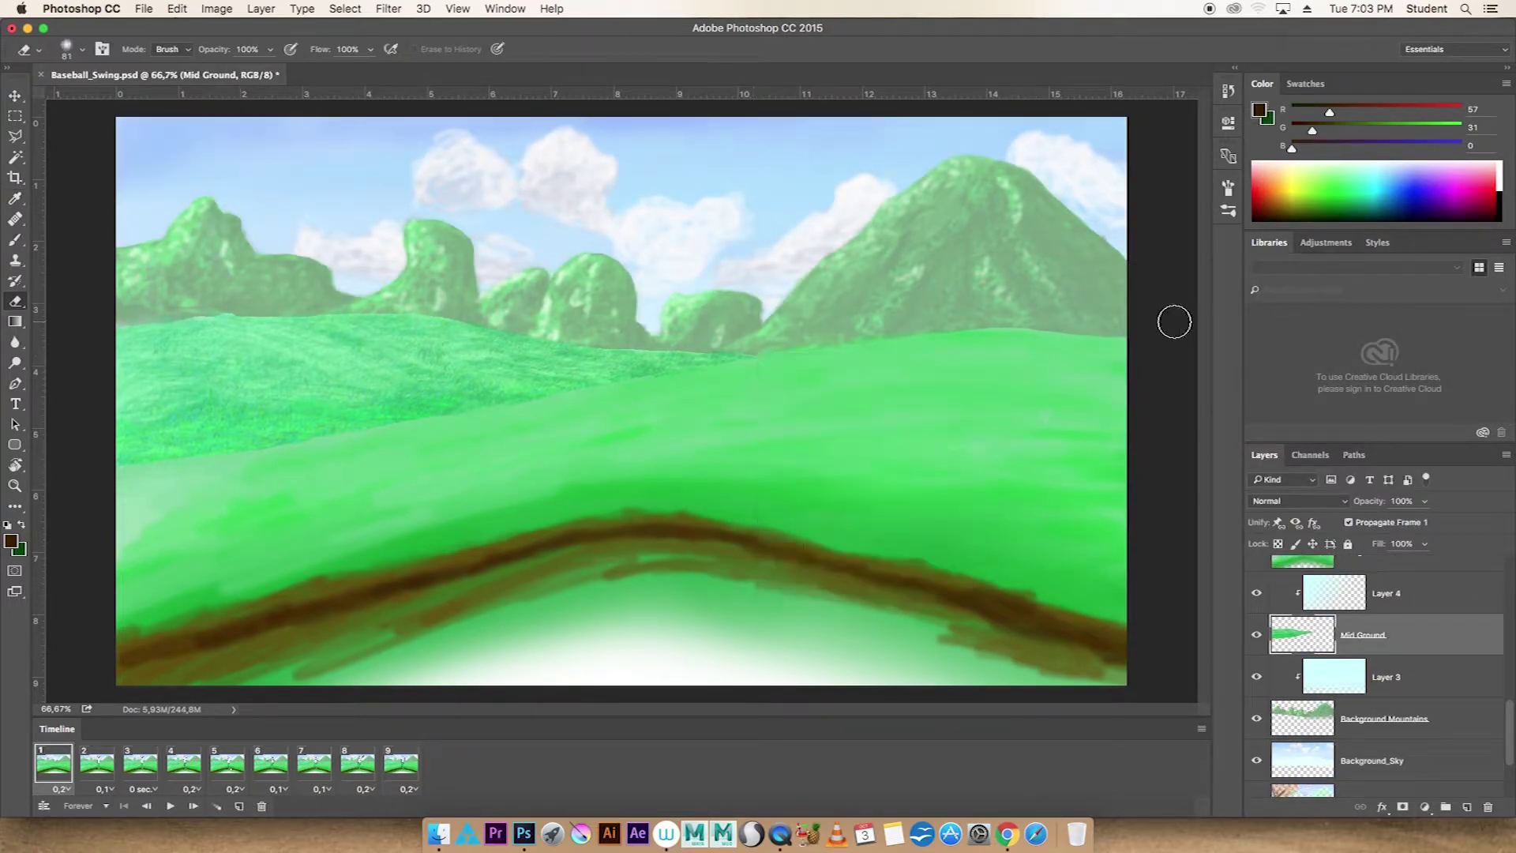
left_click_drag(154, 317, 784, 344)
Add Layer 6 clipped to Mid Ground with a white highlight along the grass top, blended as Soft Light
key("ctrl+shift+alt+n")
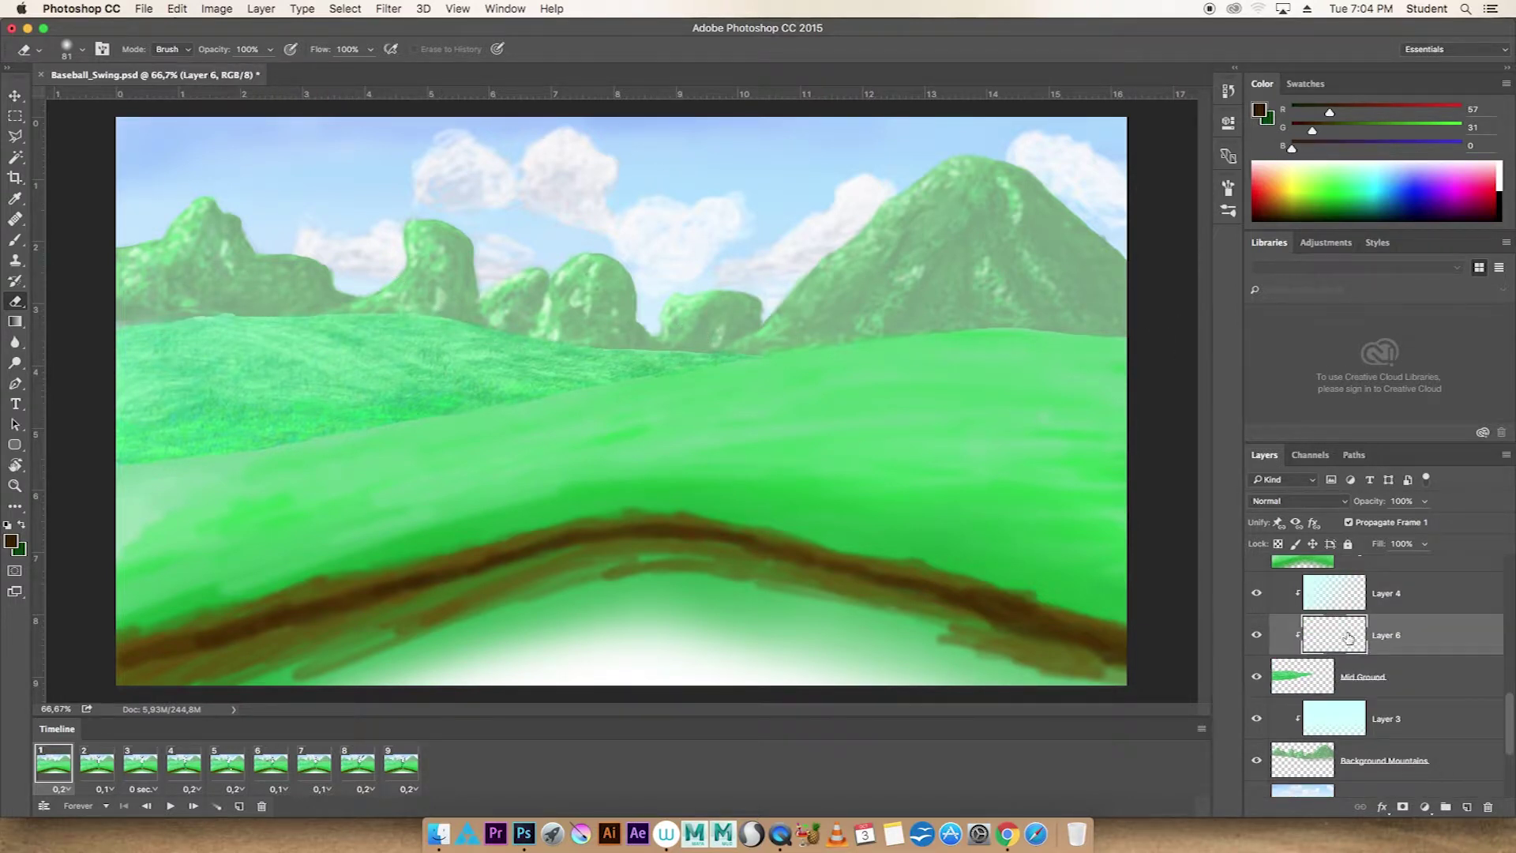
key("b")
key("d")
key("x")
right_click(850, 398)
left_click_drag(762, 356, 119, 323)
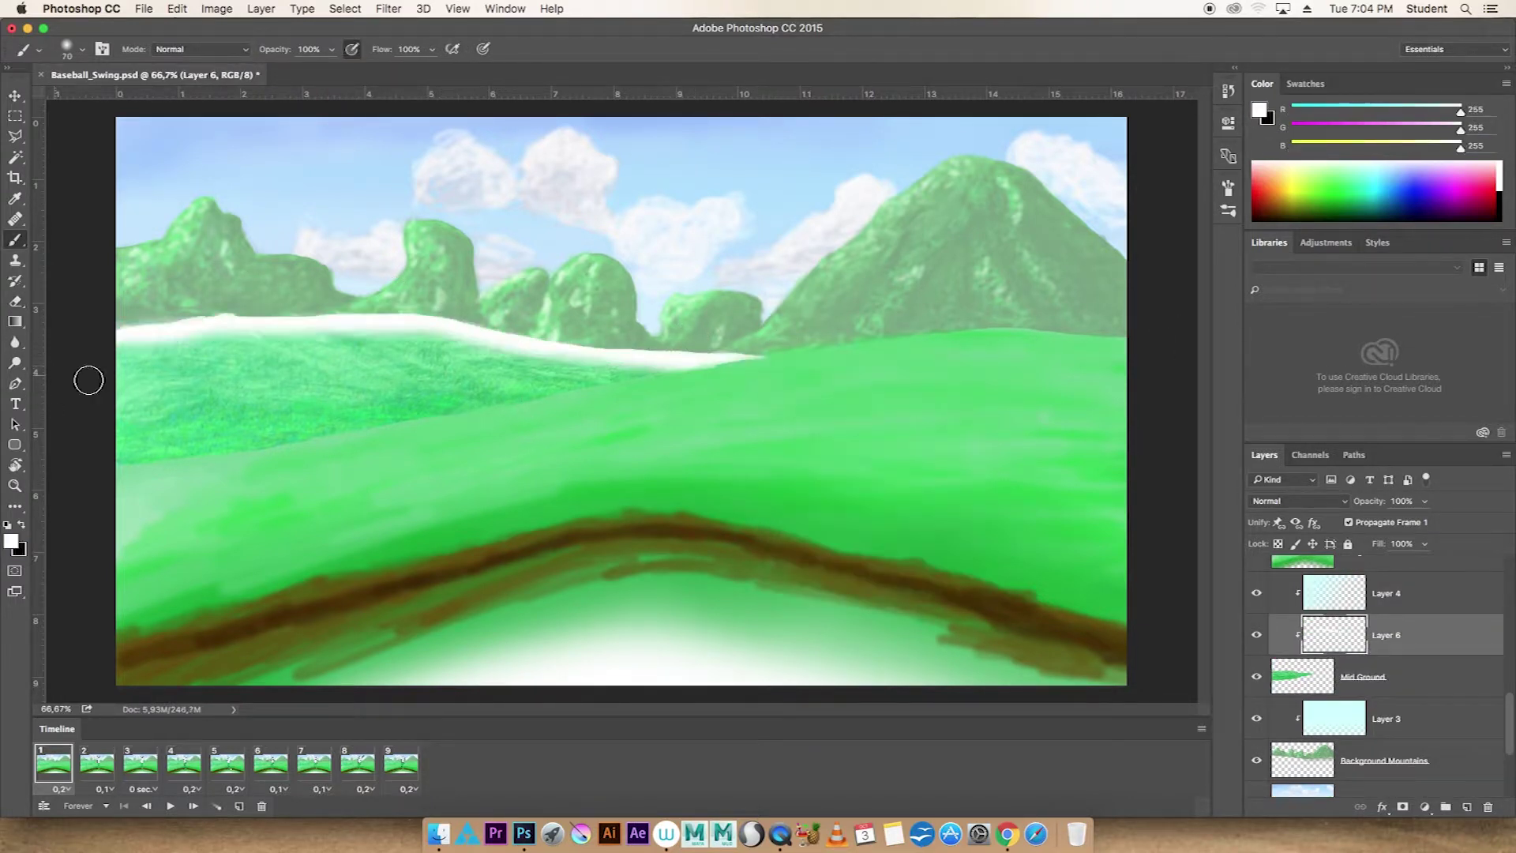
left_click(1299, 501)
left_click(1303, 584)
left_click(1299, 500)
left_click(1303, 516)
Fade the white highlight, try purple and blue colours, and return Layer 6 to Normal blending
key("e")
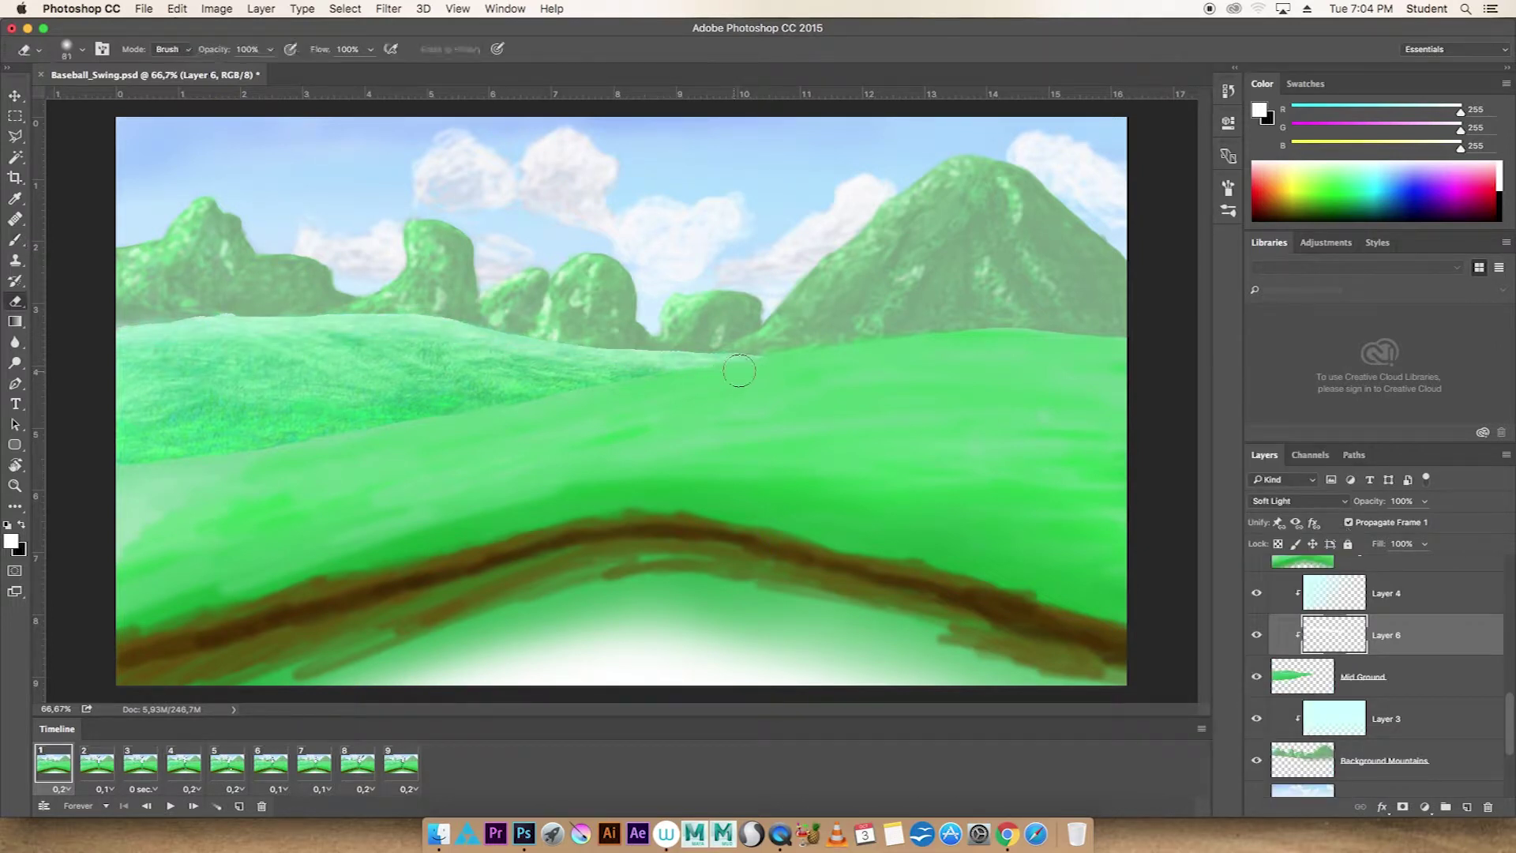
left_click_drag(750, 356, 294, 331)
left_click(1459, 207)
left_click_drag(1459, 206, 1459, 214)
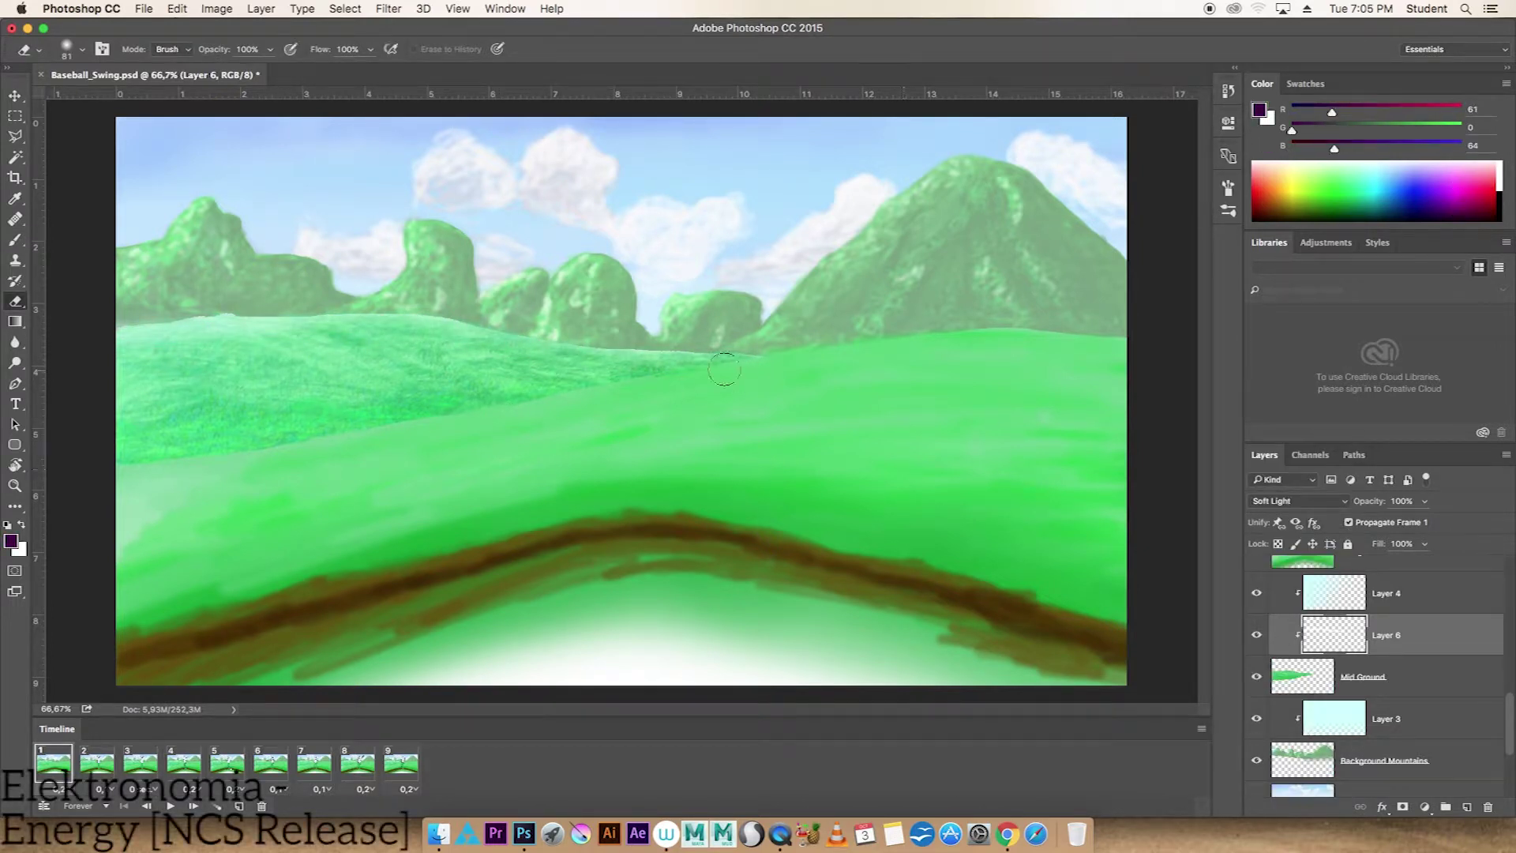
left_click(1414, 191)
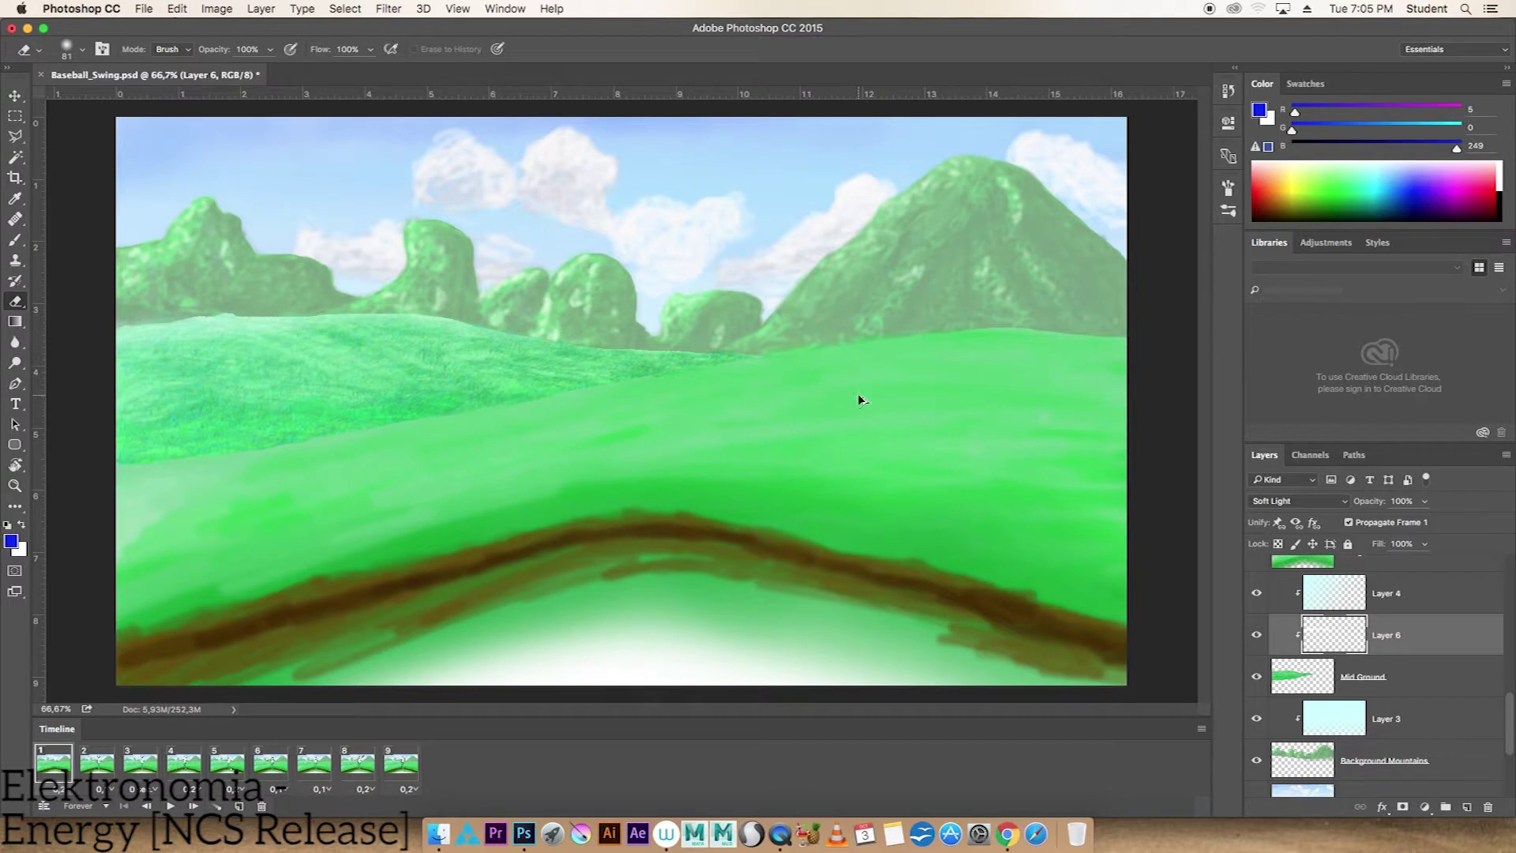
left_click(1298, 500)
left_click(1279, 314)
key("b")
left_click_drag(596, 382, 319, 436)
key("ctrl+z")
Paint bluish-purple shading bands over the grass, set Layer 6 to Soft Light, then hide it
left_click_drag(1457, 148, 1389, 148)
left_click_drag(1295, 112, 1359, 111)
left_click_drag(711, 365, 118, 458)
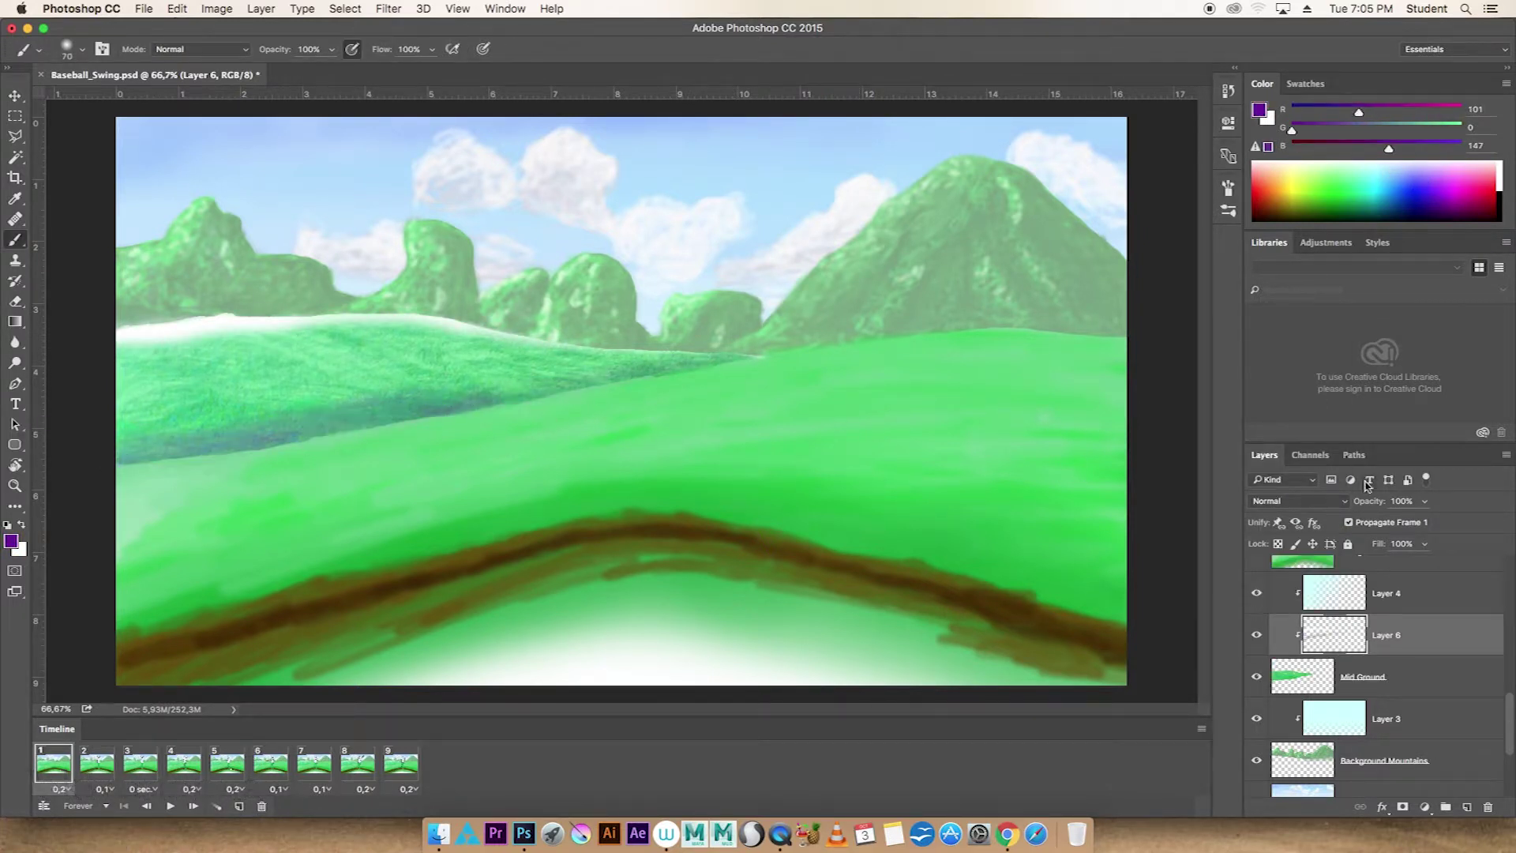
left_click(1299, 500)
left_click(1279, 663)
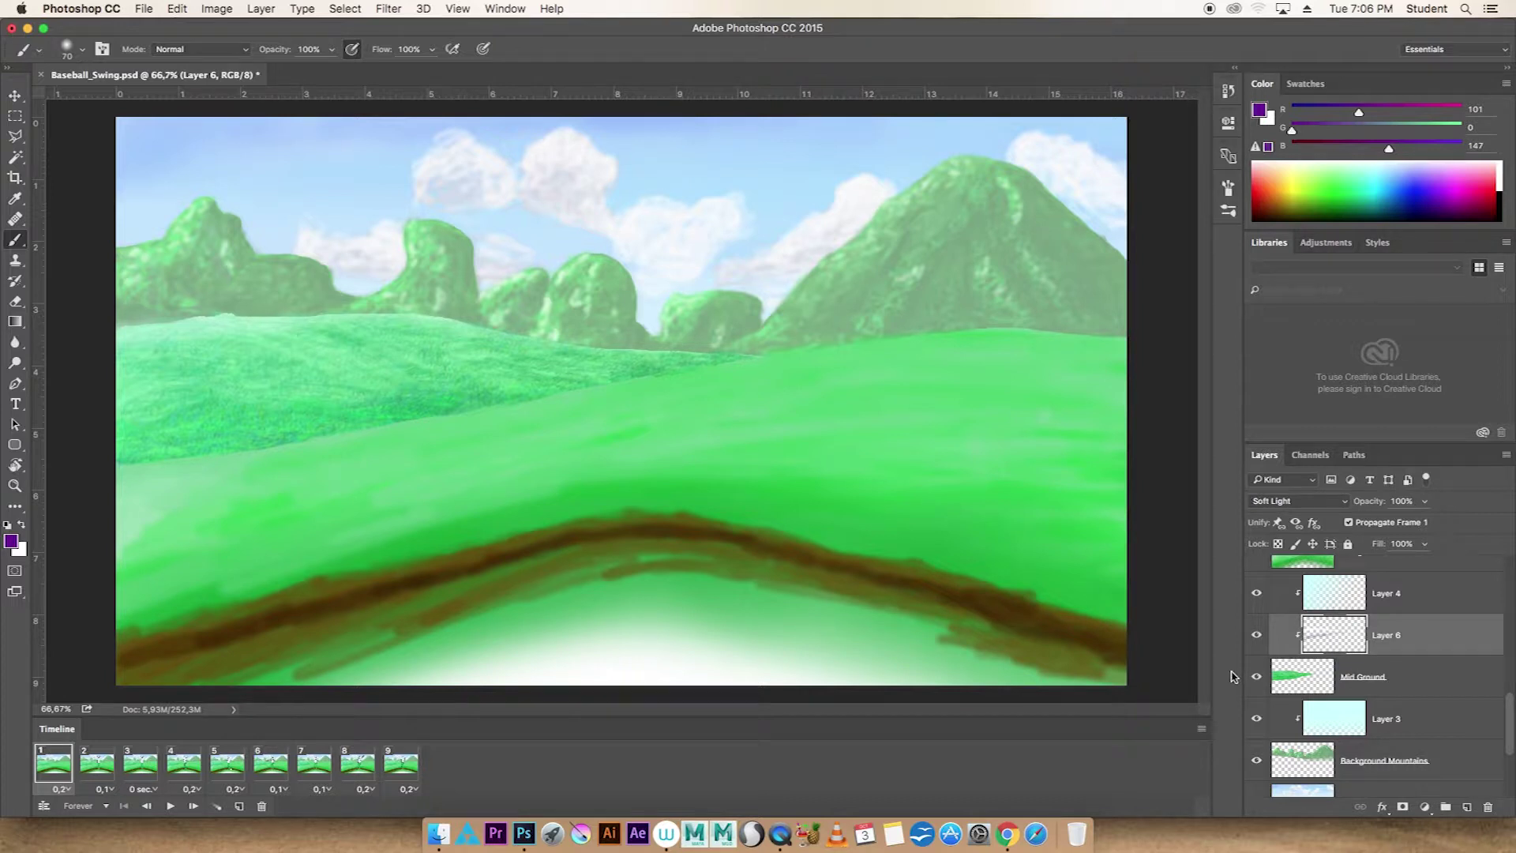
left_click(1256, 635)
Select the Foreground hill layer, pick a green swatch, and choose a smaller textured brush
left_click(1382, 562)
left_click(1306, 83)
left_click(1279, 202)
left_click(936, 369)
key("ctrl+z")
right_click(1053, 419)
Tilt the canvas along the slope, save, and brighten the green near the hill top
key("x")
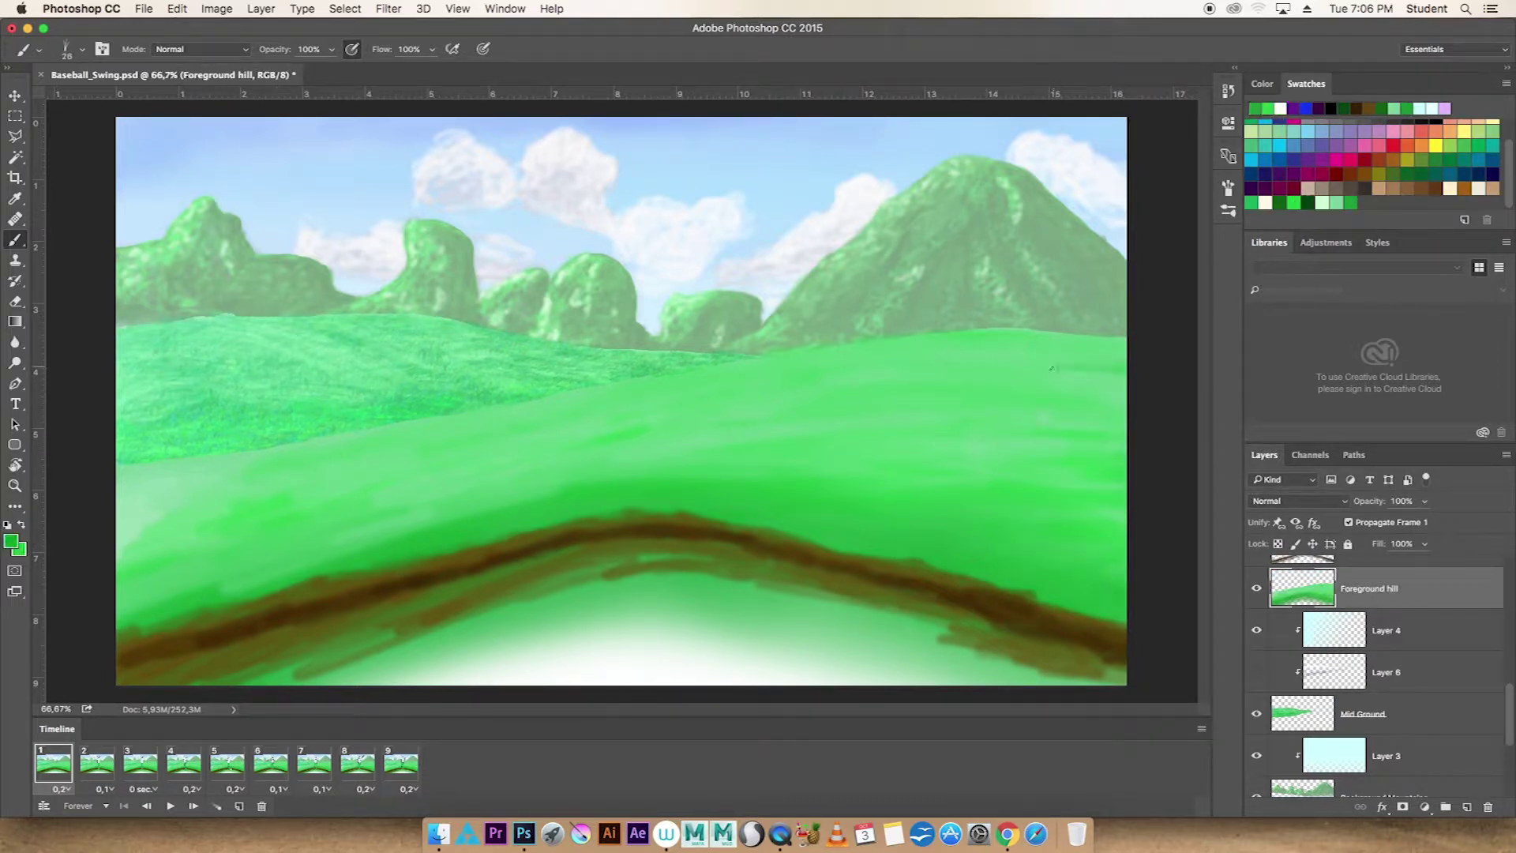
key("r")
left_click_drag(1015, 399, 842, 382)
key("ctrl+s")
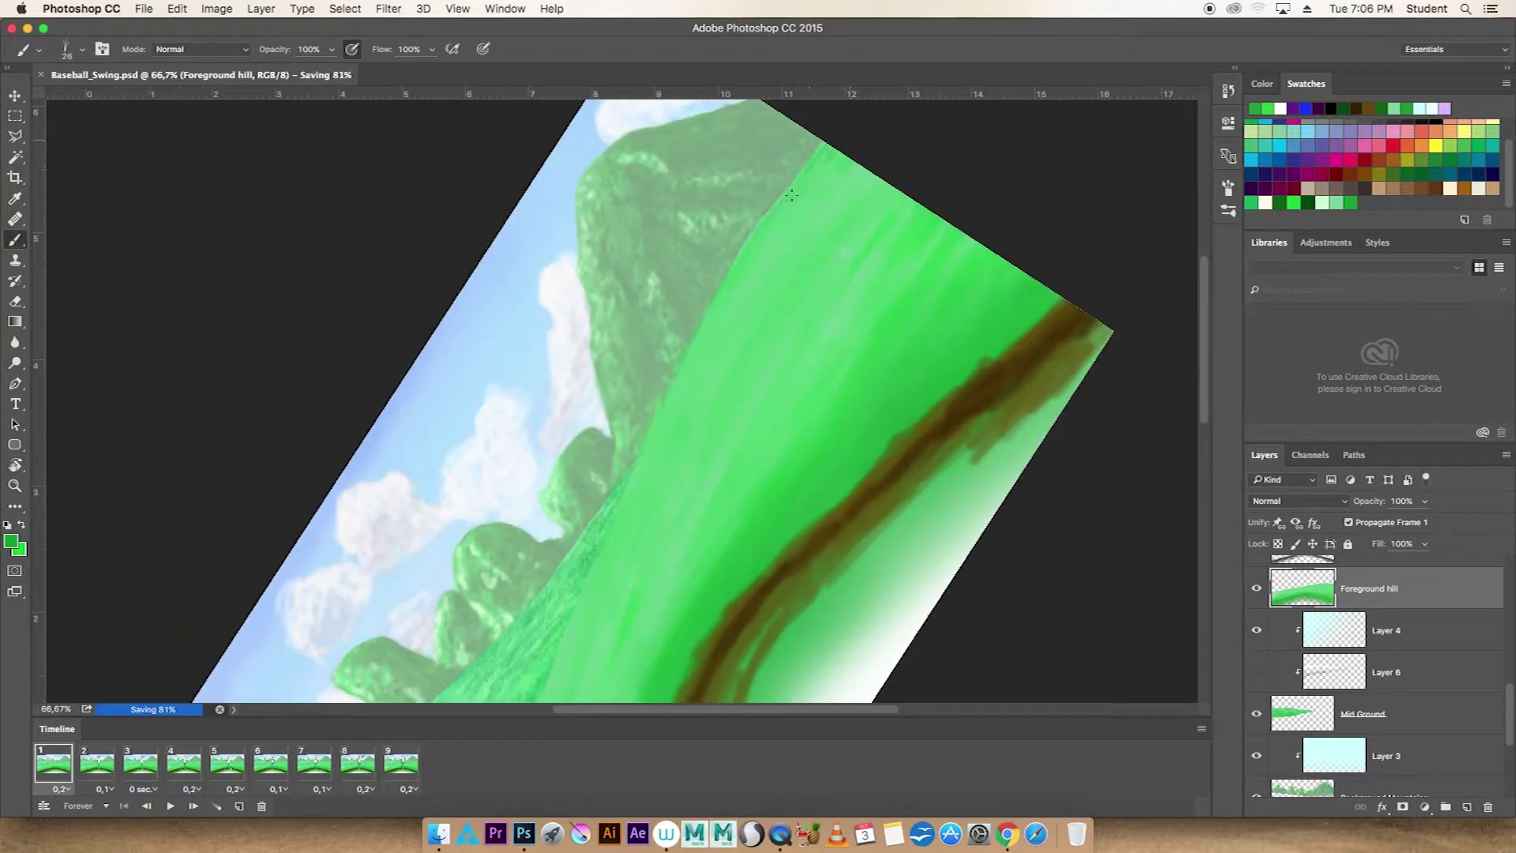
left_click_drag(795, 210, 814, 163)
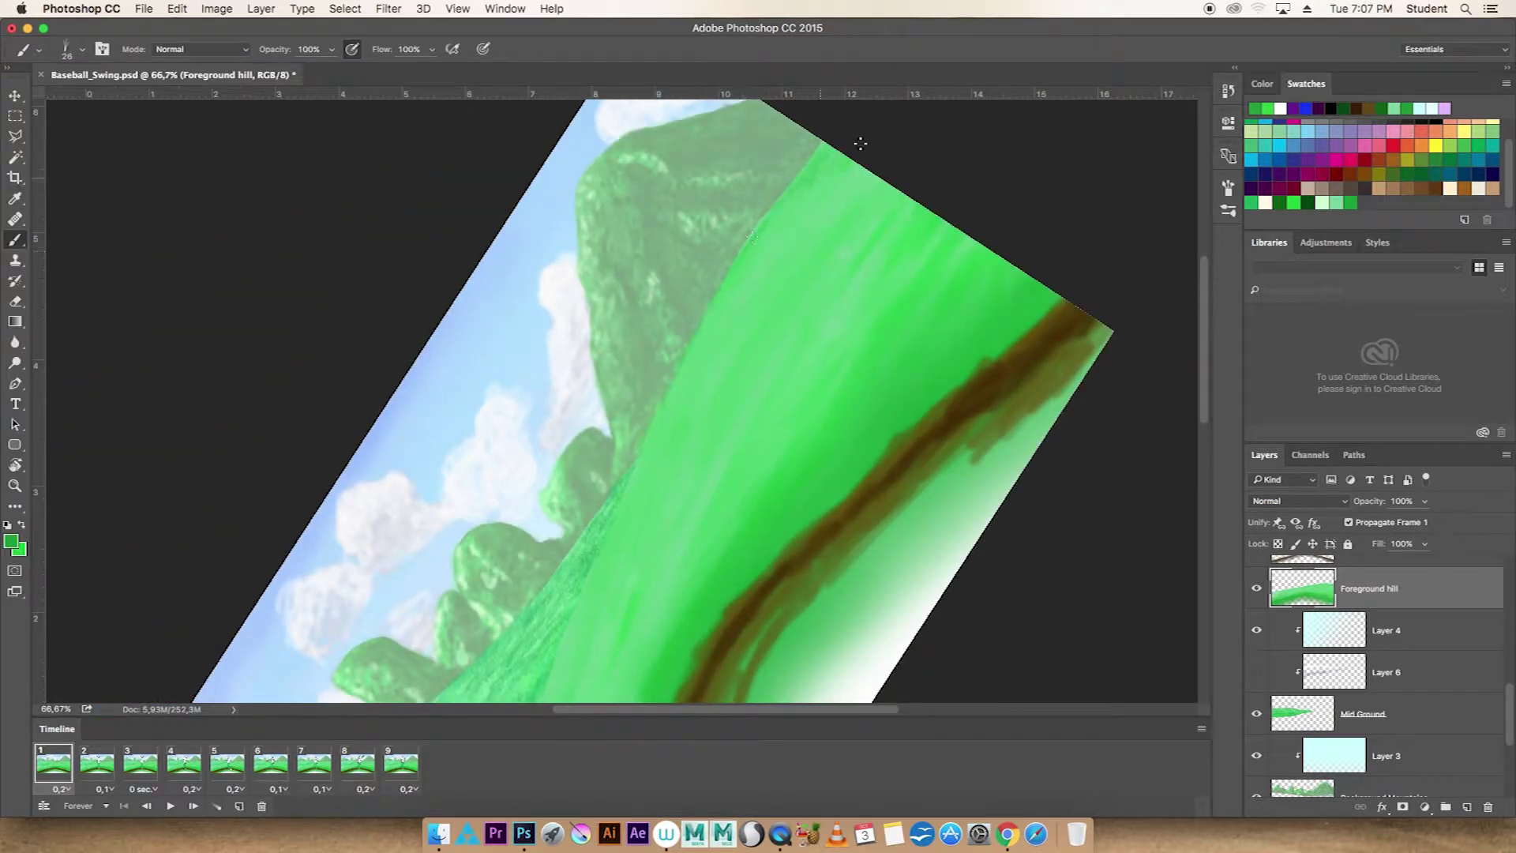
Brush darker green grass strokes down across the foreground hill to its lower edge
left_click_drag(785, 263, 694, 406)
left_click_drag(825, 241, 868, 347)
left_click_drag(965, 262, 829, 335)
left_click_drag(873, 209, 652, 529)
left_click_drag(655, 446, 560, 679)
left_click_drag(644, 537, 585, 643)
left_click_drag(837, 344, 687, 533)
left_click_drag(730, 450, 604, 651)
left_click_drag(655, 553, 592, 653)
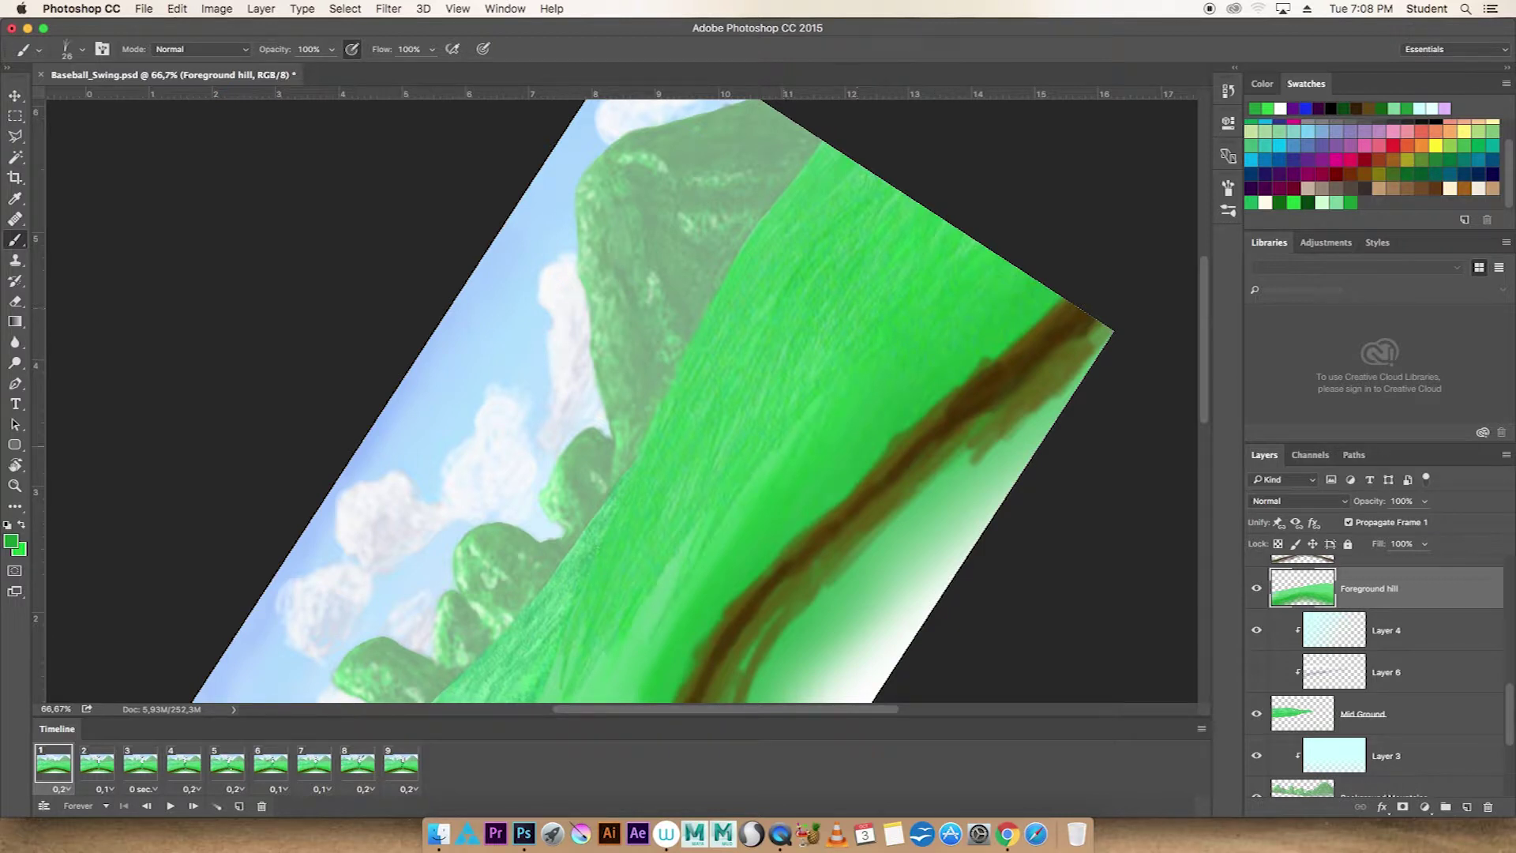
left_click_drag(651, 608, 601, 695)
left_click_drag(559, 658, 554, 698)
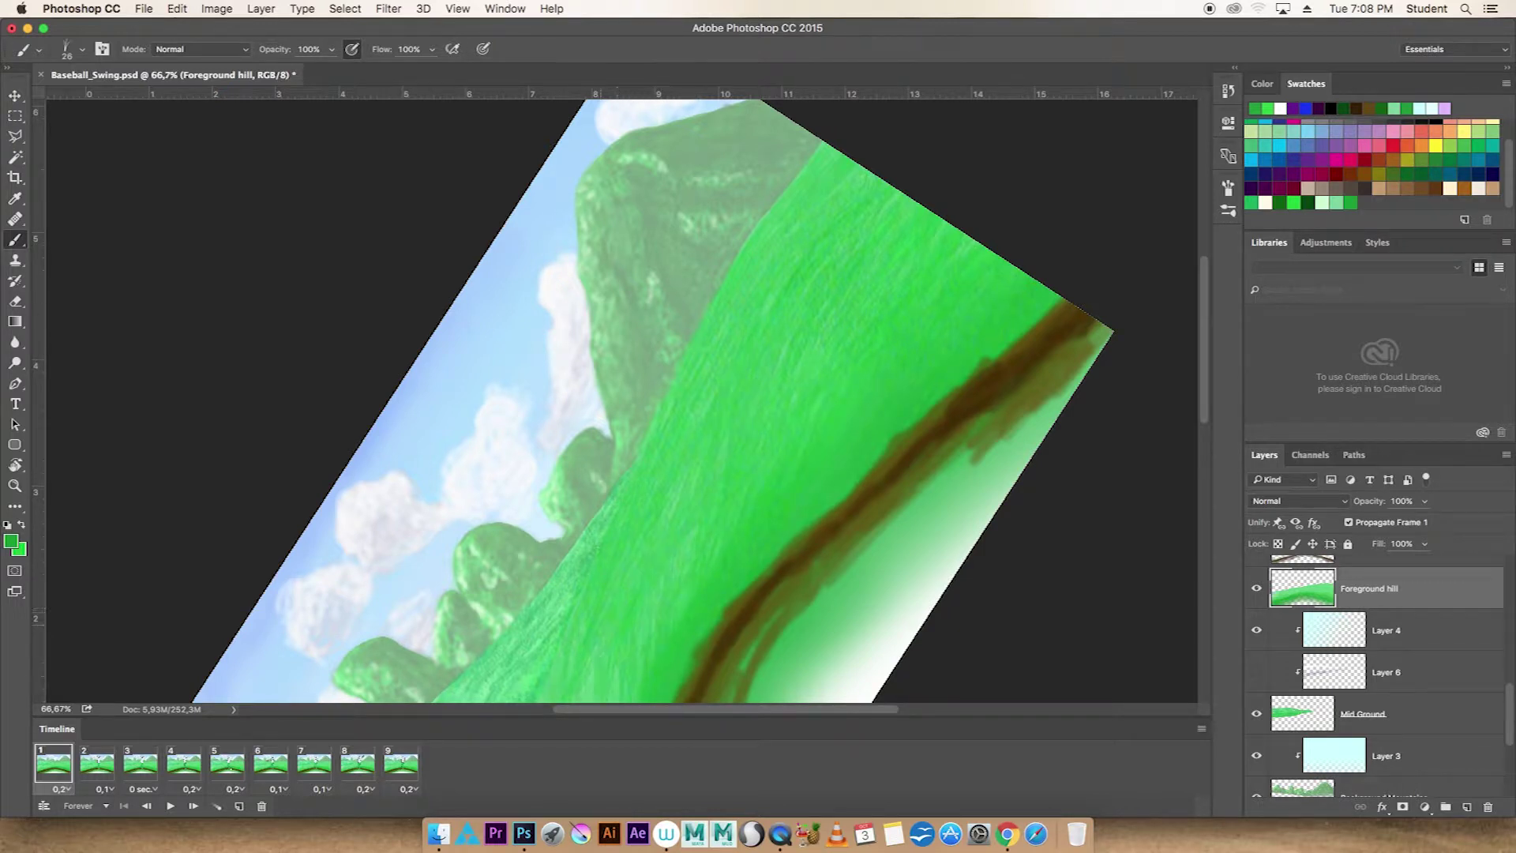
Tilt the view more steeply and add more darker green grass strokes
left_click_drag(621, 400, 553, 442)
left_click_drag(695, 285, 632, 414)
left_click_drag(715, 339, 663, 453)
left_click_drag(624, 565, 564, 671)
left_click_drag(620, 431, 564, 656)
left_click_drag(612, 505, 552, 659)
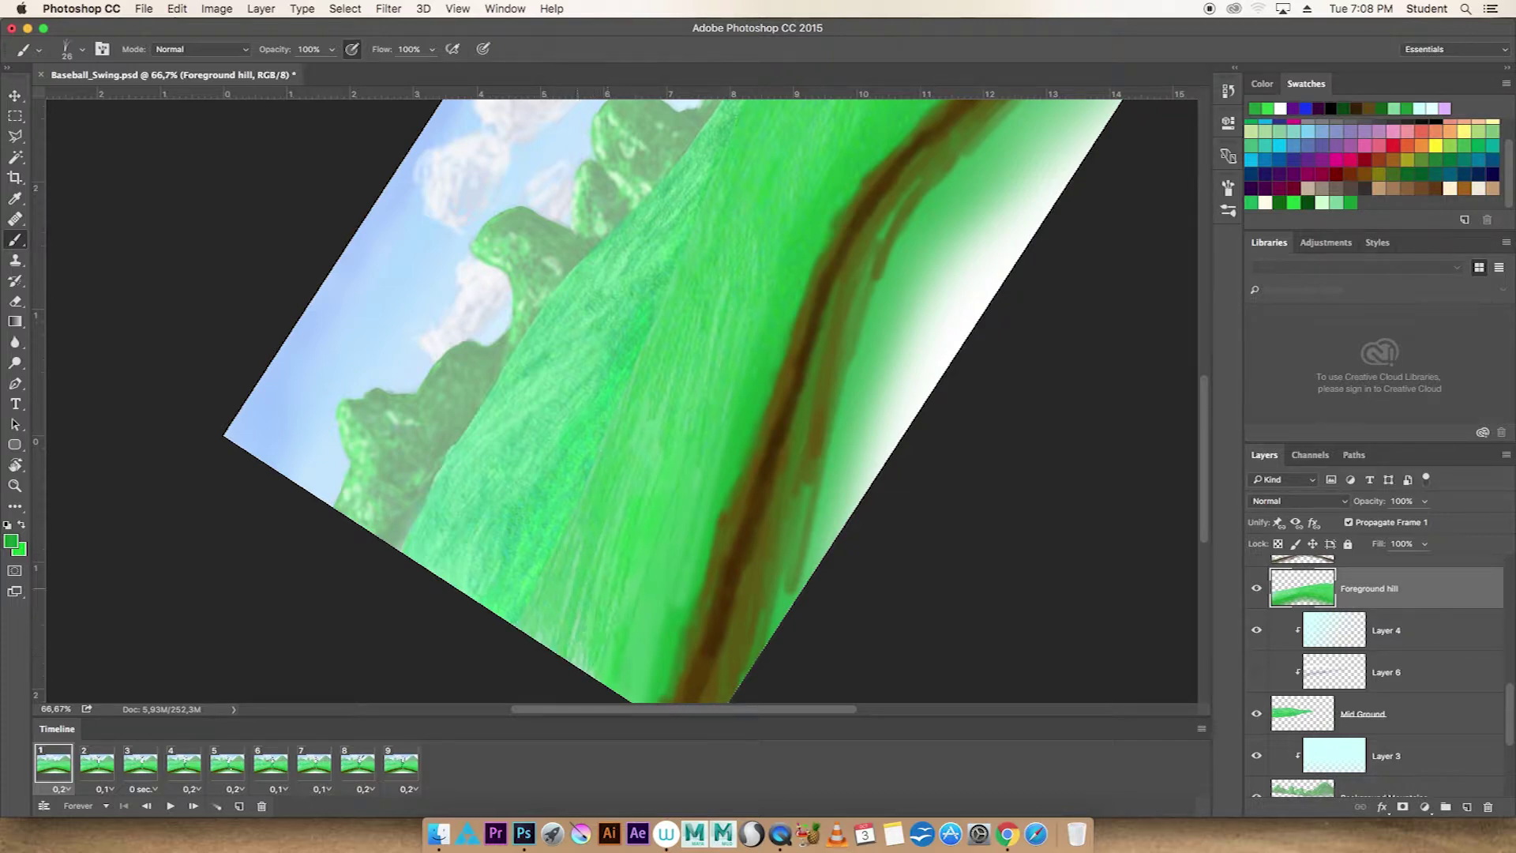
Level the canvas view, try extra dark green strokes, then undo them
key("r")
left_click_drag(987, 298, 761, 474)
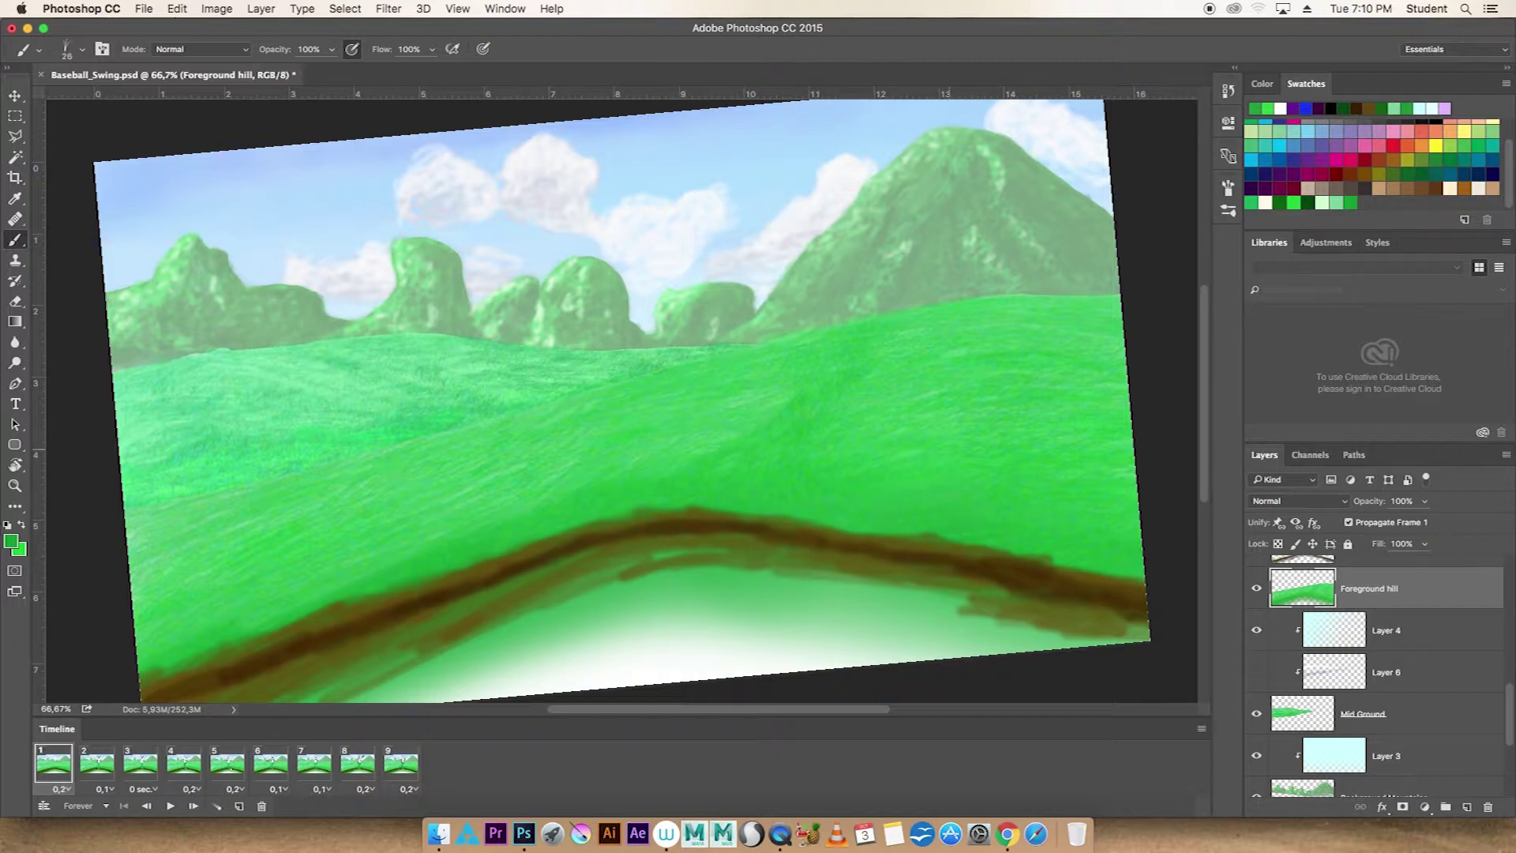
left_click(843, 387)
left_click_drag(987, 364, 798, 355)
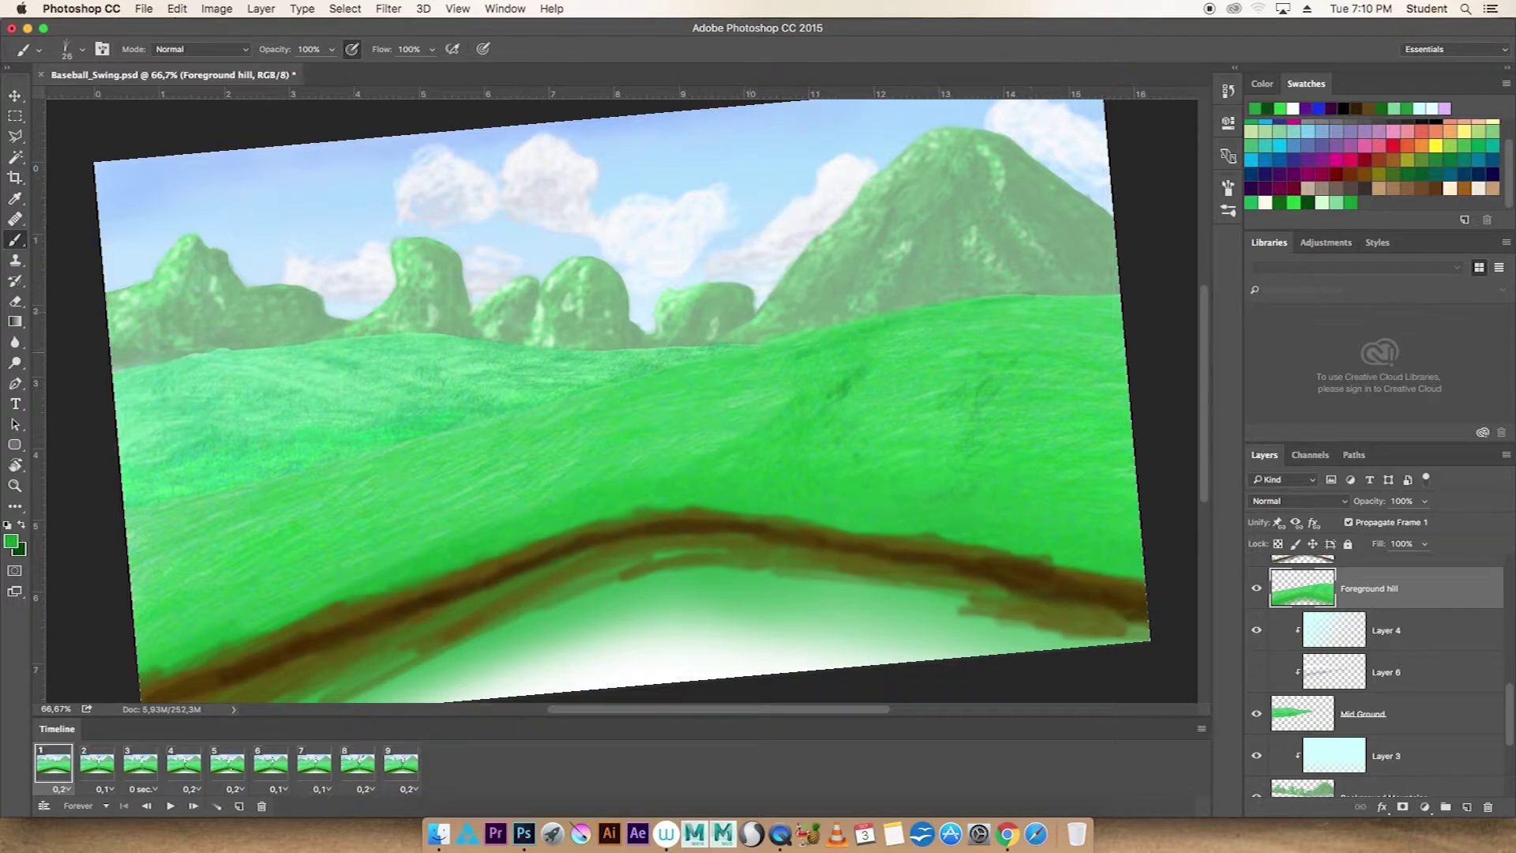
mouse_move(916, 336)
left_mouse_down()
mouse_move(1042, 304)
mouse_move(1074, 347)
mouse_move(1018, 419)
left_mouse_up()
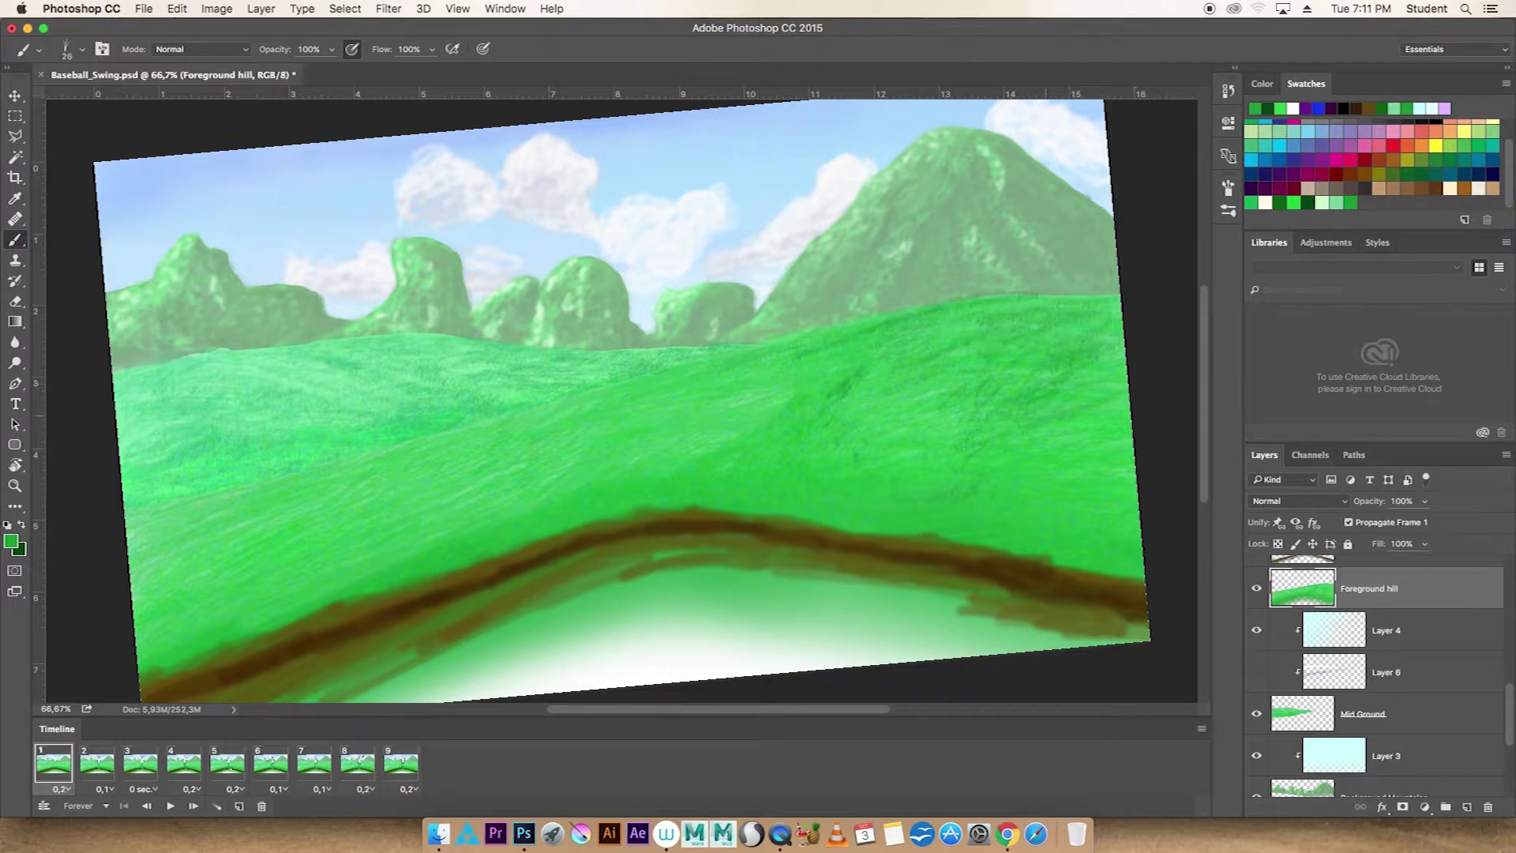
key("ctrl+z")
key("ctrl+alt+z")
key("ctrl+alt+z")
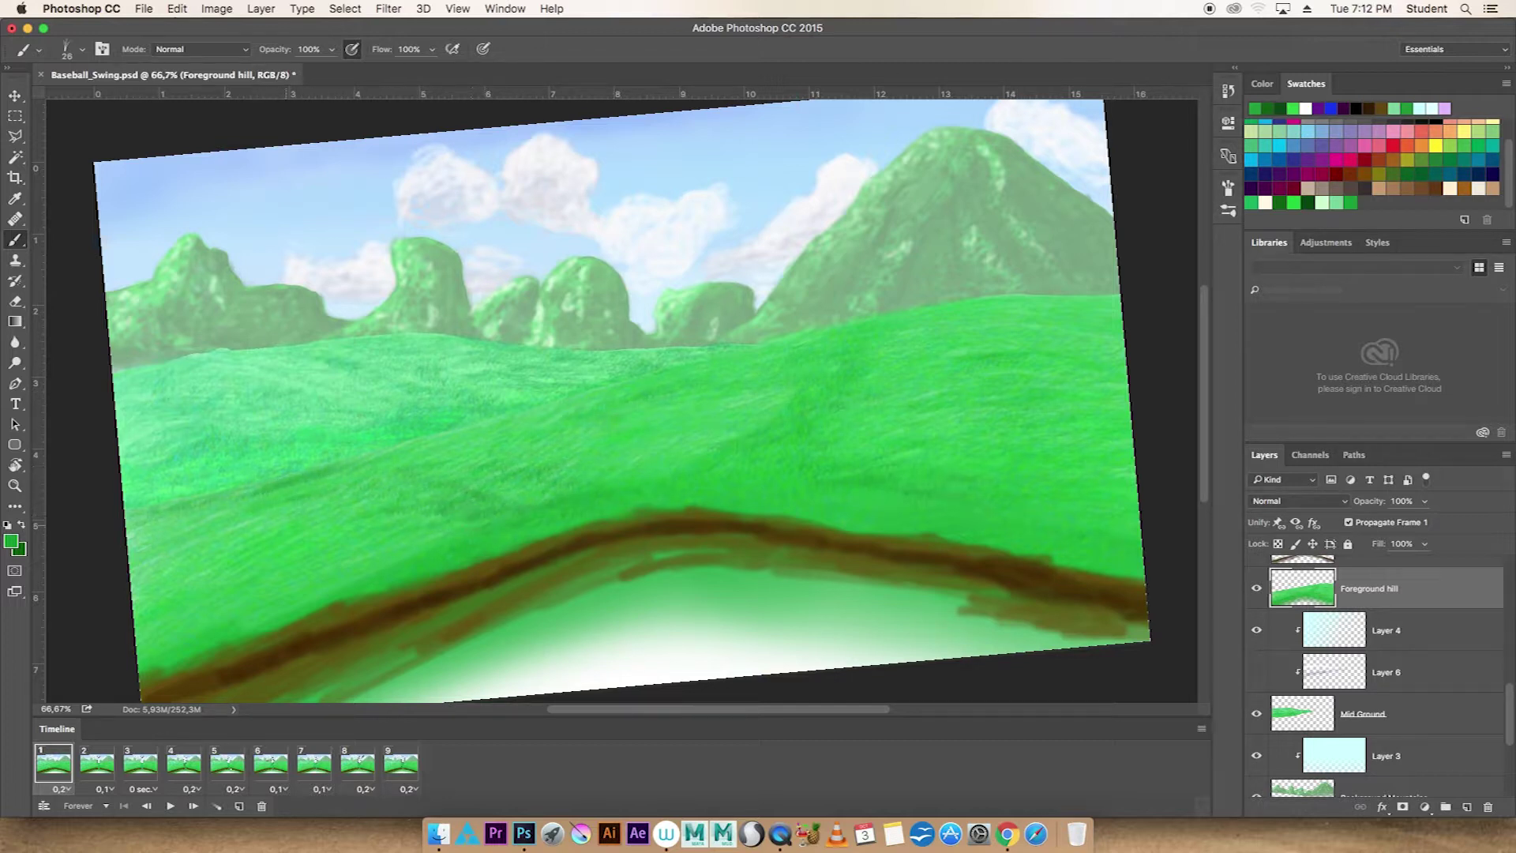
Hide and delete the brown dirt strip Layer 5
scroll(1378, 632, "up", 1)
left_click(1256, 579)
left_click(1327, 583)
key("Delete")
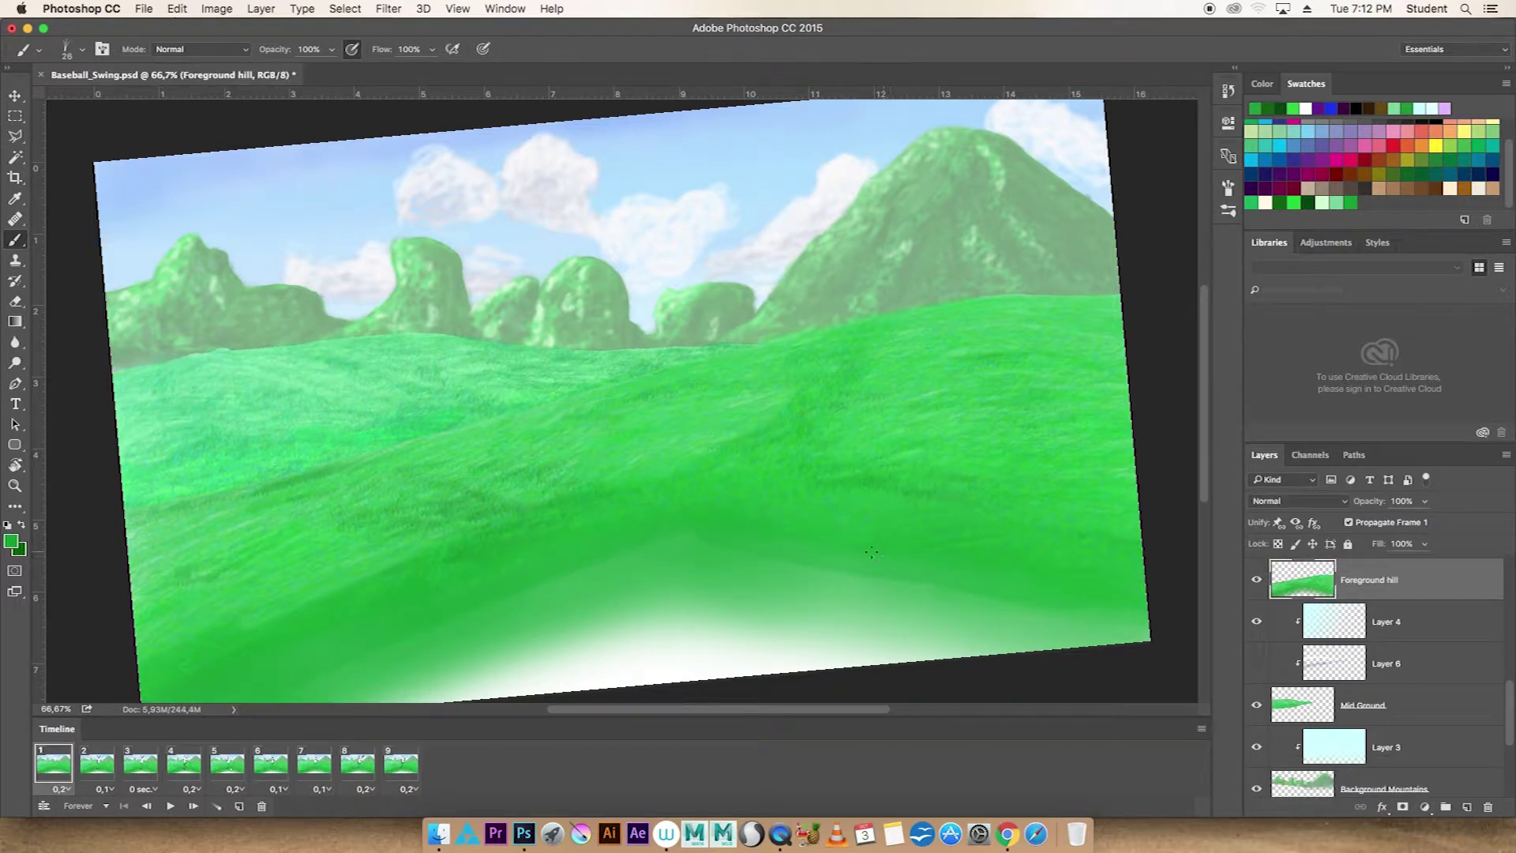
Swap colours, enlarge the brush to 43, and apply a Hue/Saturation adjustment to the foreground green
key("x")
key("x")
right_click(884, 436)
left_click_drag(931, 456, 959, 456)
key("Return")
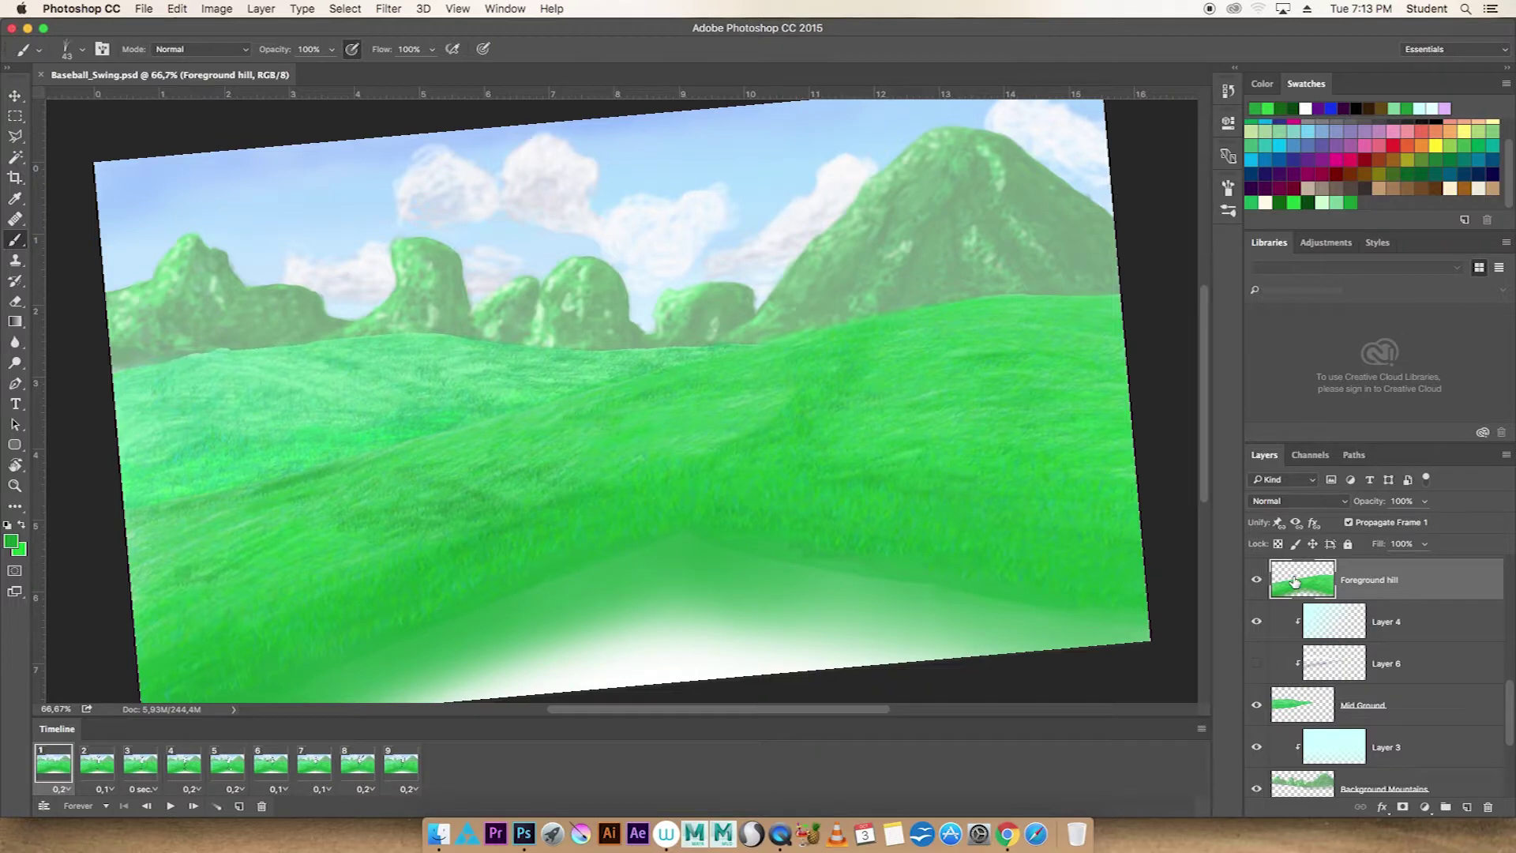
key("ctrl+u")
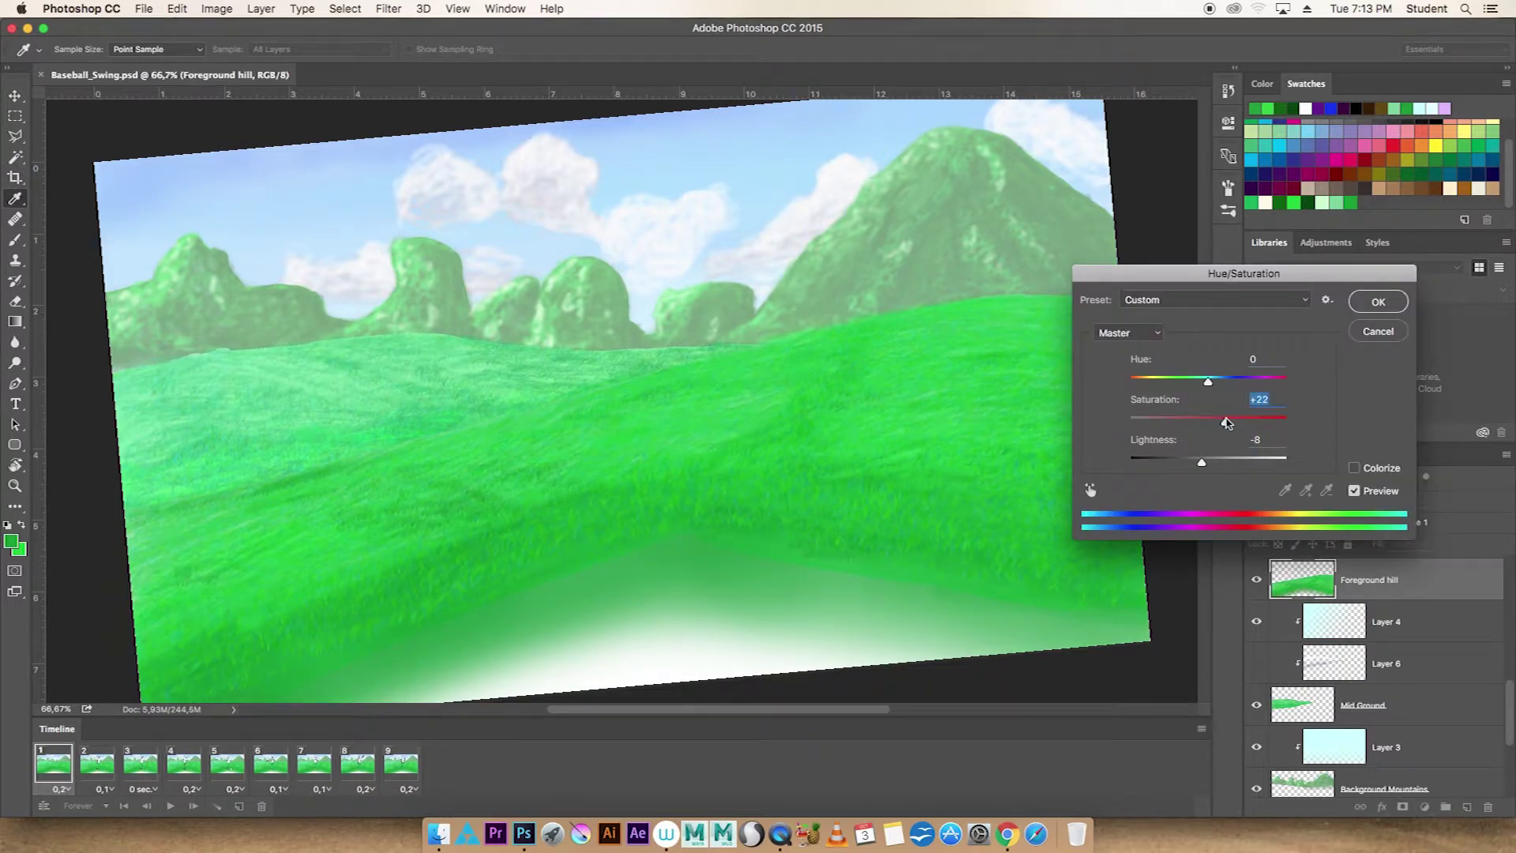
key("Return")
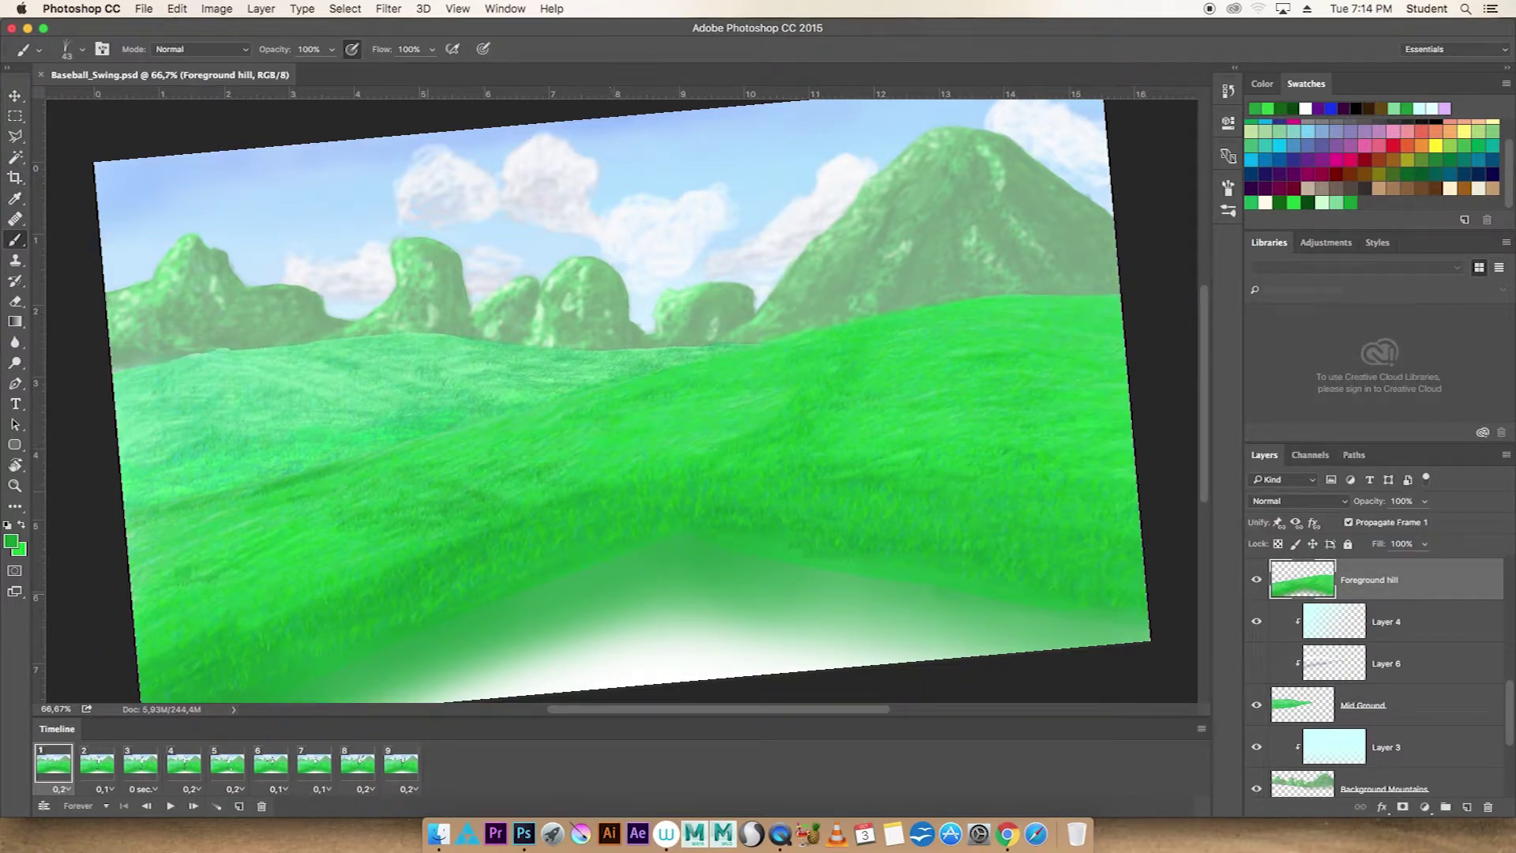
Shift the Mid Ground hill's hue to -22 and lightness to +17
left_click(1374, 705)
key("ctrl+u")
left_click_drag(1208, 381, 1191, 381)
left_click_drag(1208, 457, 1223, 461)
key("Return")
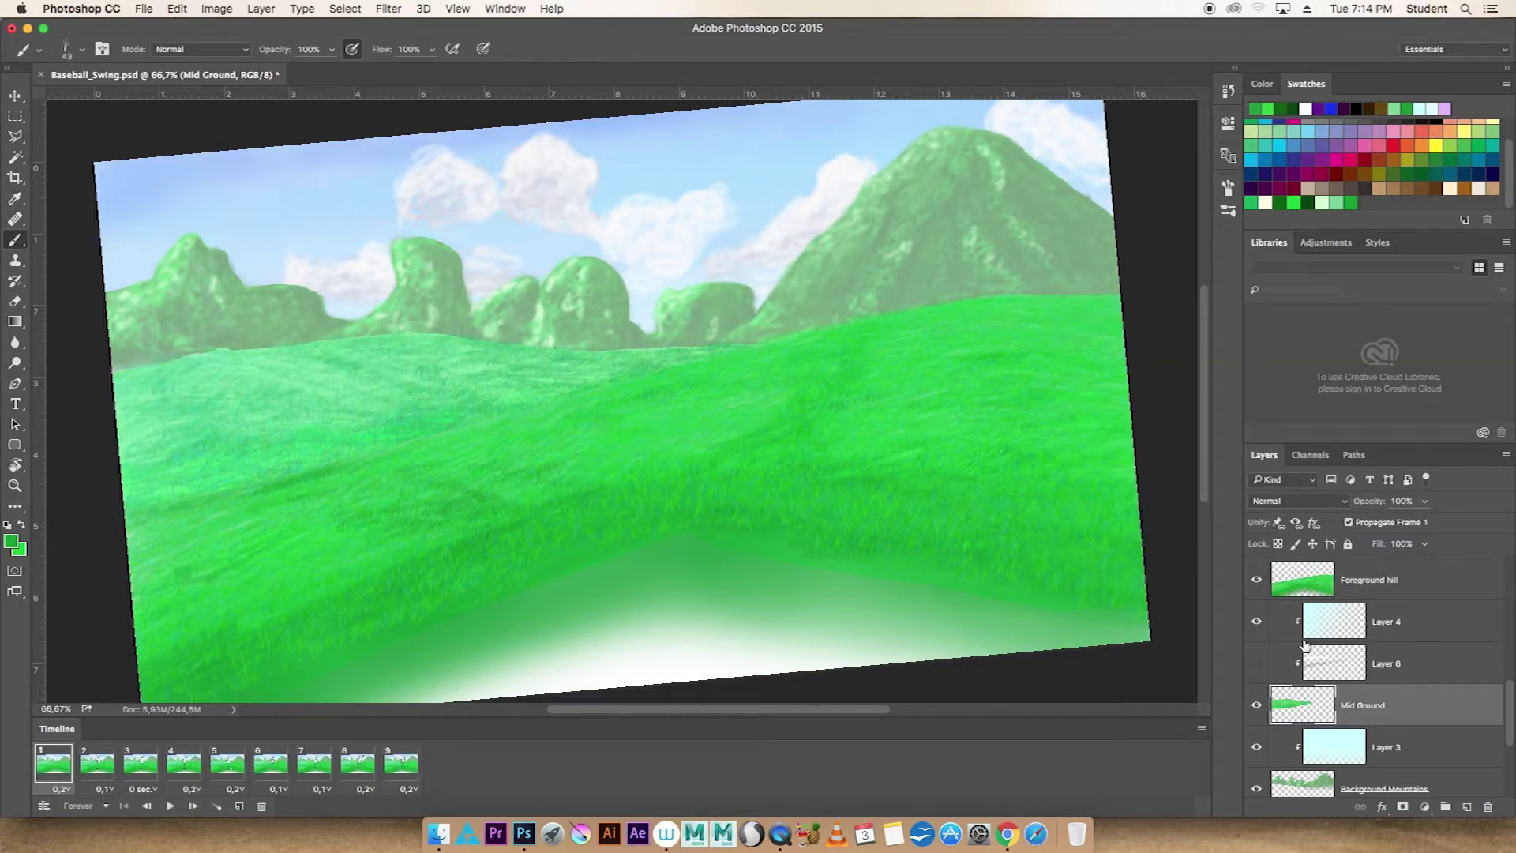
Reset the canvas rotation and paste the rough sketch over the scene for Free Transform
double_click(1302, 704)
key("Escape")
left_click(1302, 687, "ctrl")
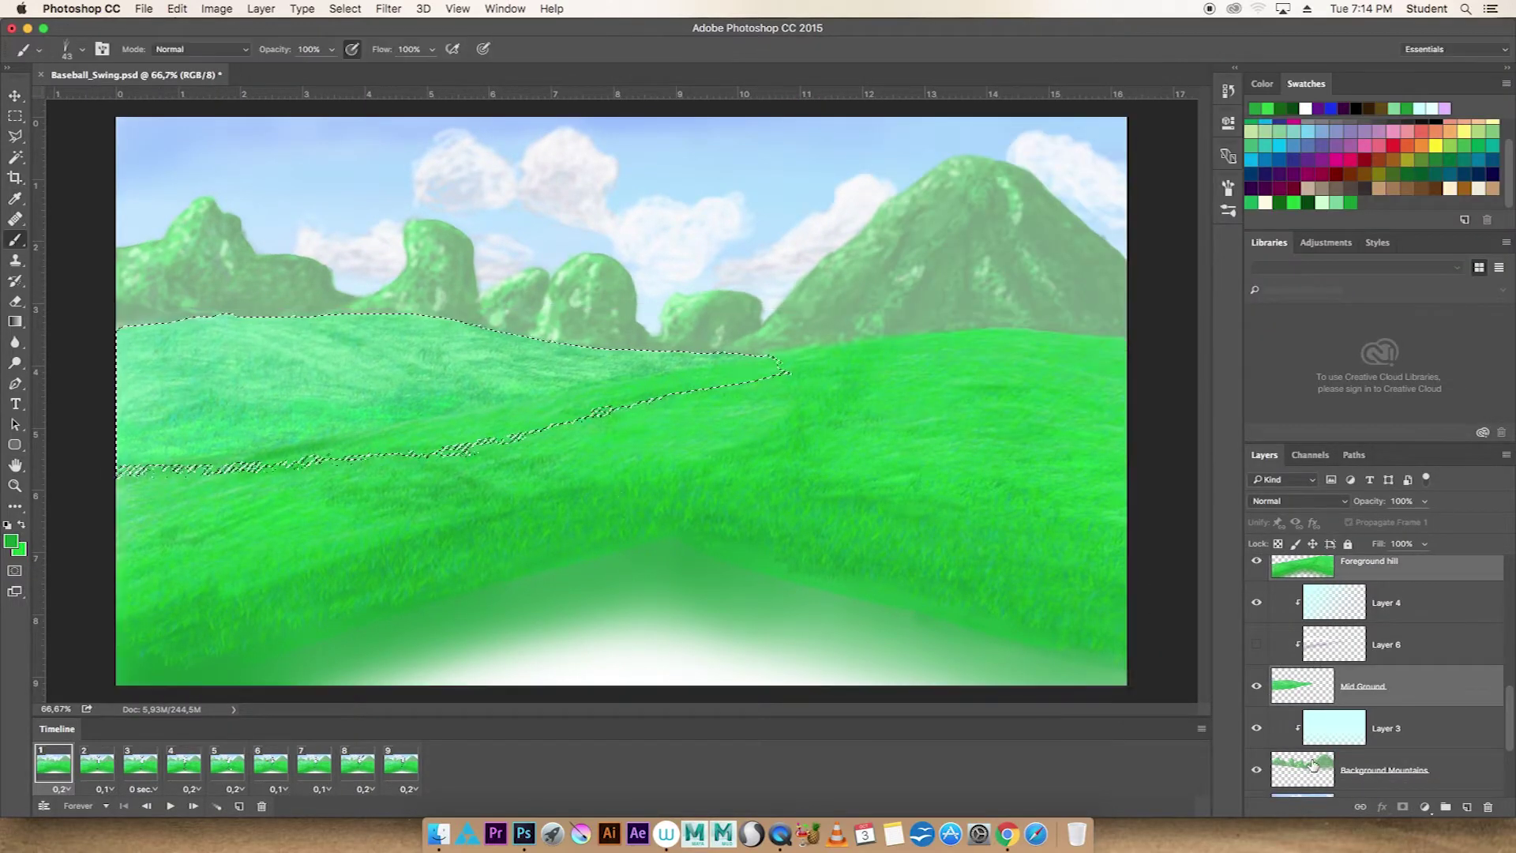
left_click(1312, 764, "ctrl")
key("ctrl+t")
key("Return")
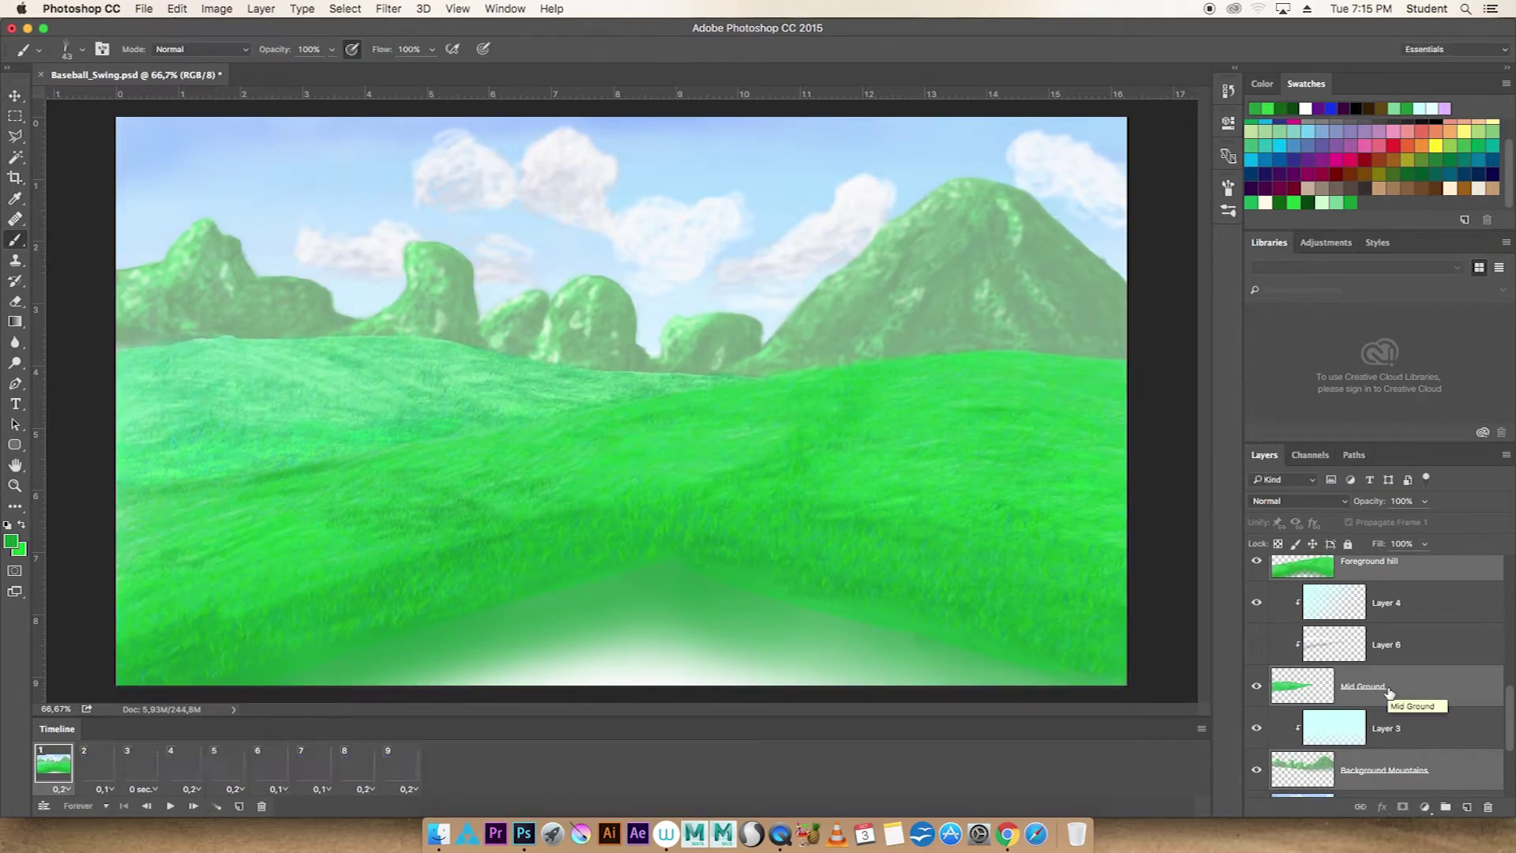
key("ctrl+z")
key("ctrl+t")
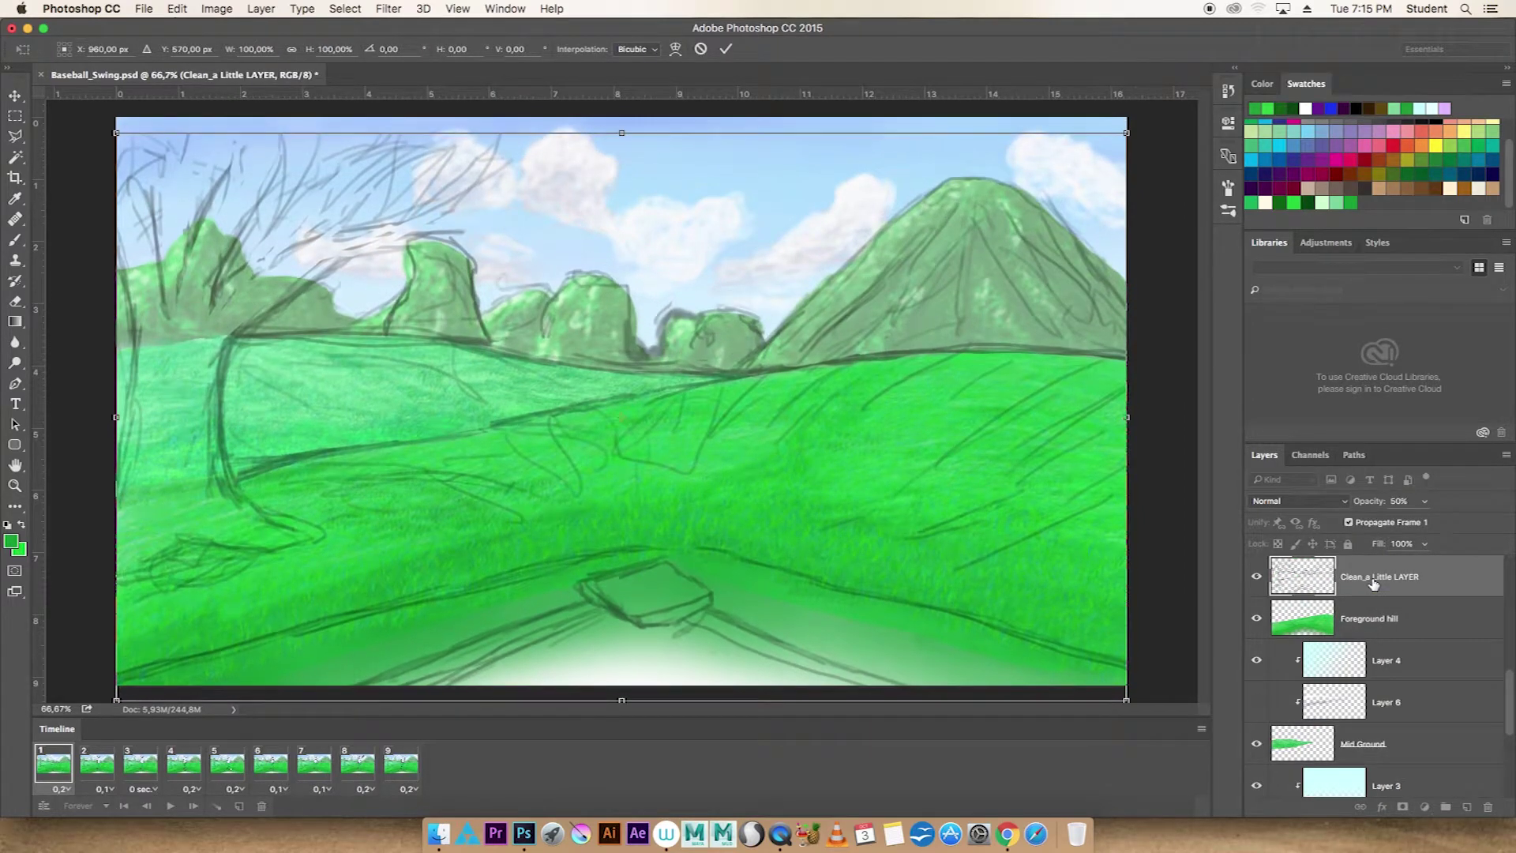
Commit the sketch placement and add a new layer named Baseball_Picth
key("Return")
key("b")
left_click(1368, 618)
key("ctrl+shift+alt+n")
double_click(1354, 618)
type("Base")
type("th")
key("Return")
Pick dark brown, save it as a swatch, and choose a soft round brush
left_click(1434, 188)
left_click(1465, 220)
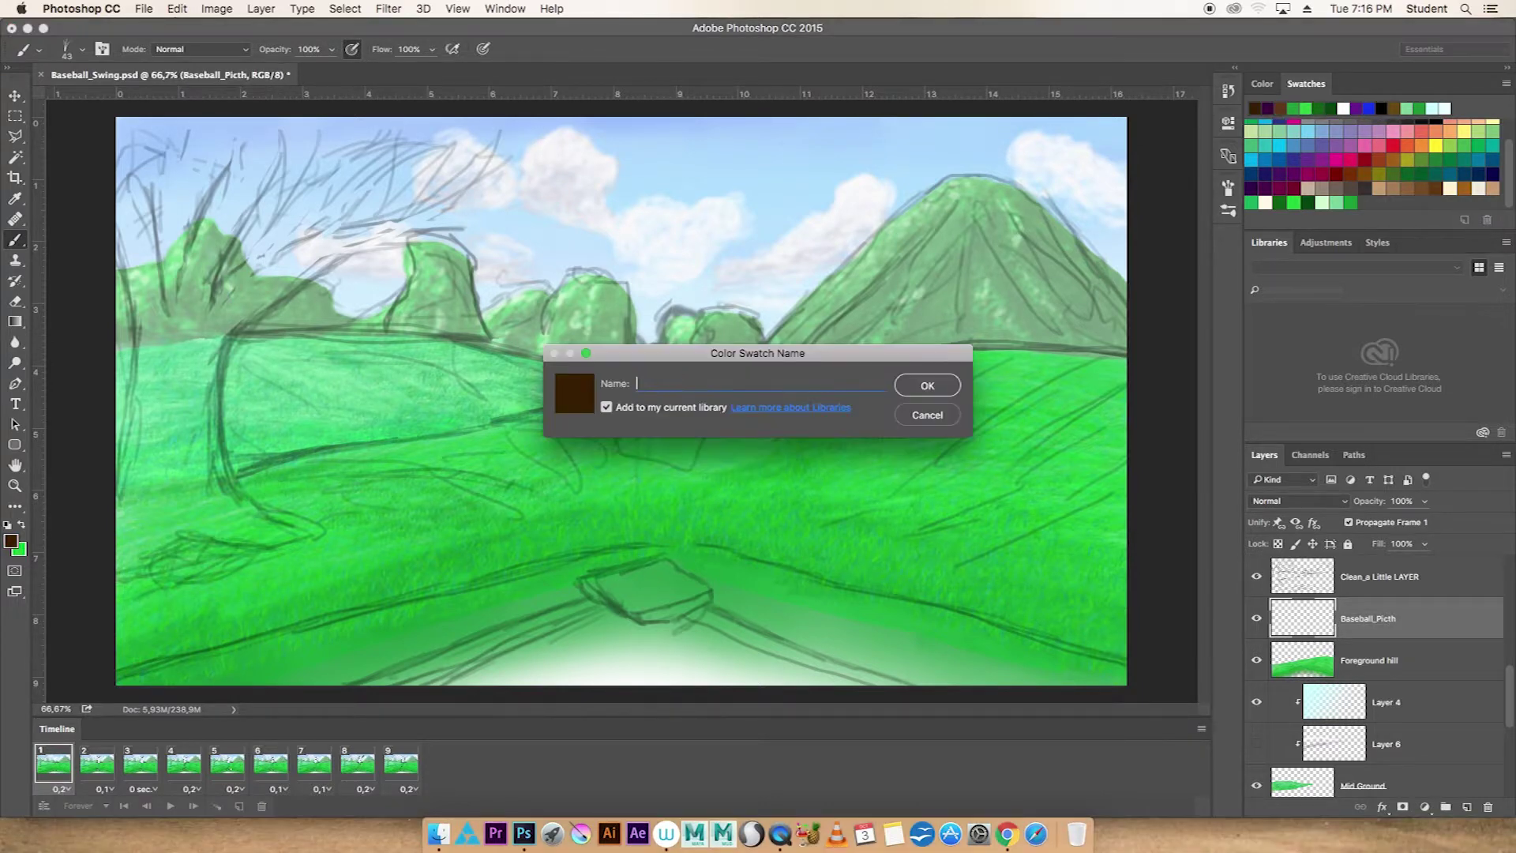
key("Return")
right_click(553, 493)
double_click(644, 632)
Paint the dark brown dirt mound across the lower canvas, evening its top edge
mouse_move(377, 644)
left_mouse_down()
mouse_move(399, 674)
mouse_move(628, 623)
left_mouse_up()
mouse_move(119, 681)
left_mouse_down()
mouse_move(608, 556)
mouse_move(711, 549)
mouse_move(1125, 647)
left_mouse_up()
mouse_move(788, 631)
left_mouse_down()
mouse_move(277, 667)
mouse_move(474, 608)
mouse_move(490, 619)
left_mouse_up()
mouse_move(616, 582)
left_mouse_down()
mouse_move(835, 606)
mouse_move(524, 660)
mouse_move(674, 608)
mouse_move(721, 611)
mouse_move(916, 681)
mouse_move(525, 643)
left_mouse_up()
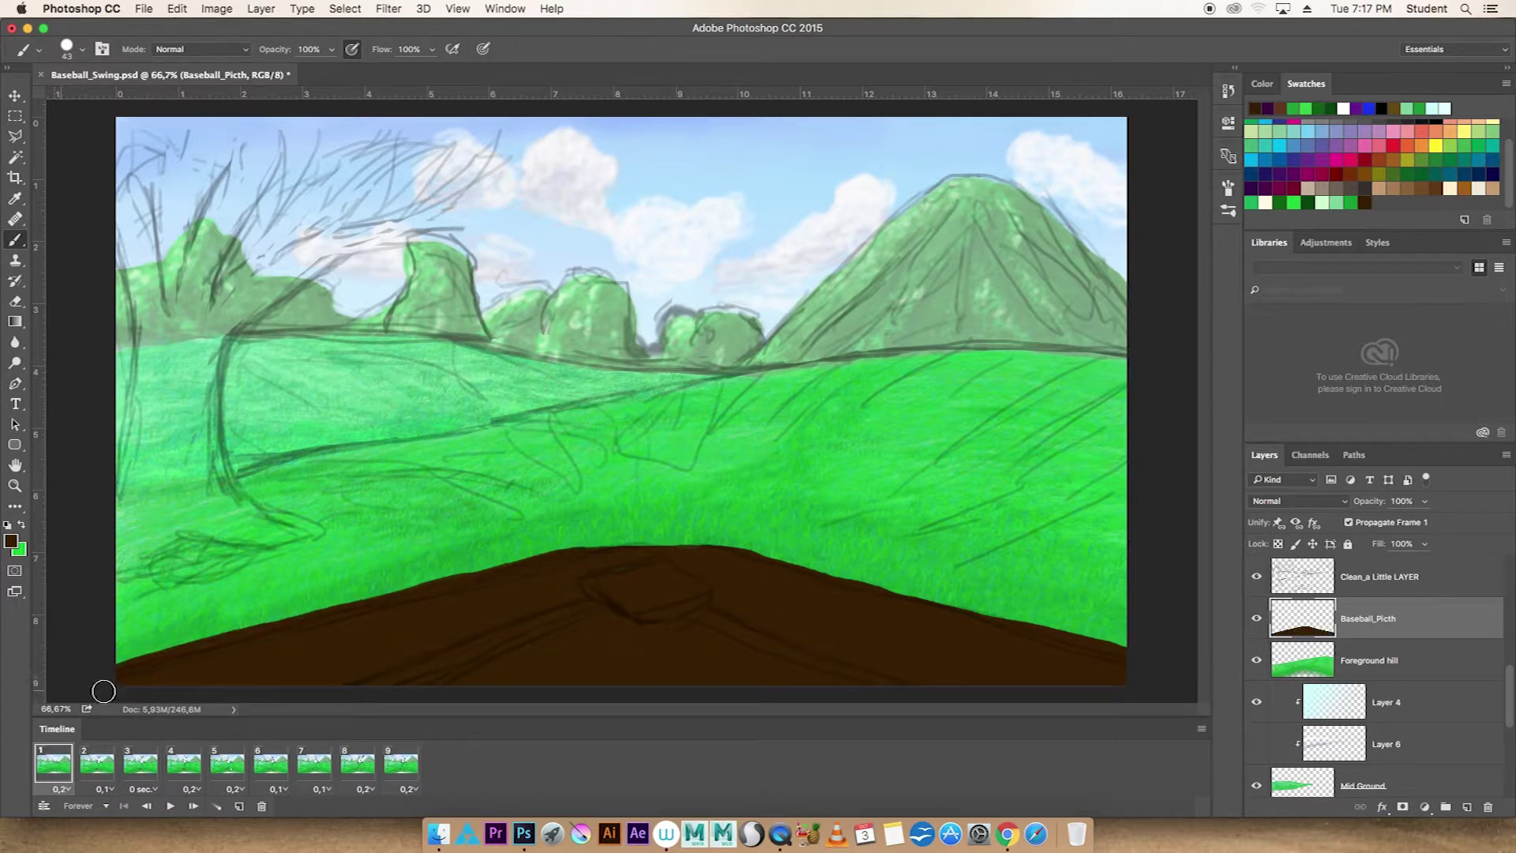
left_click_drag(714, 558, 497, 553)
left_click_drag(629, 553, 769, 586)
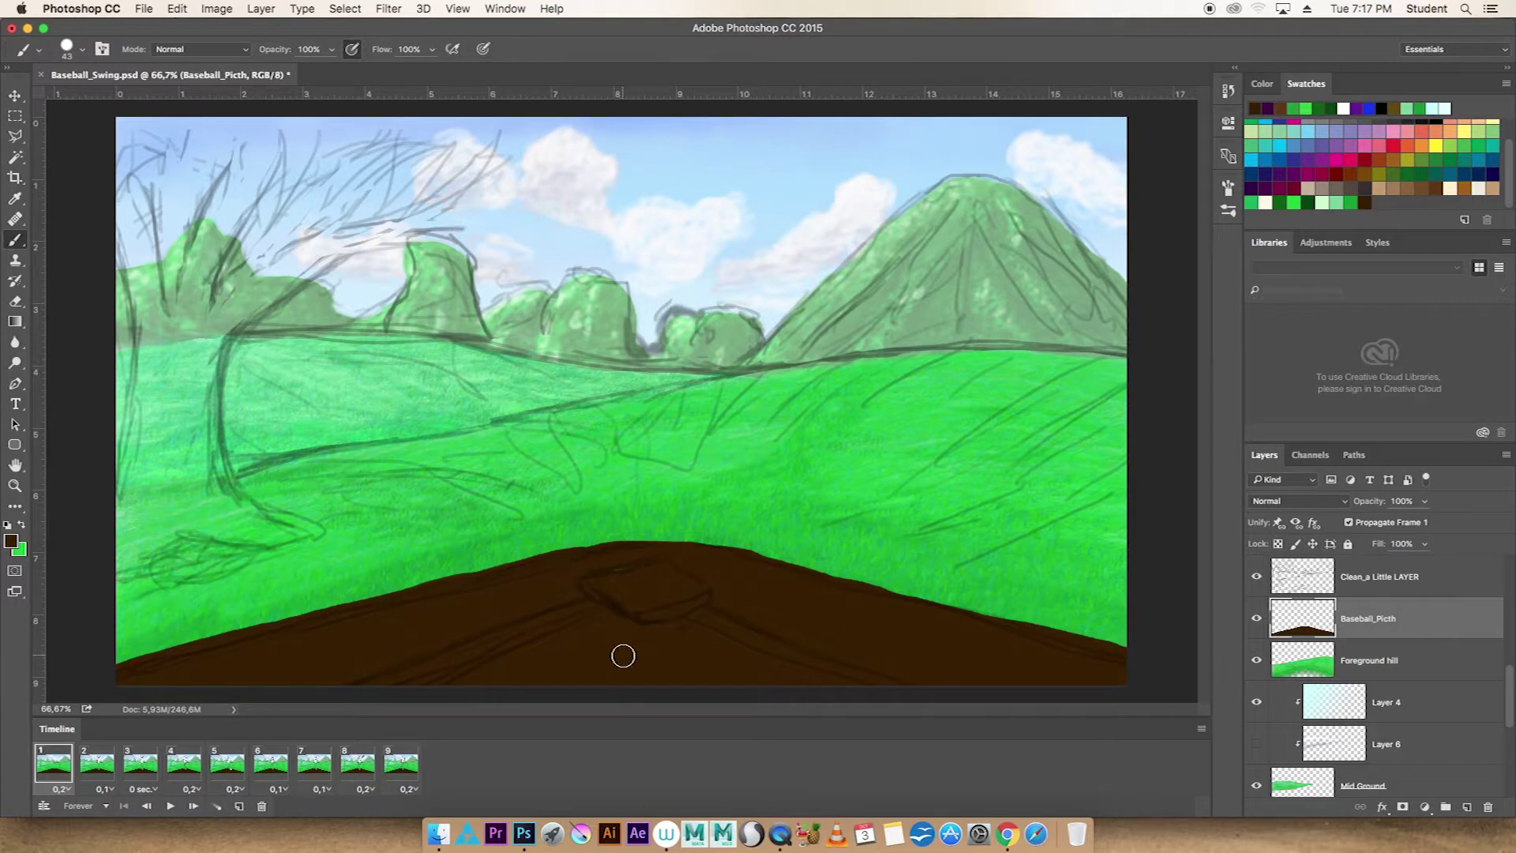
Set the brush to 23 px and lighten the mound with reddish-brown strokes
key("F6")
right_click(576, 578)
key("bracketleft")
key("bracketleft")
key("Escape")
mouse_move(431, 635)
left_mouse_down()
mouse_move(126, 671)
mouse_move(514, 577)
mouse_move(471, 632)
mouse_move(868, 667)
mouse_move(632, 584)
mouse_move(1037, 645)
mouse_move(717, 564)
left_mouse_up()
Save the reddish brown swatch, shade the mound's lower corners darker, and add empty Layer 7
left_click(1305, 83)
left_click(1413, 204)
key("Return")
left_click(1364, 202)
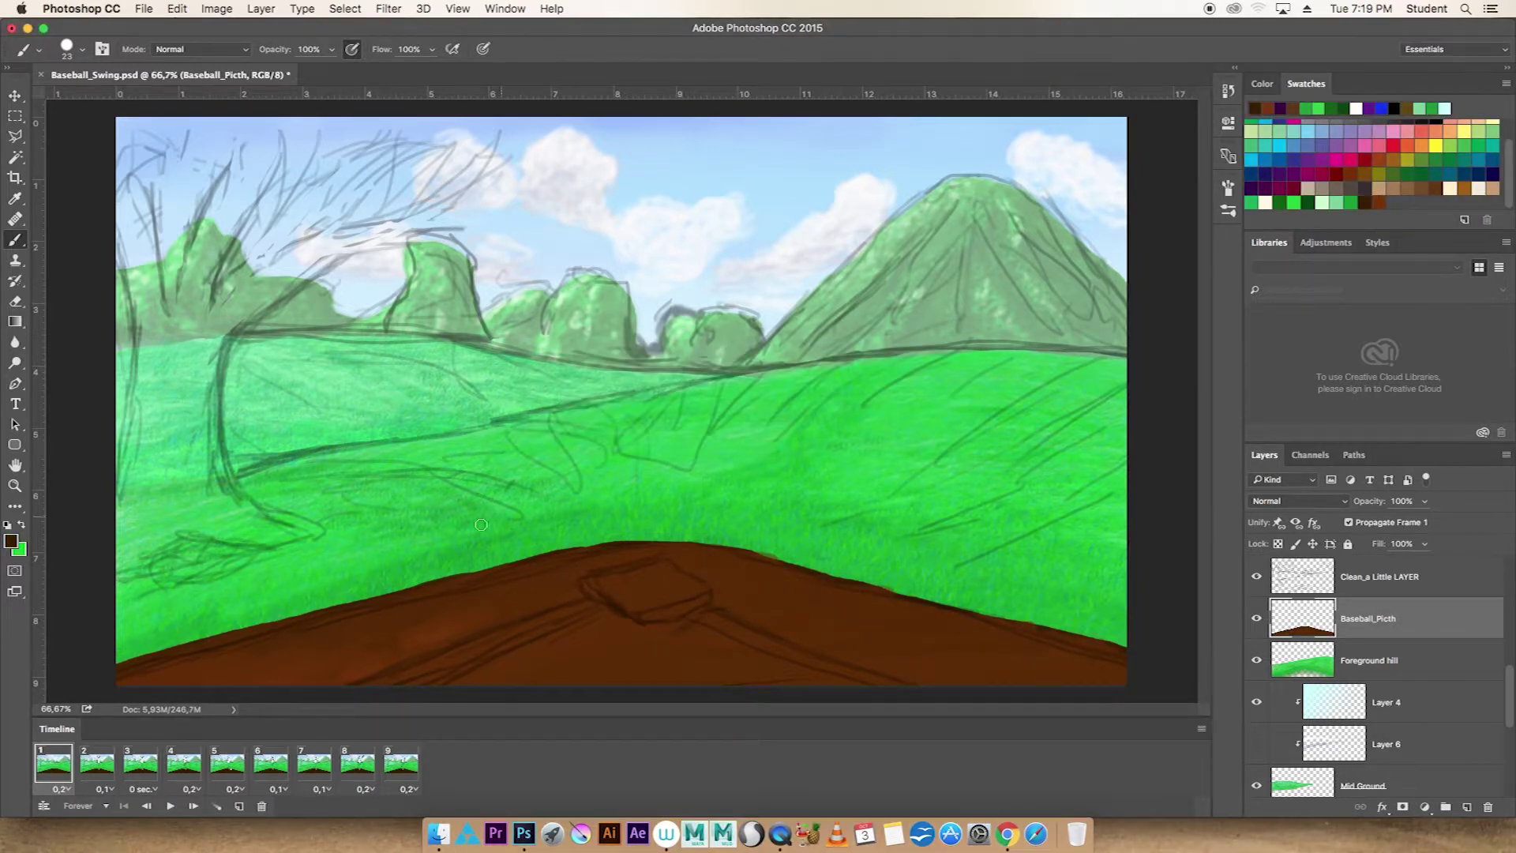
left_click_drag(876, 681, 812, 655)
left_click_drag(455, 648, 447, 656)
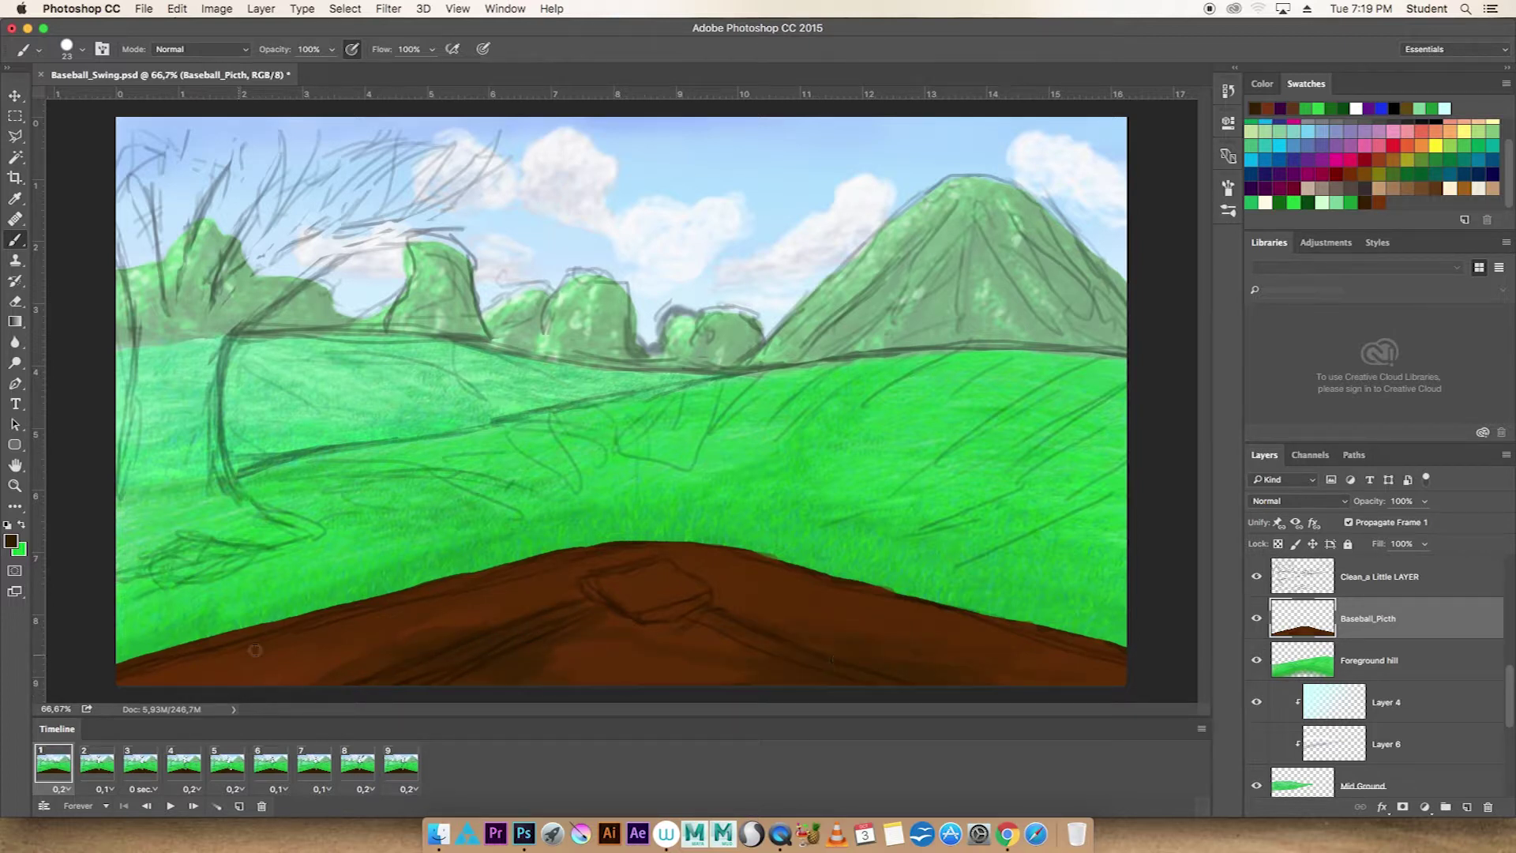
left_click(645, 674, "alt")
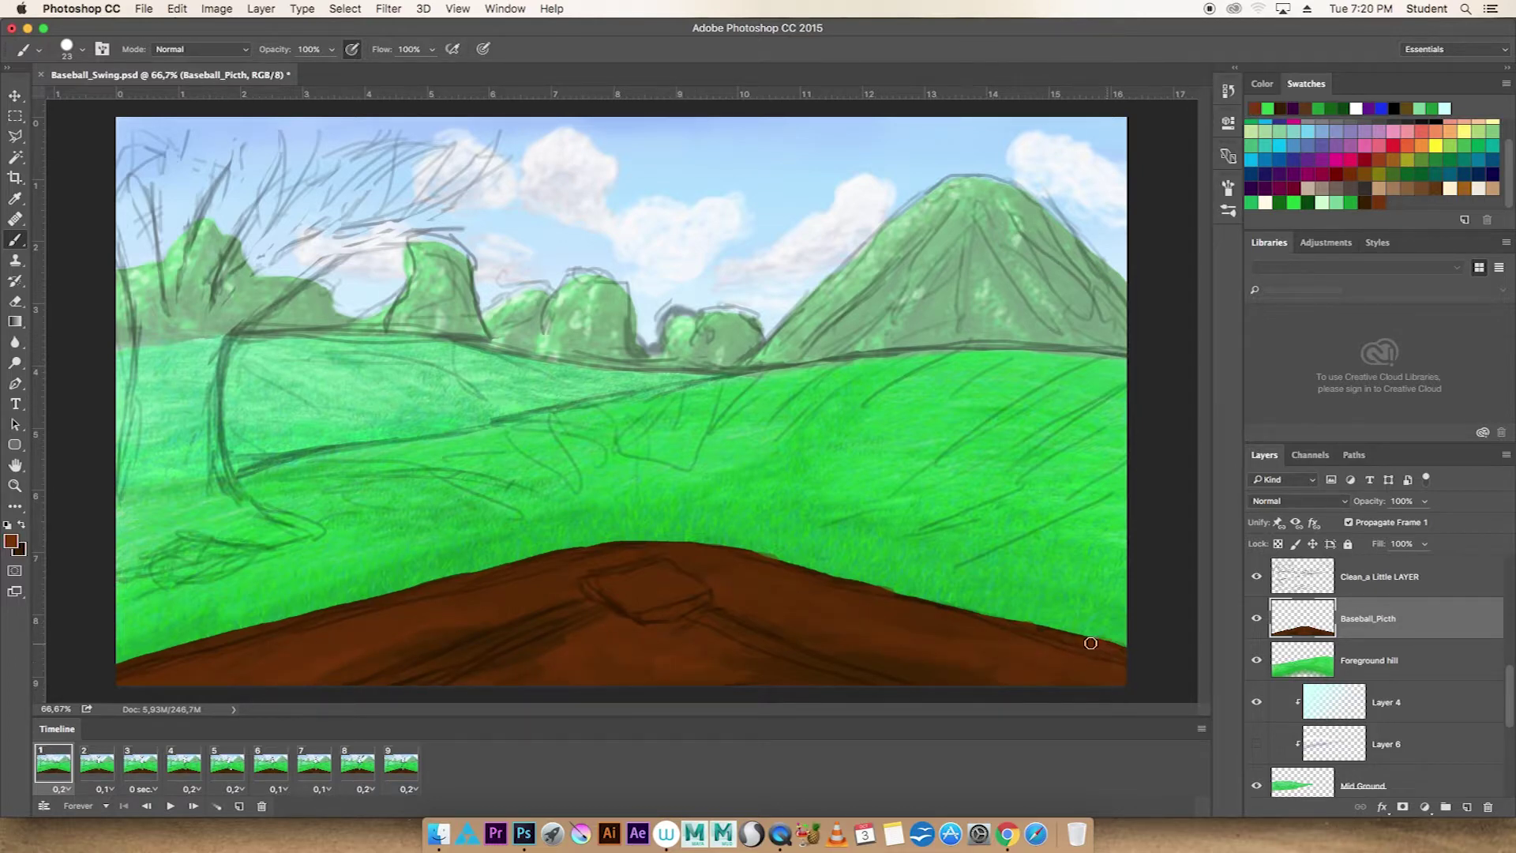
key("ctrl+shift+alt+n")
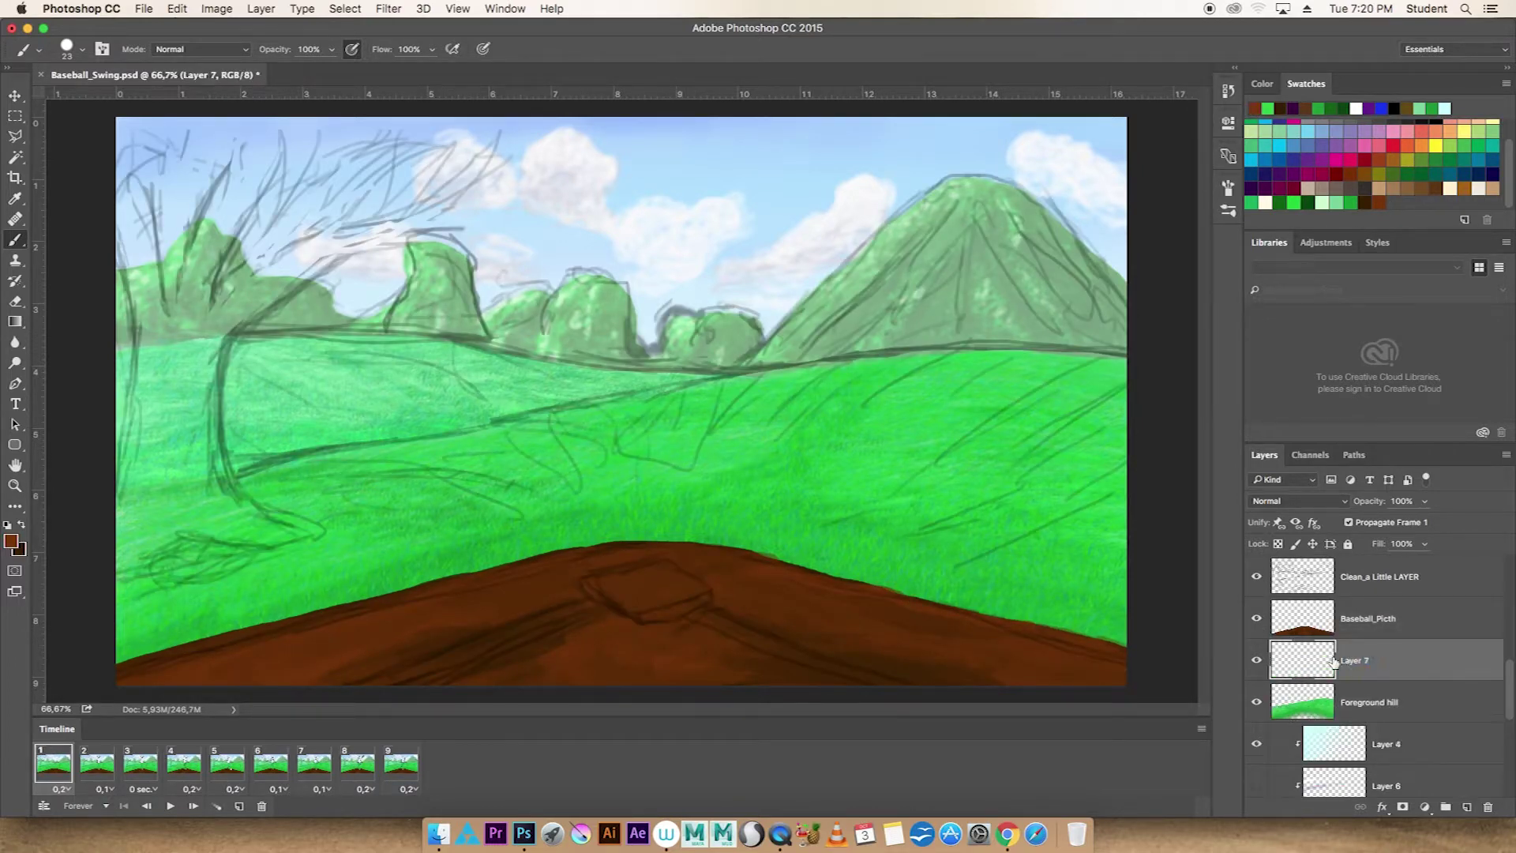
Name the new layer Tree, pick dark brown, and paint the tree's base along the left edge
type("Tree")
key("Return")
left_click(1363, 202)
left_click_drag(138, 450, 130, 541)
mouse_move(146, 328)
left_mouse_down()
mouse_move(137, 568)
mouse_move(133, 458)
left_mouse_up()
mouse_move(150, 544)
left_mouse_down()
mouse_move(201, 456)
mouse_move(294, 535)
mouse_move(184, 517)
mouse_move(146, 347)
left_mouse_up()
Paint the trunk upward from the base with branches reaching up and right to the top
left_click_drag(126, 474, 142, 375)
left_click_drag(158, 544, 190, 343)
left_click_drag(209, 481, 217, 332)
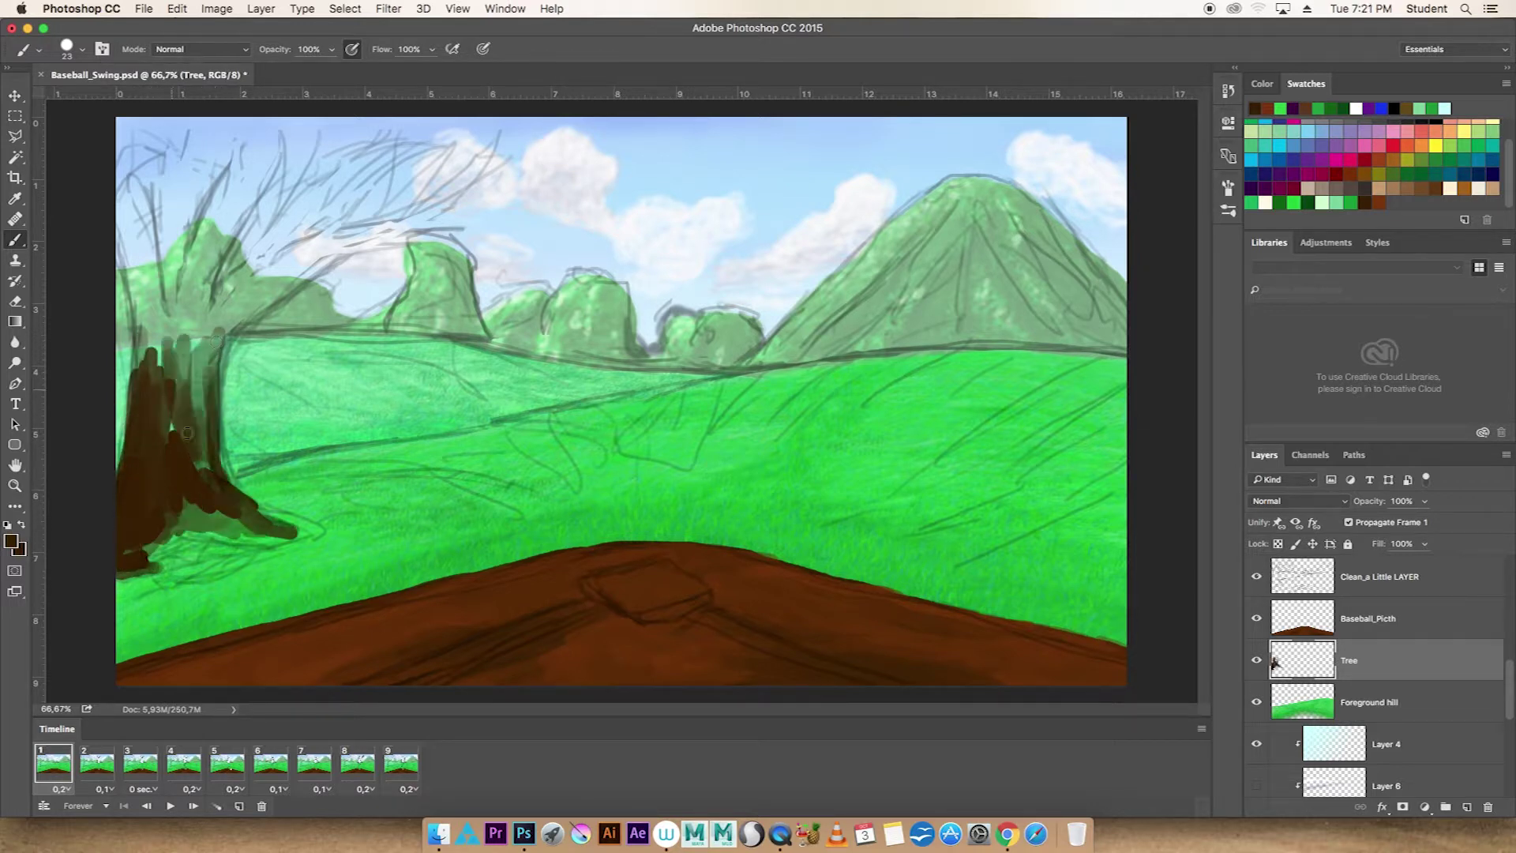
left_click_drag(190, 429, 304, 252)
mouse_move(186, 356)
left_mouse_down()
mouse_move(312, 247)
mouse_move(158, 439)
mouse_move(118, 207)
mouse_move(131, 197)
left_mouse_up()
left_click_drag(201, 422, 304, 249)
left_click_drag(162, 379, 119, 118)
mouse_move(181, 308)
left_mouse_down()
mouse_move(271, 116)
mouse_move(193, 308)
left_mouse_up()
Add long branches reaching up-right into the crown and darken both trunk edges
mouse_move(268, 118)
left_mouse_down()
mouse_move(206, 304)
mouse_move(269, 236)
left_mouse_up()
left_click_drag(150, 363, 118, 119)
left_click_drag(281, 268, 498, 146)
mouse_move(229, 292)
left_mouse_down()
mouse_move(496, 147)
mouse_move(253, 268)
mouse_move(367, 138)
left_mouse_up()
left_click_drag(324, 213, 453, 120)
left_click_drag(162, 123, 168, 378)
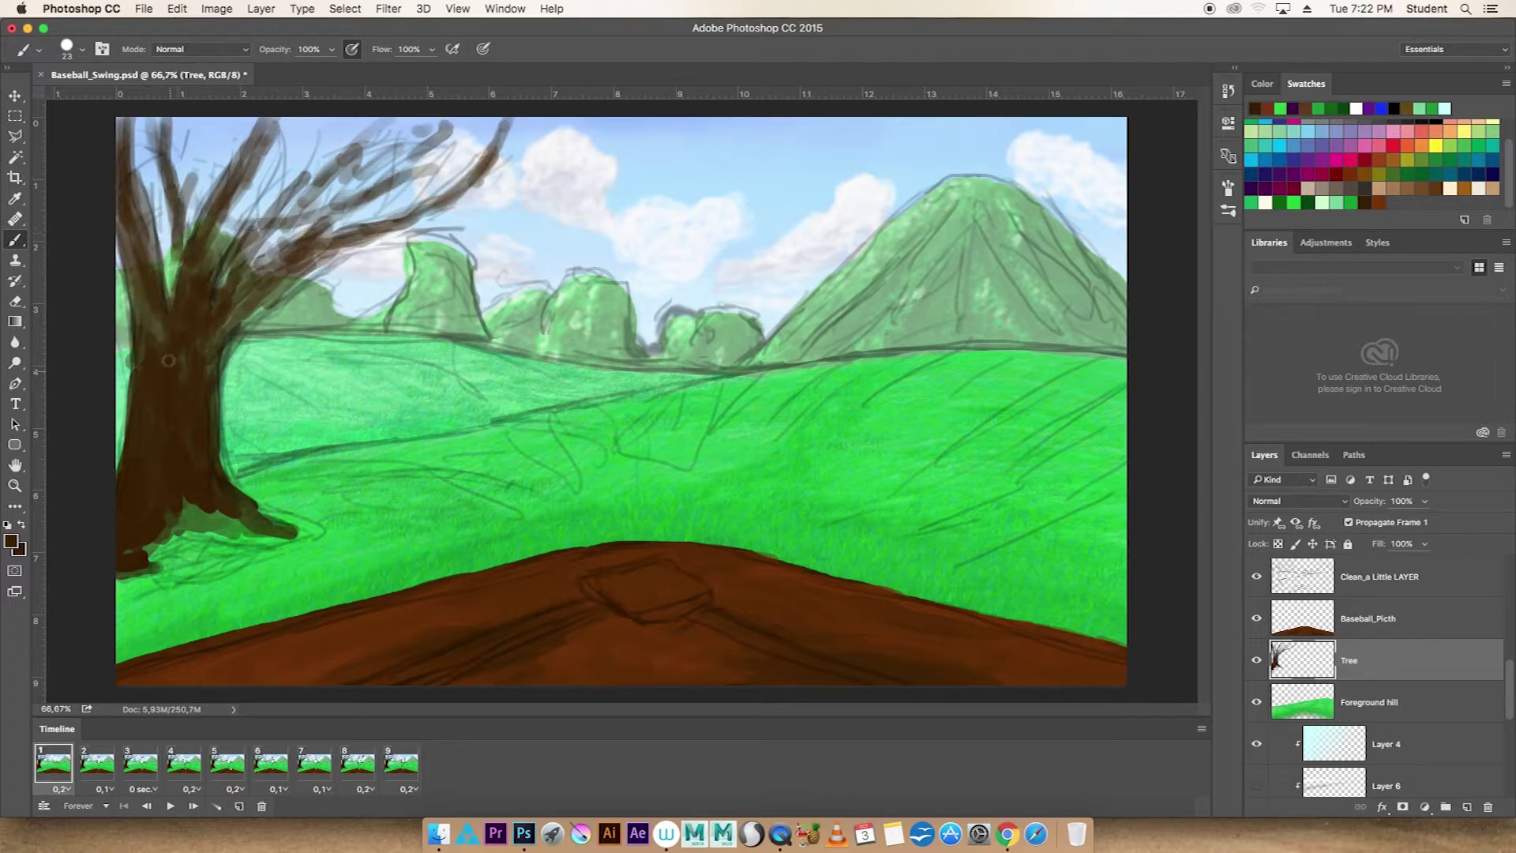
left_click_drag(139, 209, 203, 468)
mouse_move(221, 363)
left_mouse_down()
mouse_move(402, 217)
mouse_move(474, 261)
left_mouse_up()
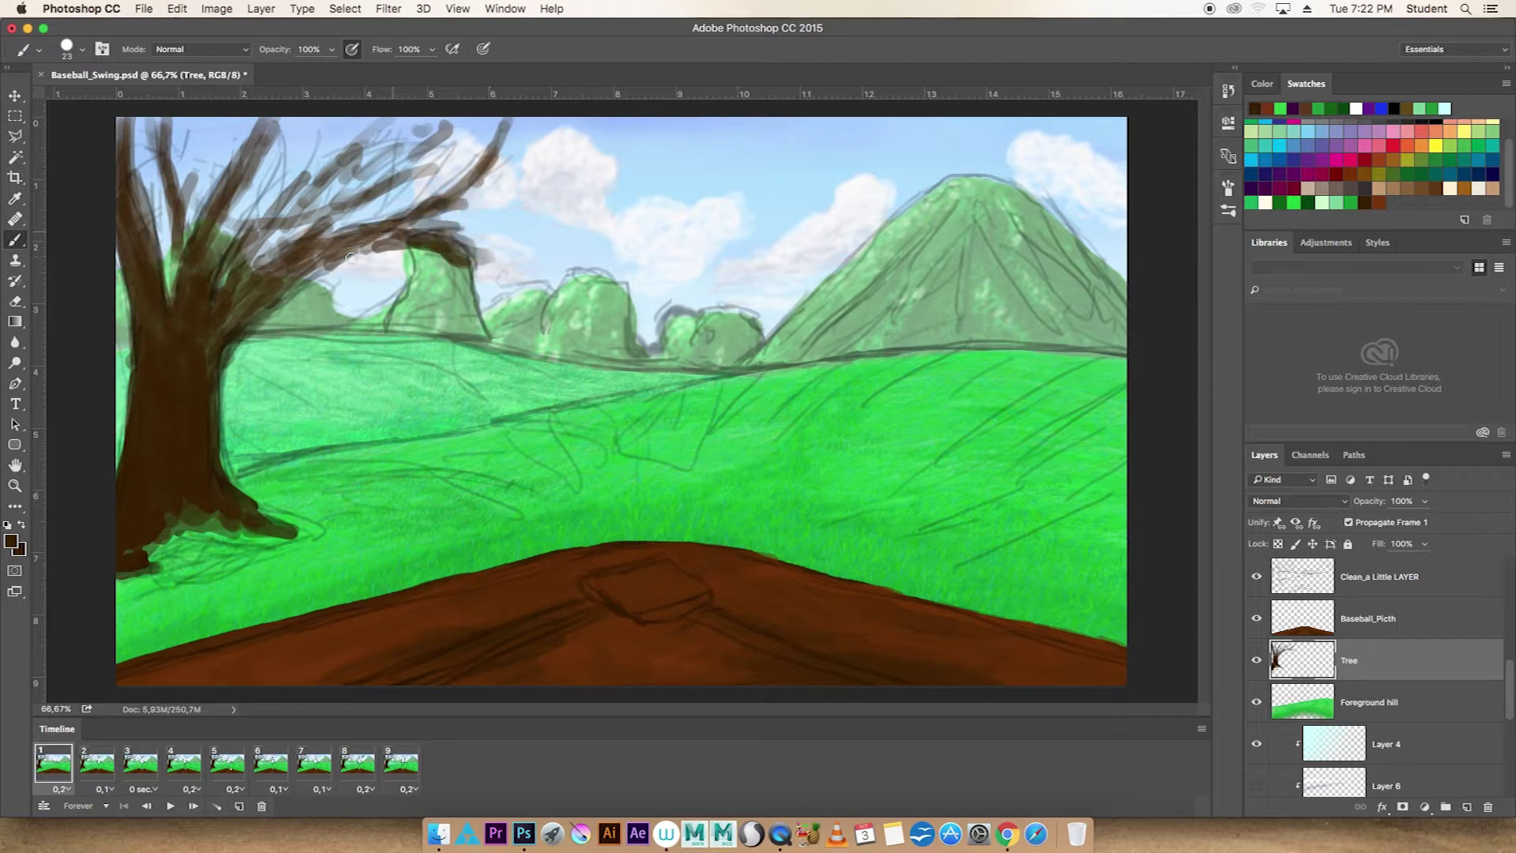
left_click_drag(284, 253, 470, 142)
left_click_drag(253, 273, 410, 119)
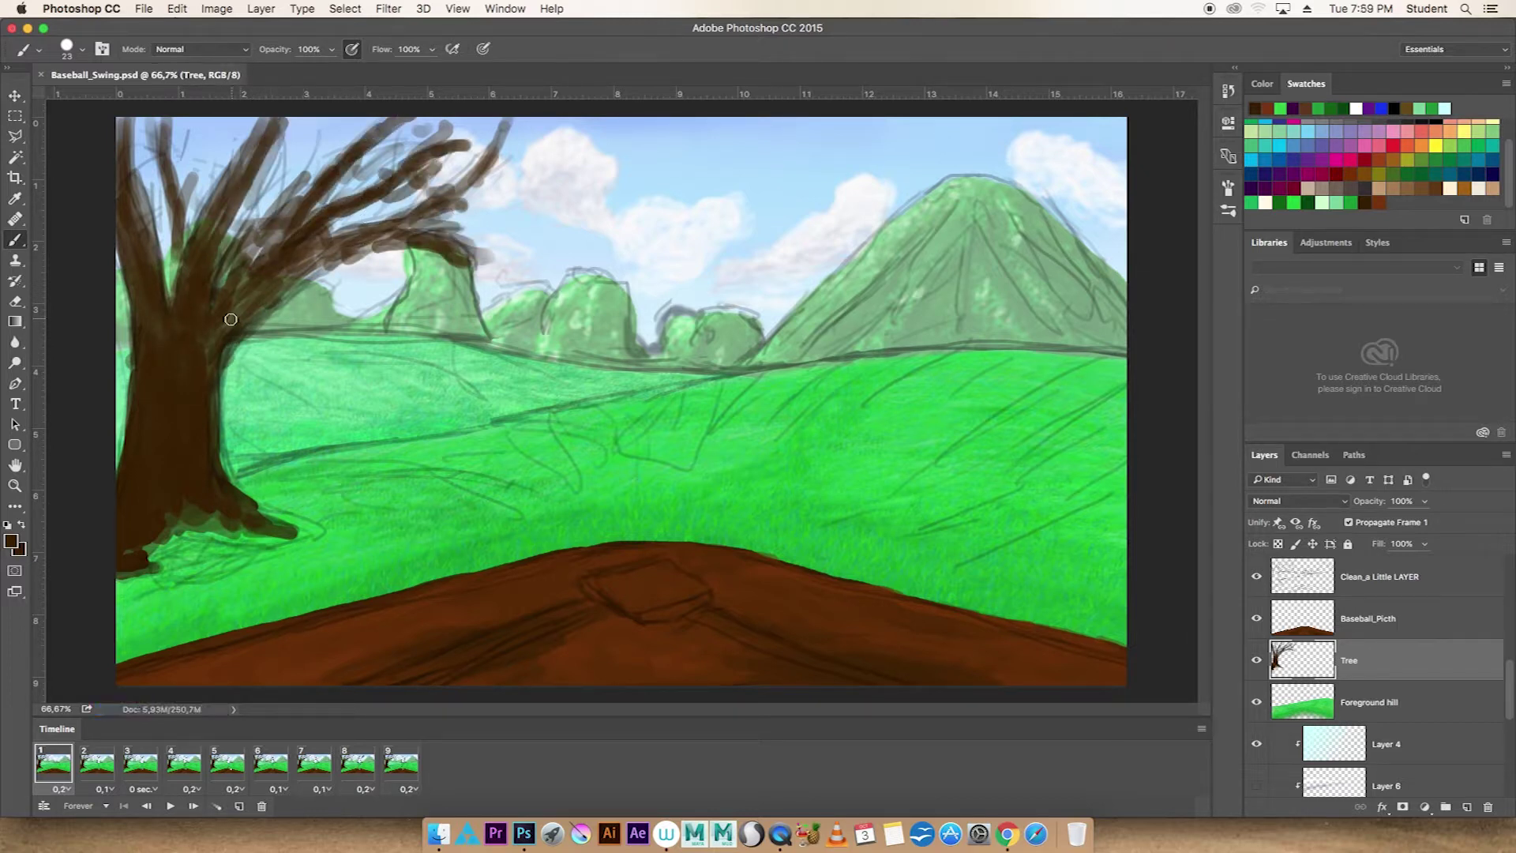
mouse_move(233, 316)
left_mouse_down()
mouse_move(183, 507)
mouse_move(282, 533)
left_mouse_up()
Extend the branches upward, widen the trunk base, fill the crown, then select Baseball_Picth
left_click_drag(163, 381, 126, 205)
left_click_drag(119, 277, 174, 146)
left_click_drag(206, 300, 237, 118)
left_click_drag(221, 331, 435, 243)
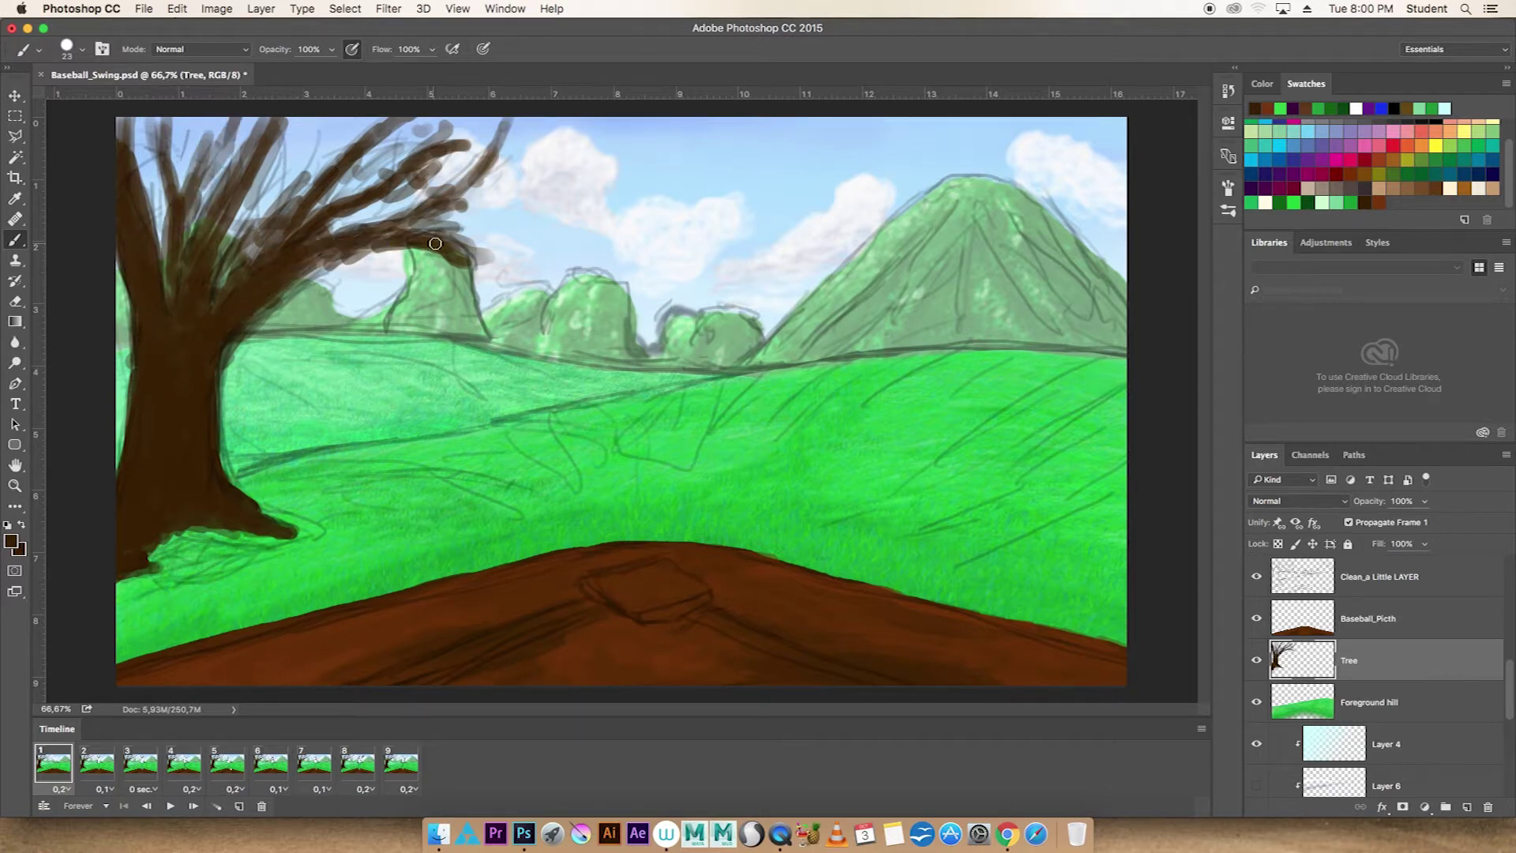
left_click_drag(316, 265, 505, 135)
left_click_drag(249, 273, 324, 127)
mouse_move(245, 319)
left_mouse_down()
mouse_move(351, 284)
mouse_move(458, 290)
left_mouse_up()
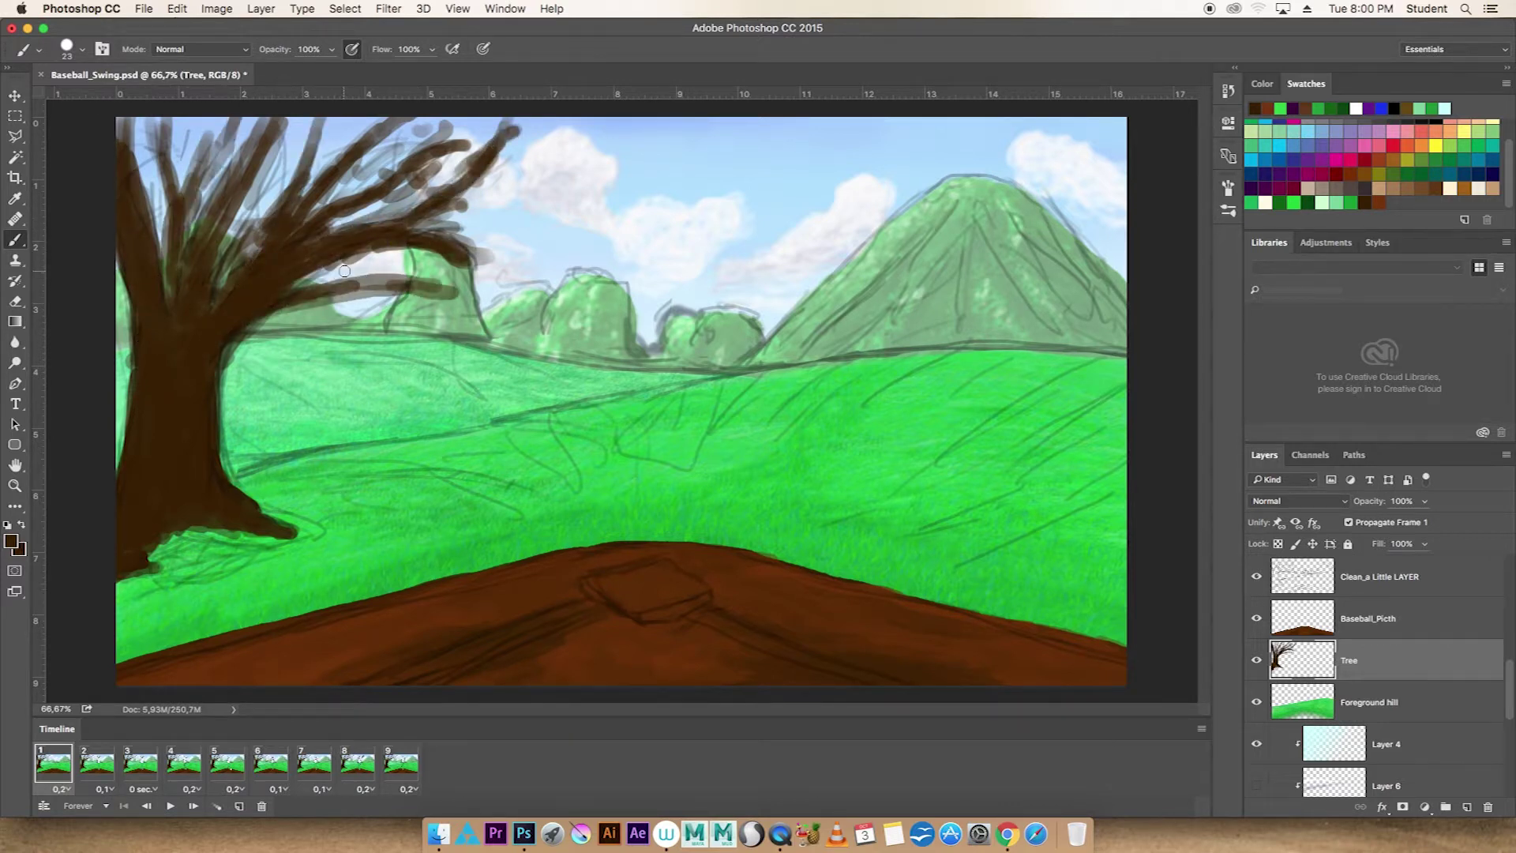
left_click_drag(169, 525, 316, 537)
mouse_move(193, 260)
left_mouse_down()
mouse_move(272, 123)
mouse_move(257, 122)
left_mouse_up()
left_click_drag(276, 217, 336, 109)
left_click_drag(273, 186, 221, 304)
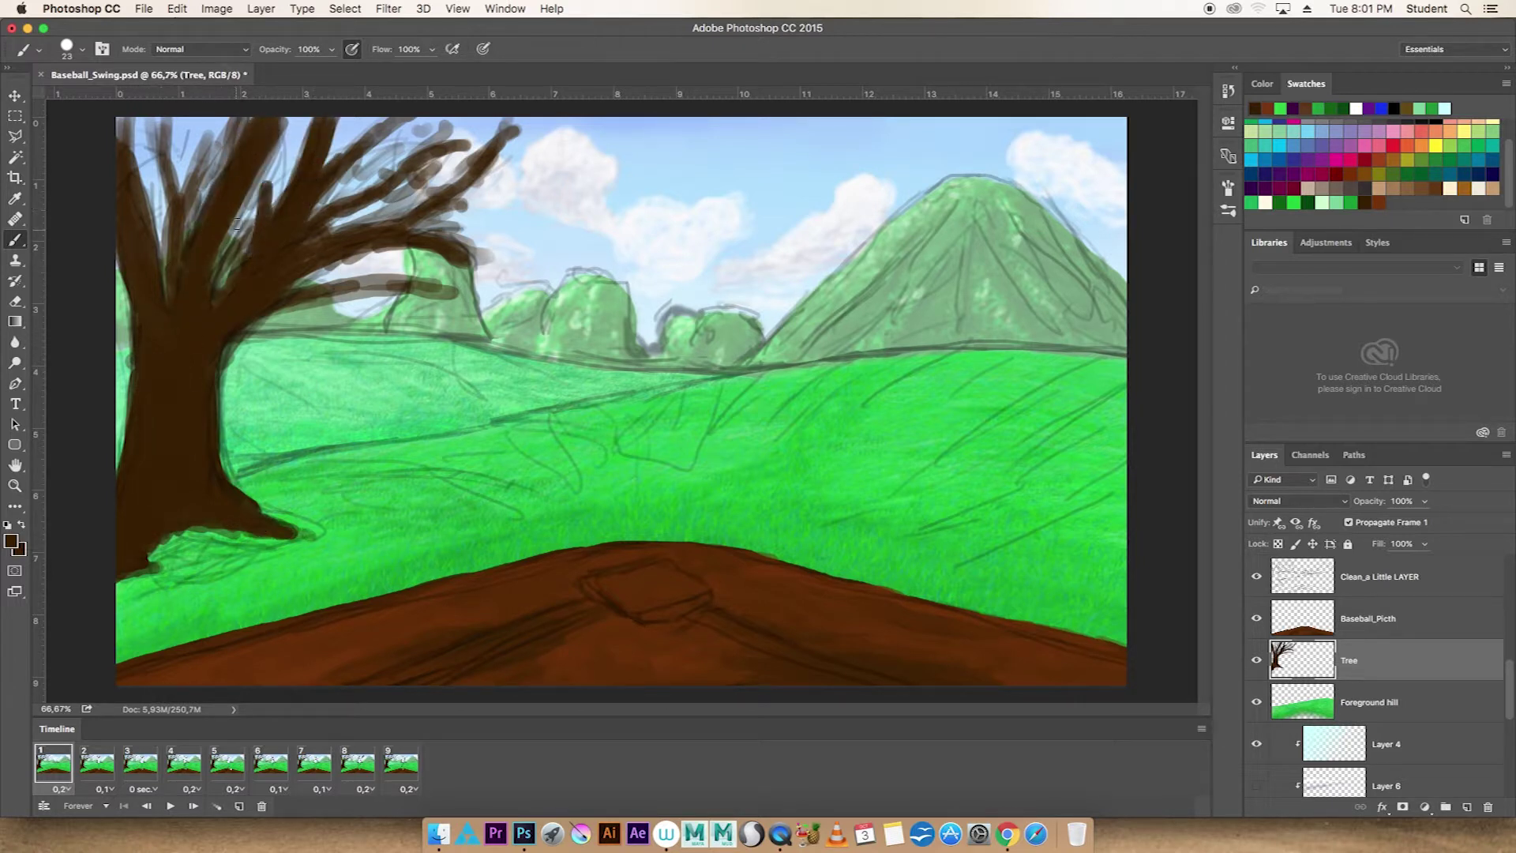
key("alt+bracketright")
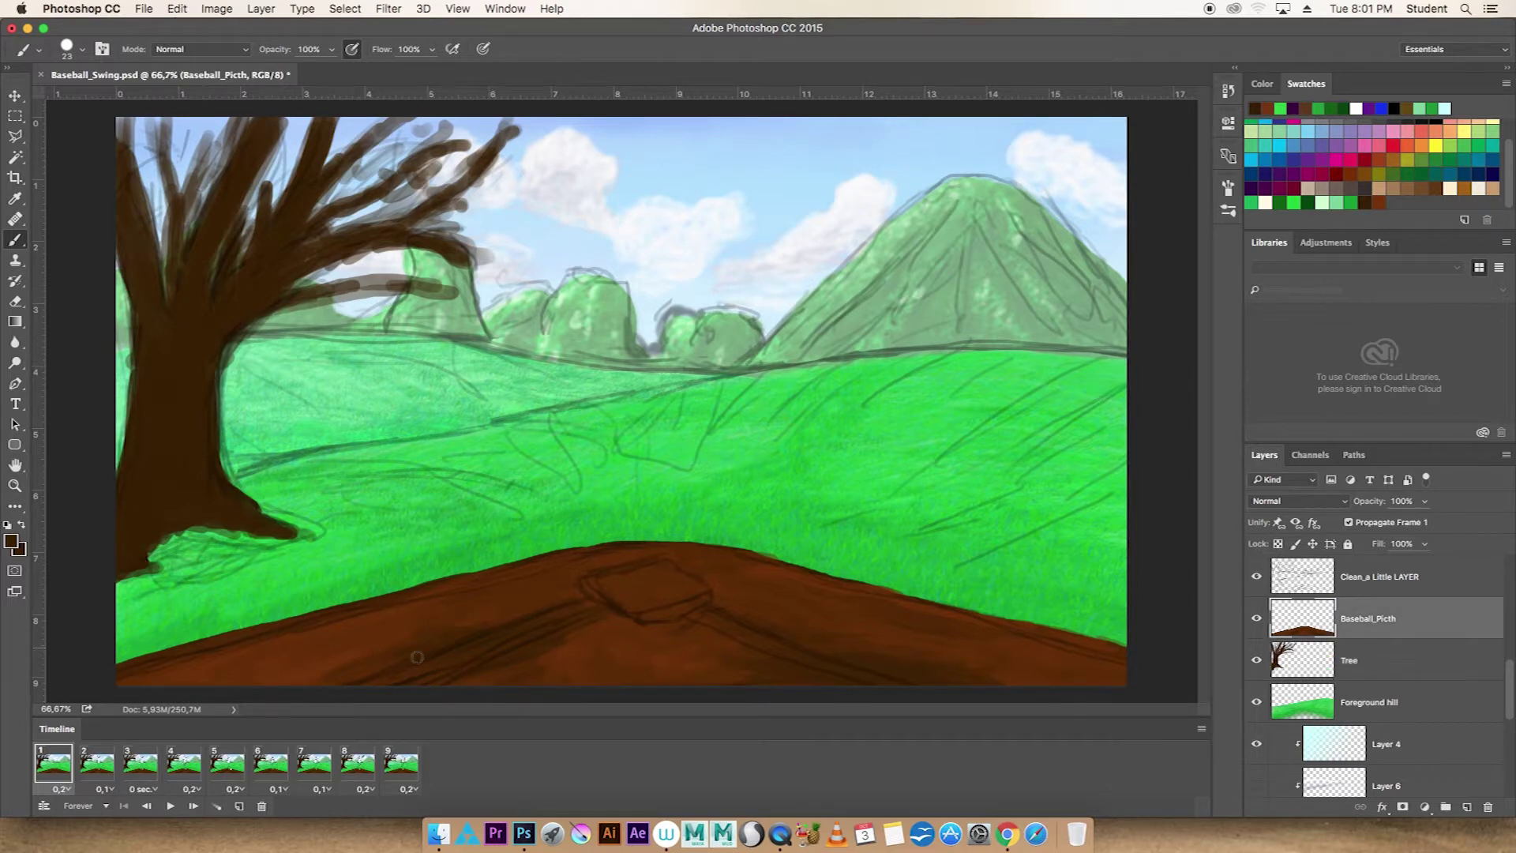
Paint a pale off-white base block on the dirt and shrink the brush to 12 px
left_click(1261, 83)
left_click_drag(1461, 126, 1445, 130)
mouse_move(664, 563)
left_mouse_down()
mouse_move(706, 584)
mouse_move(588, 584)
mouse_move(662, 589)
mouse_move(640, 620)
mouse_move(711, 597)
left_mouse_up()
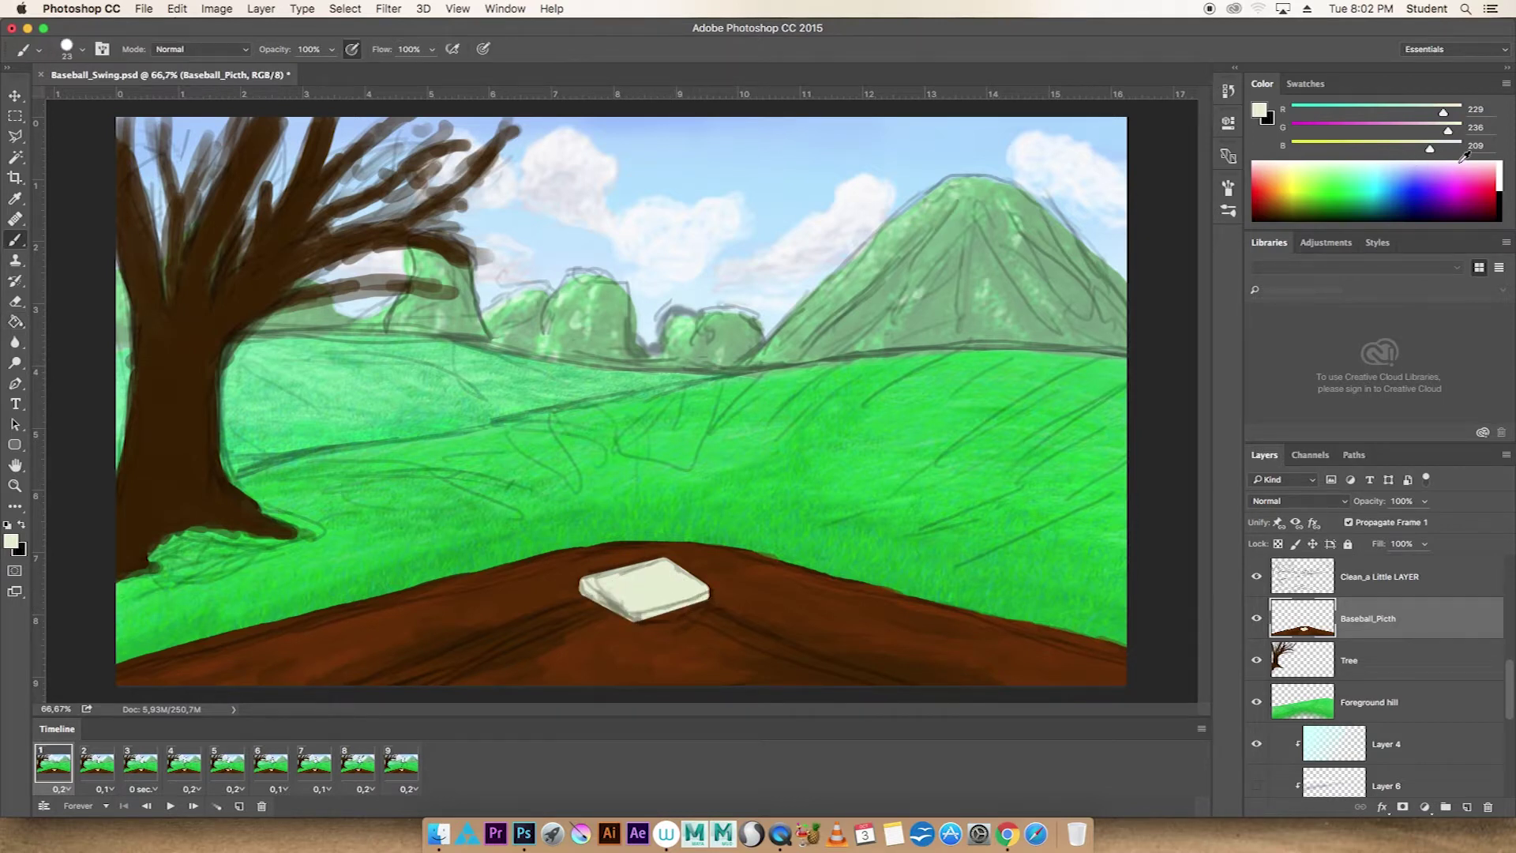
right_click(586, 588)
left_click_drag(680, 615, 675, 615)
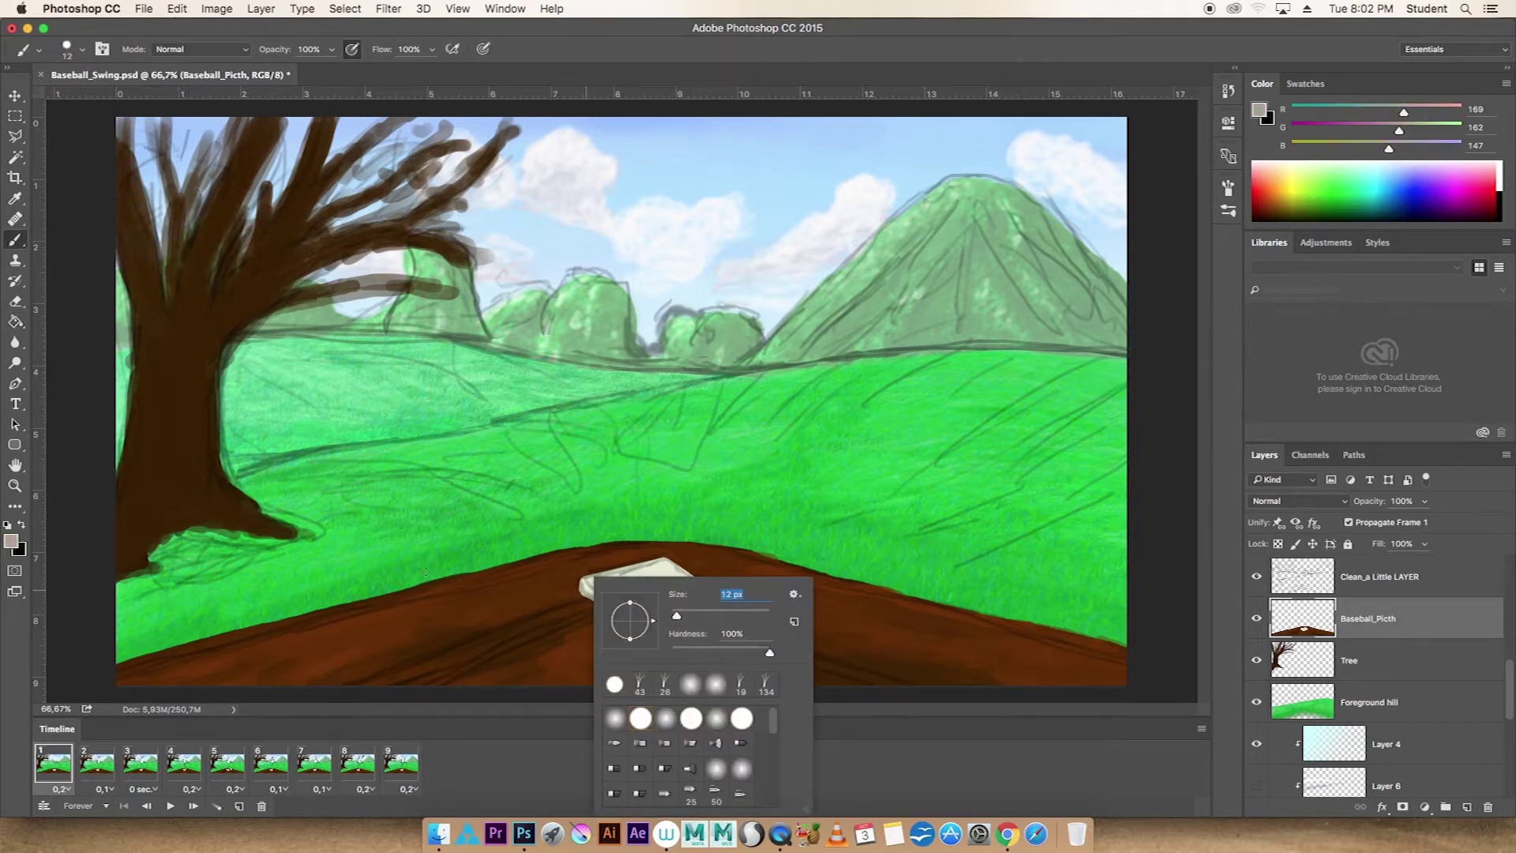
key("Return")
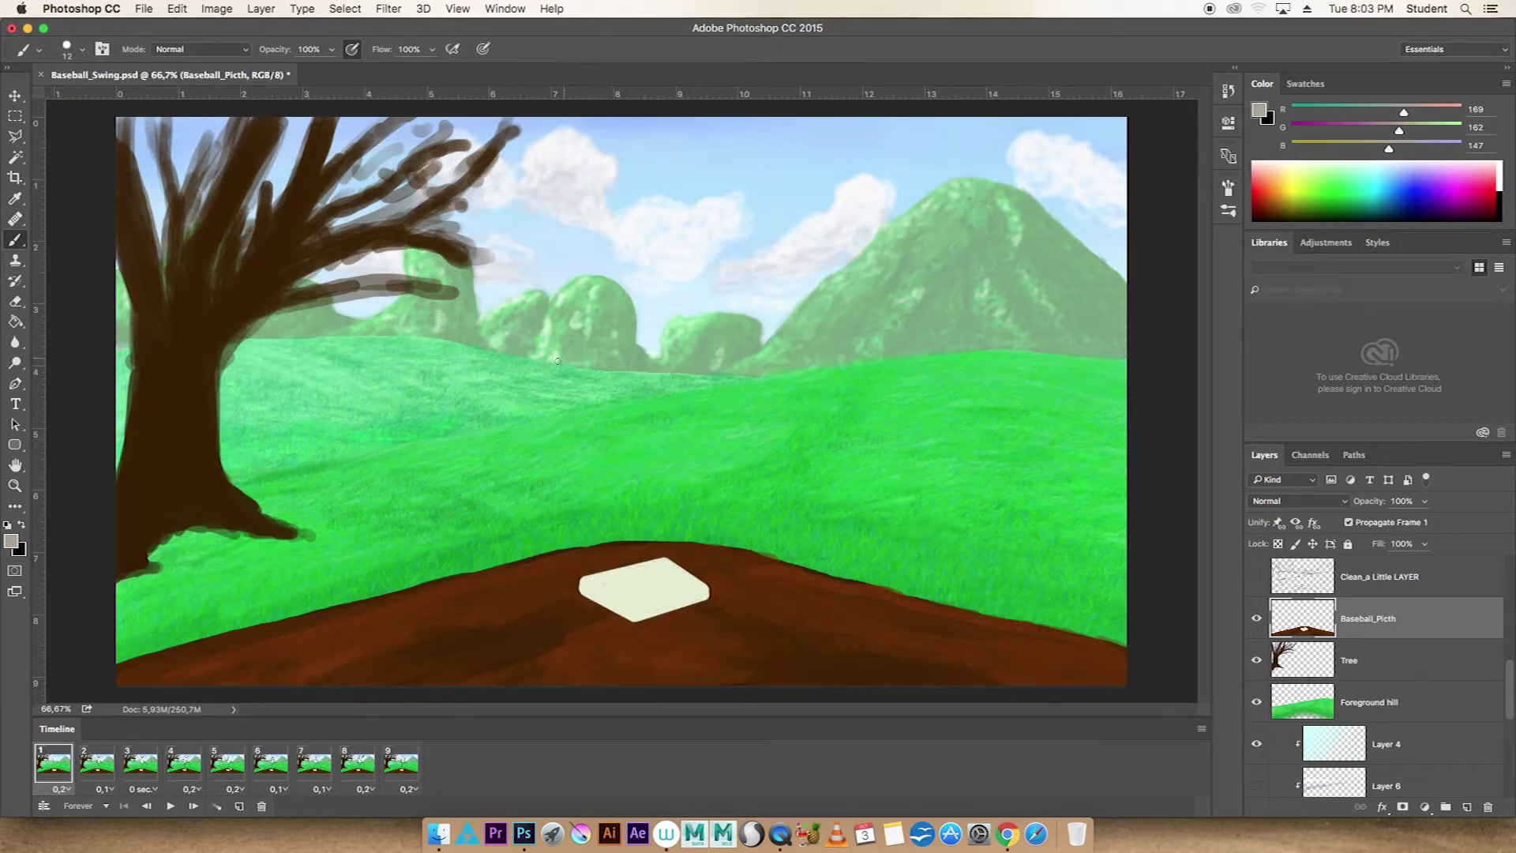
Lasso the base's bottom corner and adjust the paint colour toward brown
key("l")
left_click(635, 624)
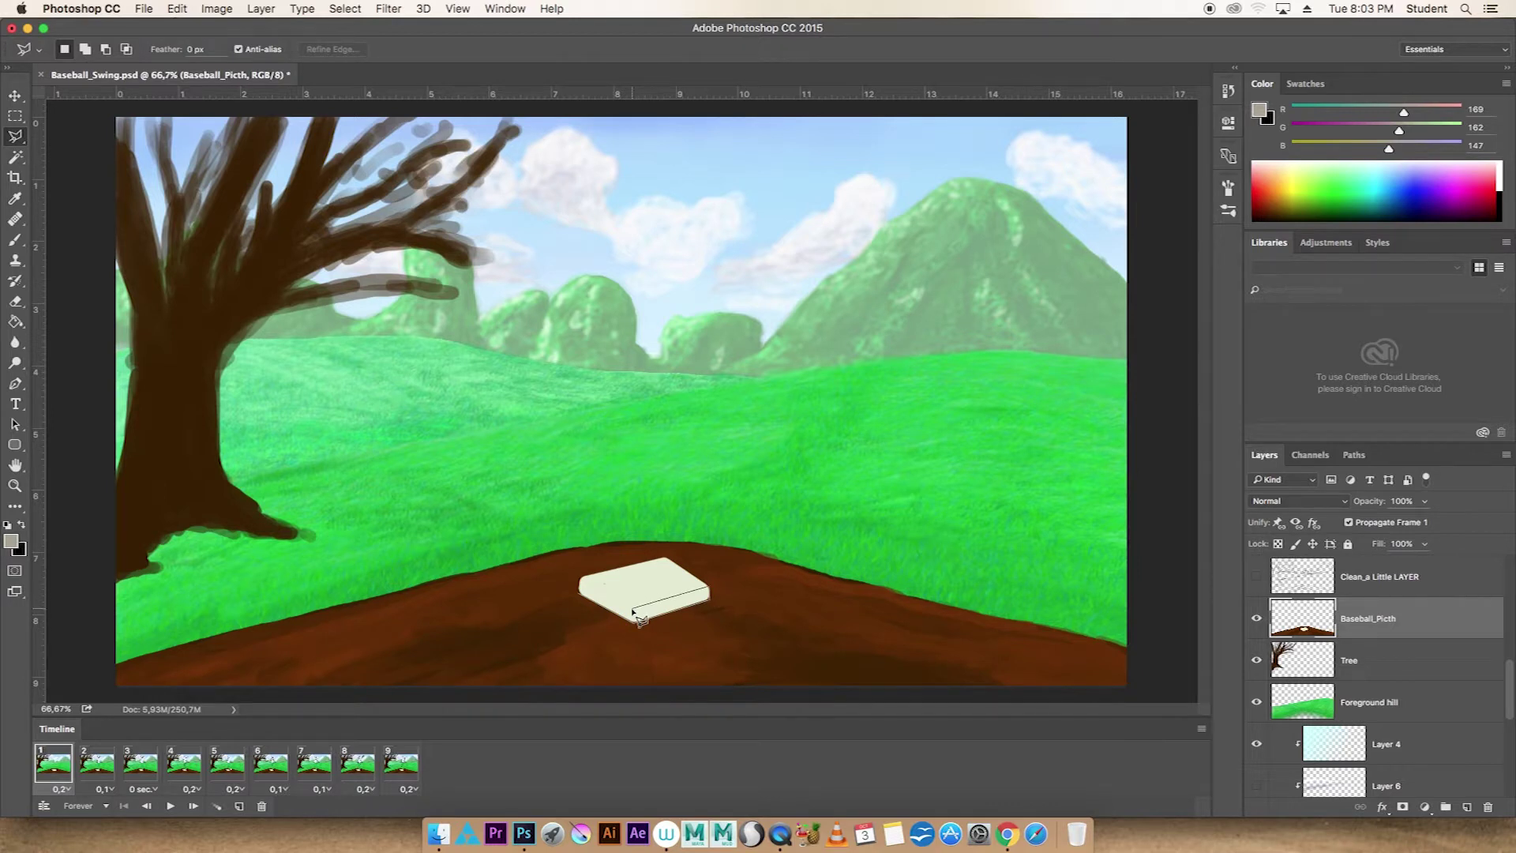
left_click(582, 583)
key("b")
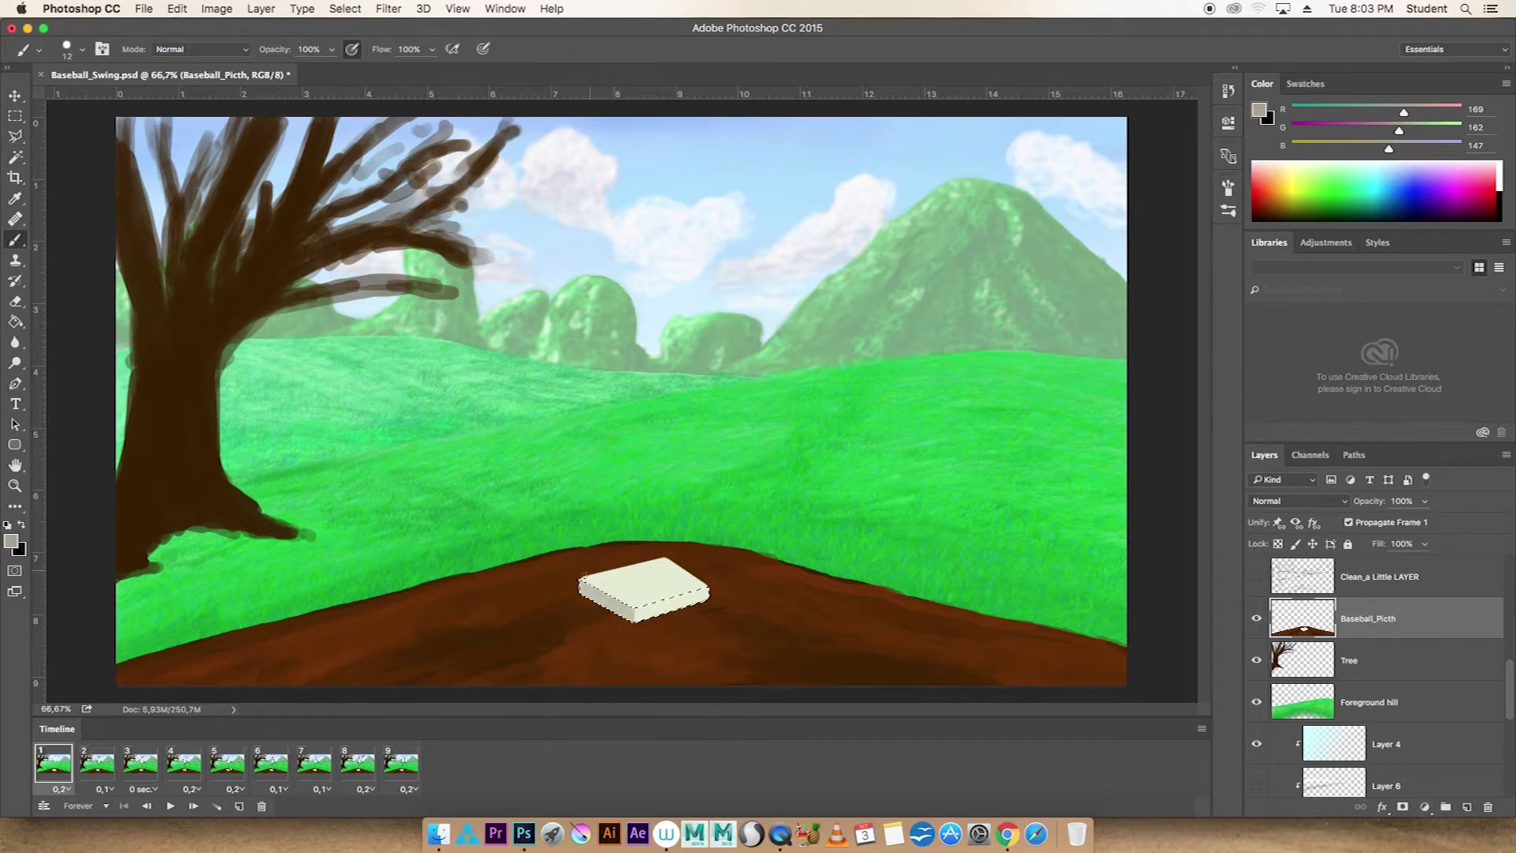
left_click_drag(1411, 111, 1430, 111)
left_click(1388, 148)
mouse_move(1399, 128)
left_mouse_down()
mouse_move(1427, 129)
mouse_move(1350, 148)
left_mouse_up()
mouse_move(1426, 129)
left_mouse_down()
mouse_move(1355, 128)
mouse_move(1361, 112)
left_mouse_up()
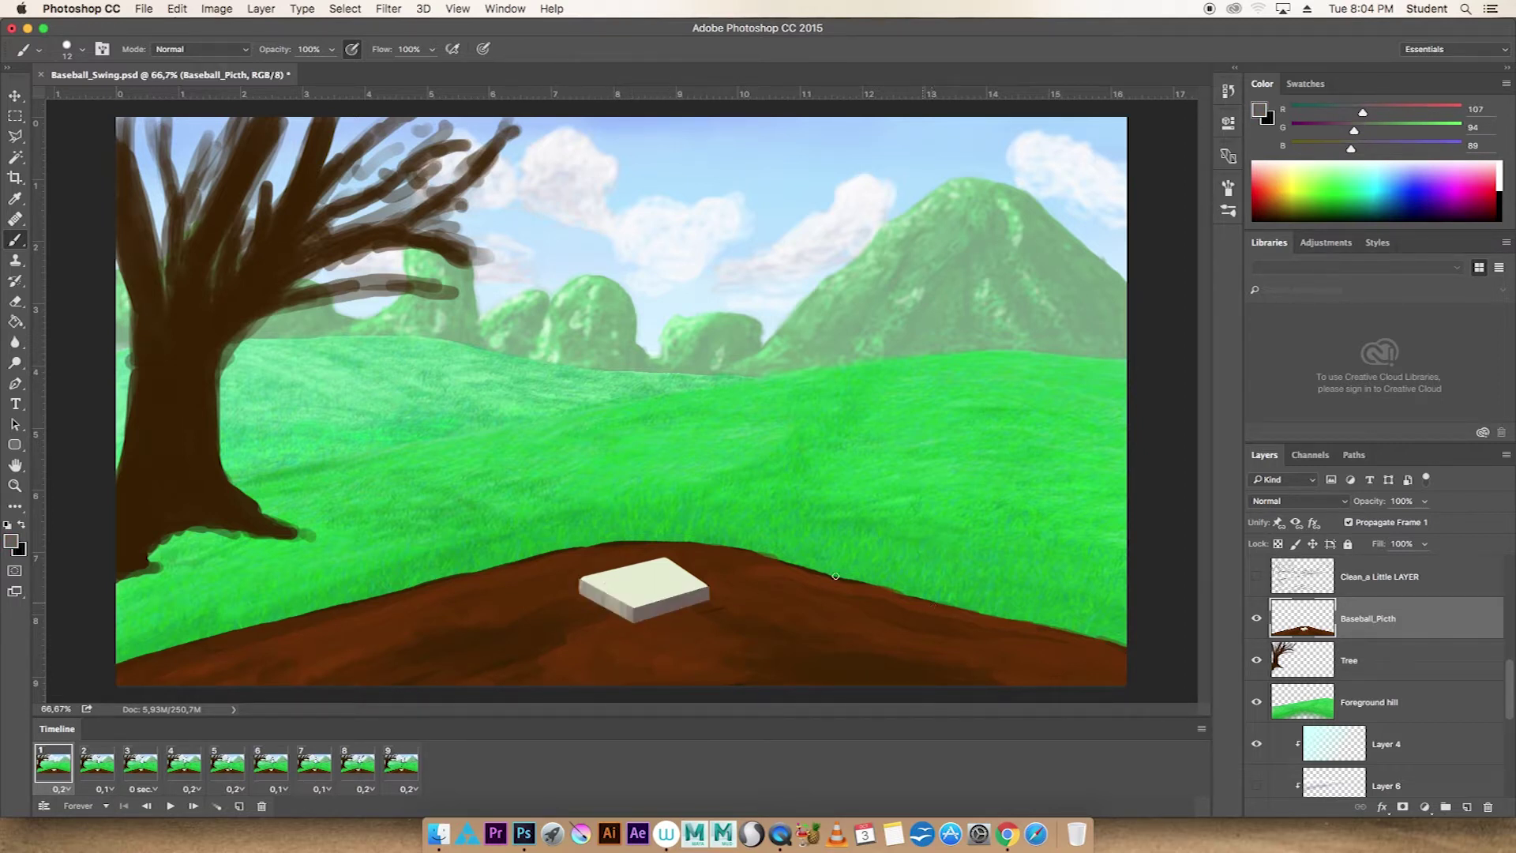
Shade the base's side and front faces, sampling its cream, grey and dark brown tones
key("l")
left_click(636, 623)
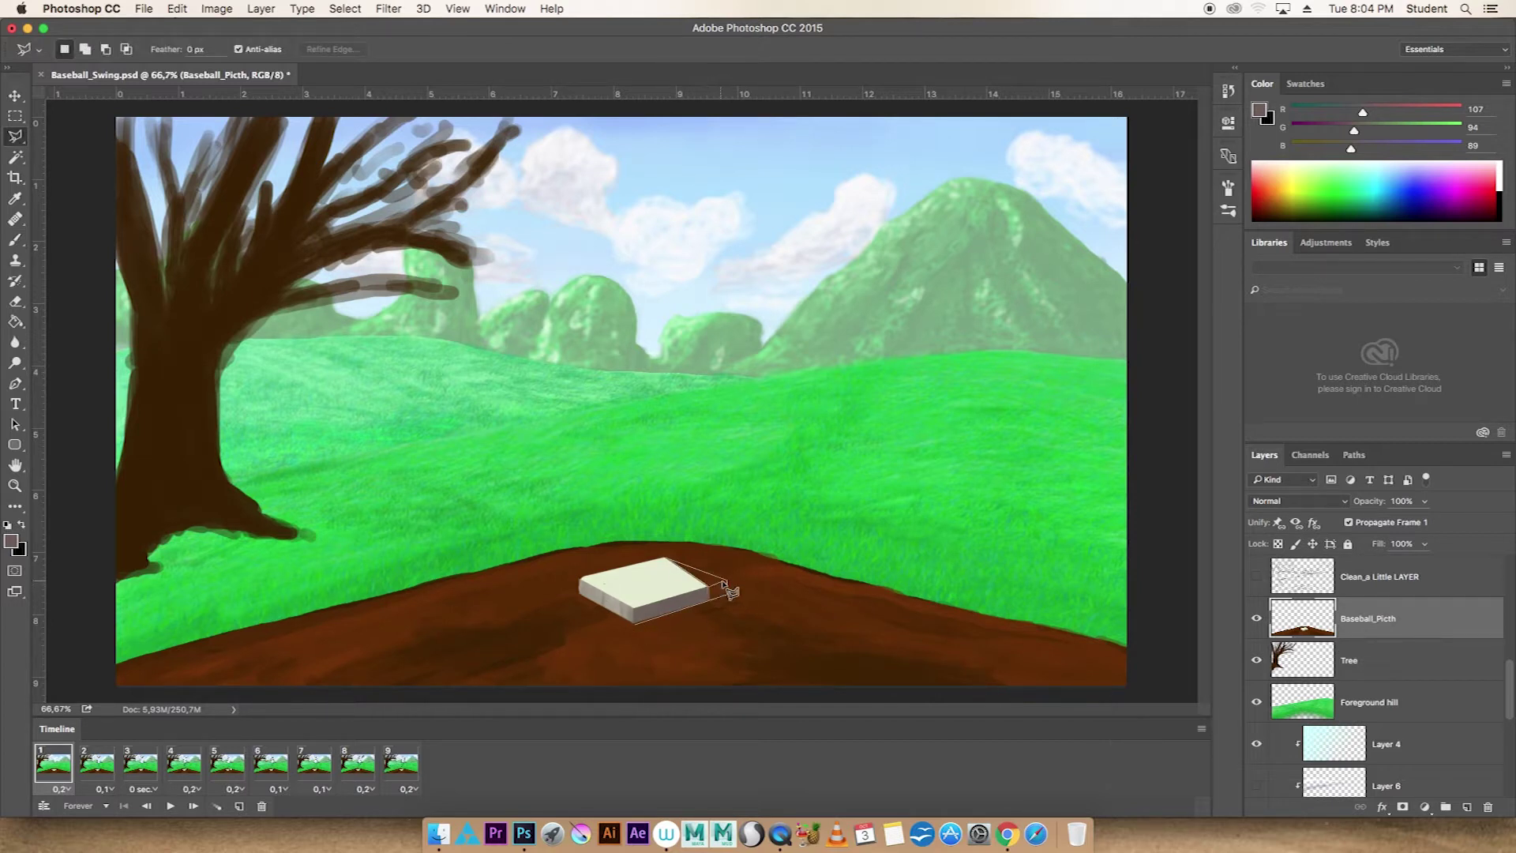
key("b")
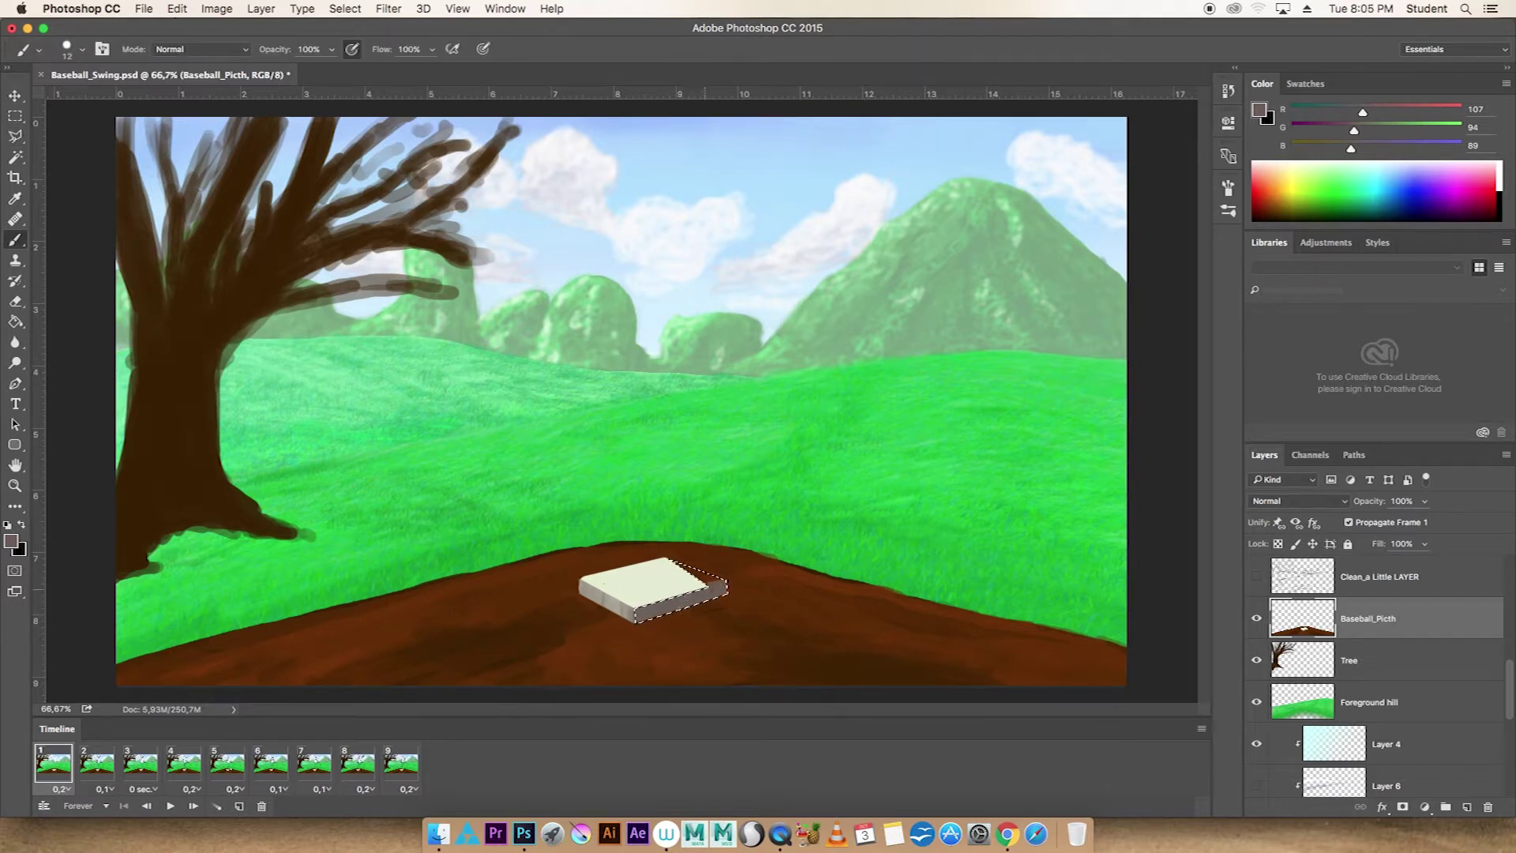
left_click(660, 563, "alt")
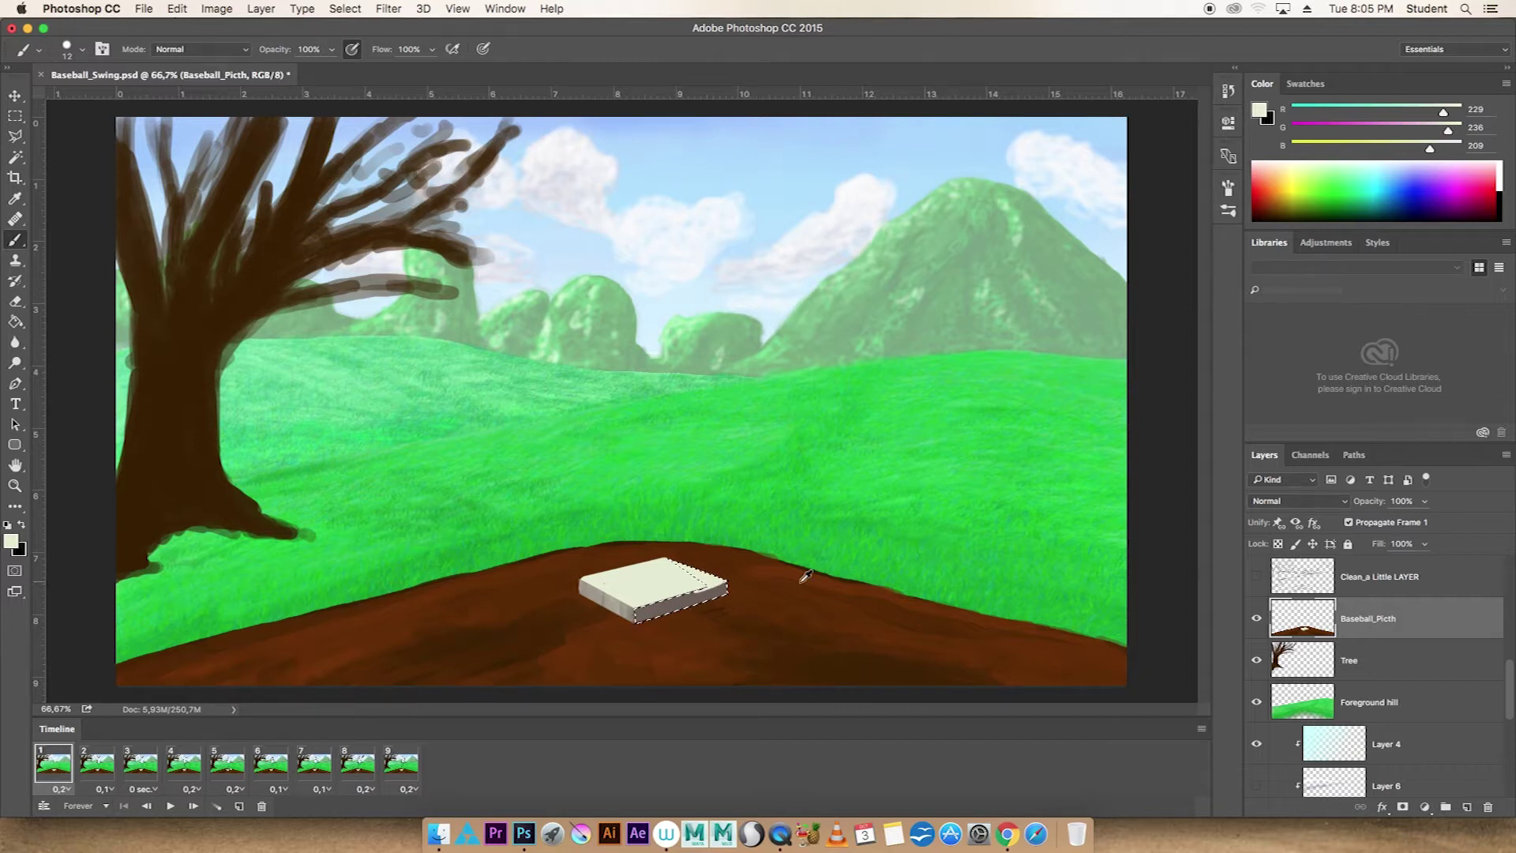
key("l")
key("ctrl+d")
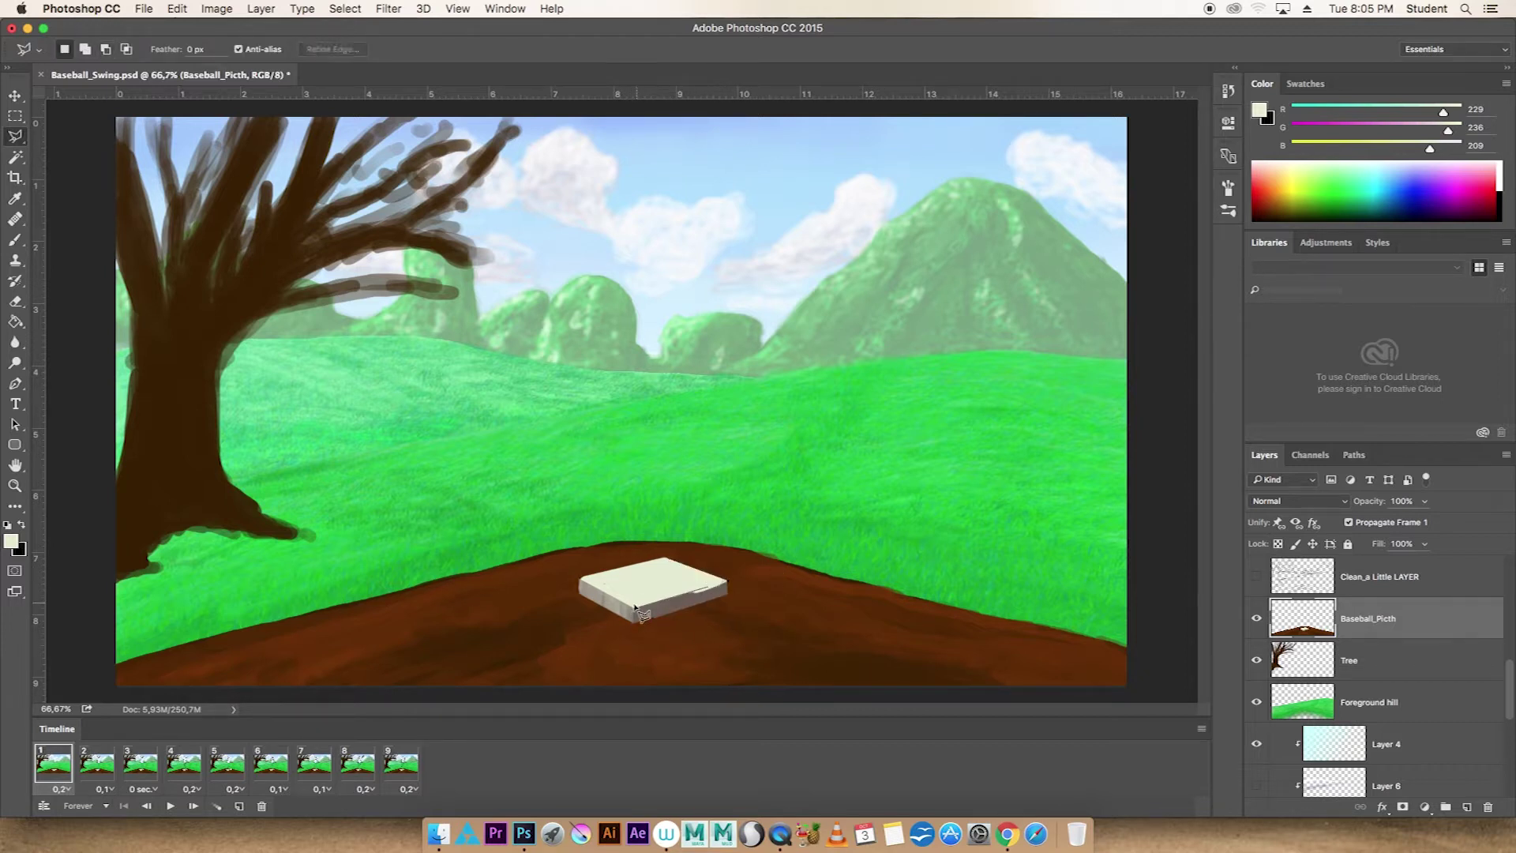
left_click(727, 591)
key("b")
key("x")
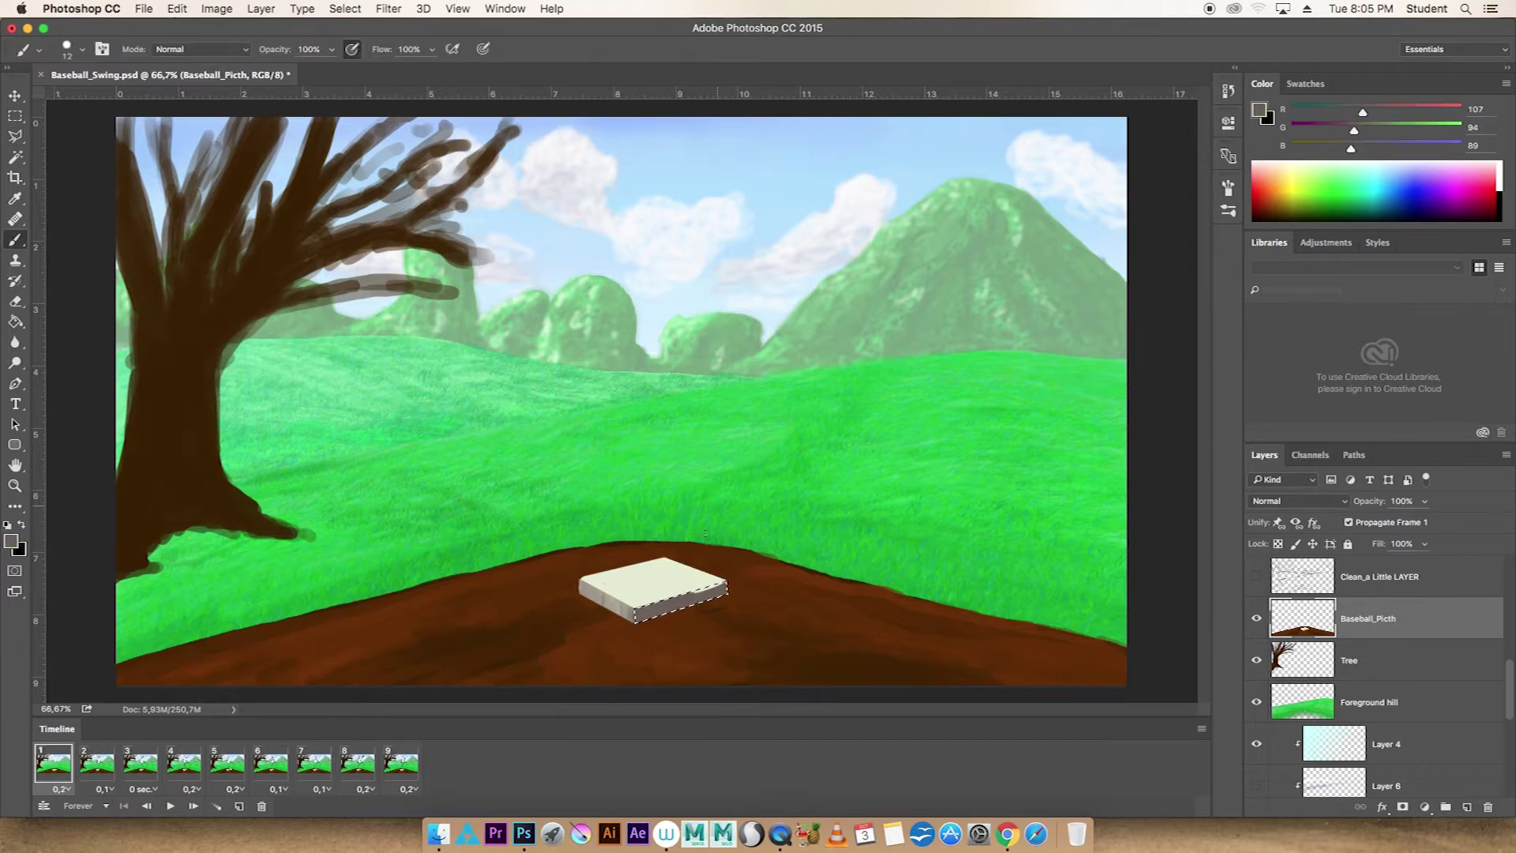
left_click(615, 598, "alt")
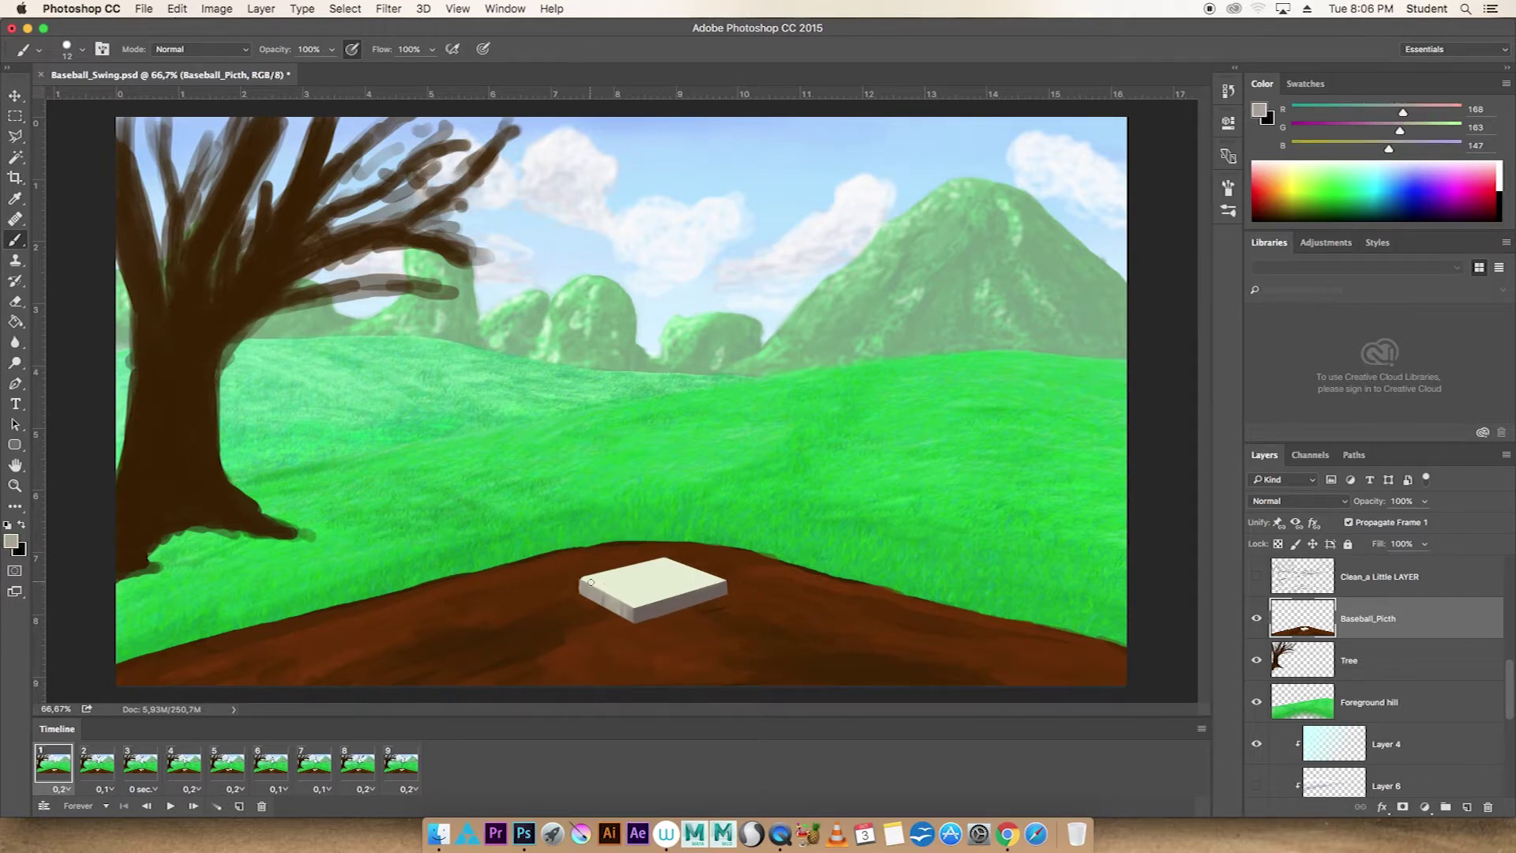
left_click(657, 611, "alt")
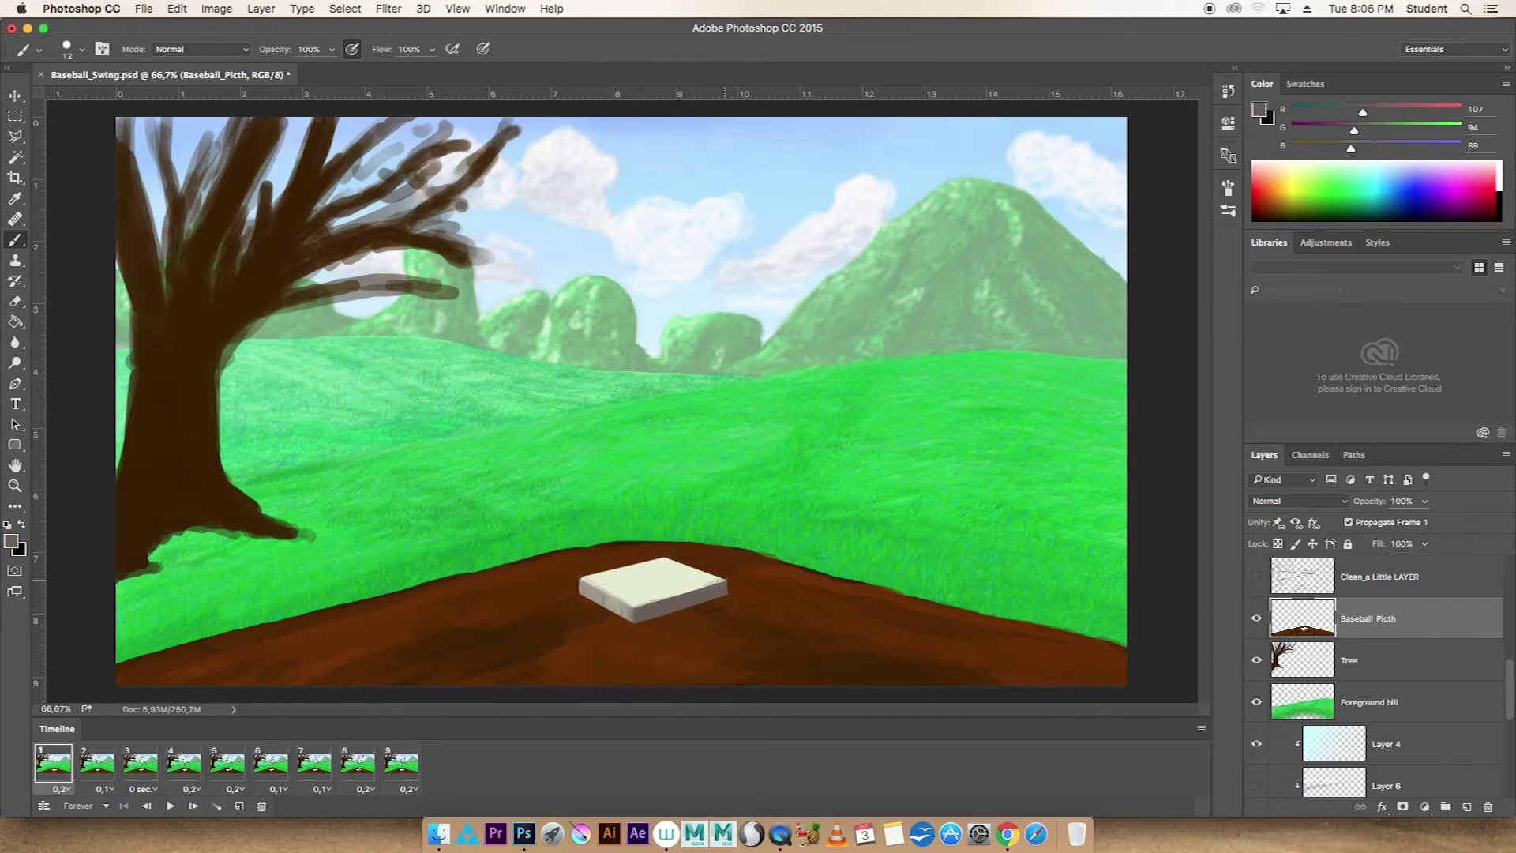
Reset colours, sample dirt brown, set a 36 px brush, and undo a trial stroke
key("e")
key("d")
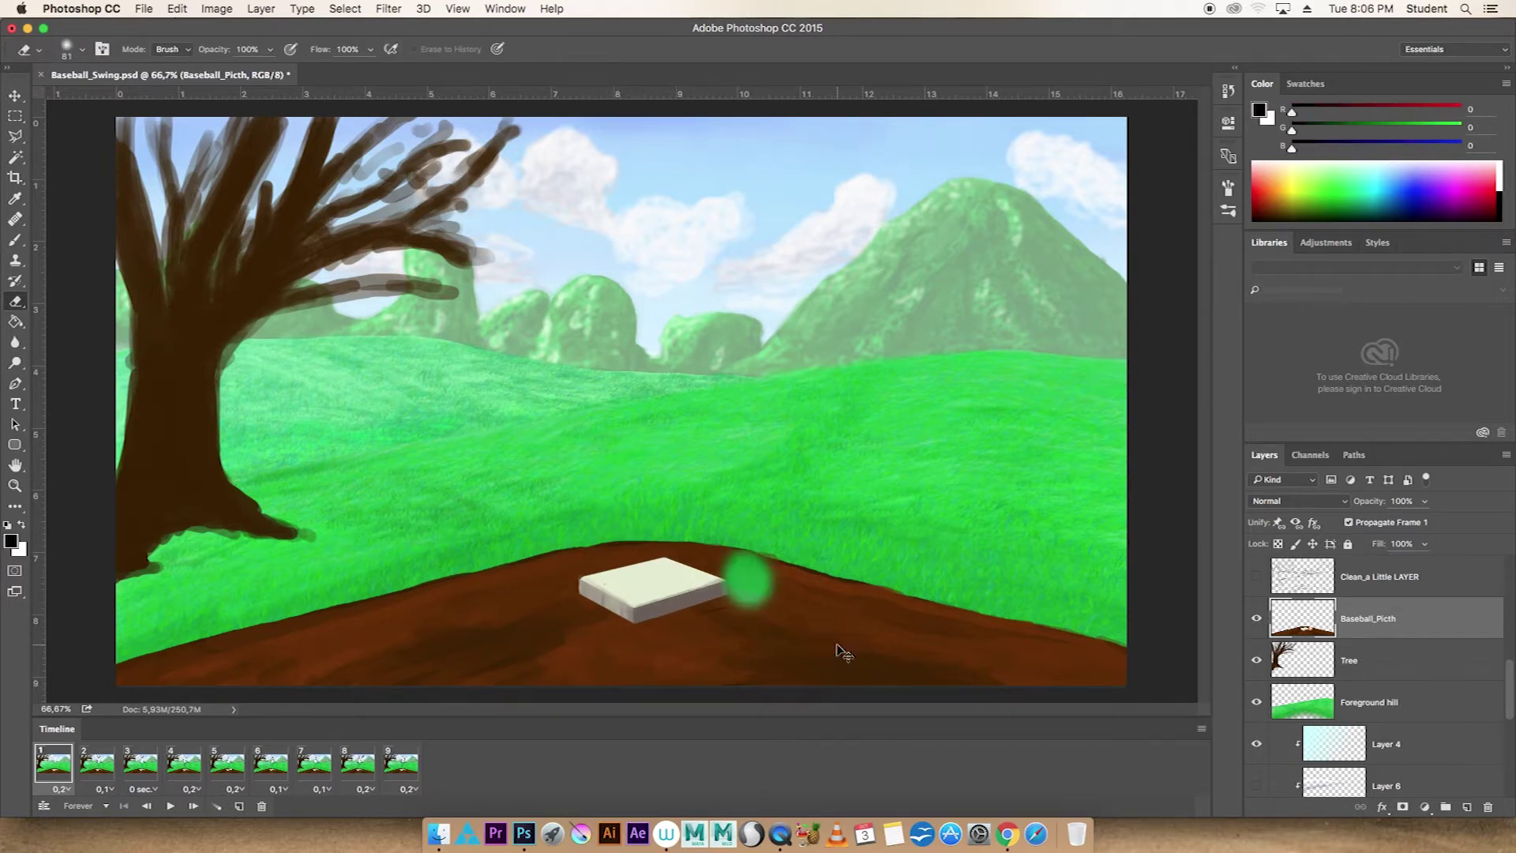
scroll(829, 558, "up", 5)
key("b")
left_click(715, 593, "alt")
scroll(331, 395, "left", 8)
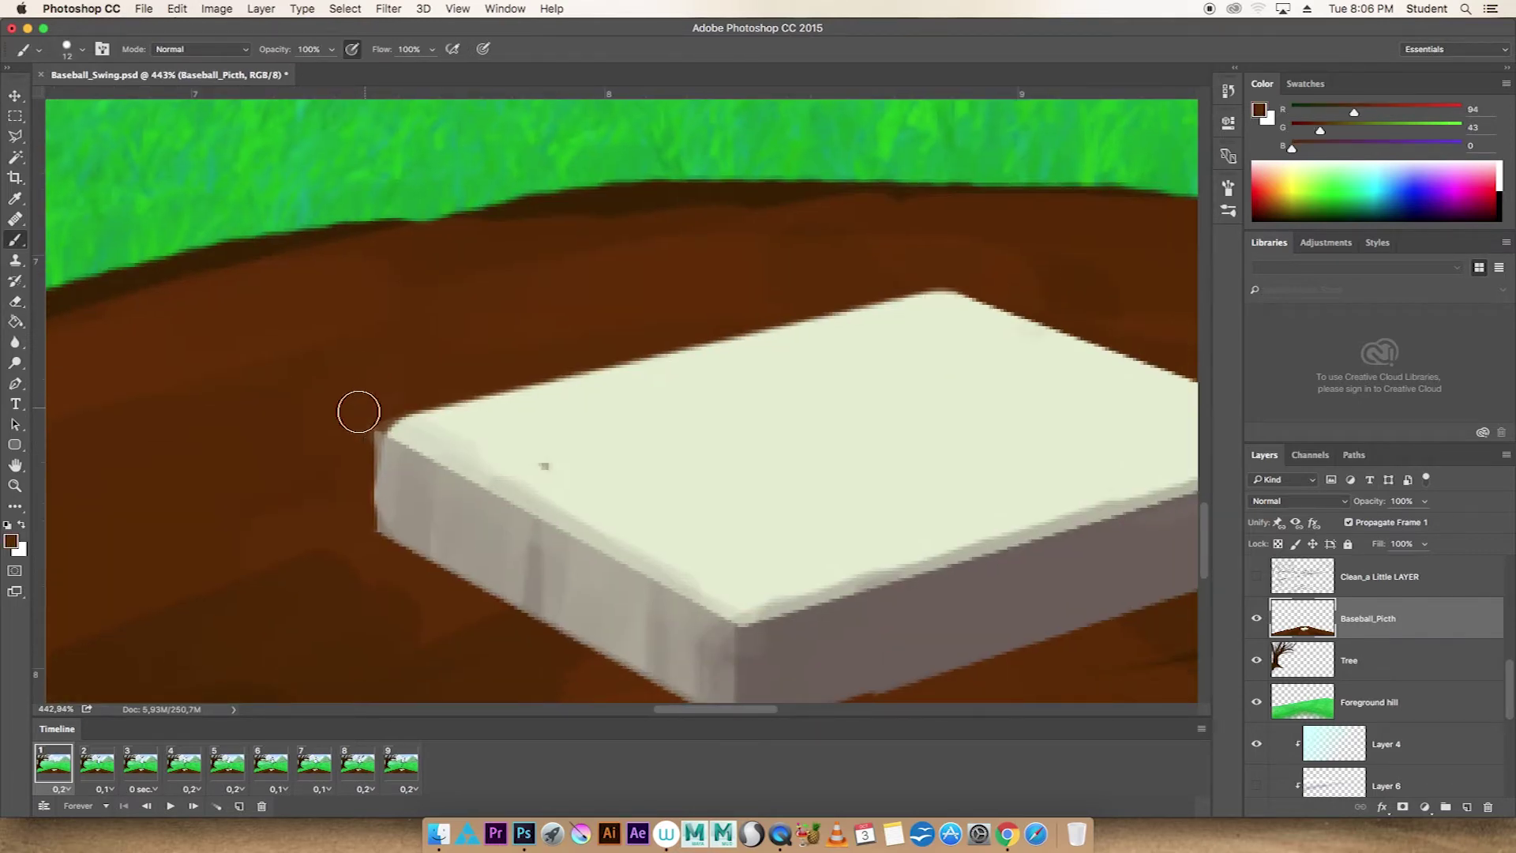
scroll(552, 467, "down", 5)
right_click(531, 576)
double_click(577, 720)
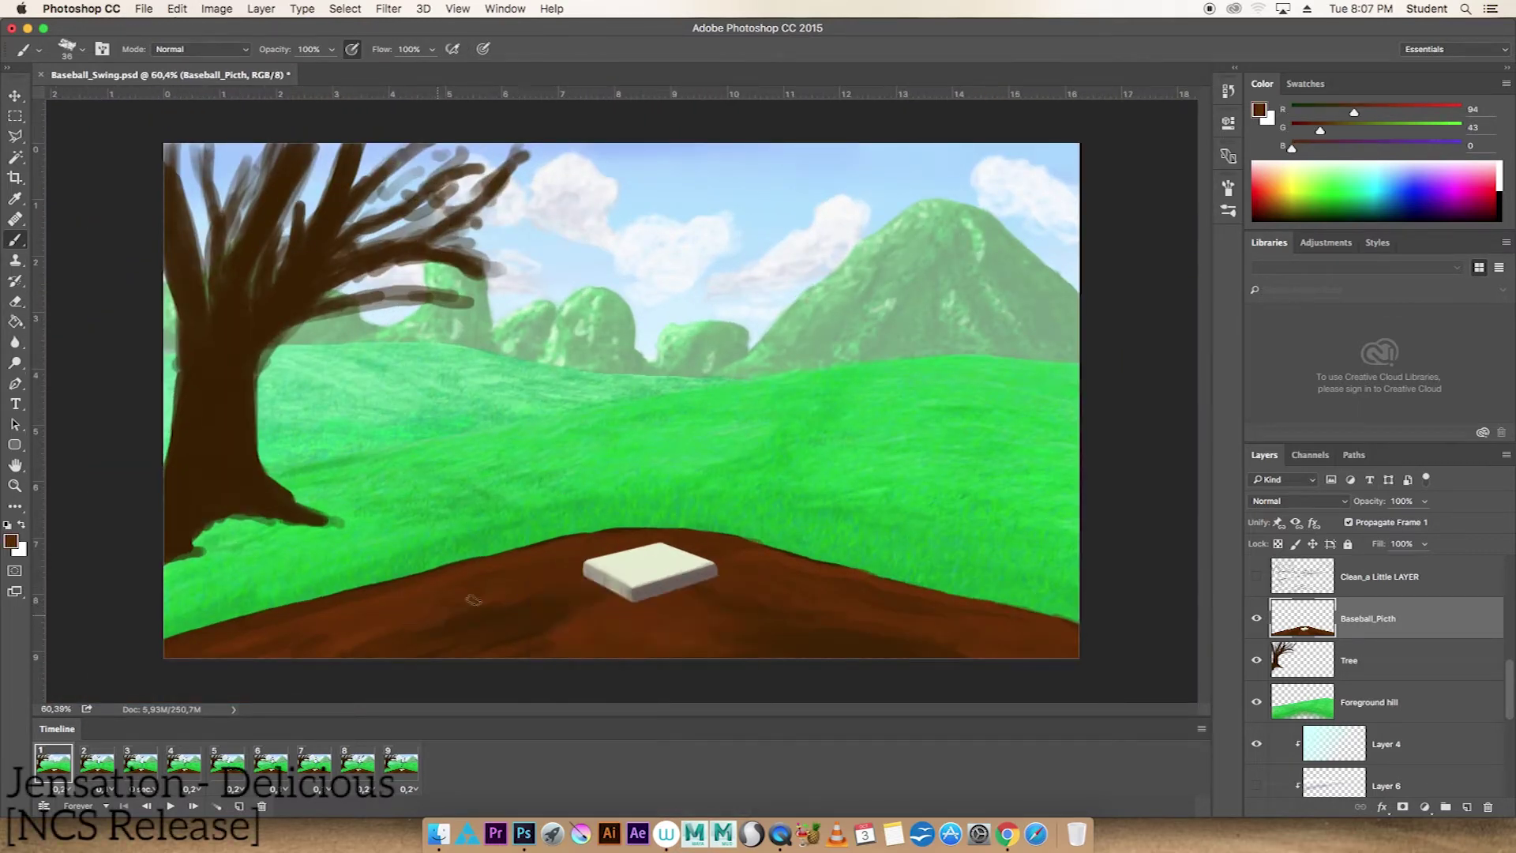
left_click_drag(324, 630, 187, 657)
key("ctrl+z")
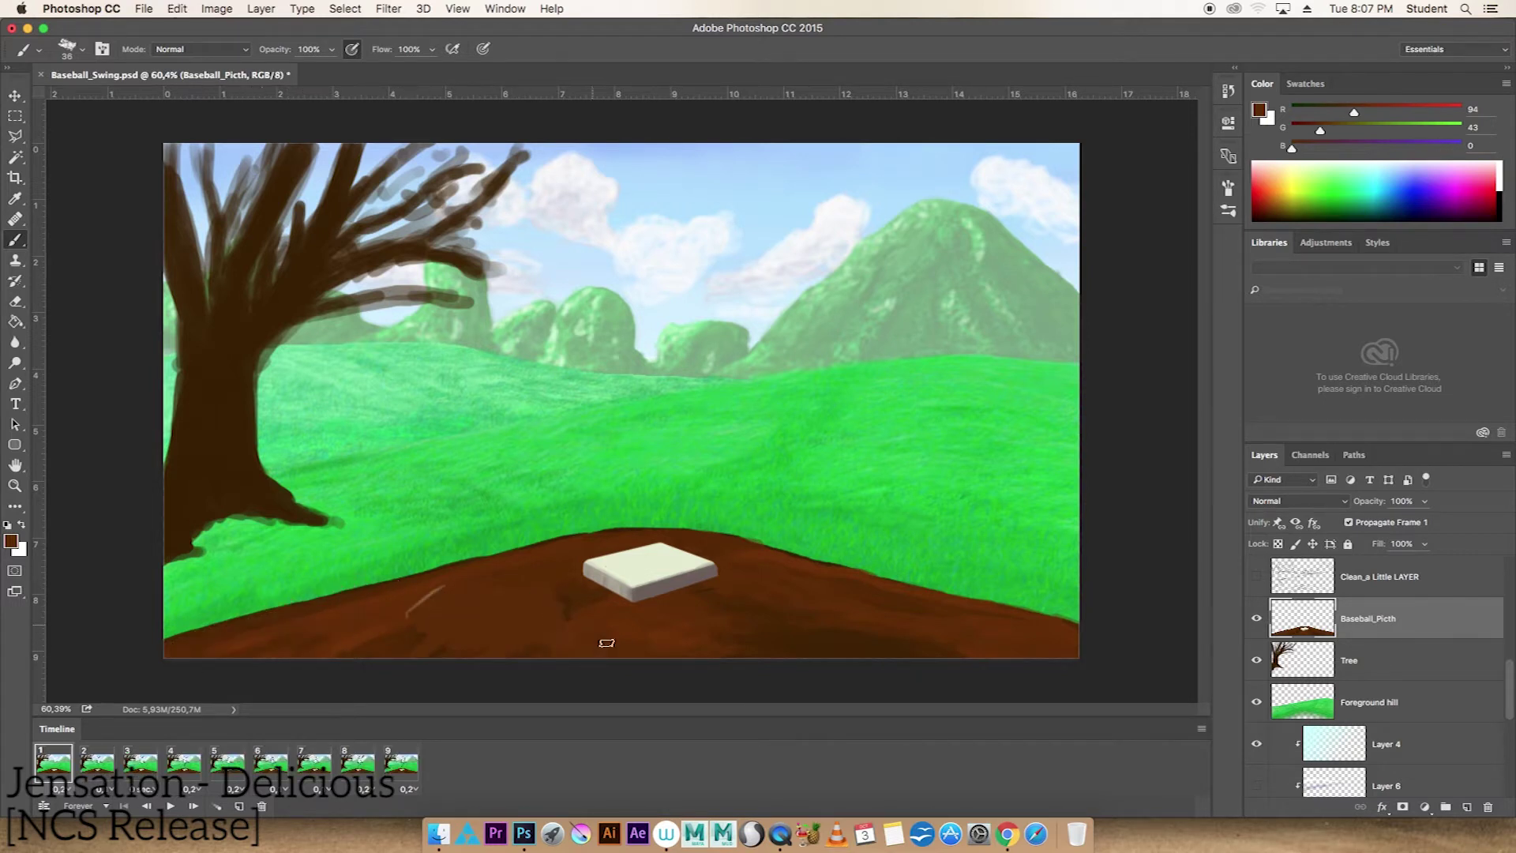
Try white lines out from the base, undo both, and add a new empty Layer 7
key("x")
left_click_drag(604, 586, 365, 656)
right_click(717, 580)
left_click_drag(694, 588, 916, 660)
key("ctrl+z")
key("ctrl+alt+z")
key("ctrl+shift+alt+n")
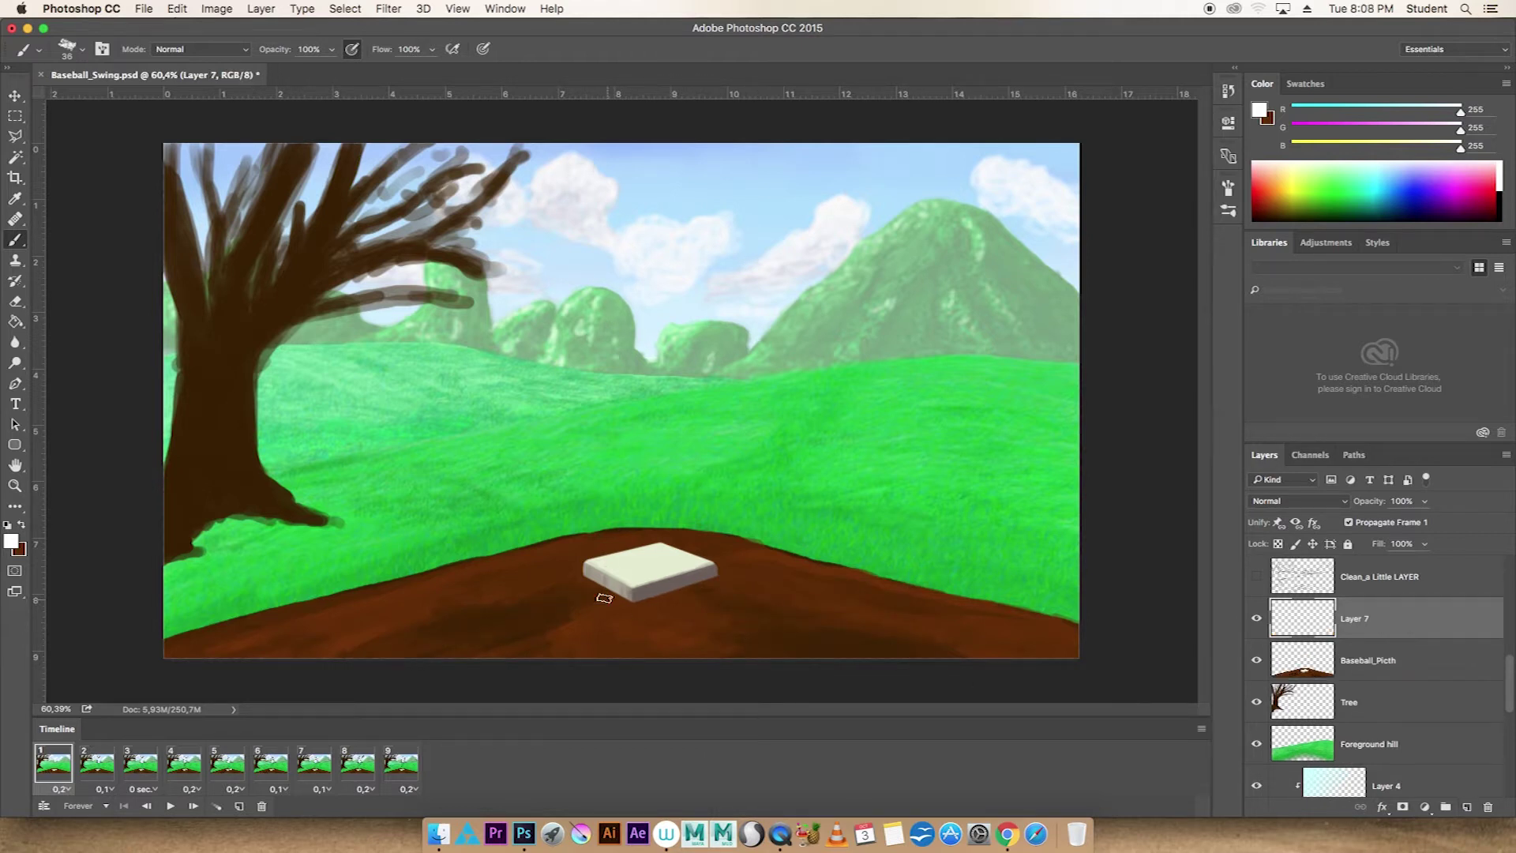
Draw straight white lines from the base toward the lower-left and lower-right
right_click(608, 580)
left_click(598, 590)
left_click(359, 661, "shift")
right_click(734, 625)
left_click(694, 596)
left_click_drag(693, 591, 1002, 722)
key("ctrl+z")
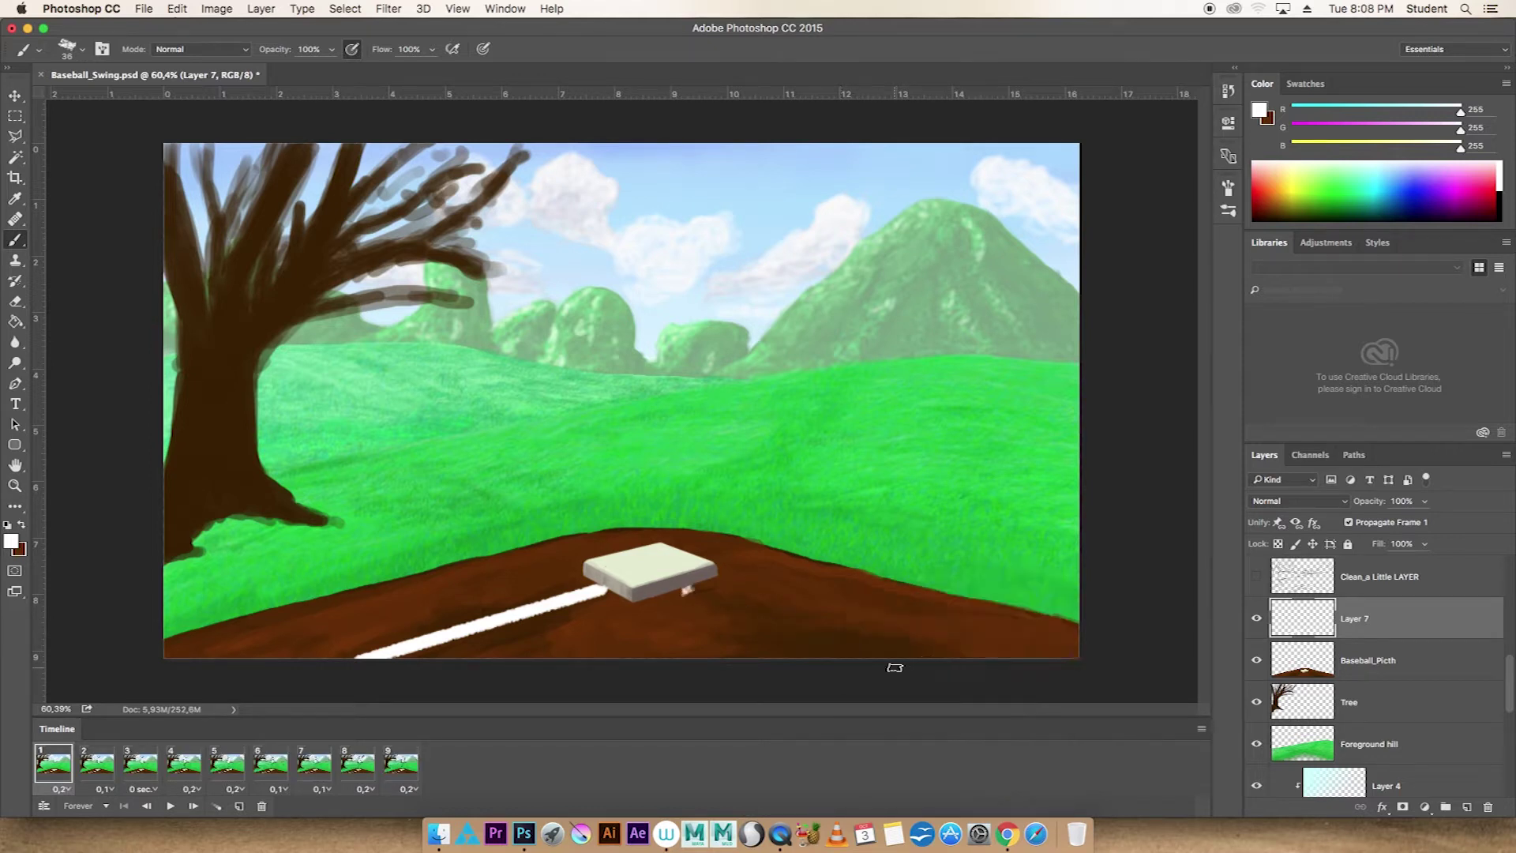
key("ctrl+a")
left_click(904, 669, "shift")
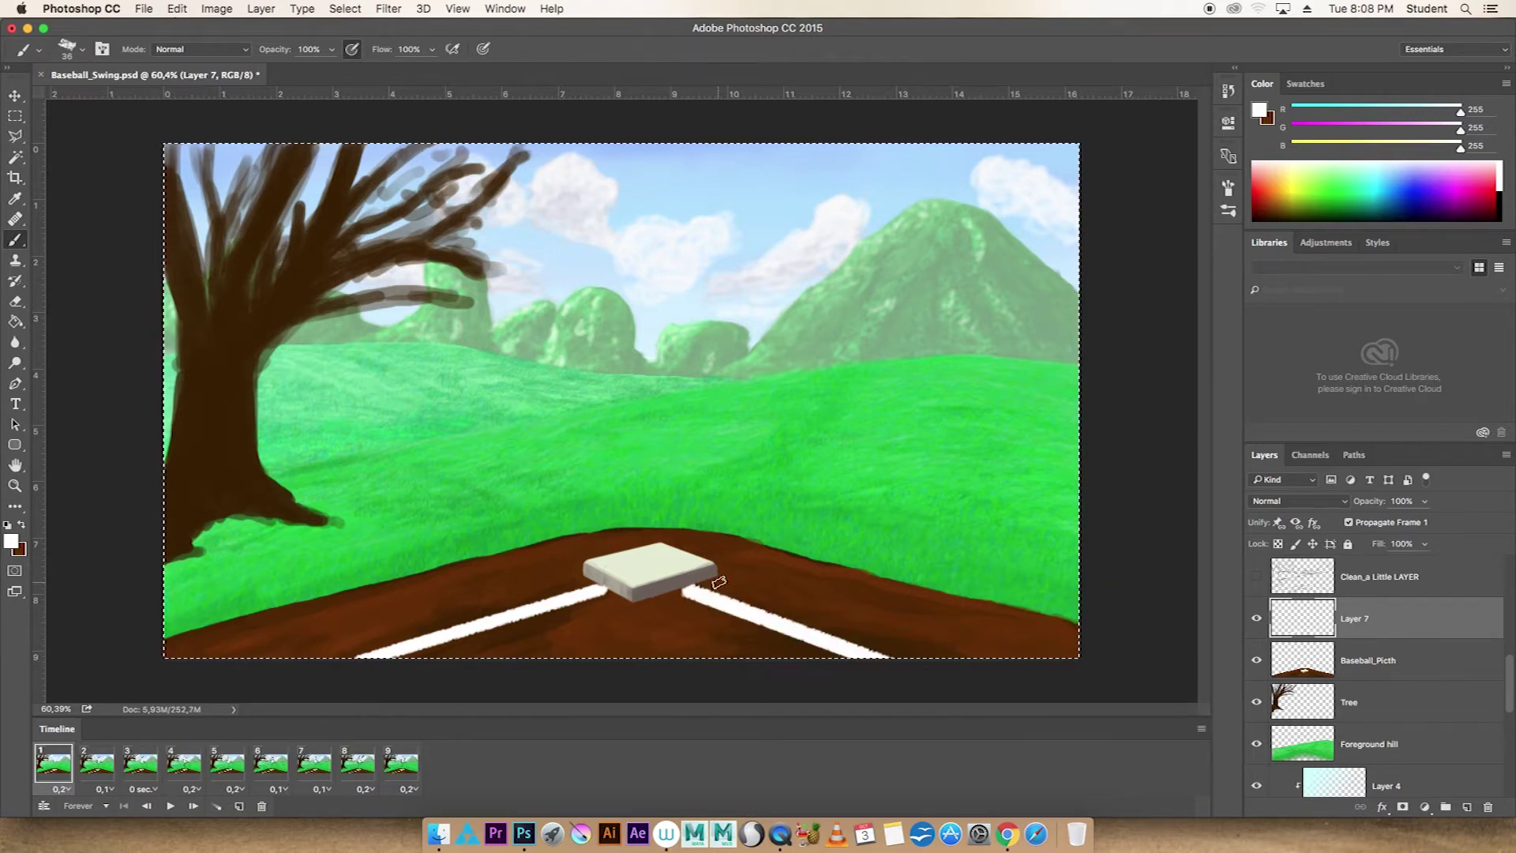
Try Soft Light blending, revert to Normal, and paint dirt brown over the right line with a 66 px brush
left_click(1299, 501)
left_click(1274, 683)
left_click(1298, 501)
left_click(1268, 319)
left_click(716, 630, "alt")
right_click(738, 624)
left_click(862, 756)
left_click_drag(703, 597, 813, 635)
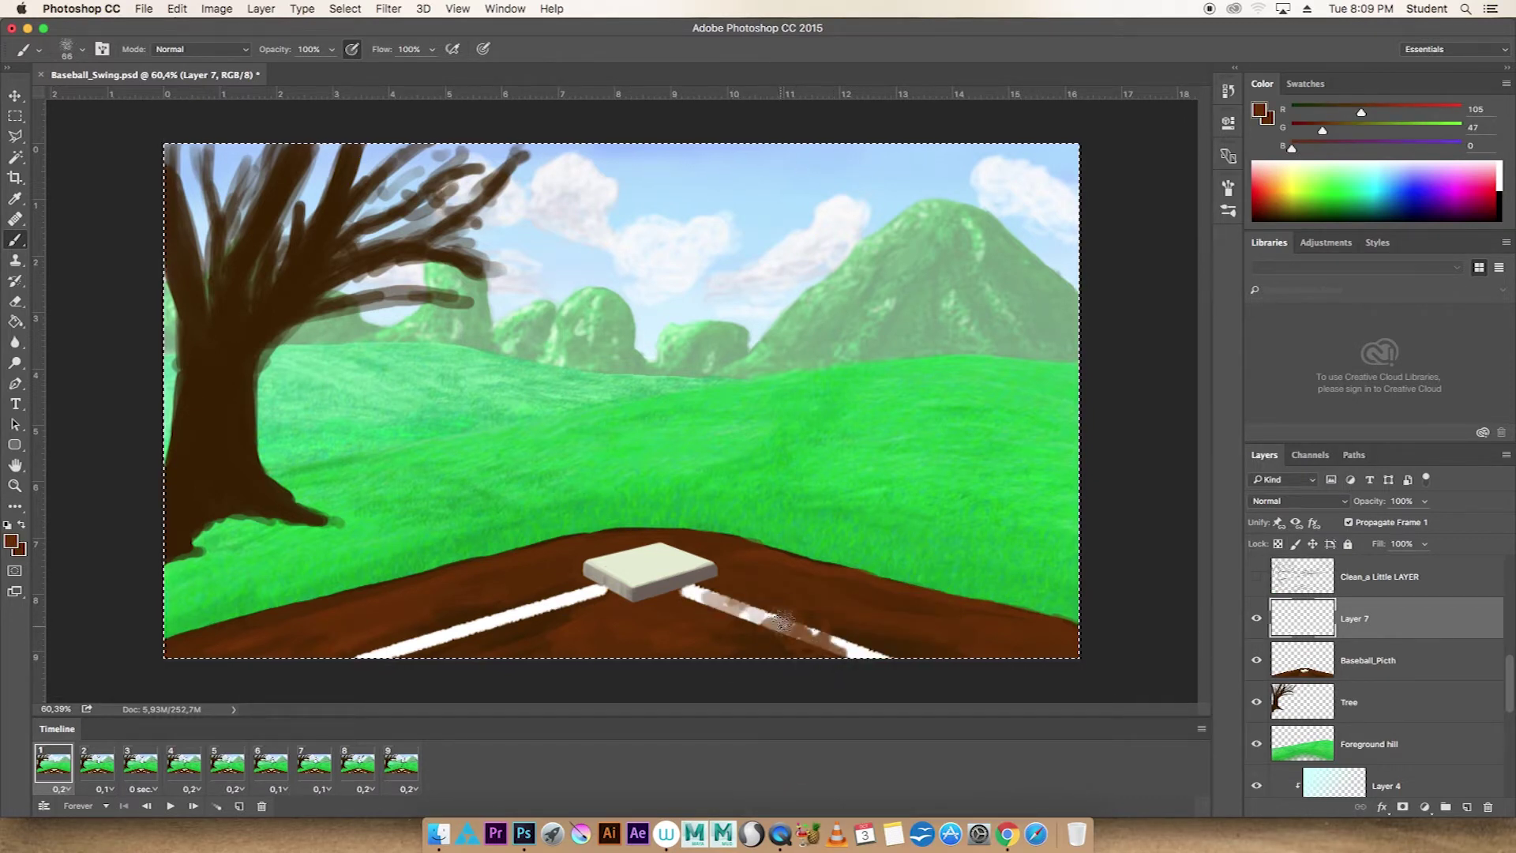
left_click(636, 612, "alt")
mouse_move(734, 606)
left_mouse_down()
mouse_move(825, 640)
mouse_move(356, 616)
mouse_move(583, 610)
left_mouse_up()
Erase parts of both white lines, then undo the erasing to restore them
key("ctrl+z")
key("e")
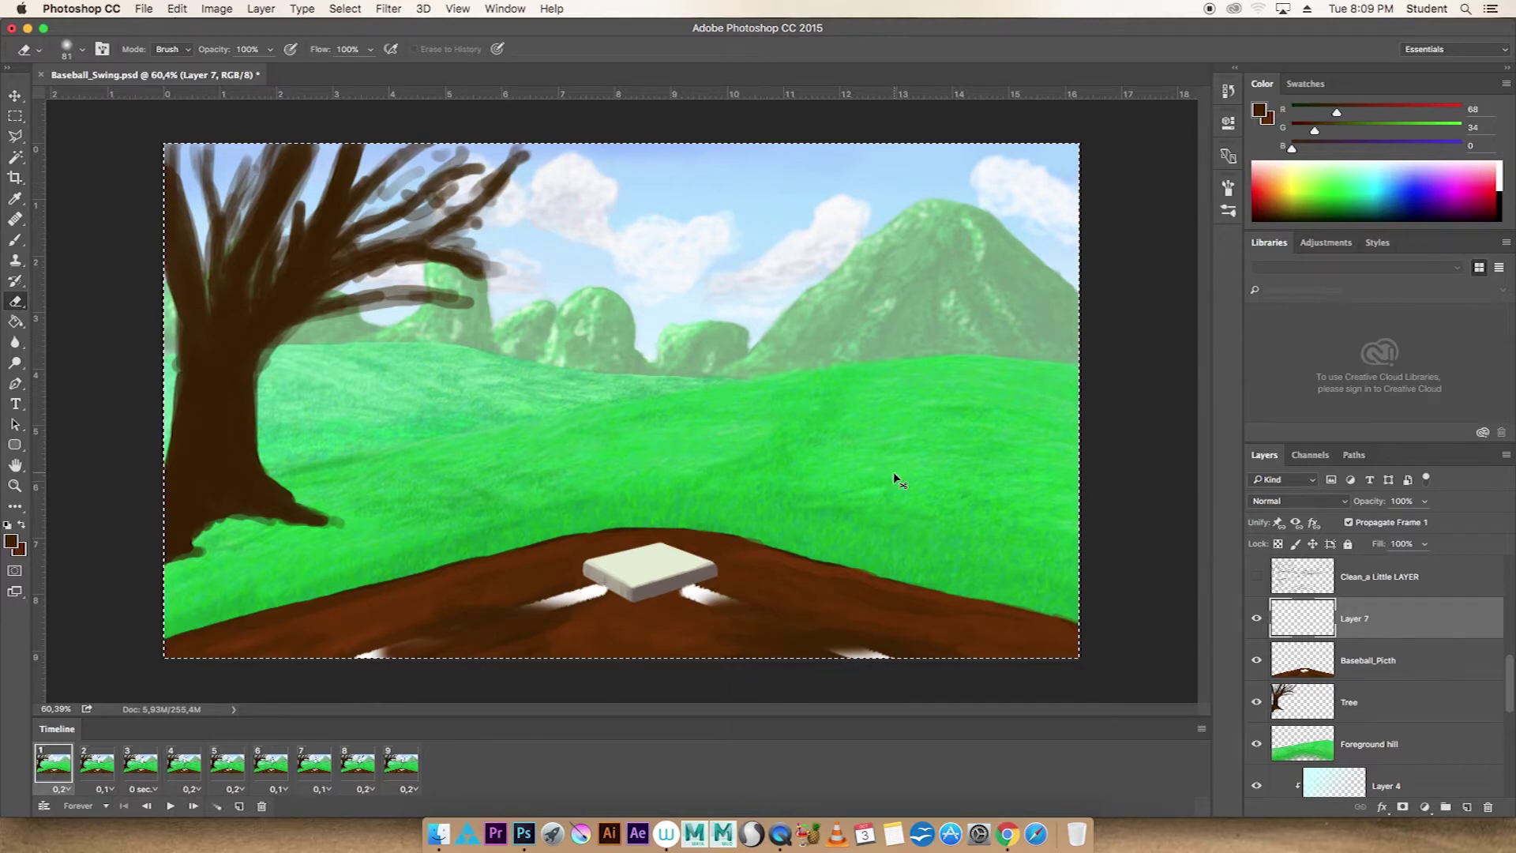
key("ctrl+z")
left_click_drag(811, 613, 856, 650)
left_click_drag(718, 603, 471, 630)
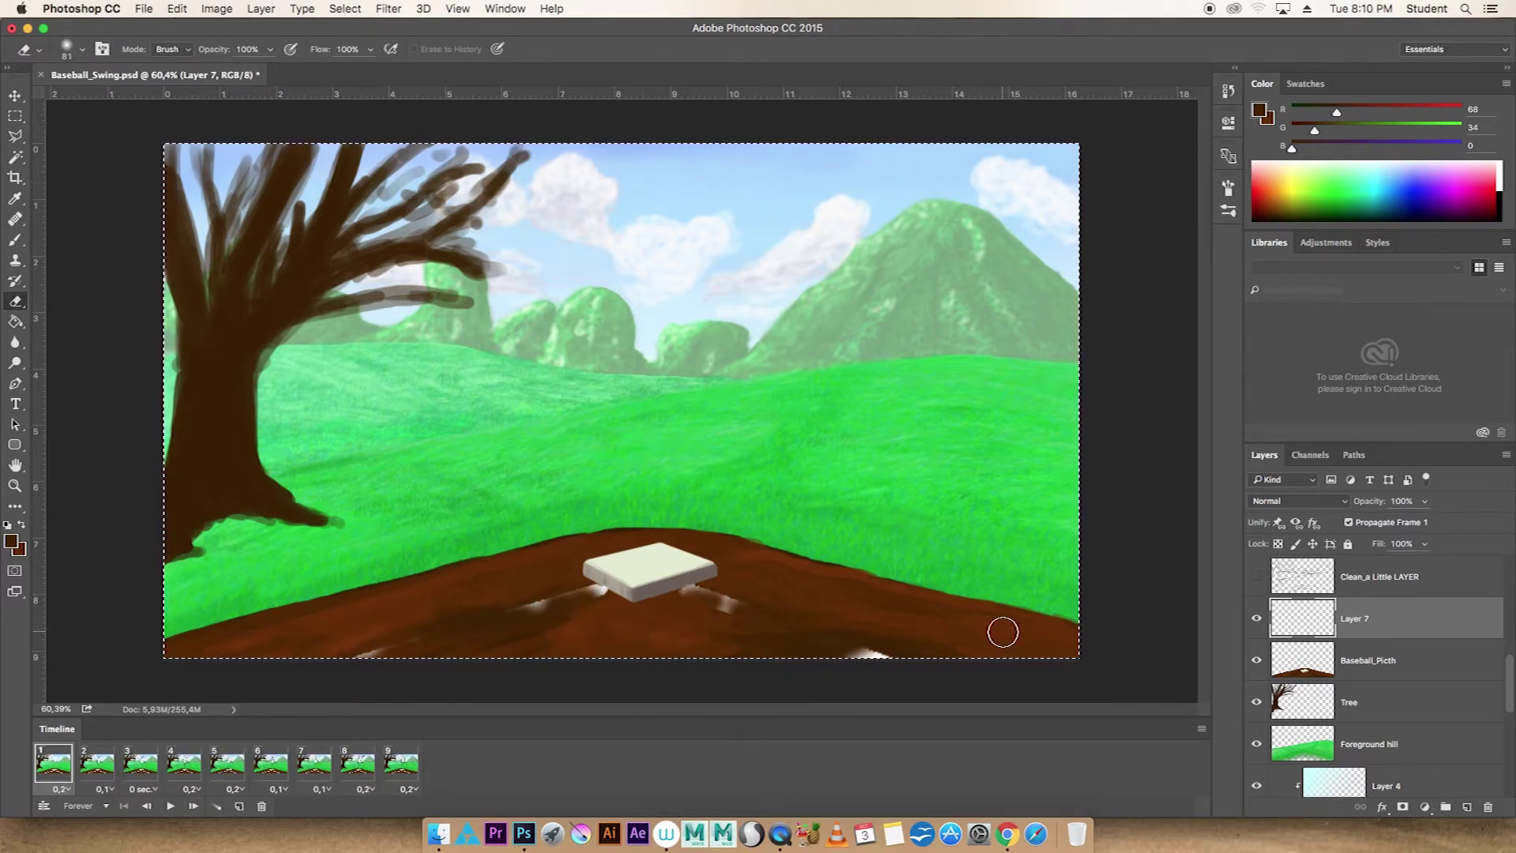
key("b")
key("d")
key("x")
key("ctrl+alt+z")
key("ctrl+alt+z")
Fade the lower ends of both chalk lines with the eraser and save the document
key("e")
mouse_move(837, 632)
left_mouse_down()
mouse_move(775, 640)
mouse_move(789, 646)
mouse_move(742, 612)
left_mouse_up()
left_click_drag(535, 619, 403, 639)
left_click_drag(686, 616, 553, 604)
key("ctrl+s")
right_click(720, 578)
left_click(1302, 660)
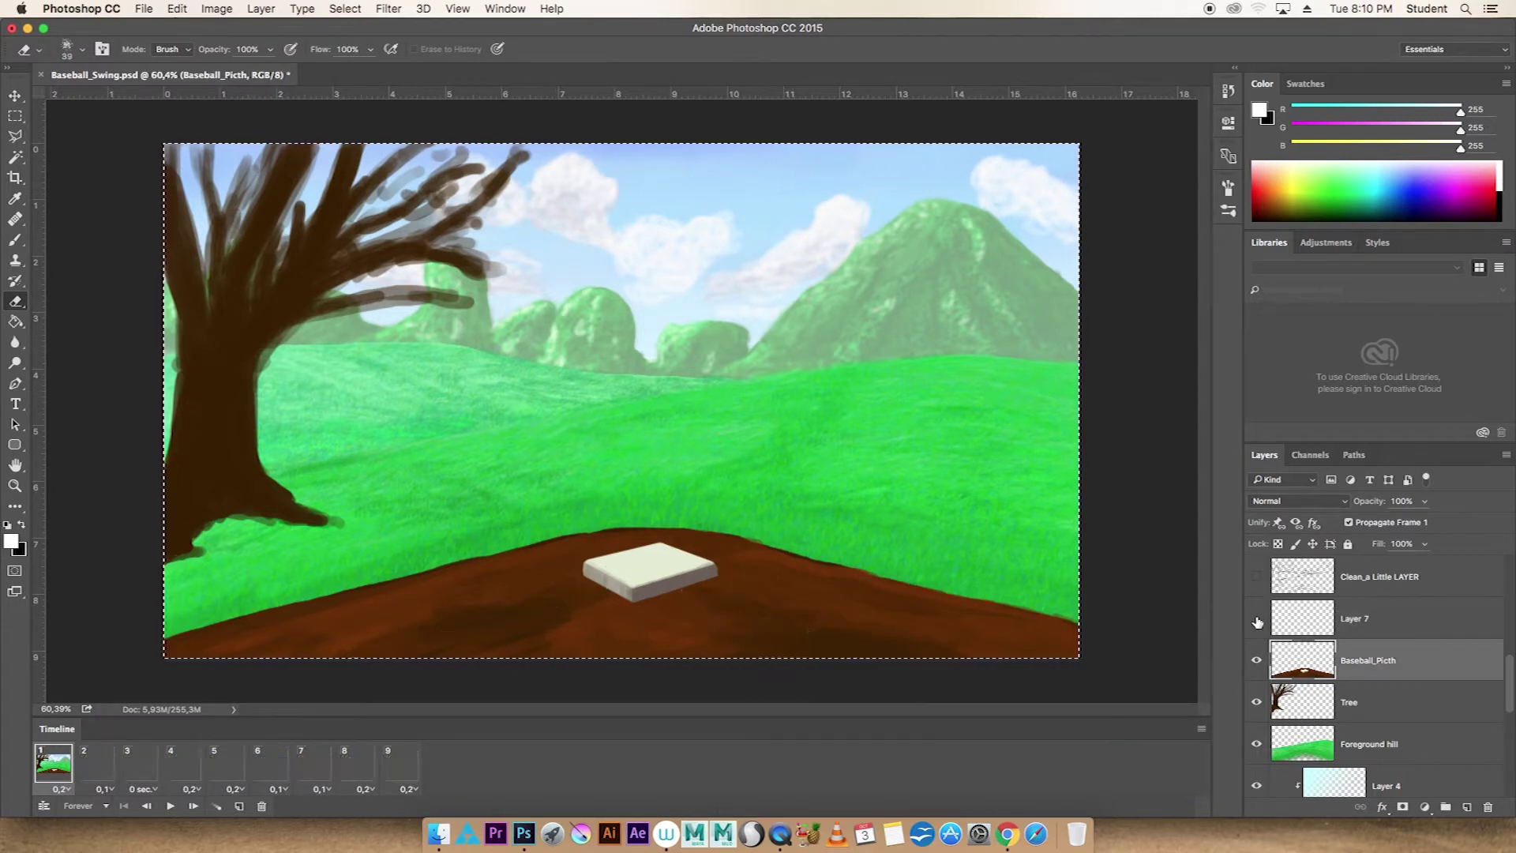
Try eraser strokes on the dirt beside the base and undo them
left_click_drag(935, 612, 833, 616)
key("ctrl+z")
left_click_drag(1007, 624, 833, 616)
key("ctrl+z")
right_click(890, 627)
key("Escape")
key("b")
Set a 36 px brush, cancel a transform, and undo brown smudges on the base
left_click(1306, 83)
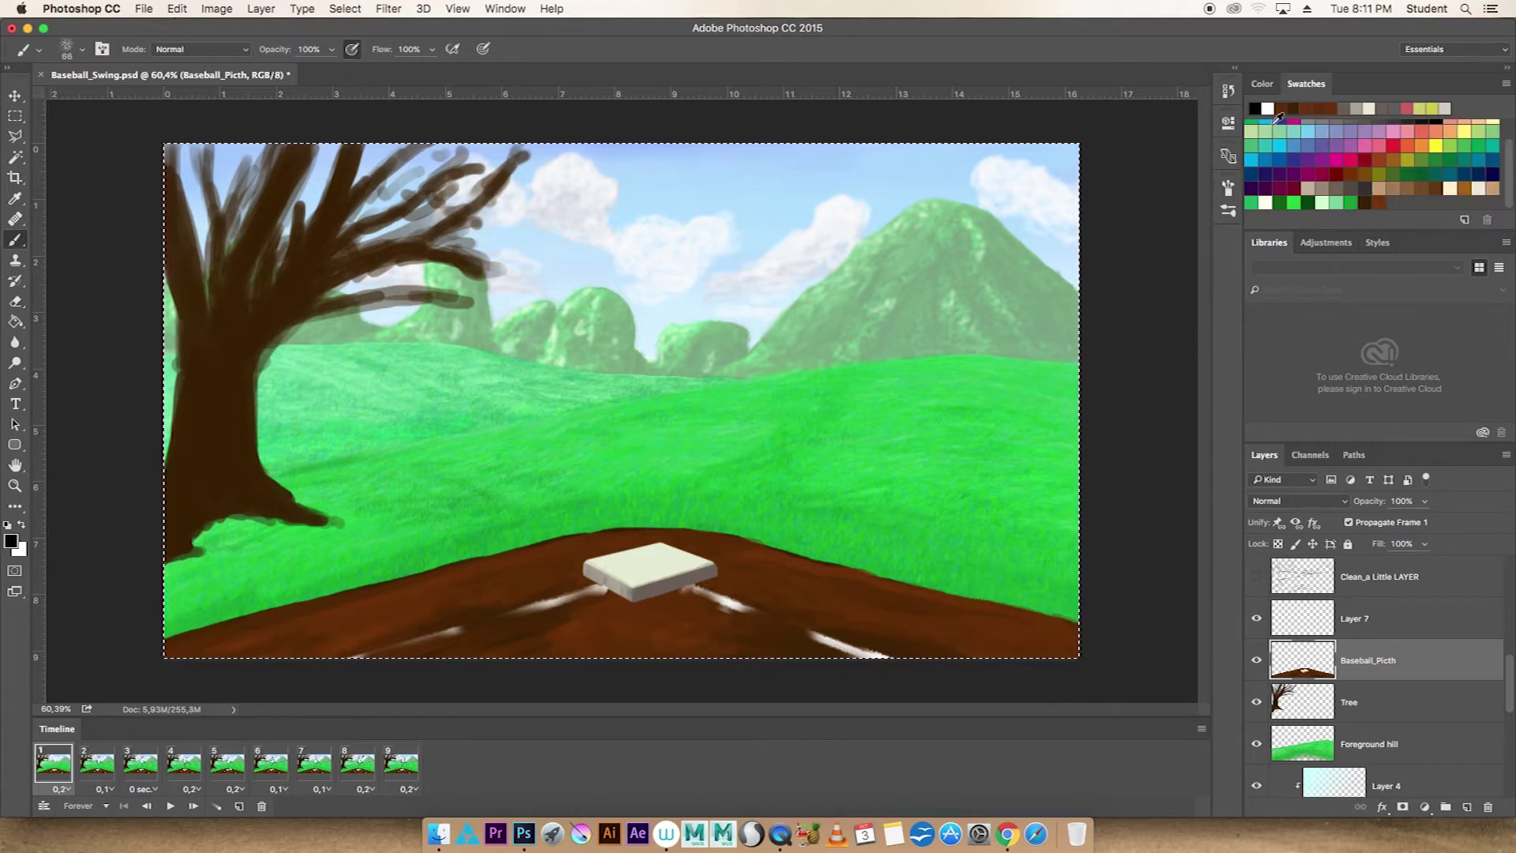
right_click(521, 568)
double_click(553, 656)
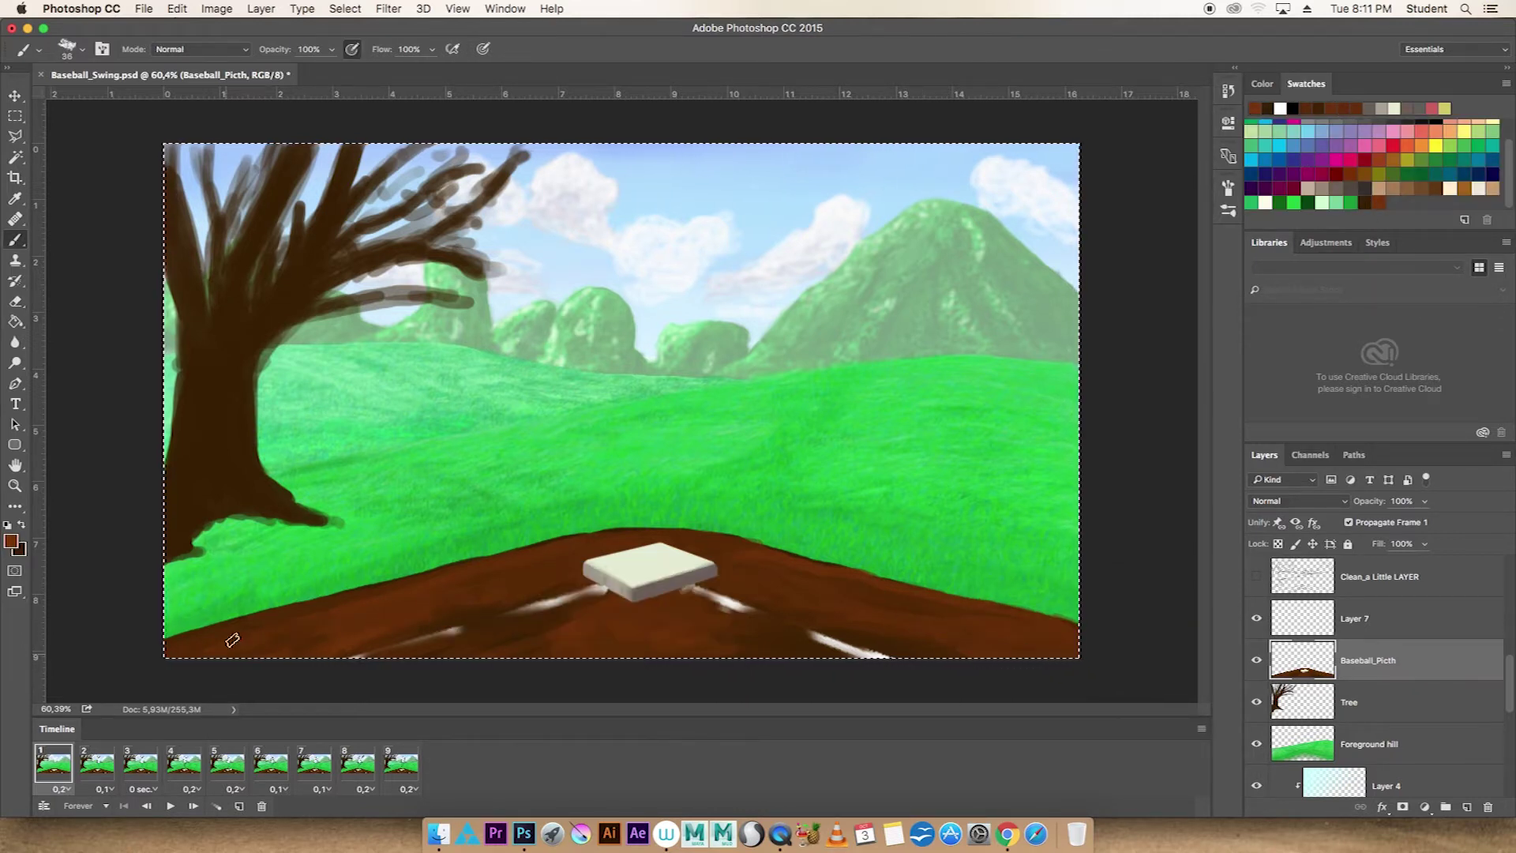
key("ctrl+t")
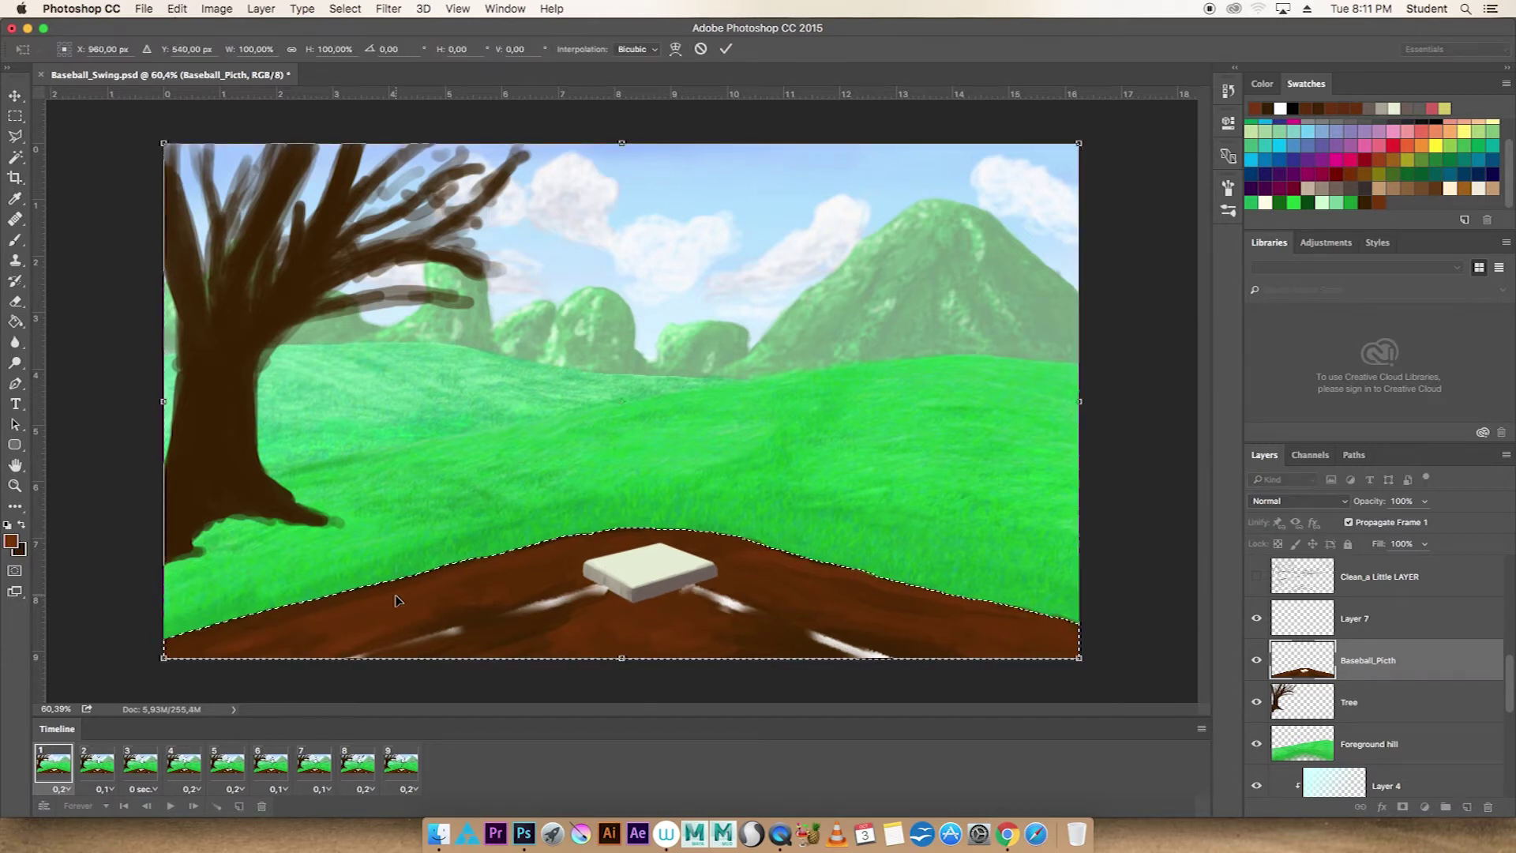
key("Escape")
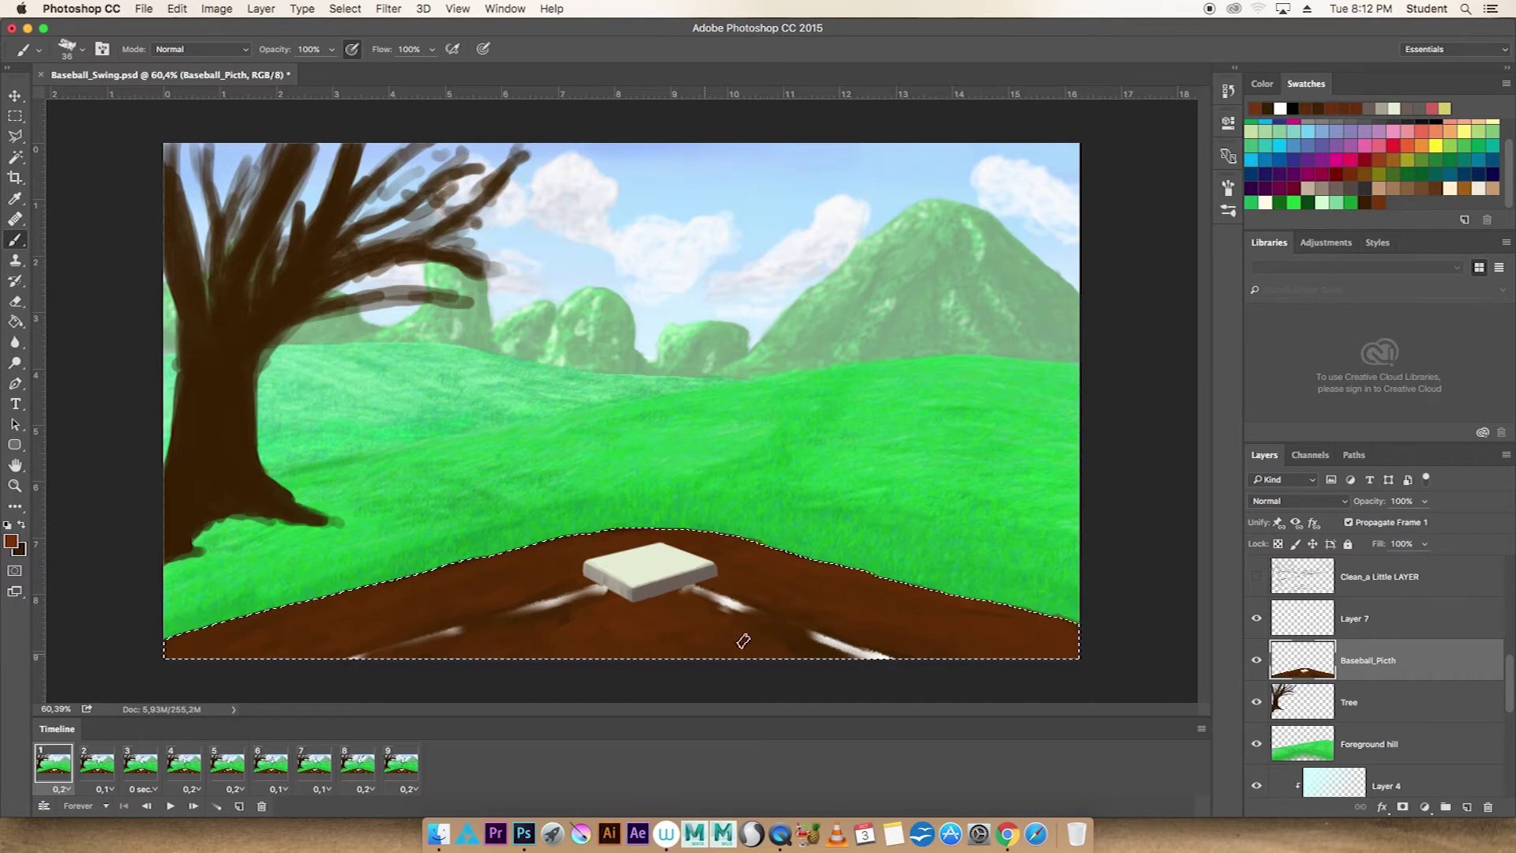
left_click_drag(743, 640, 705, 560)
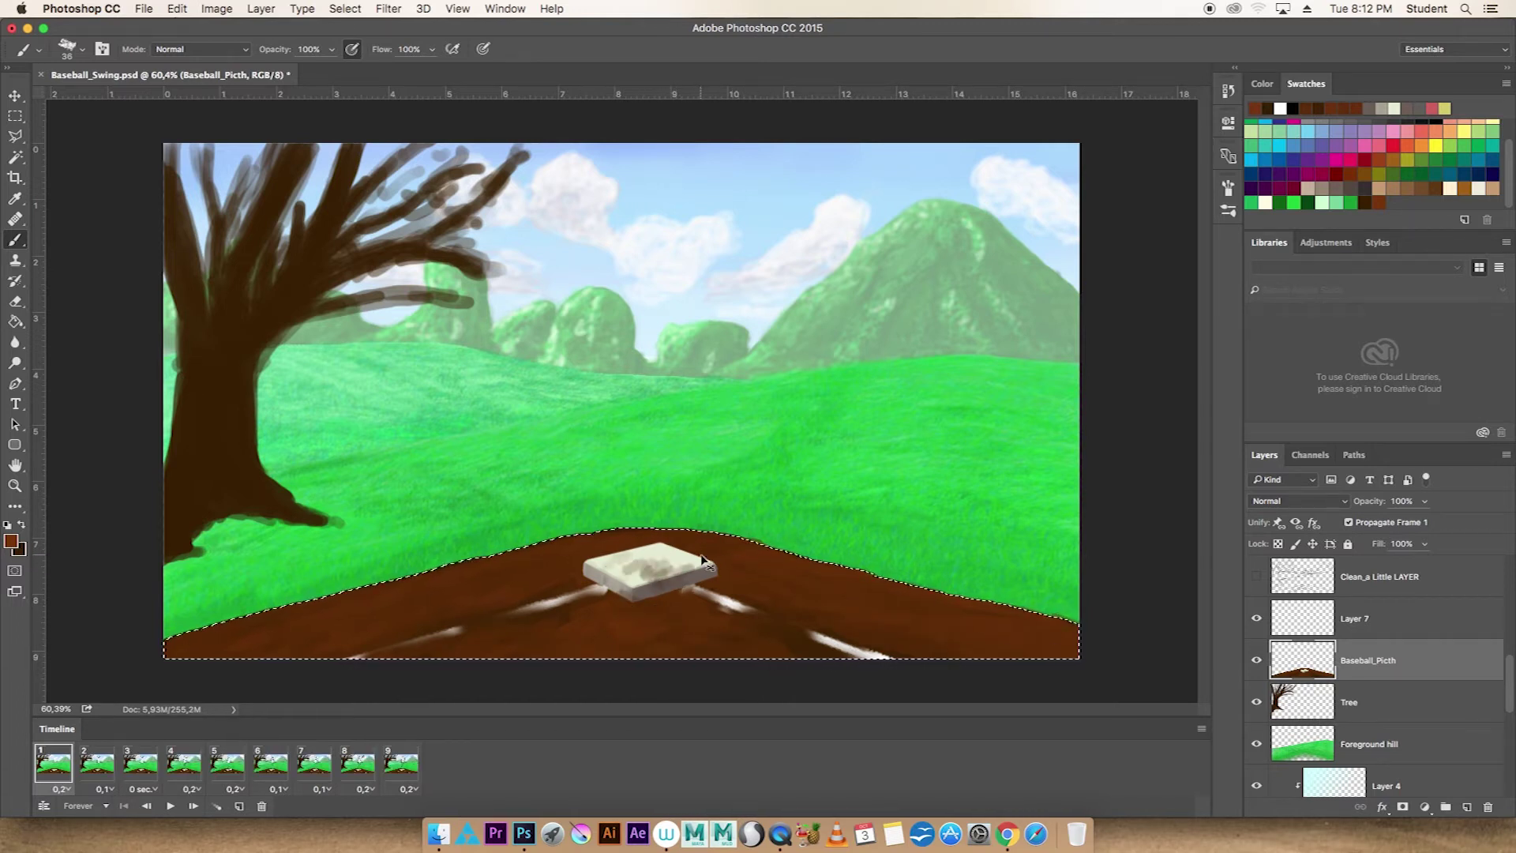
key("ctrl+z")
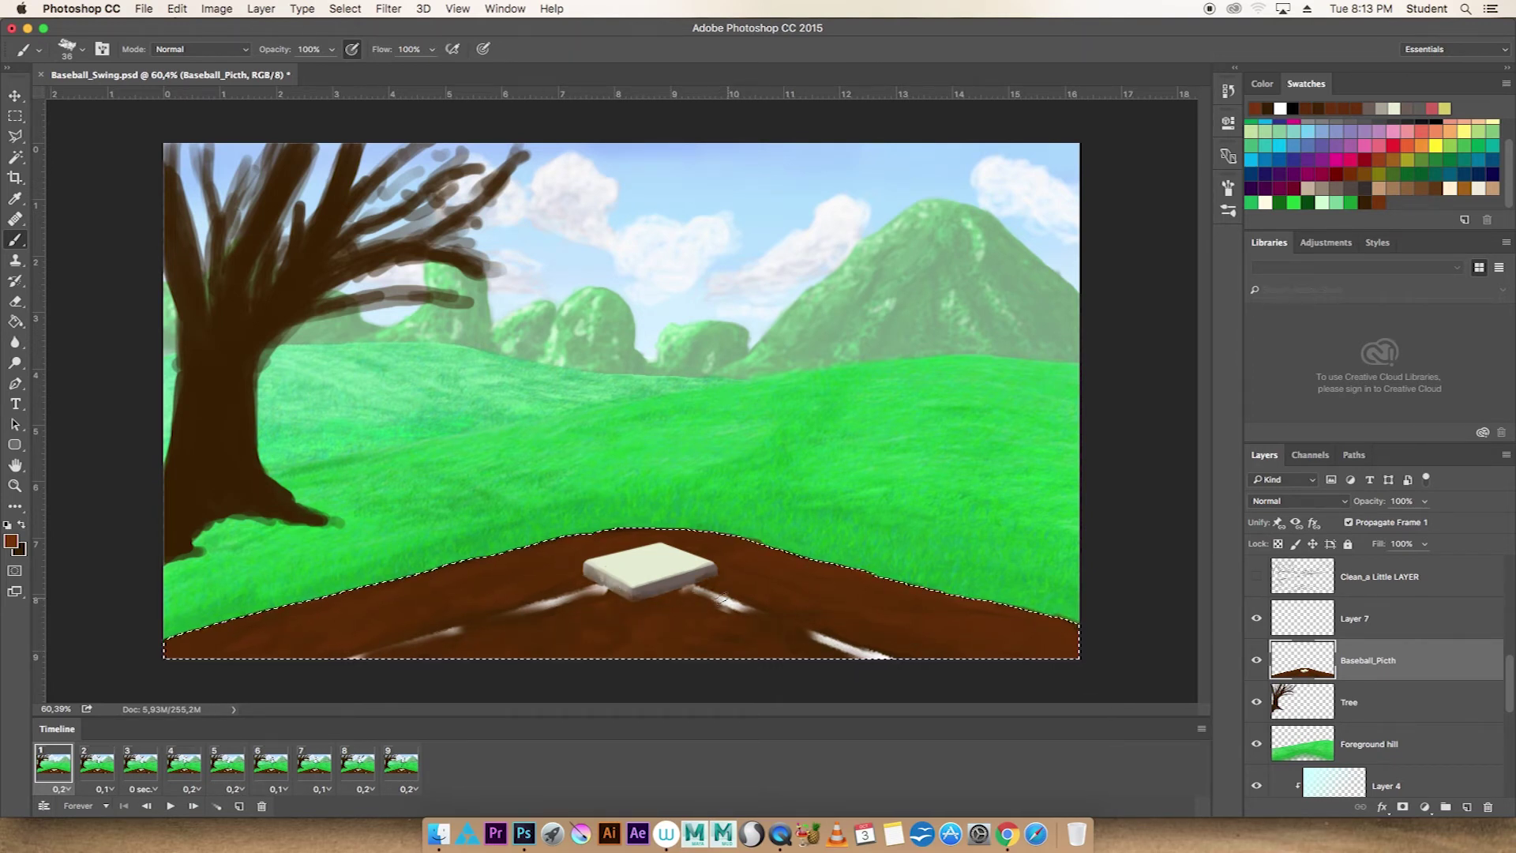
Deselect the canvas, check the Clean_a Little layer, and save the document
key("ctrl+d")
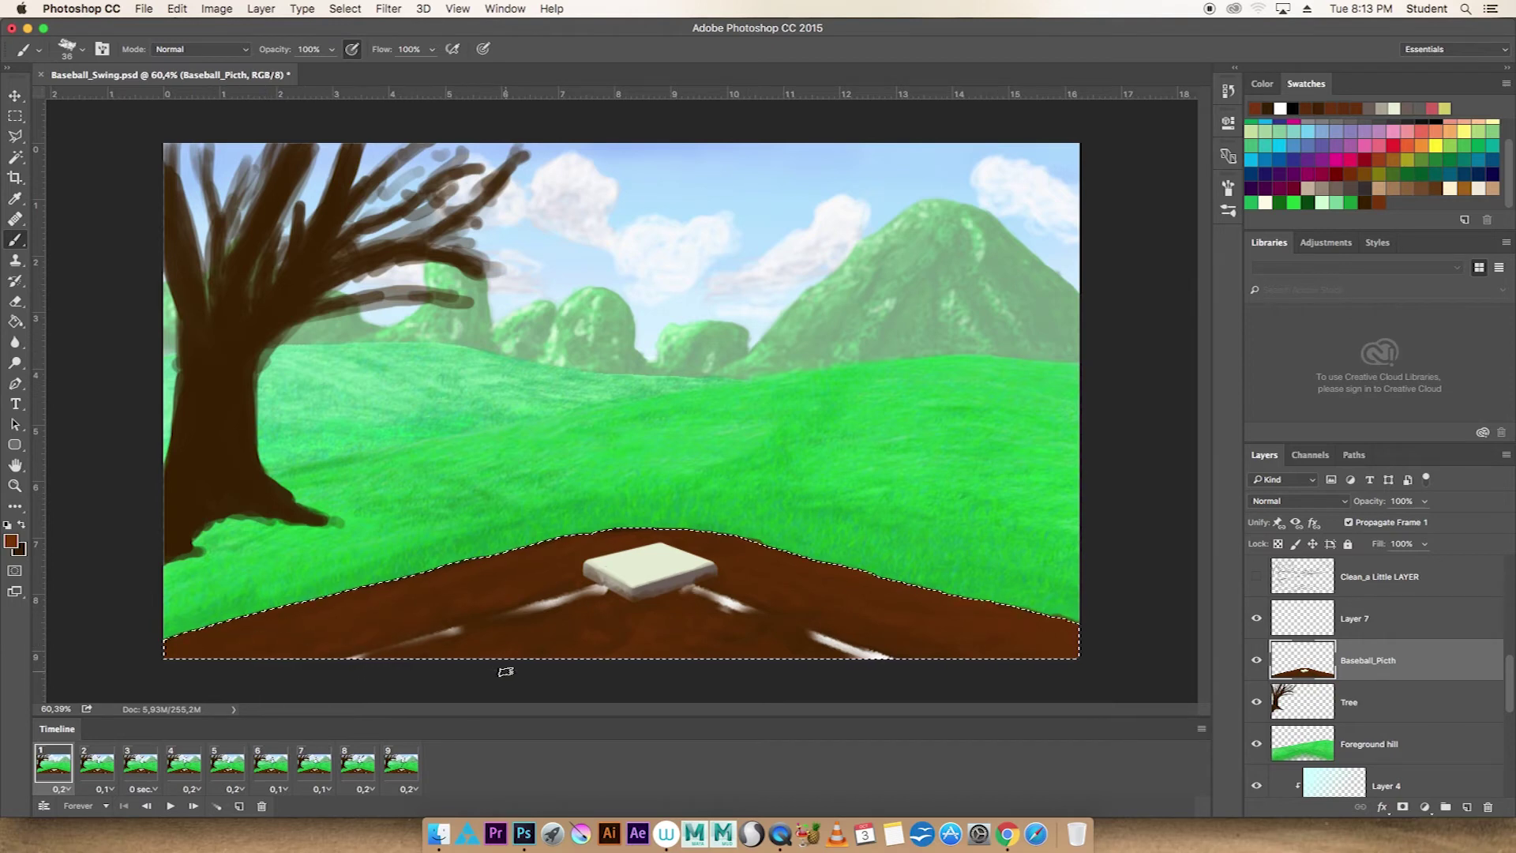
key("ctrl+s")
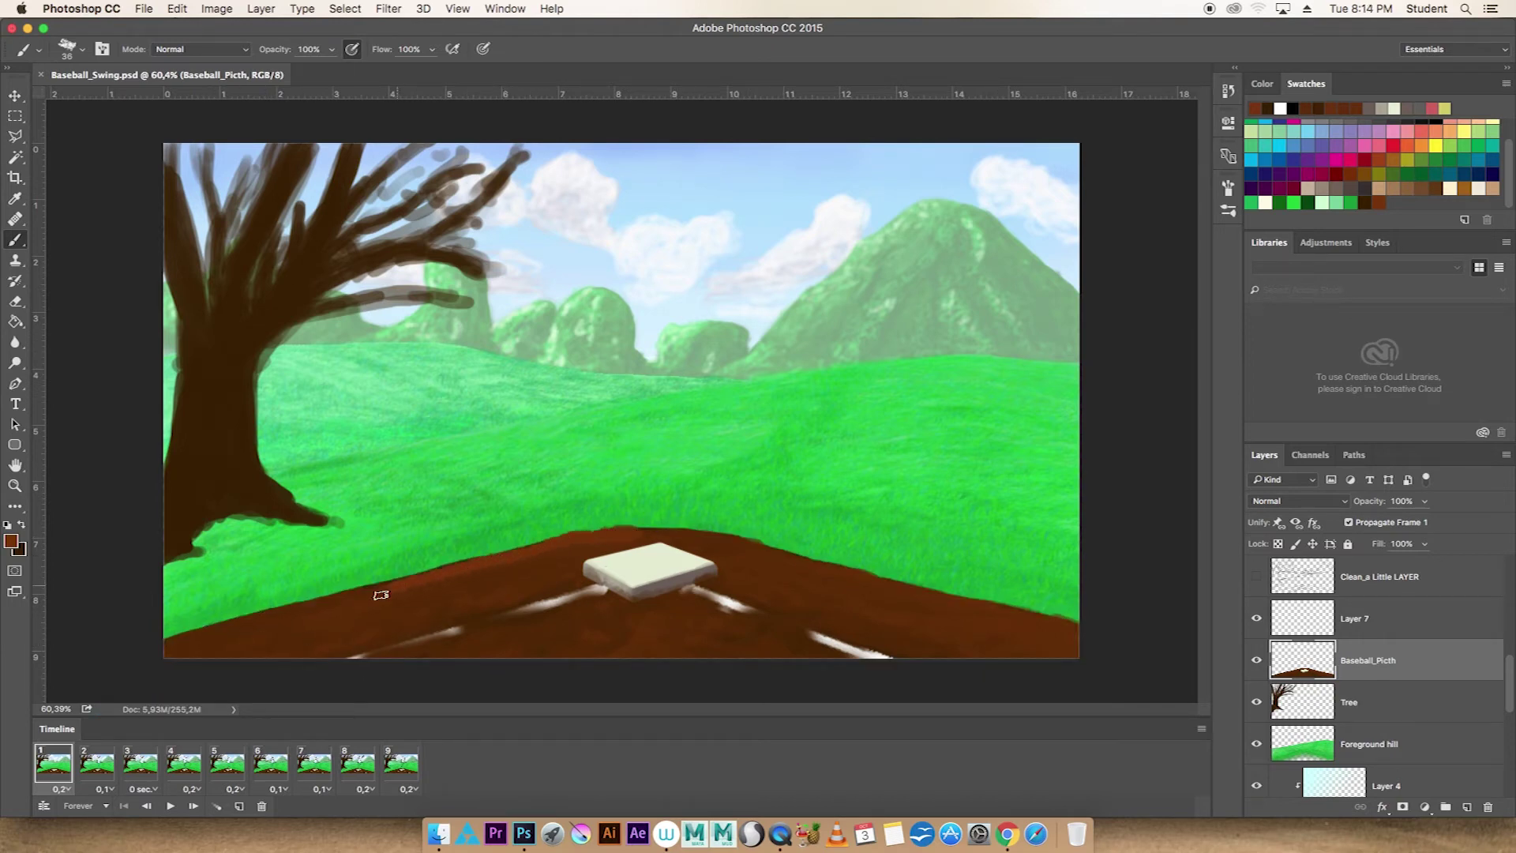
left_click(1257, 577)
key("cmd+s")
Test and undo the batter-shaped brush, then set a 95 px round brush
right_click(695, 584)
left_click(778, 797)
left_click_drag(679, 593, 919, 521)
key("cmd+z")
right_click(809, 418)
double_click(860, 537)
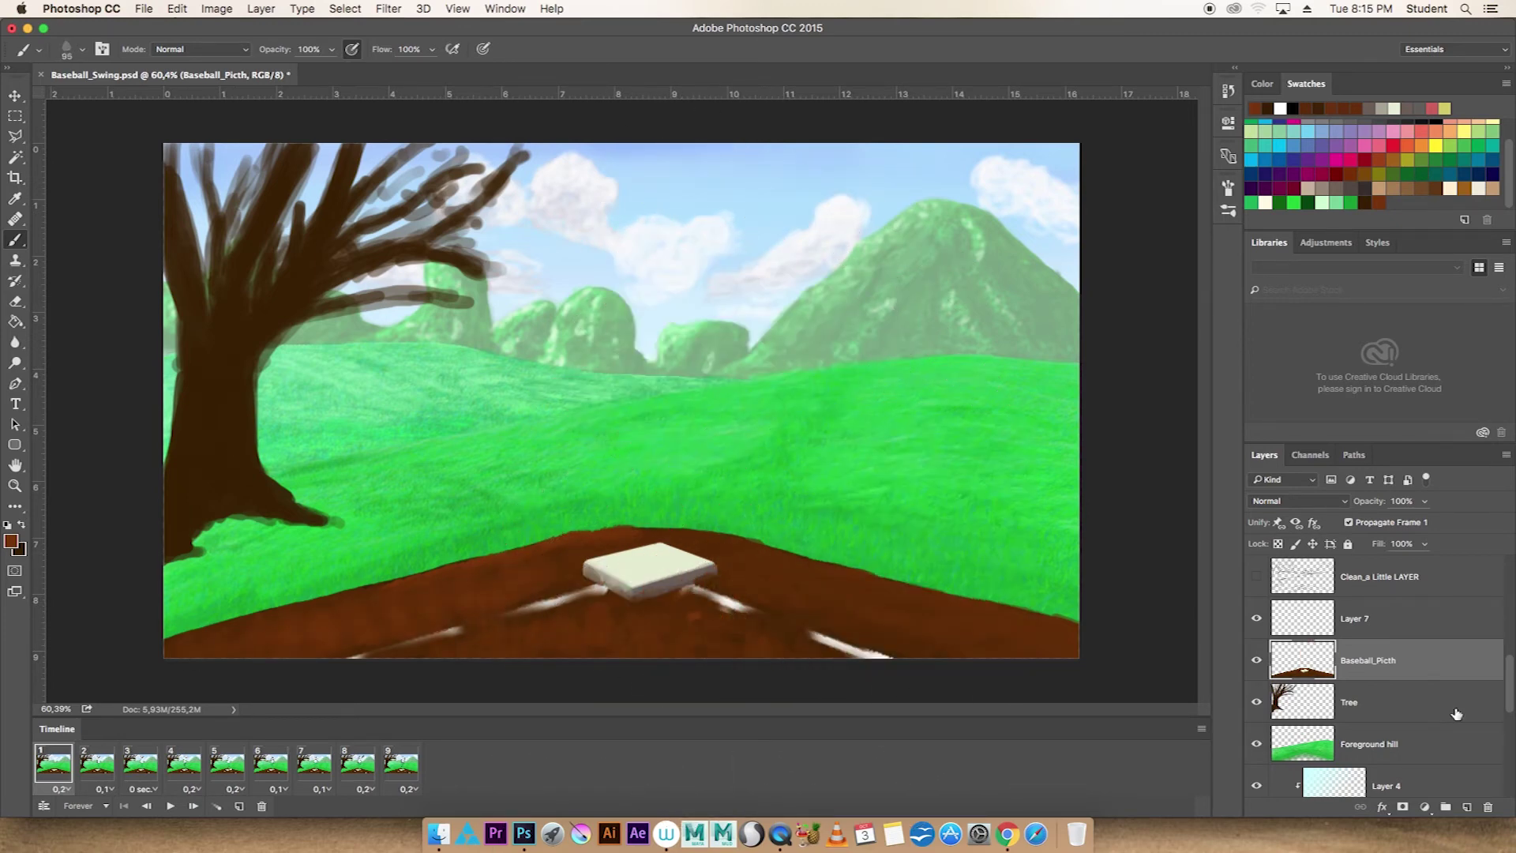
scroll(1342, 672, "up", 3)
left_click(1257, 617)
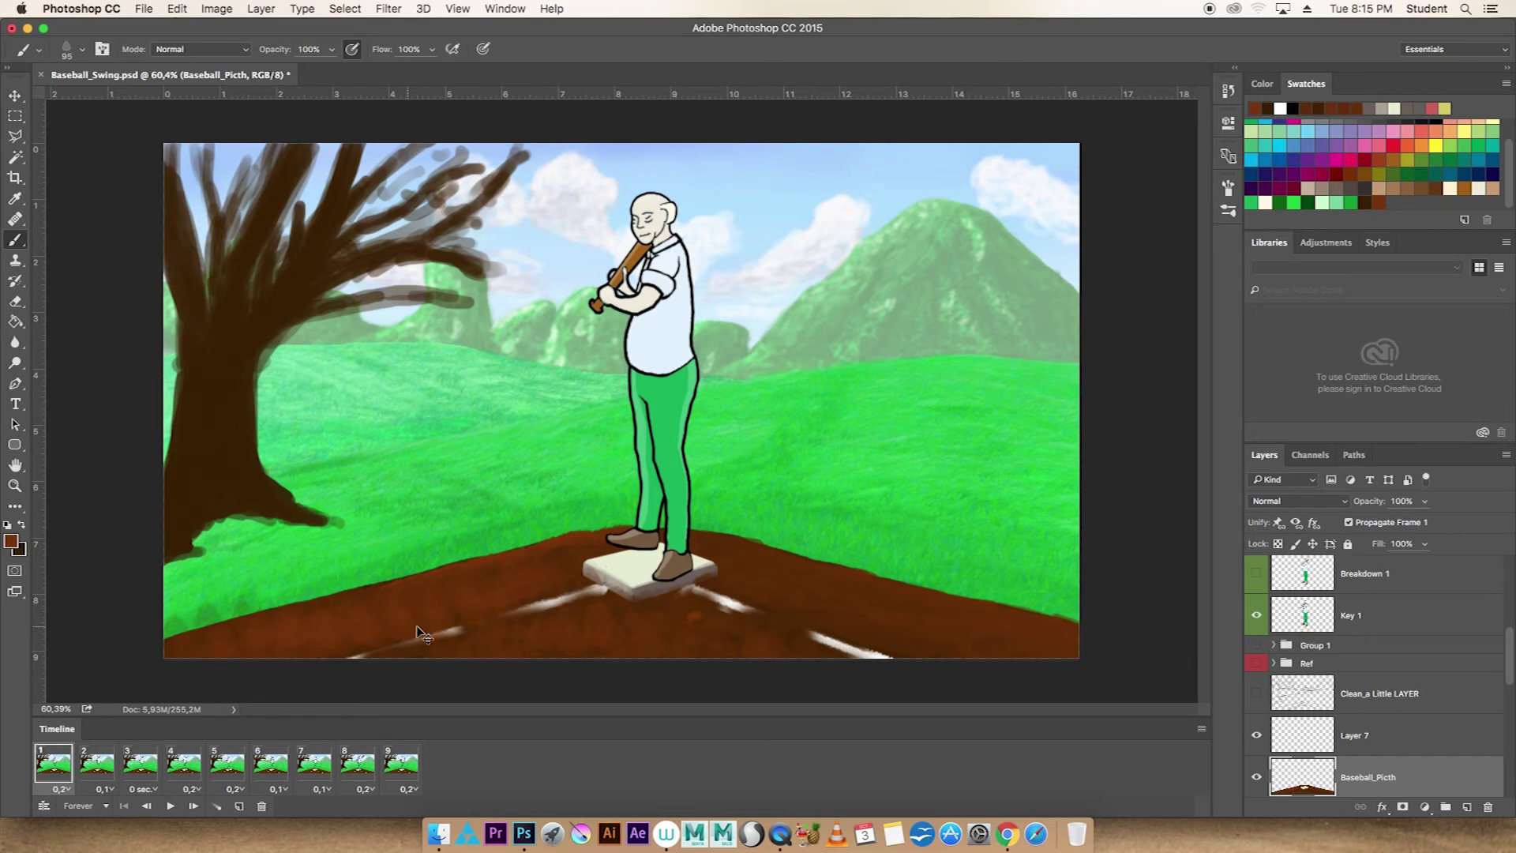
right_click(805, 632)
double_click(983, 639)
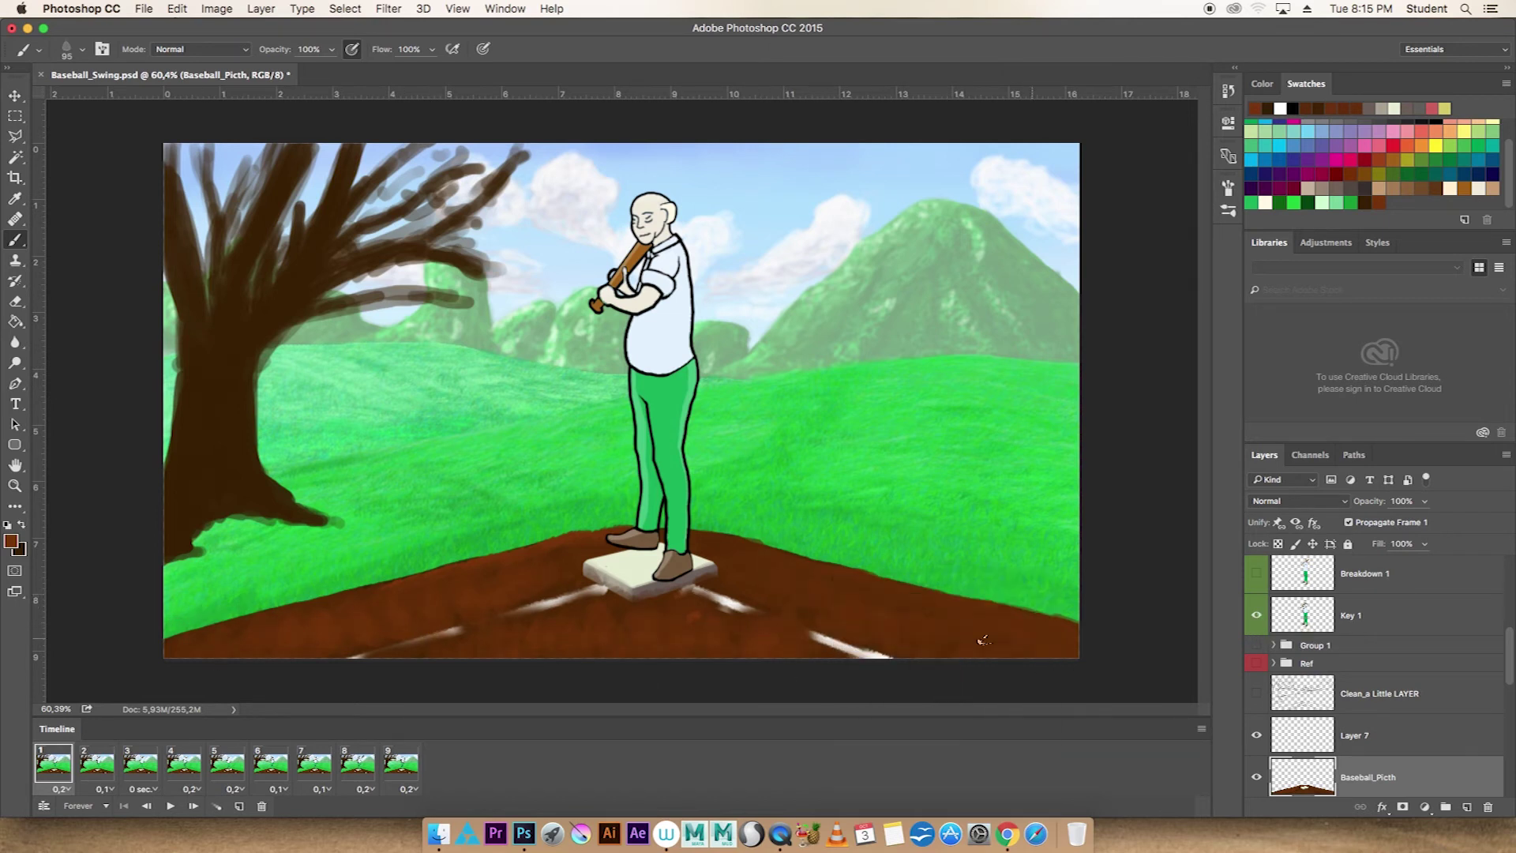
left_click(823, 630, "alt")
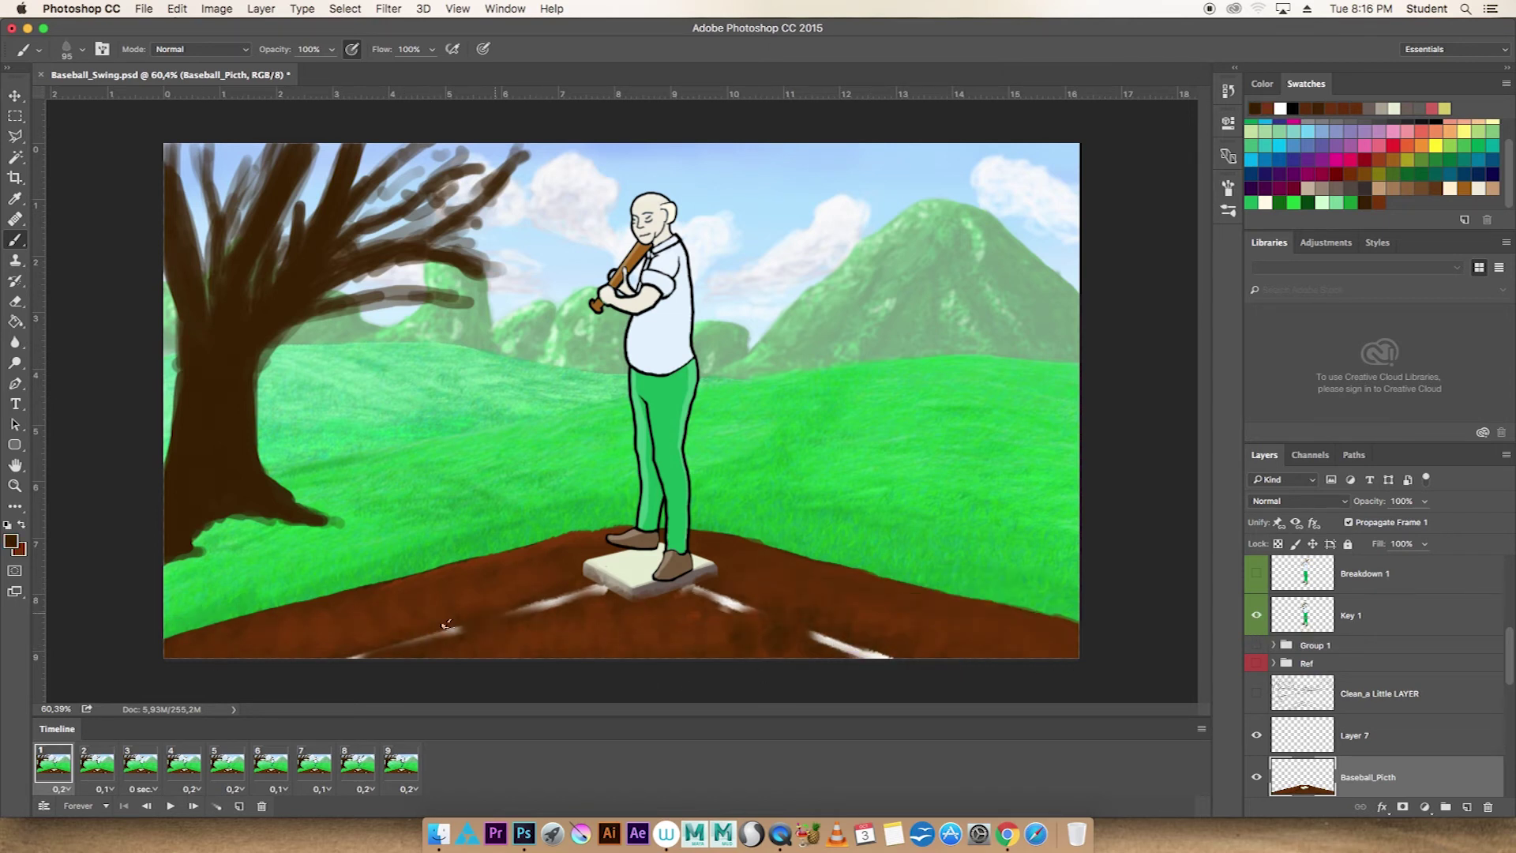
left_click(1257, 615)
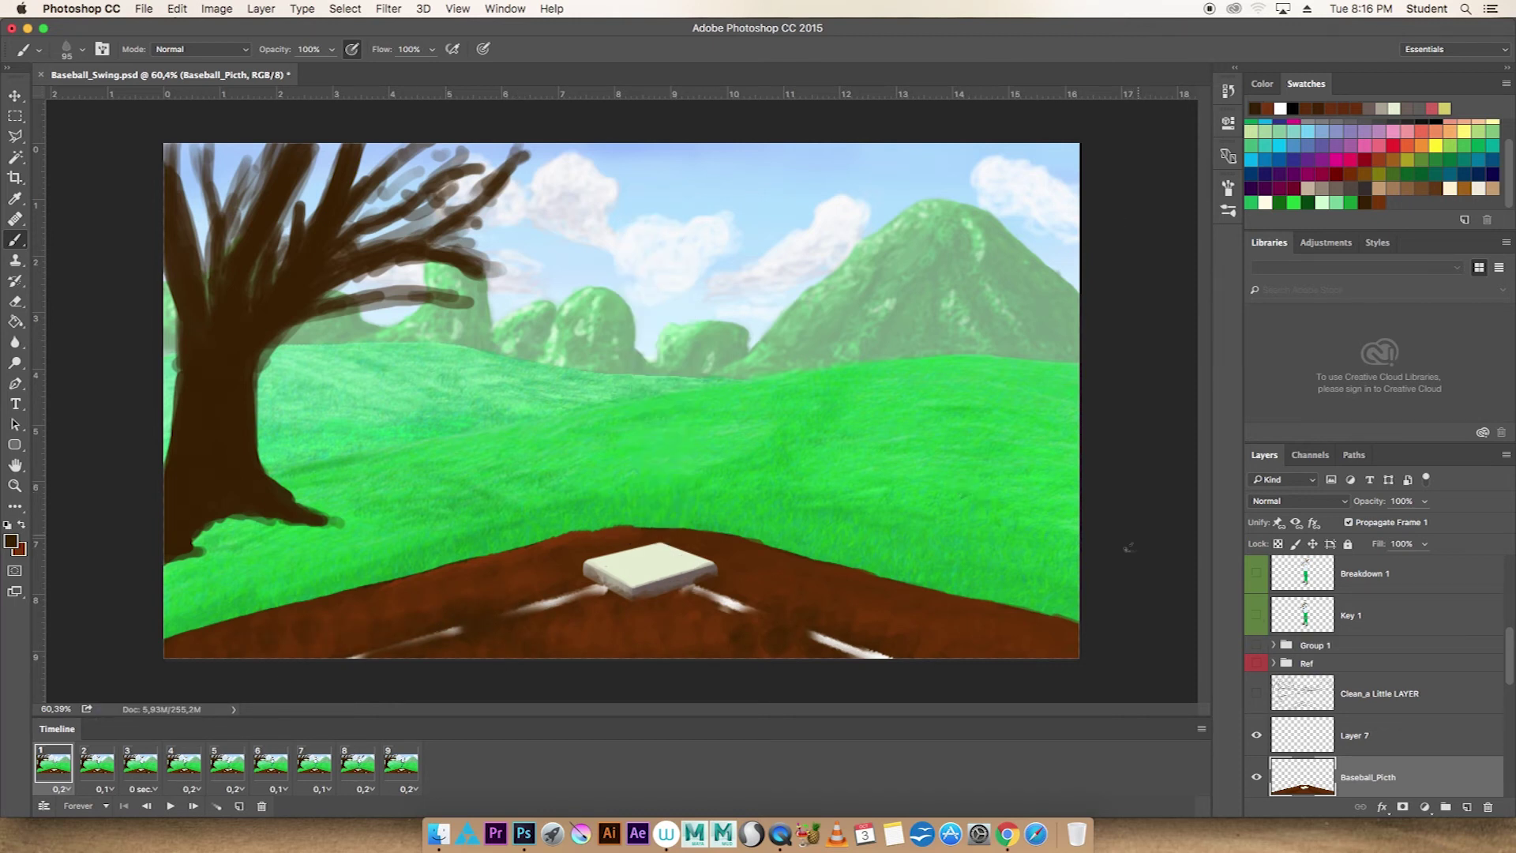
key("ctrl+u")
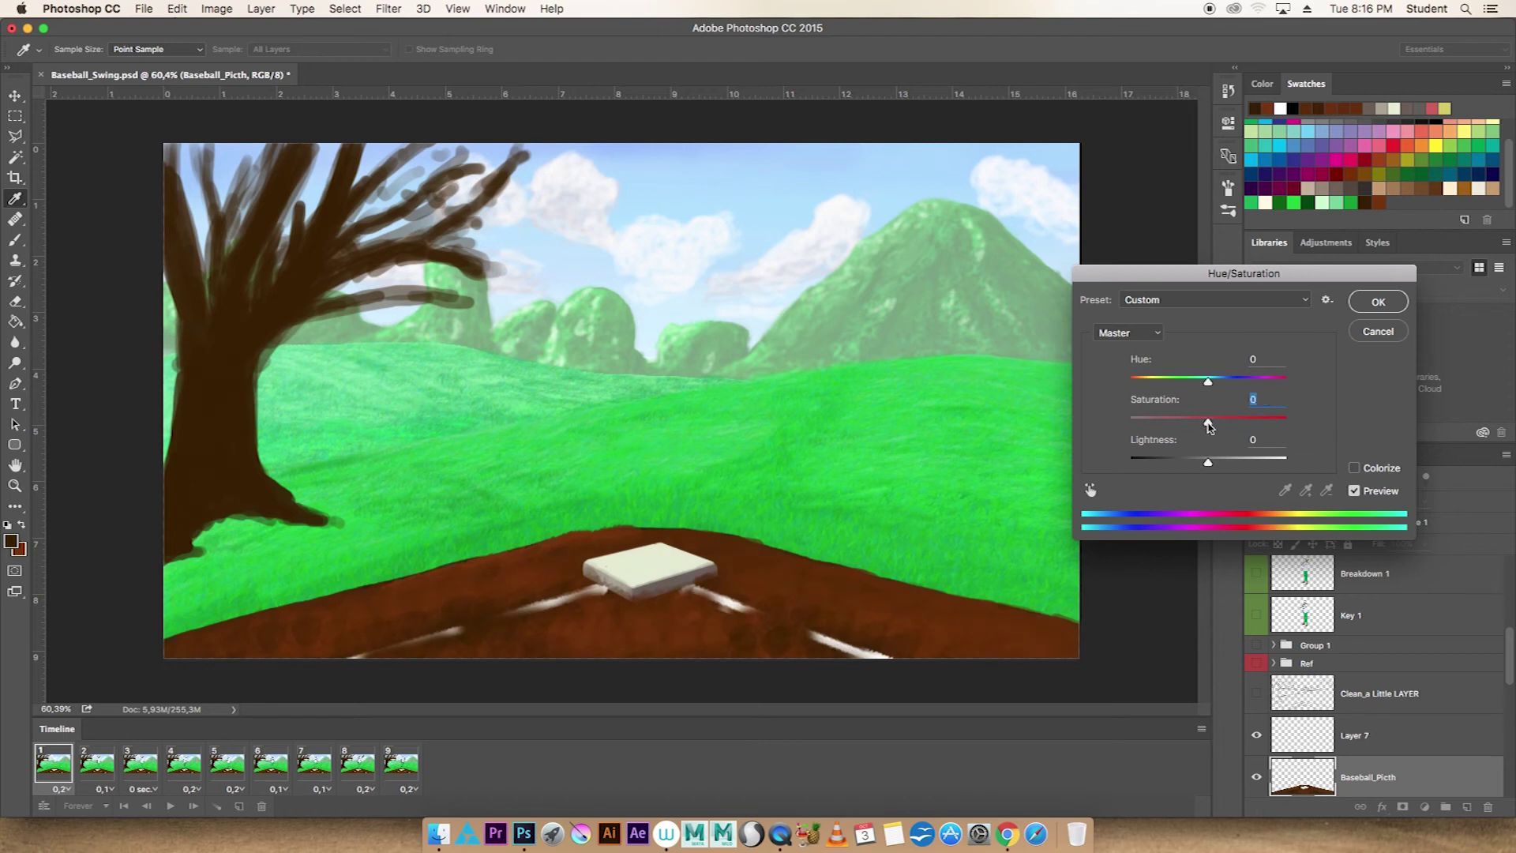
left_click(1376, 309)
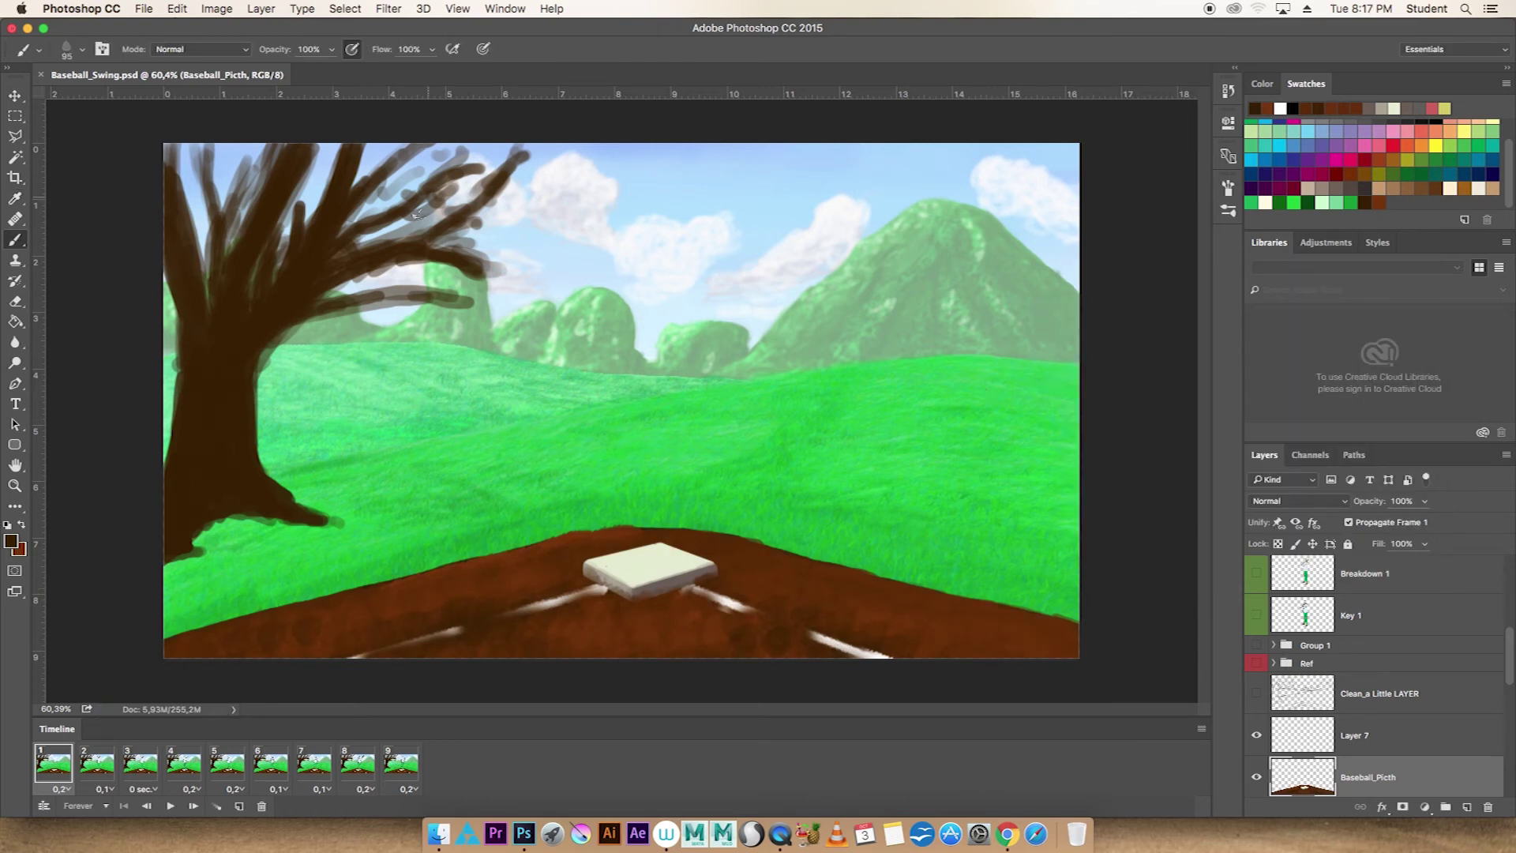
right_click(600, 351)
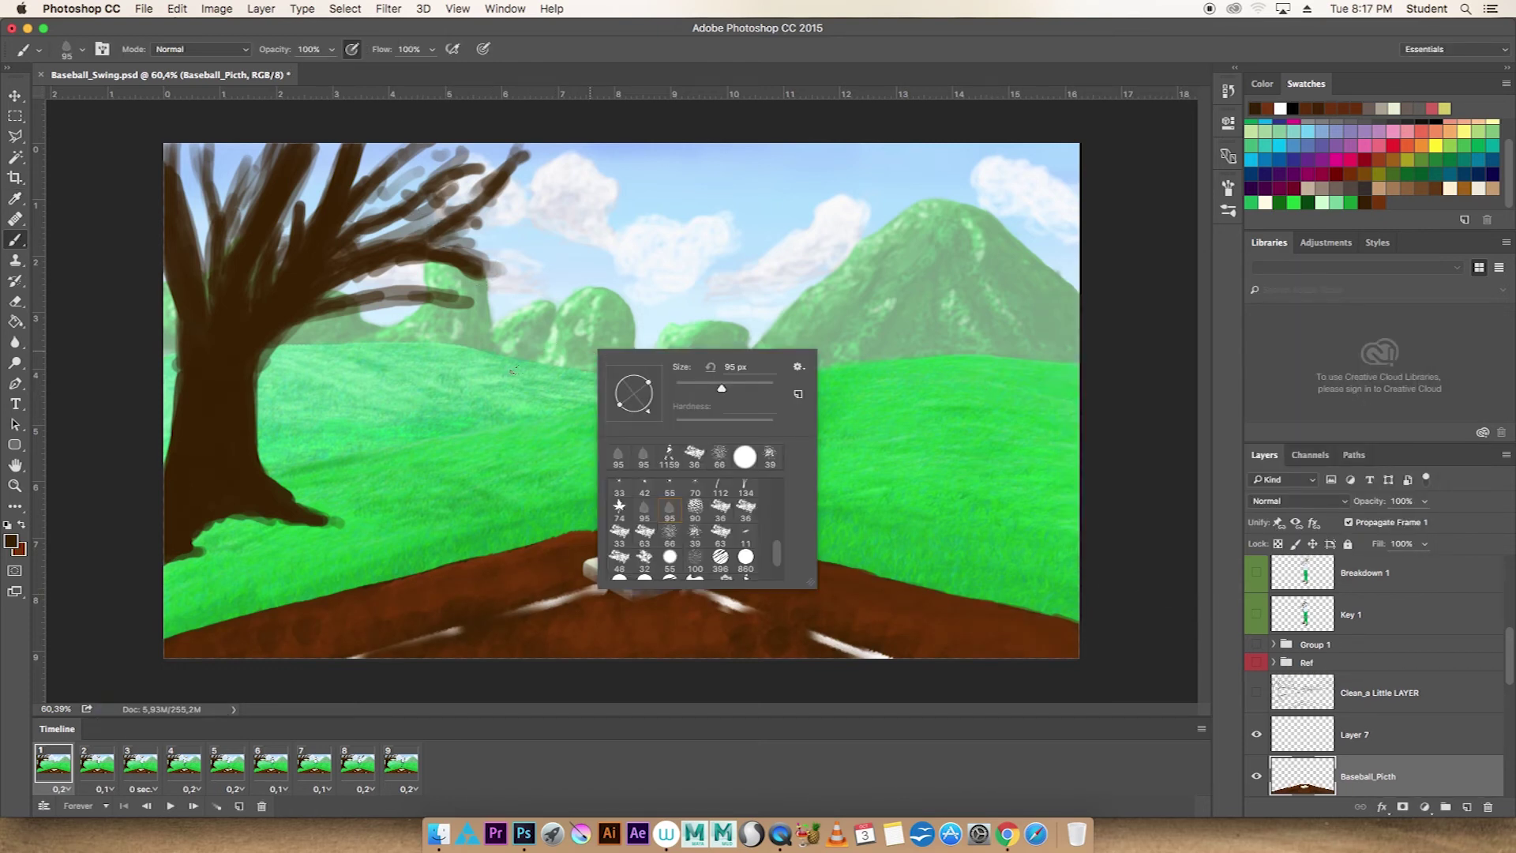
left_click(1133, 306)
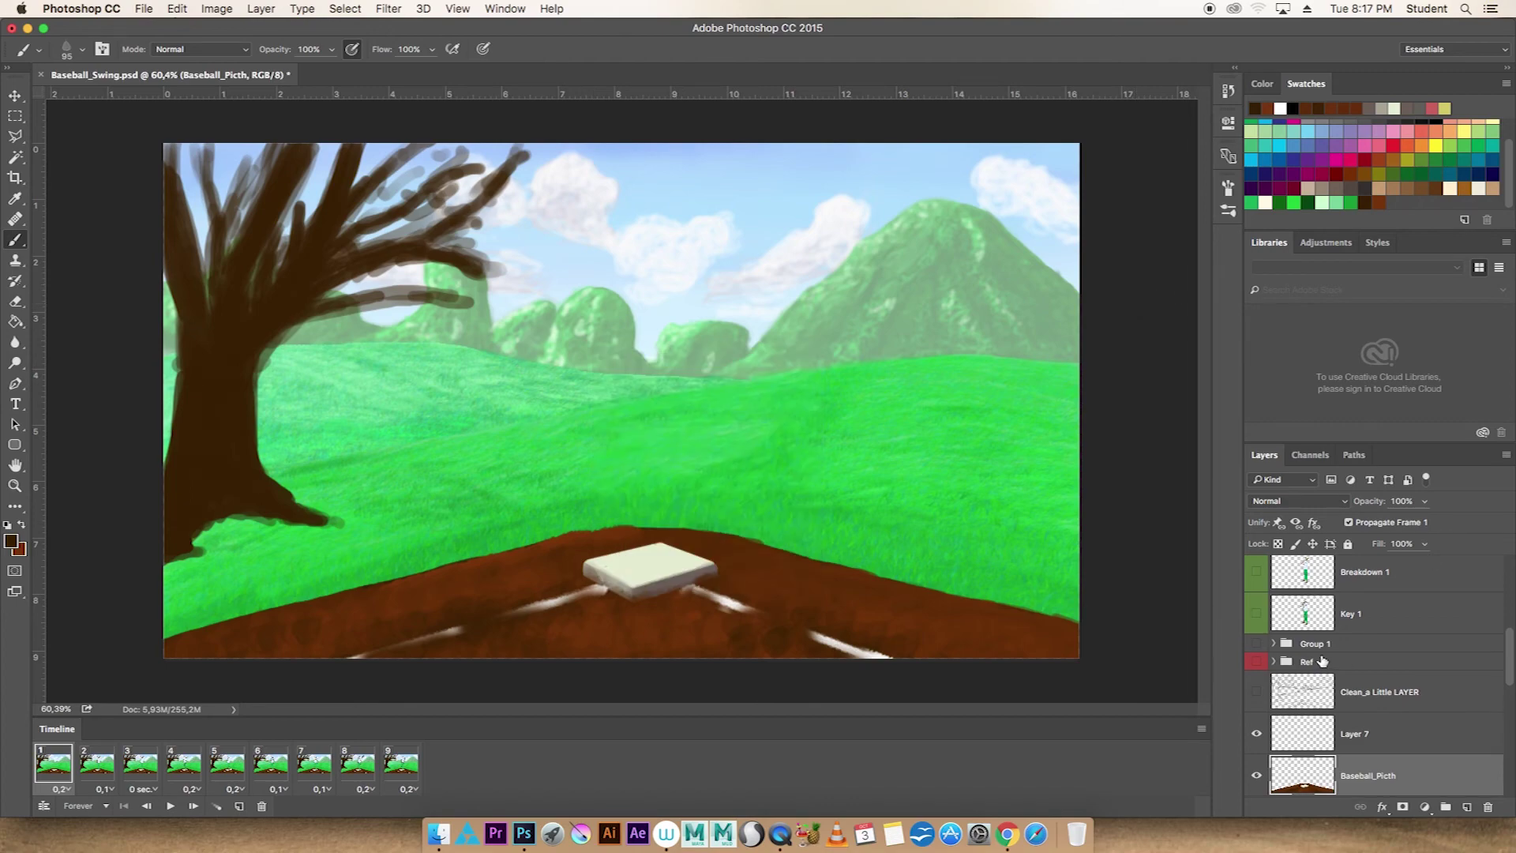